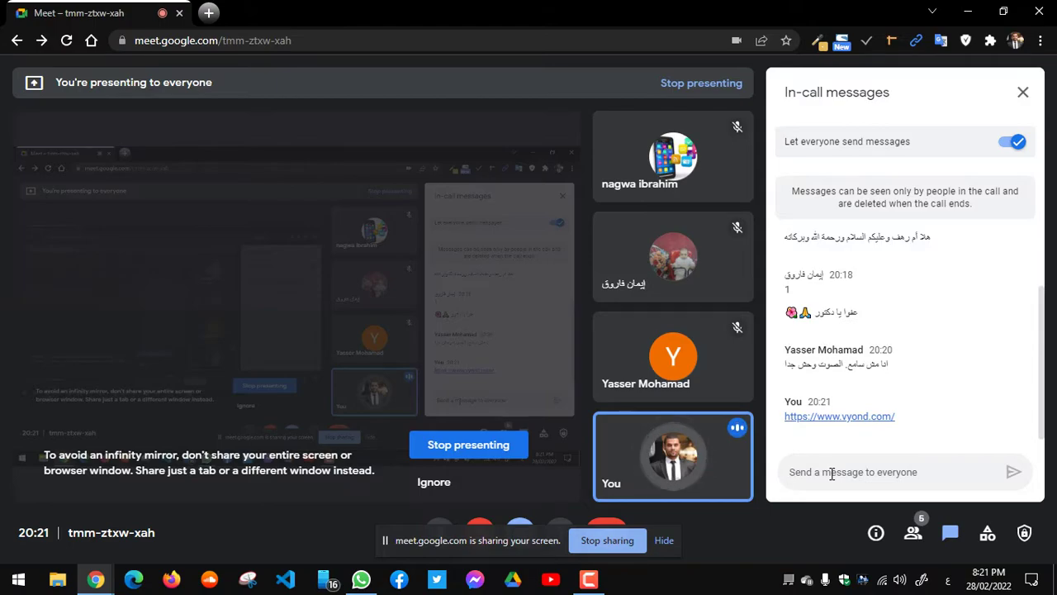
Step: Return to the 'Send a message to everyone' chat field after posting the vyond.com link
left_click(831, 473)
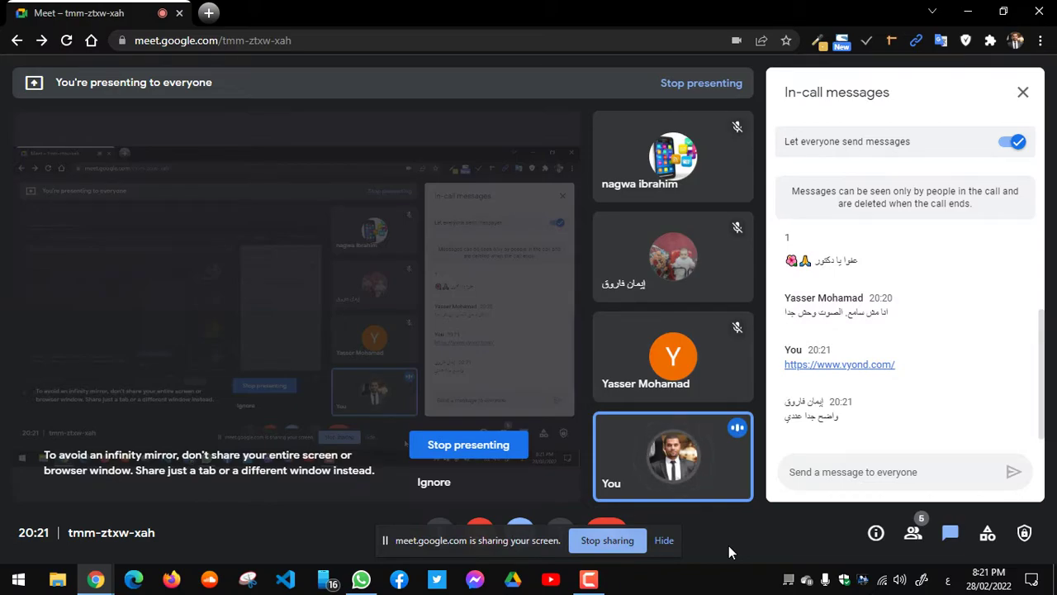
Step: Hide the screen-sharing notice and bring the Vyond website browser window forward
left_click(664, 541)
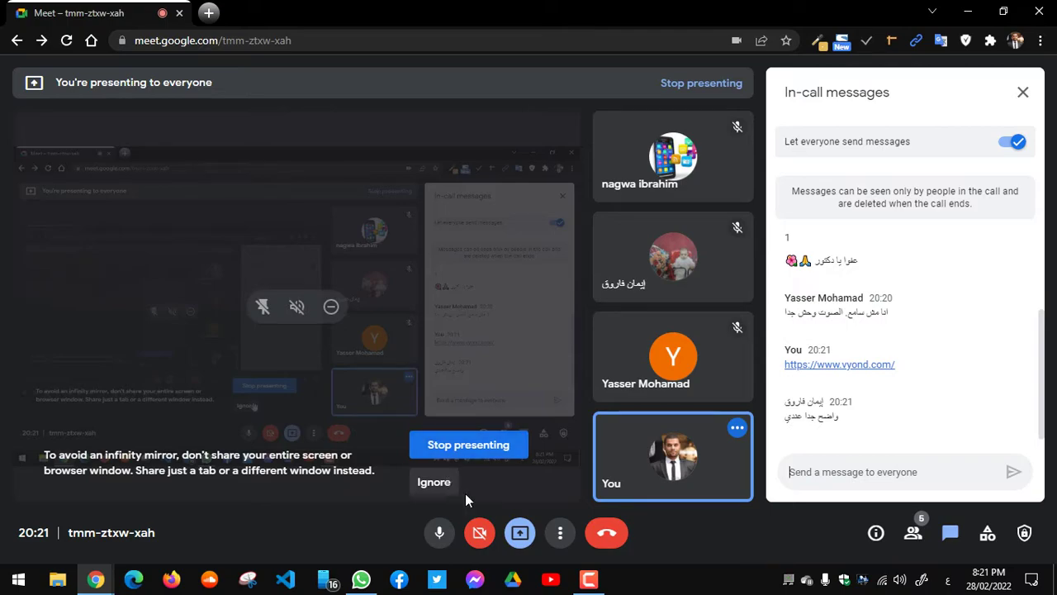
mouse_move(114, 575)
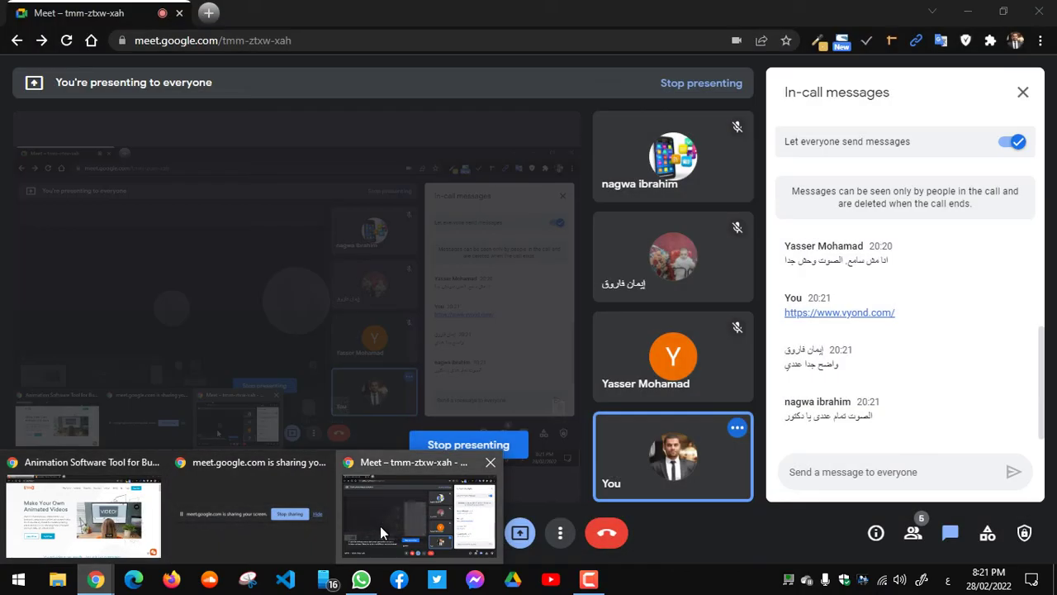
left_click(380, 525)
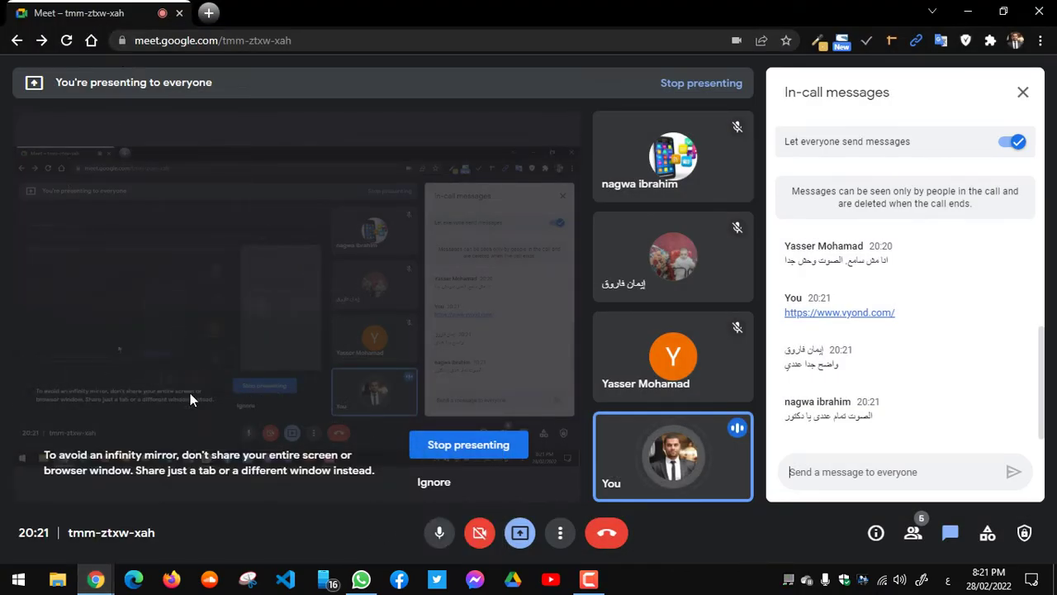
mouse_move(103, 584)
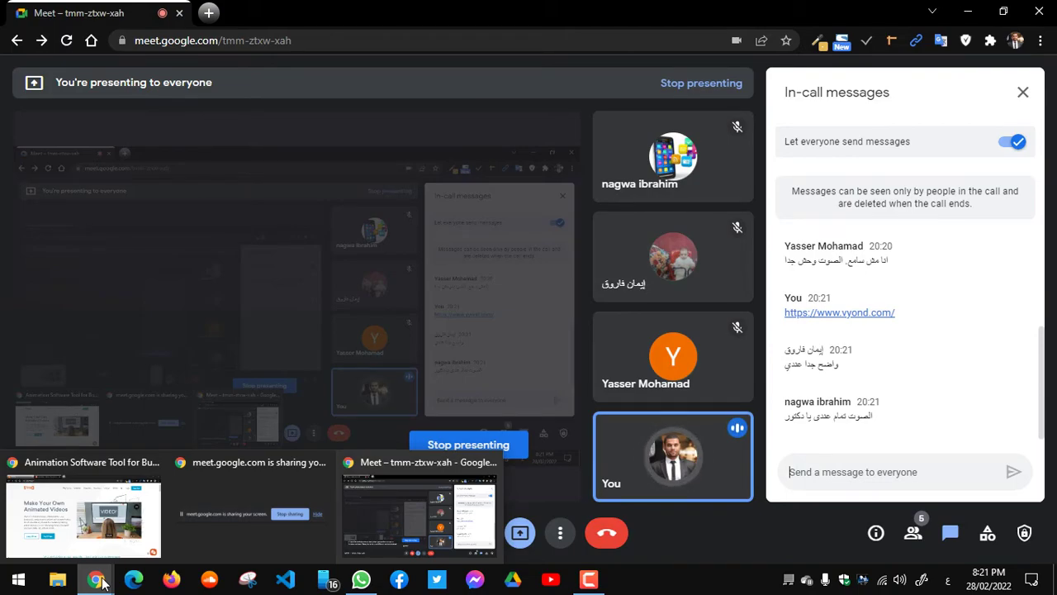
left_click(113, 507)
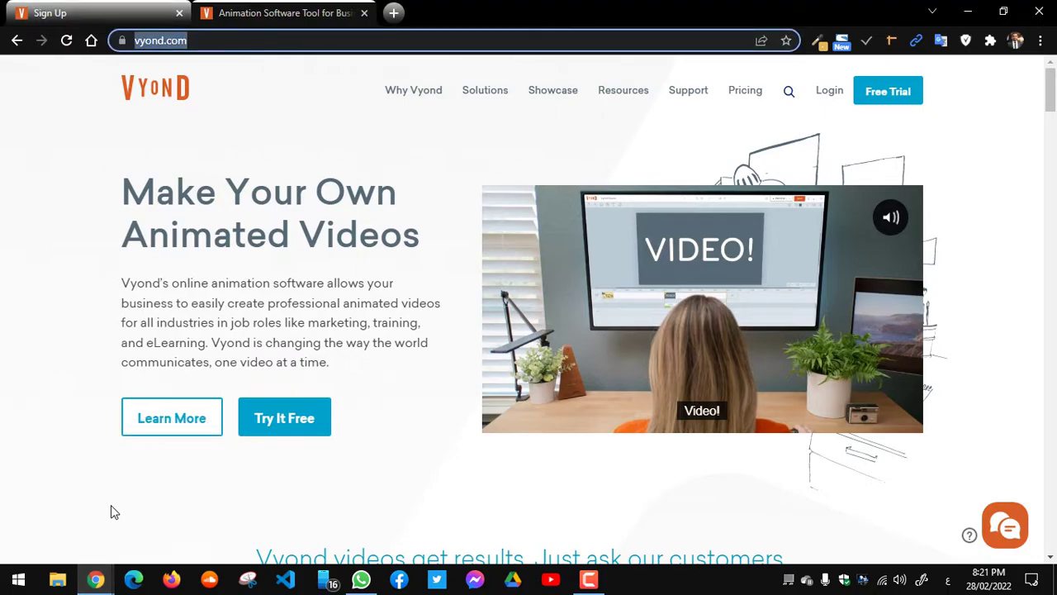
Step: Move focus from the address bar onto the vyond.com homepage
left_click(13, 244)
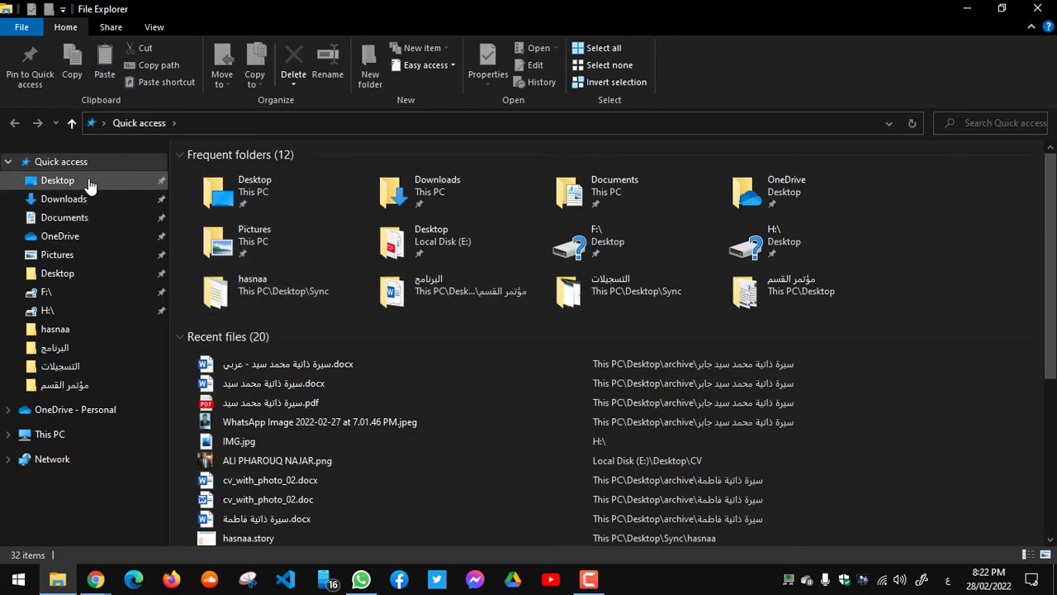
Step: Open the Desktop folder in File Explorer, then clear the windows to show the desktop
left_click(58, 180)
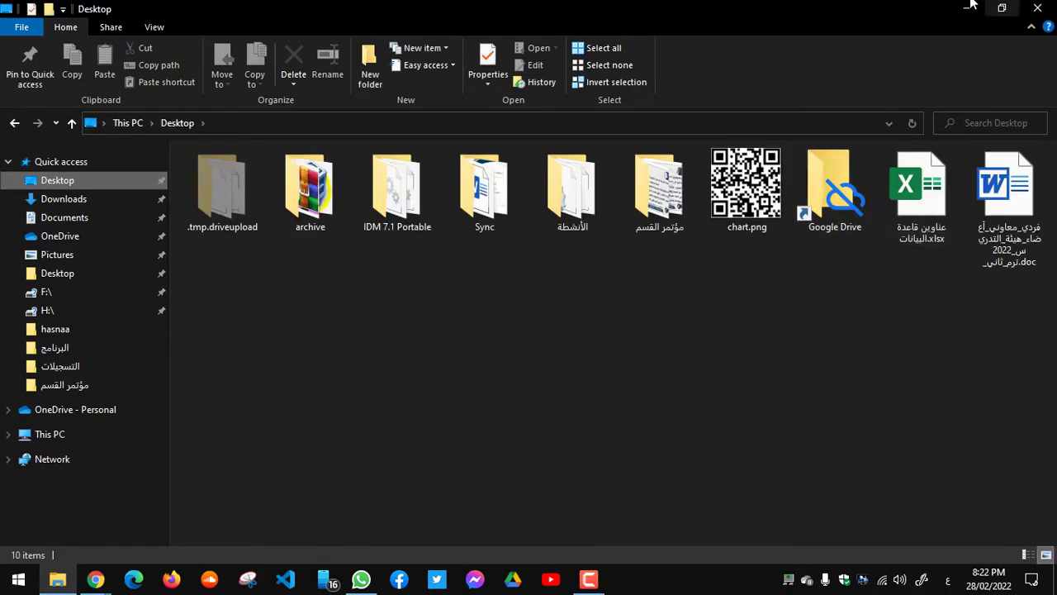
key("alt+Tab")
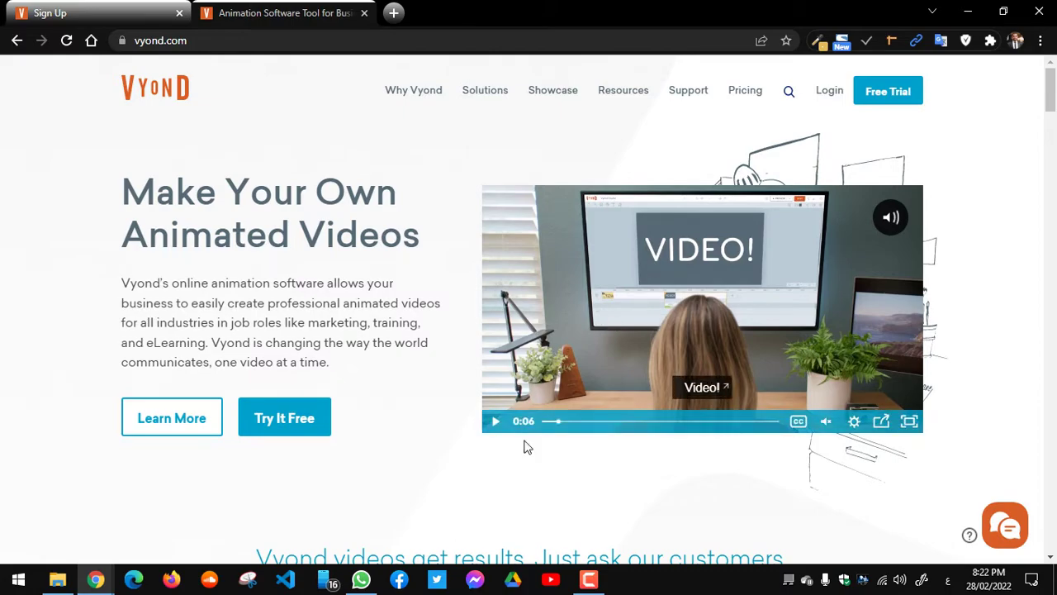
mouse_move(58, 583)
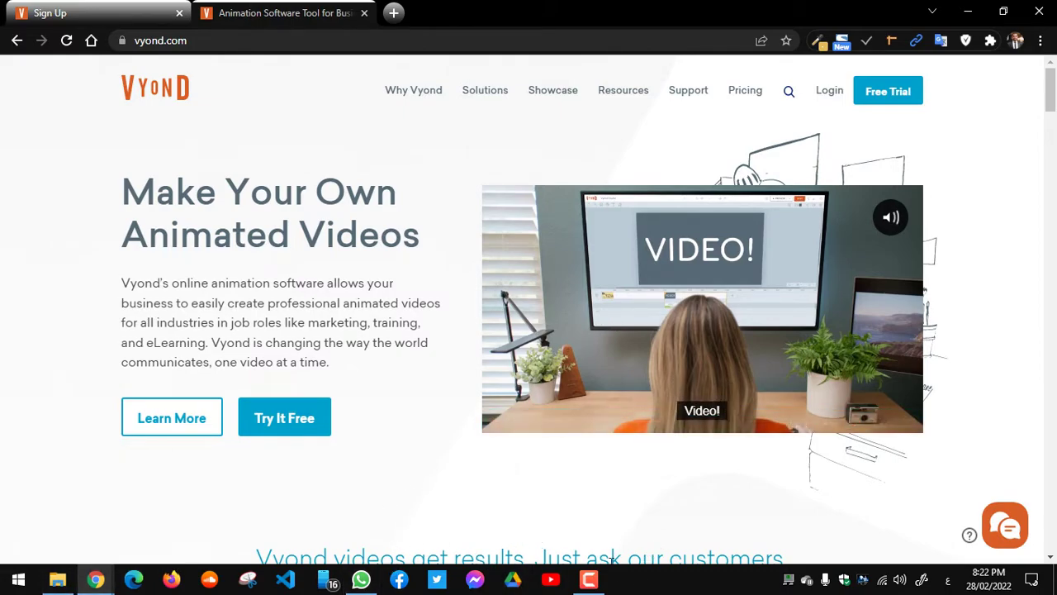
left_click(589, 579)
key("super+d")
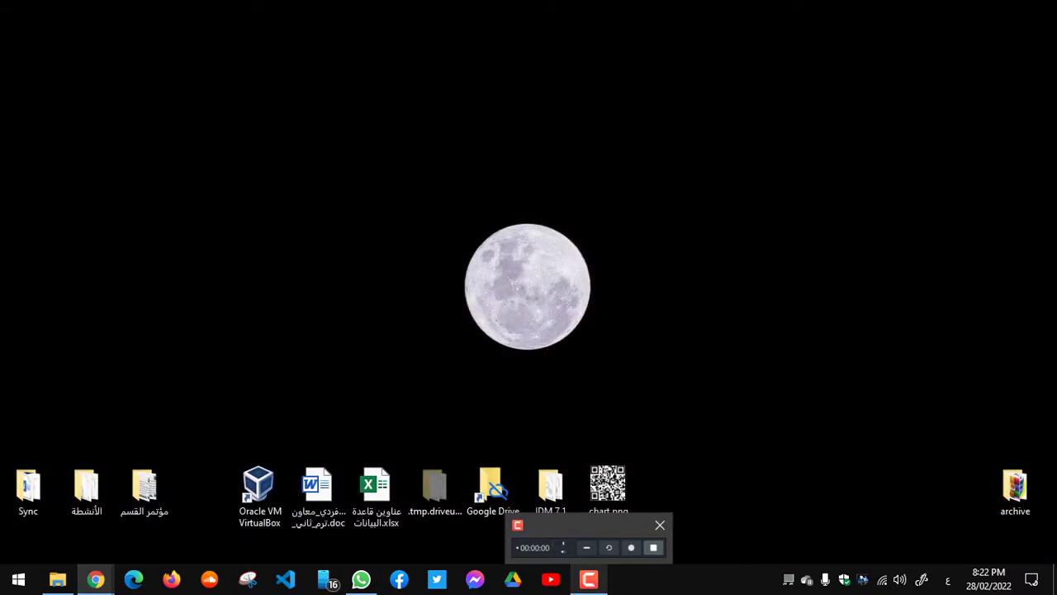
mouse_move(96, 580)
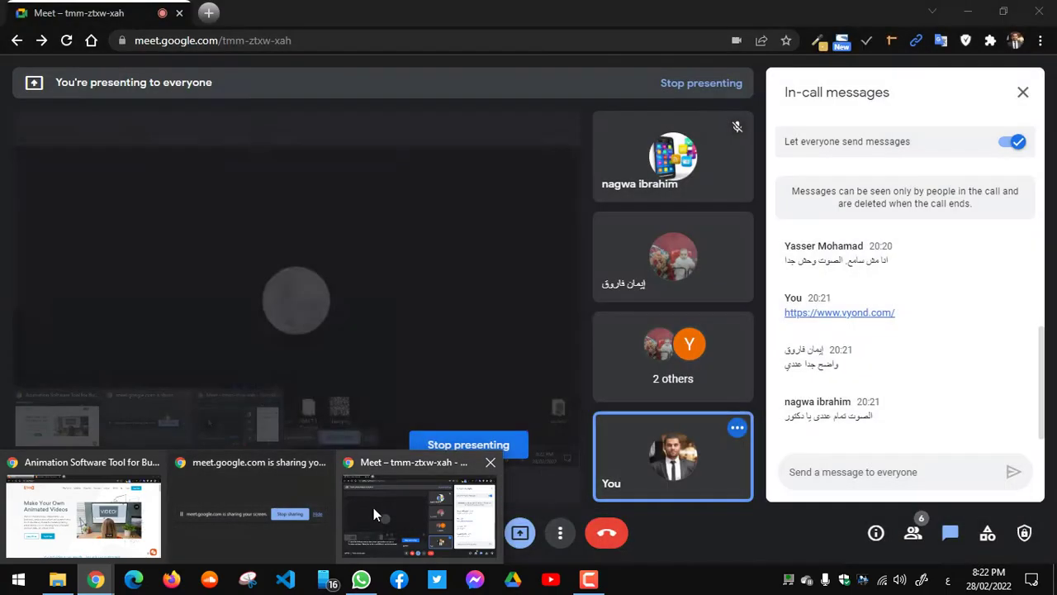
Step: Stop presenting in the Meet call and return to the Desktop folder window
left_click(363, 506)
left_click(520, 533)
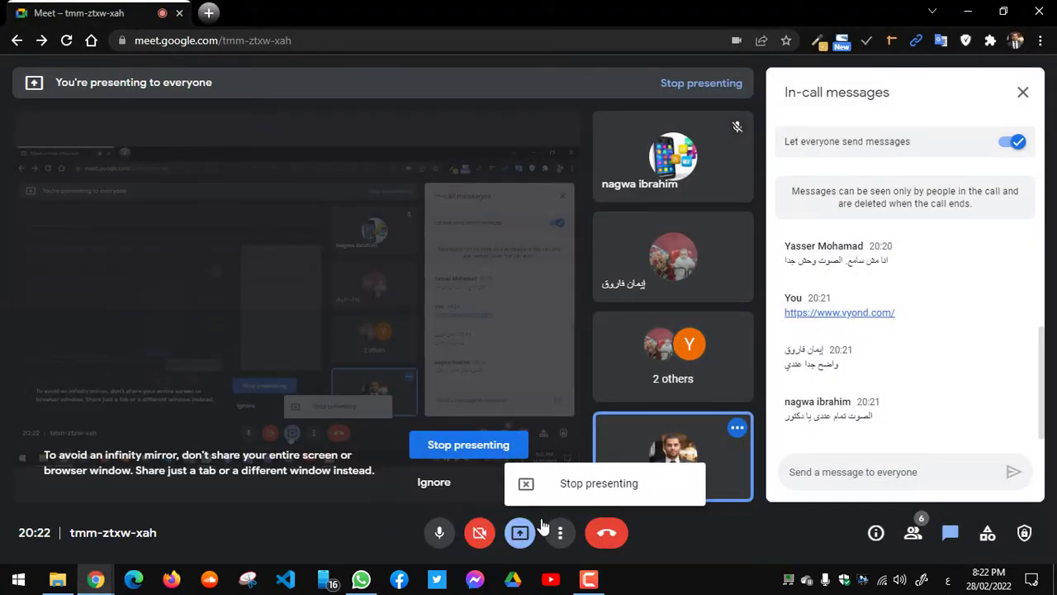
left_click(599, 486)
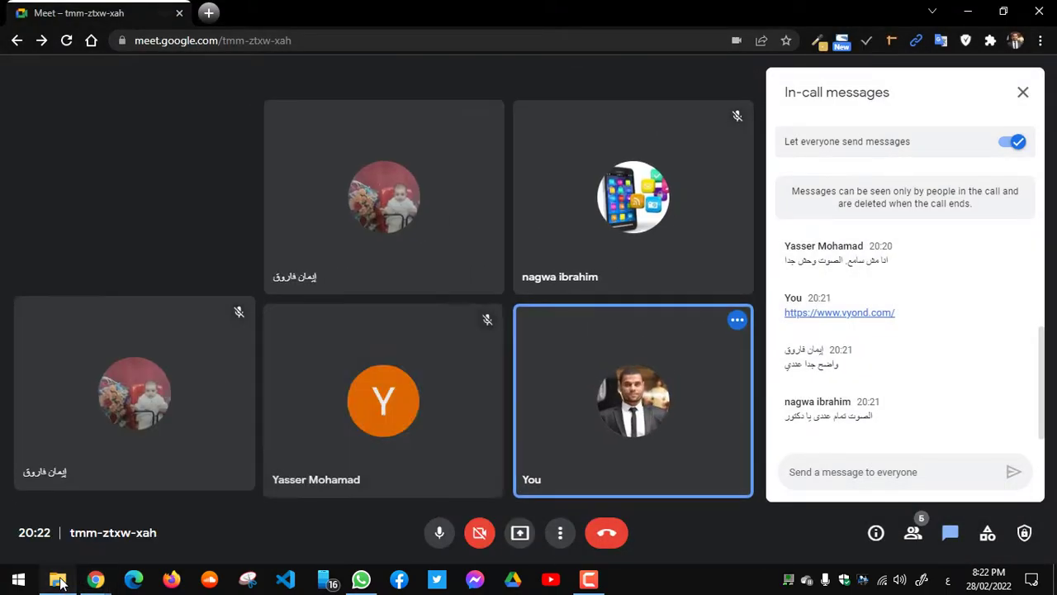
left_click(58, 580)
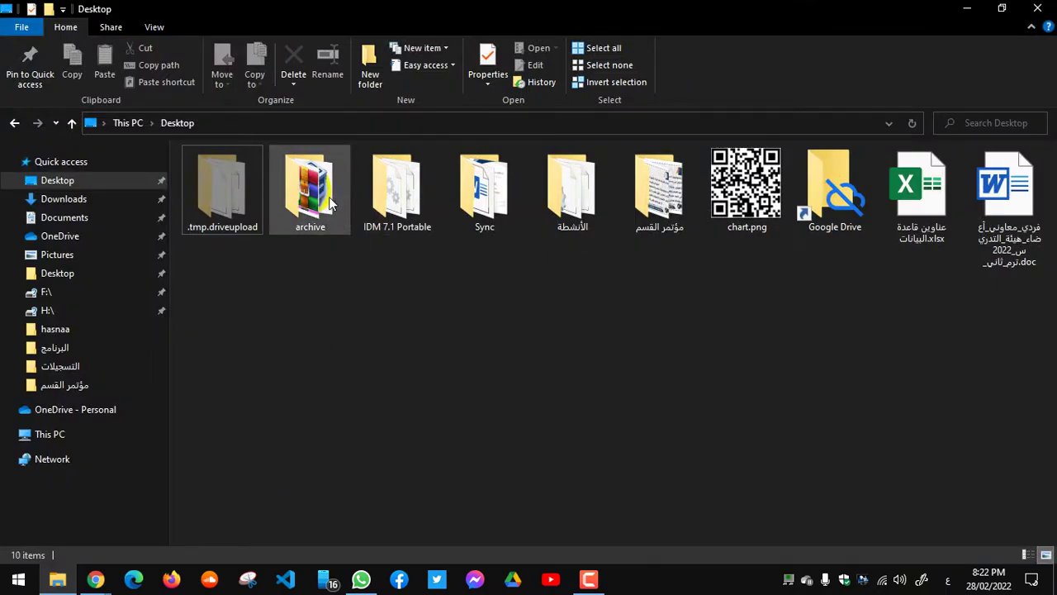
Step: Play the Scene 01 1080p video from Sync's project folder, pause it, and minimise Explorer
double_click(504, 194)
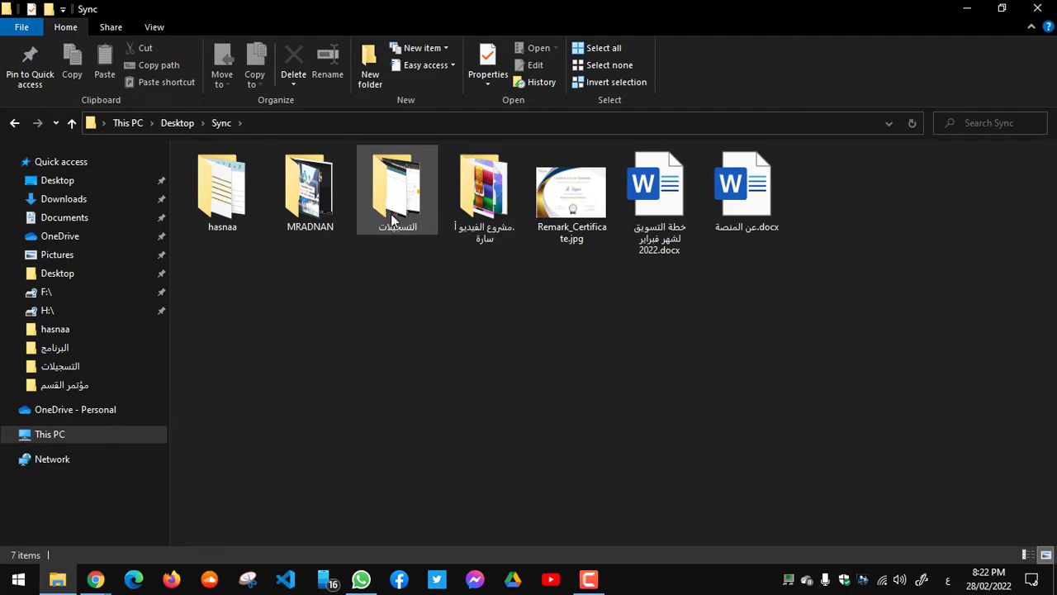
double_click(484, 191)
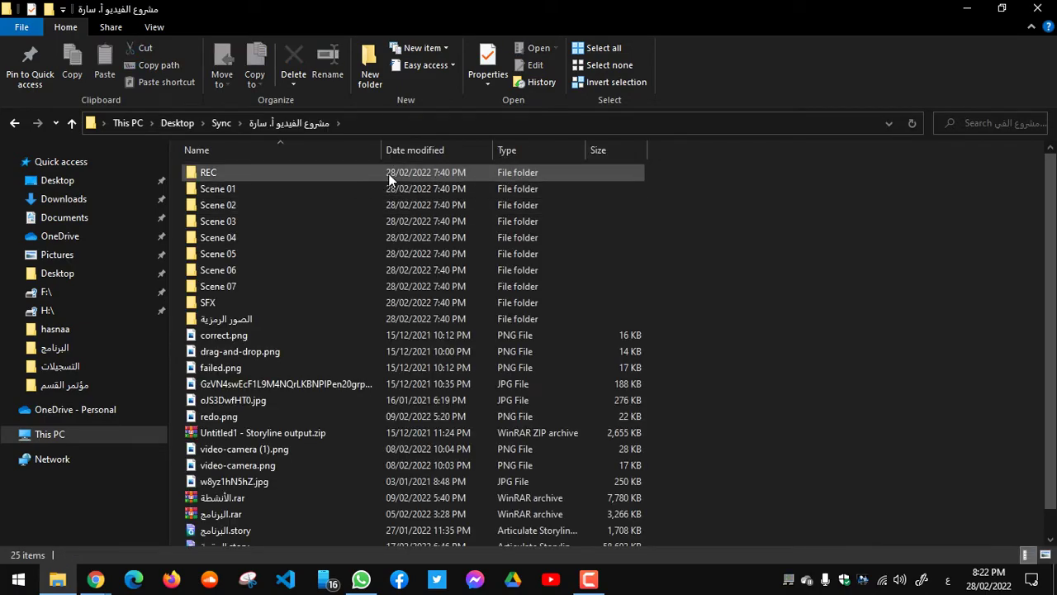
double_click(319, 190)
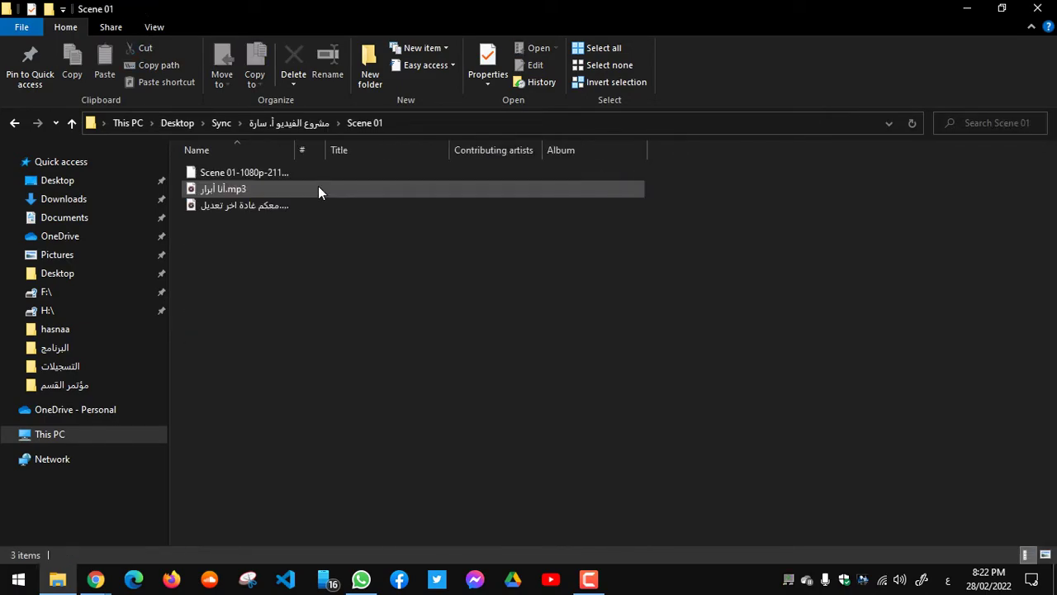
double_click(269, 179)
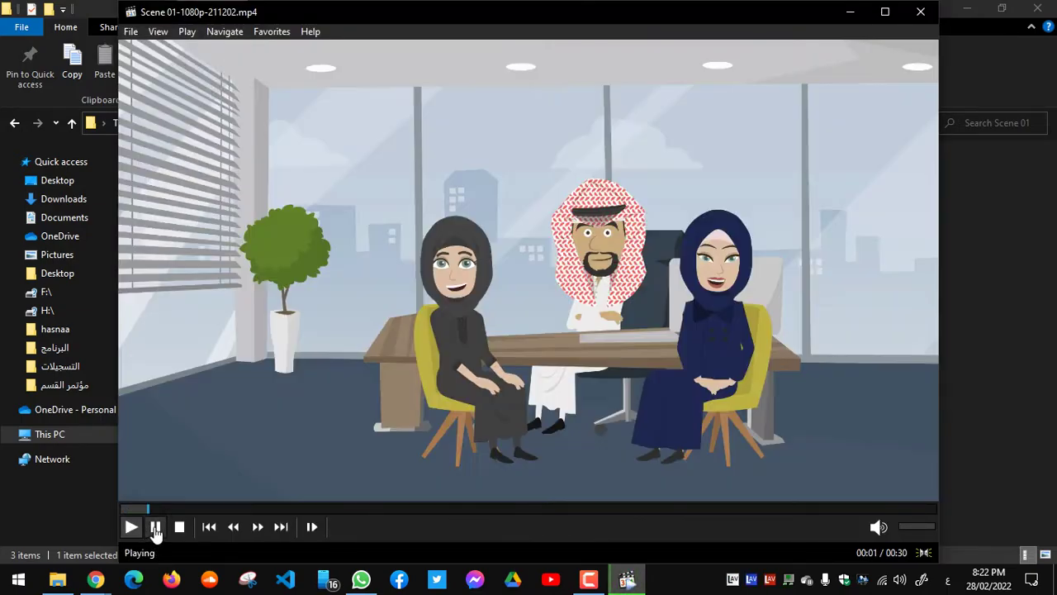
left_click(155, 526)
left_click(958, 6)
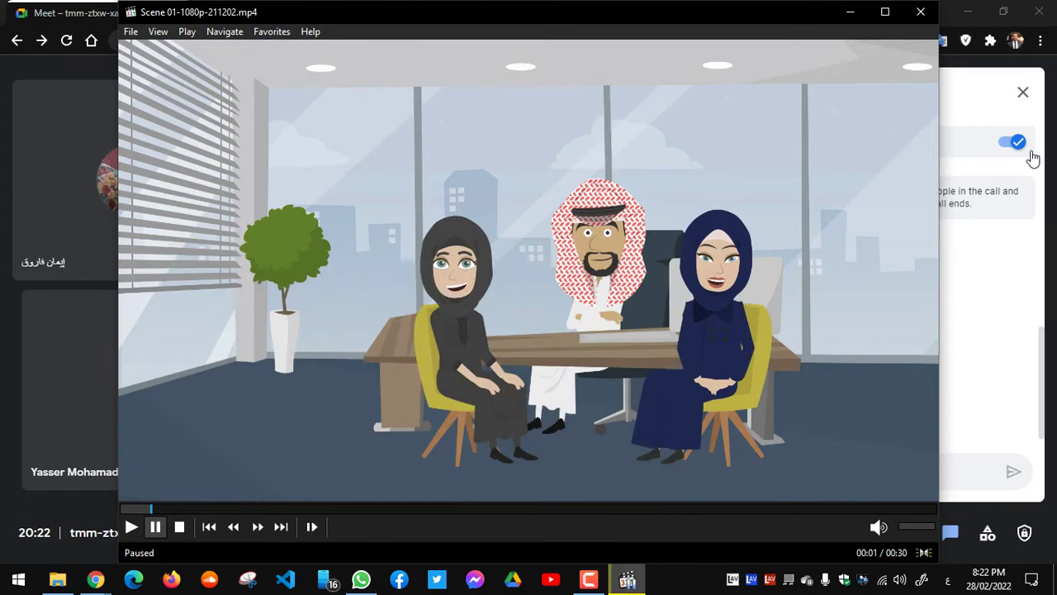
Step: Present the entire screen to the Meet call again
left_click(1048, 287)
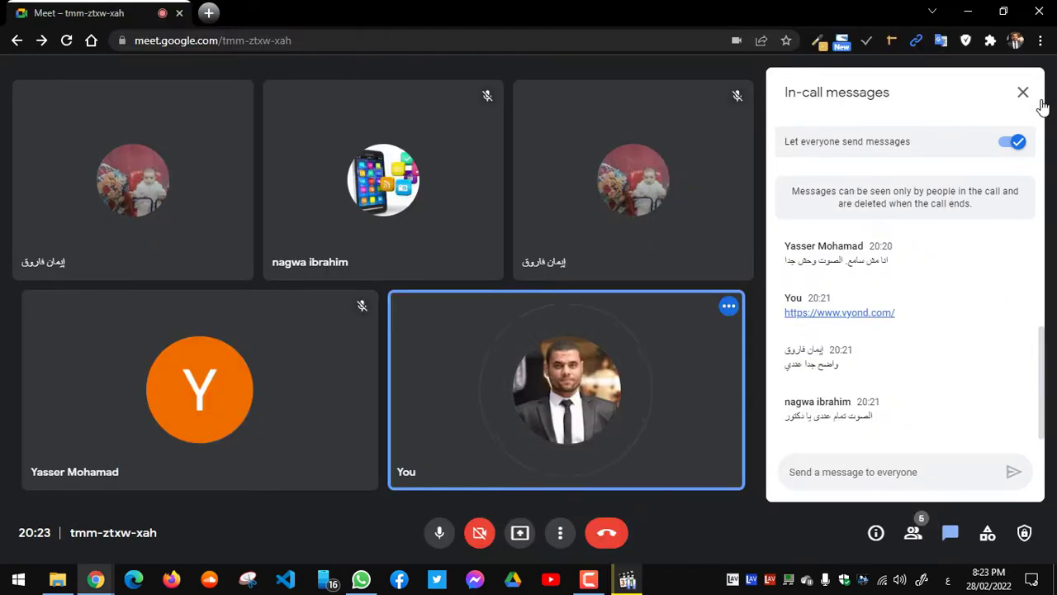
left_click(520, 532)
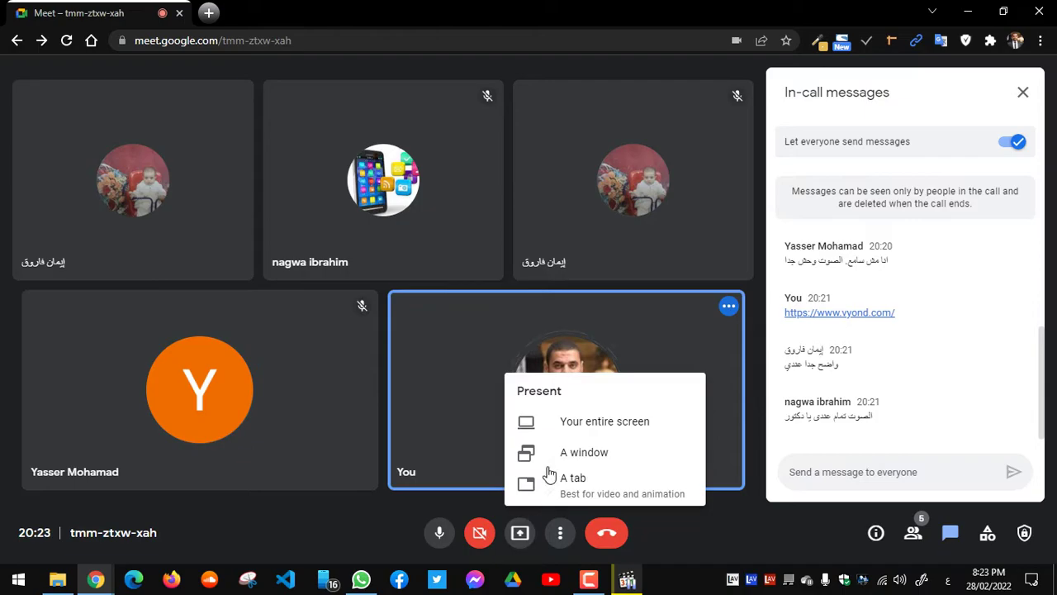
left_click(581, 423)
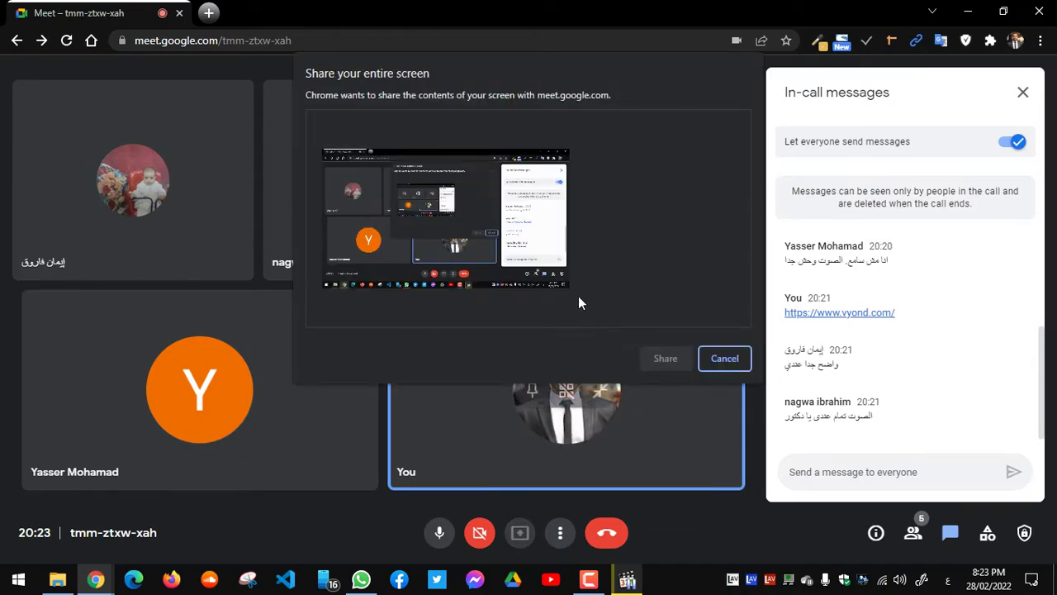
left_click(537, 268)
left_click(660, 363)
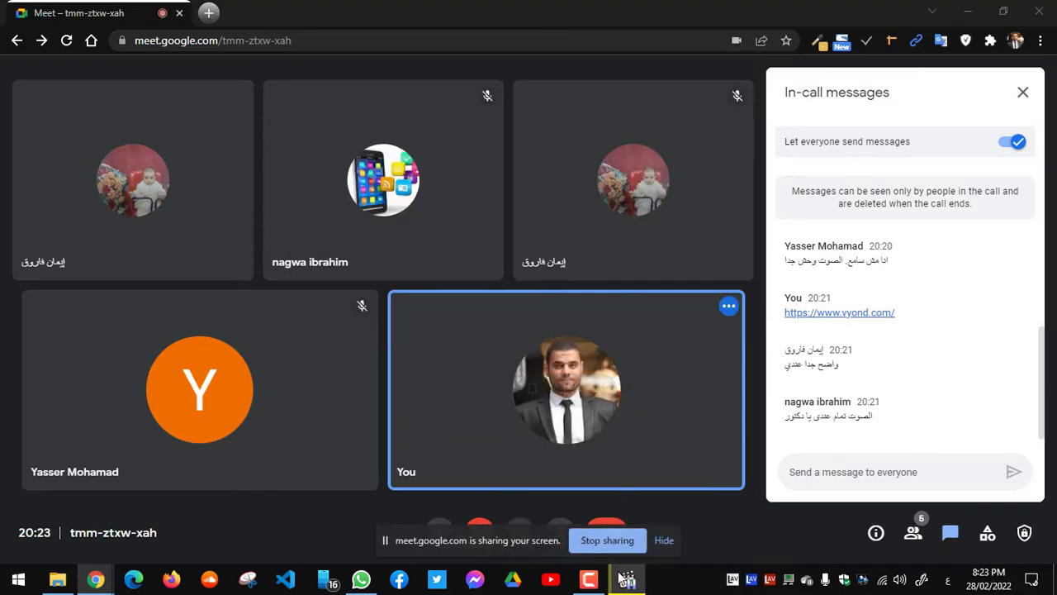
left_click(626, 581)
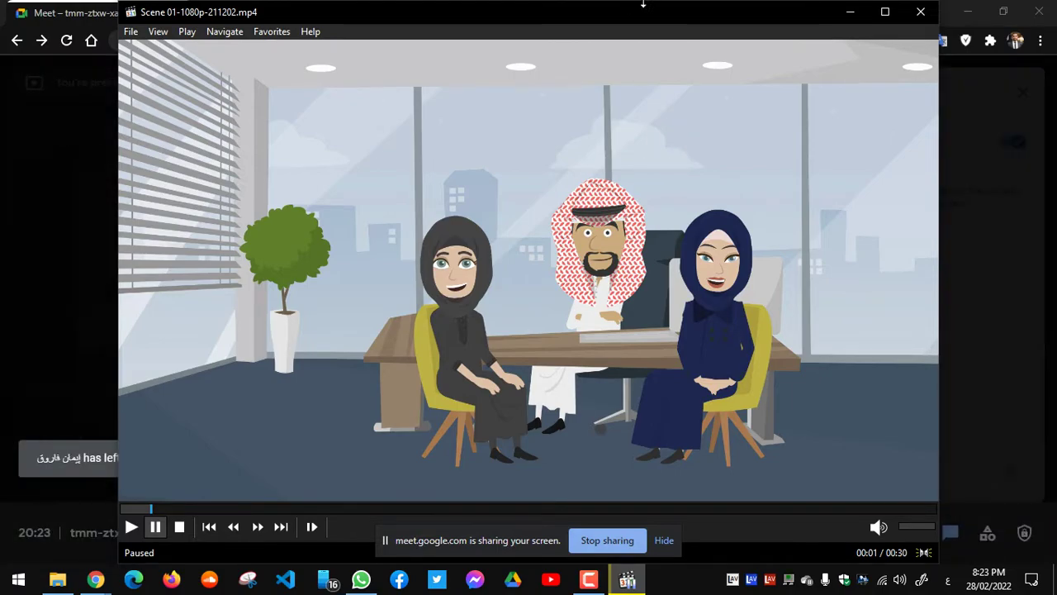
Step: Reposition the Scene 01 player window and admit the people asking to join the call
left_click_drag(628, 19, 587, 215)
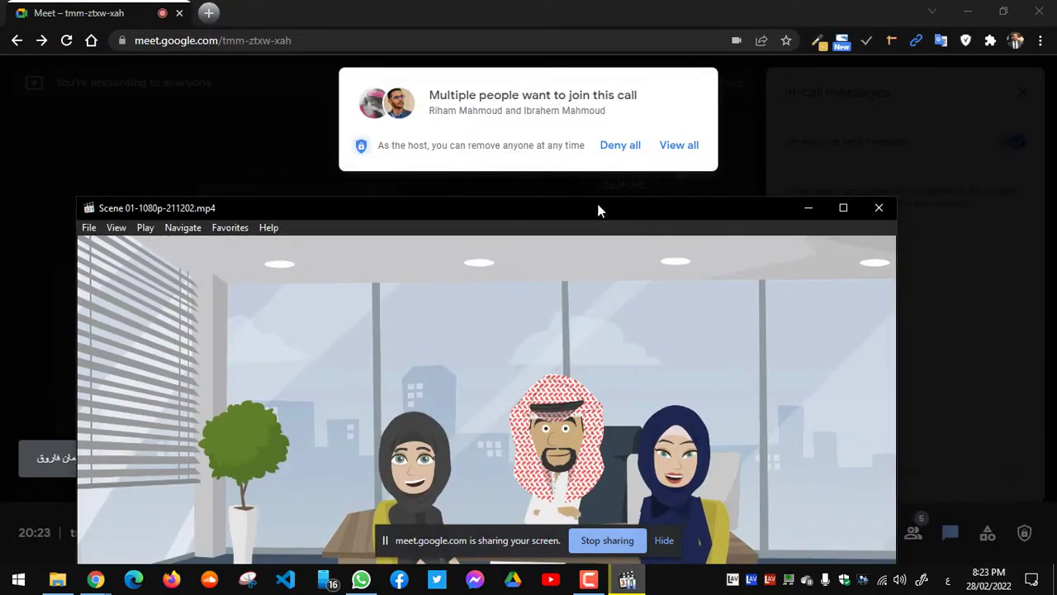
left_click(680, 157)
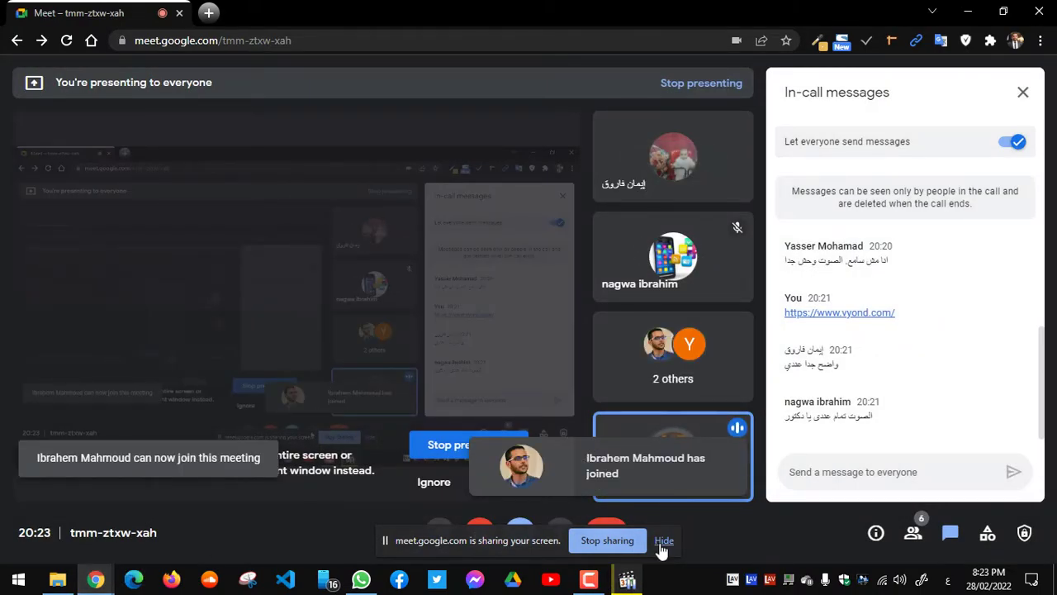
left_click(627, 580)
left_click_drag(605, 208, 589, 29)
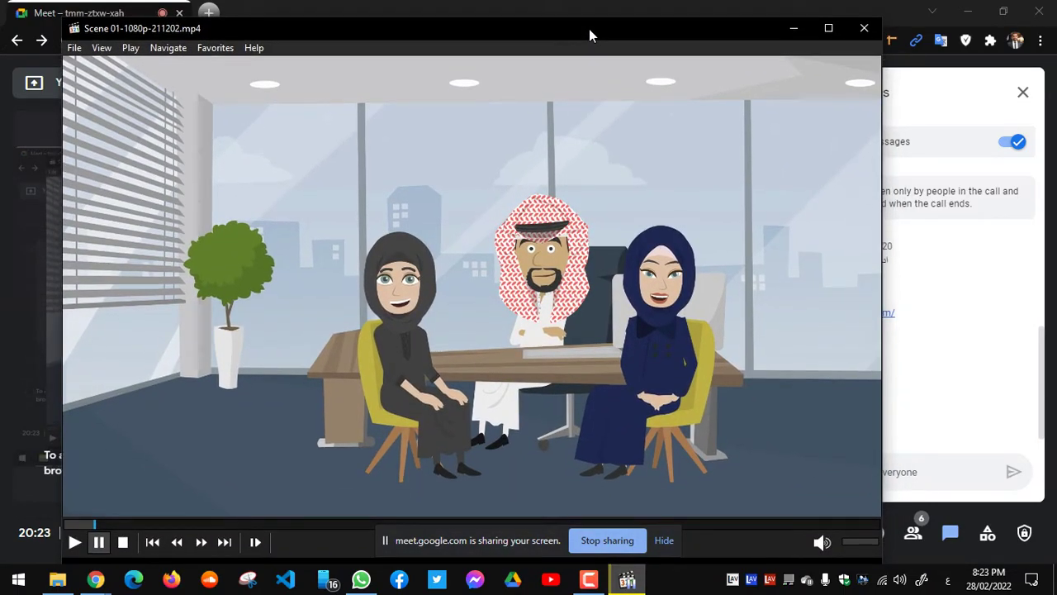
left_click_drag(588, 29, 560, 247)
left_click(688, 147)
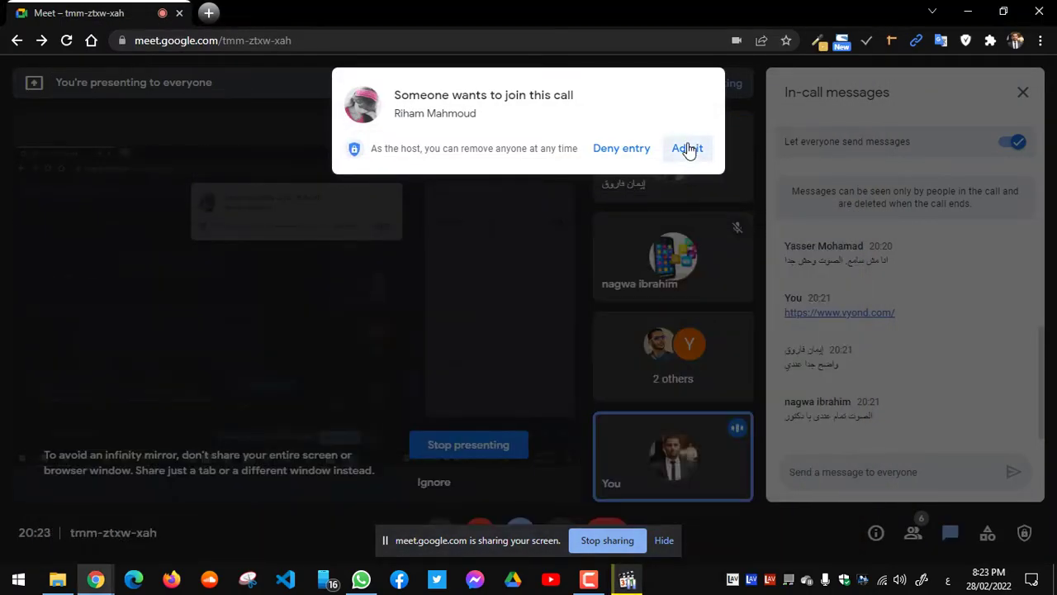
Step: Hide the sharing notice, close in-call messages, and shift the player aside to reveal participants
left_click(662, 540)
mouse_move(630, 583)
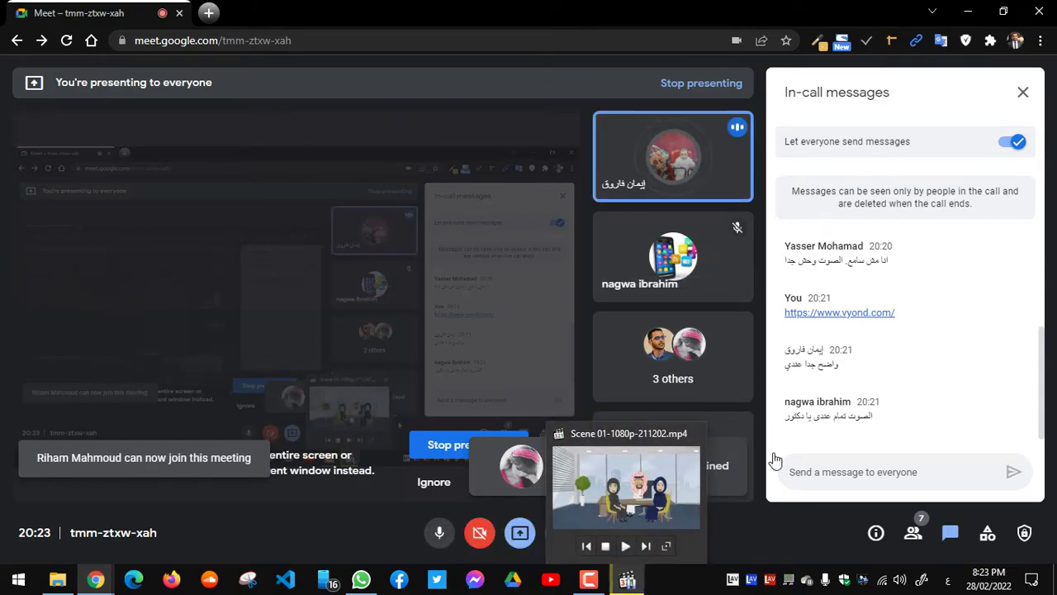
left_click(1022, 92)
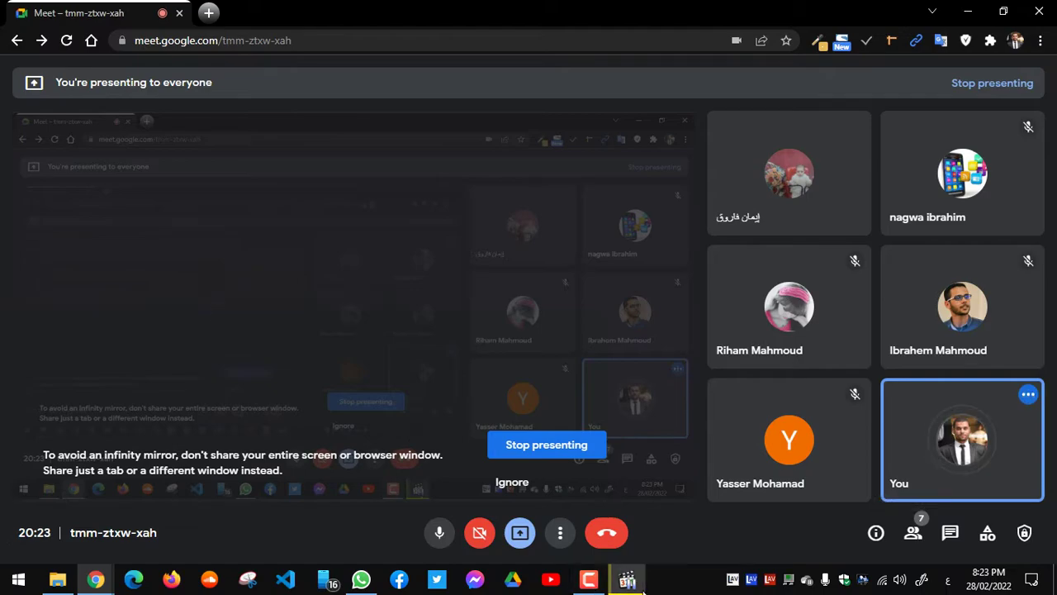
left_click(629, 582)
left_click_drag(603, 245, 665, 38)
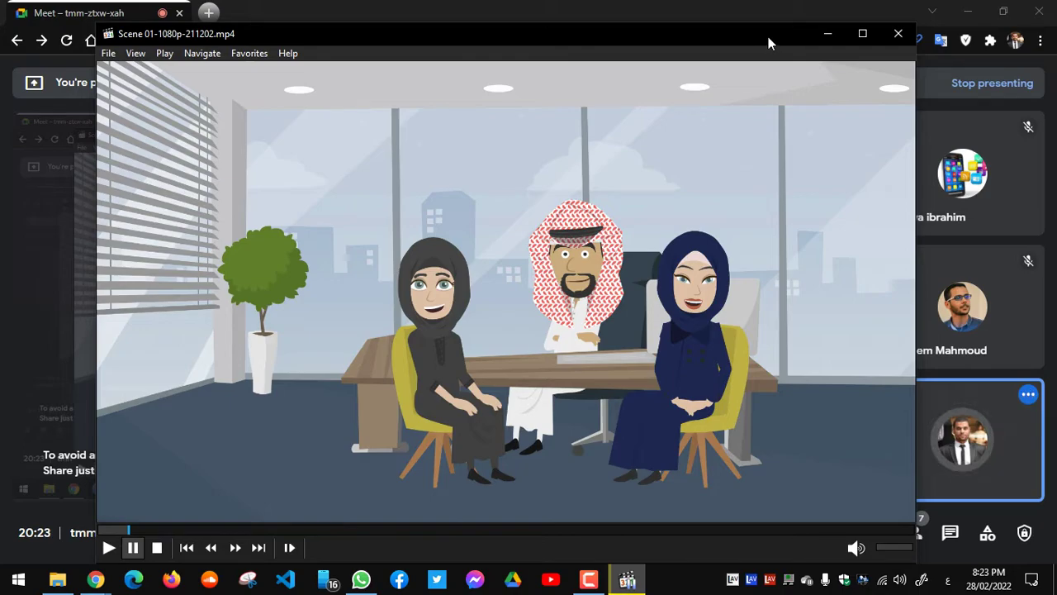
left_click_drag(756, 39, 560, 158)
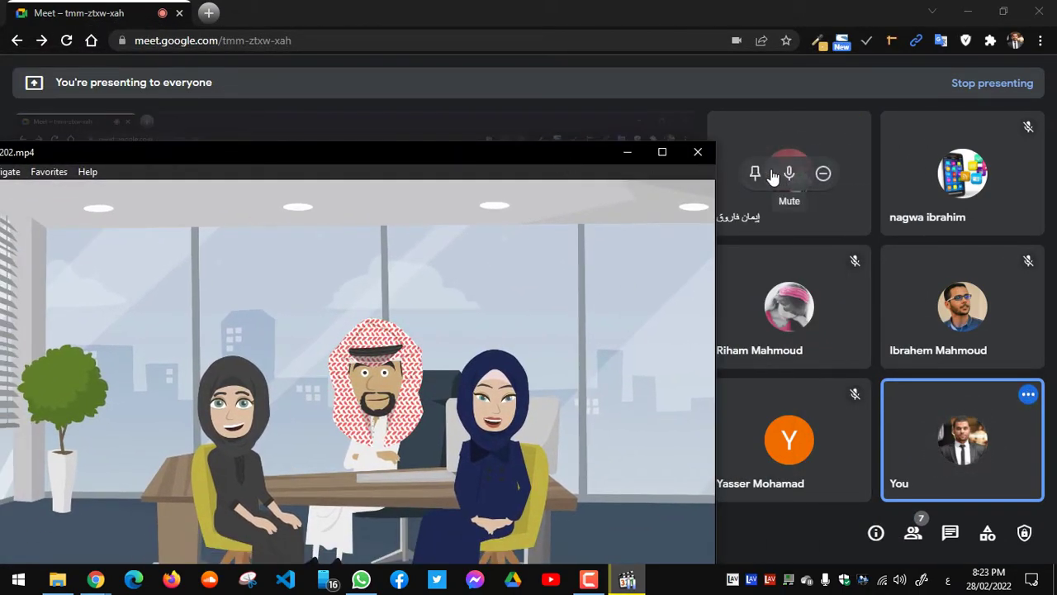
Step: Mute one participant for everyone, then move the Scene 01 player fully into view
left_click(789, 179)
left_click(789, 176)
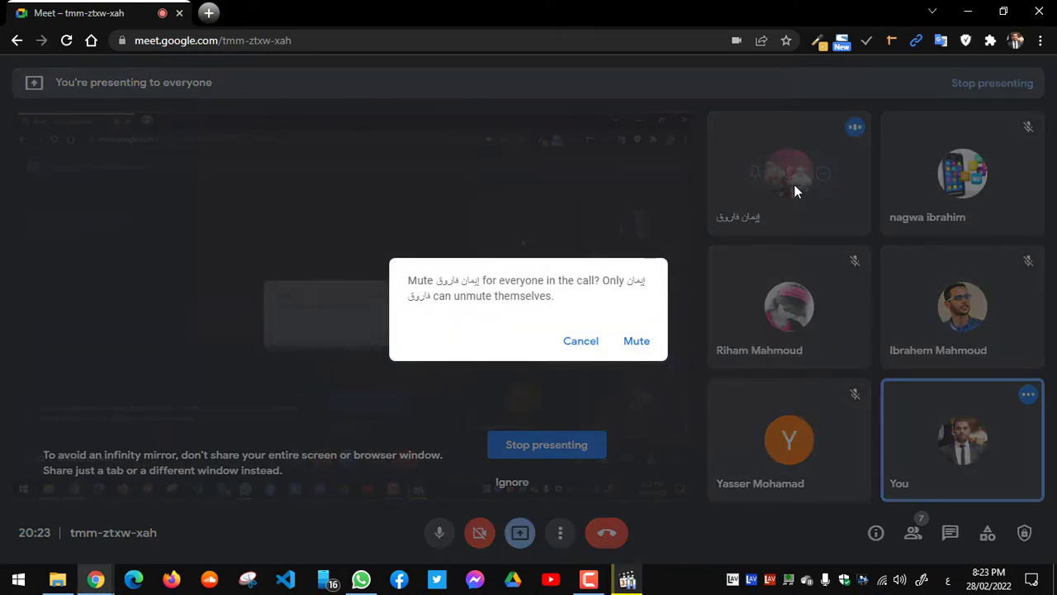
left_click(630, 339)
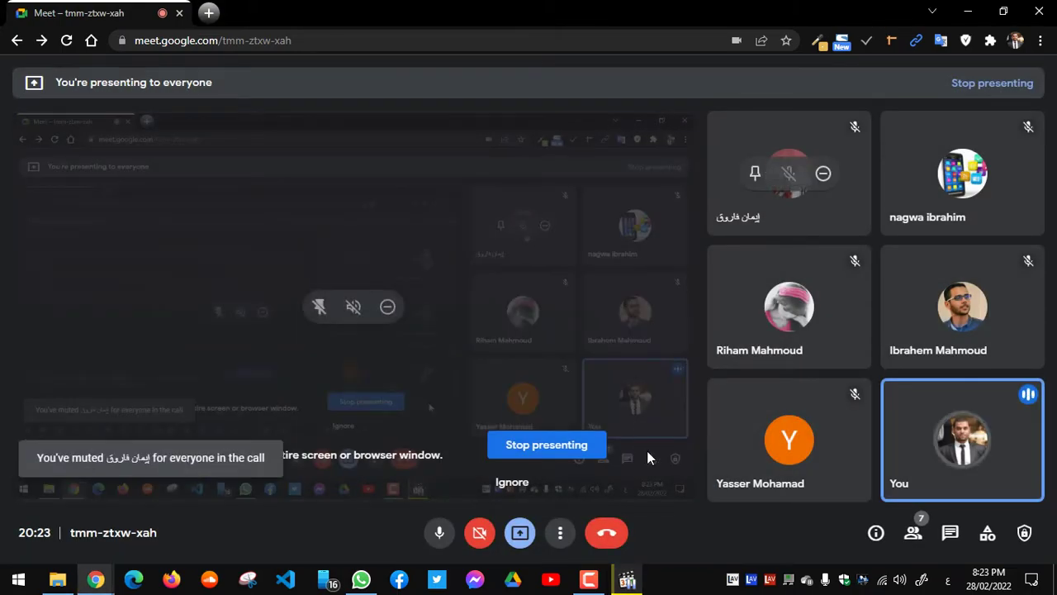
left_click(633, 575)
left_click_drag(558, 151, 664, 47)
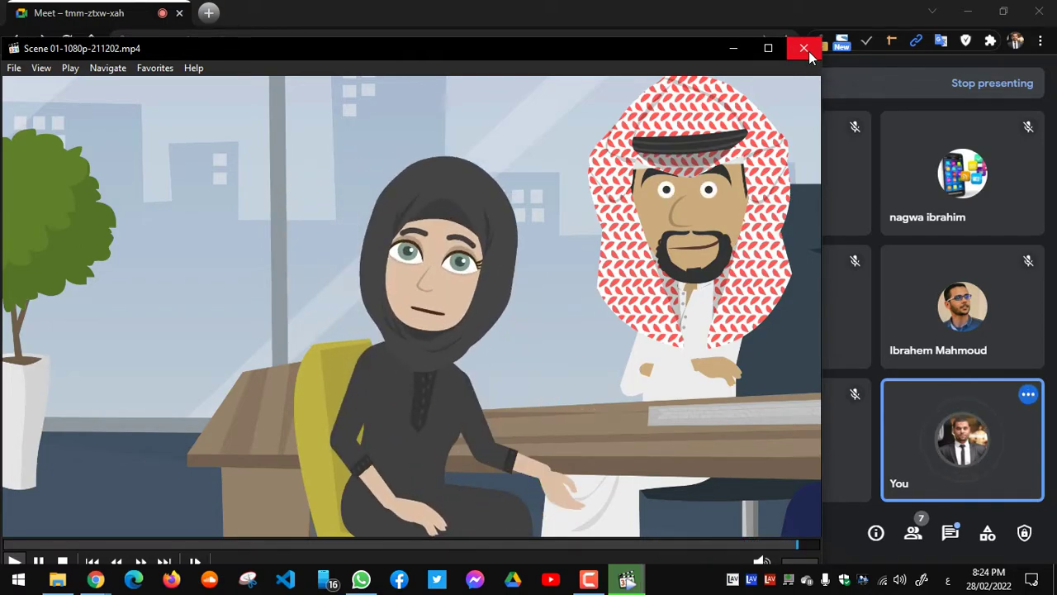
Step: Close the Scene 01 player, select the vyond.com address, then return to the Meet window
left_click(809, 51)
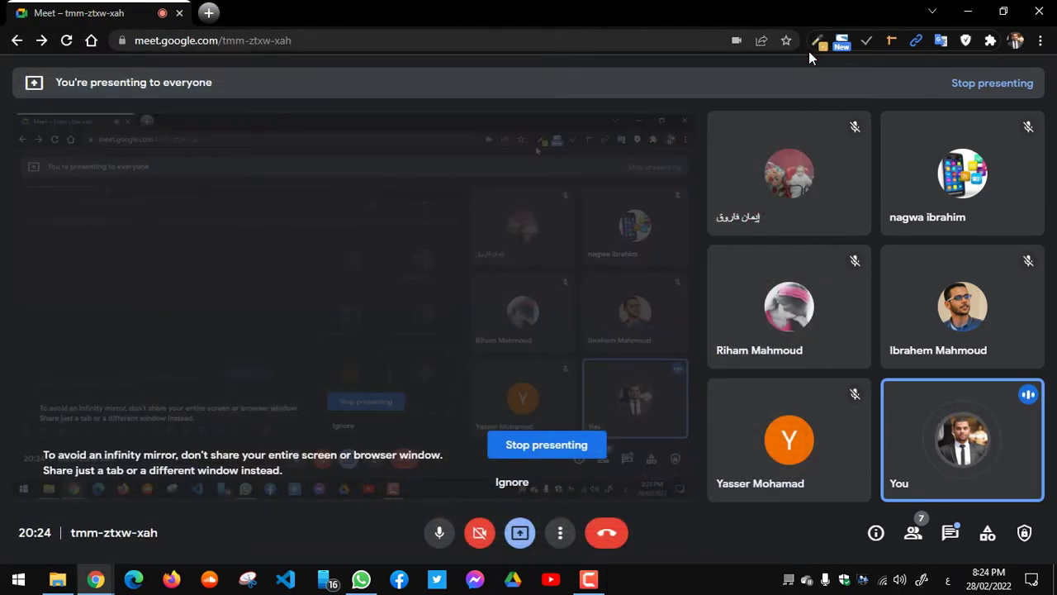
mouse_move(420, 362)
left_click(98, 581)
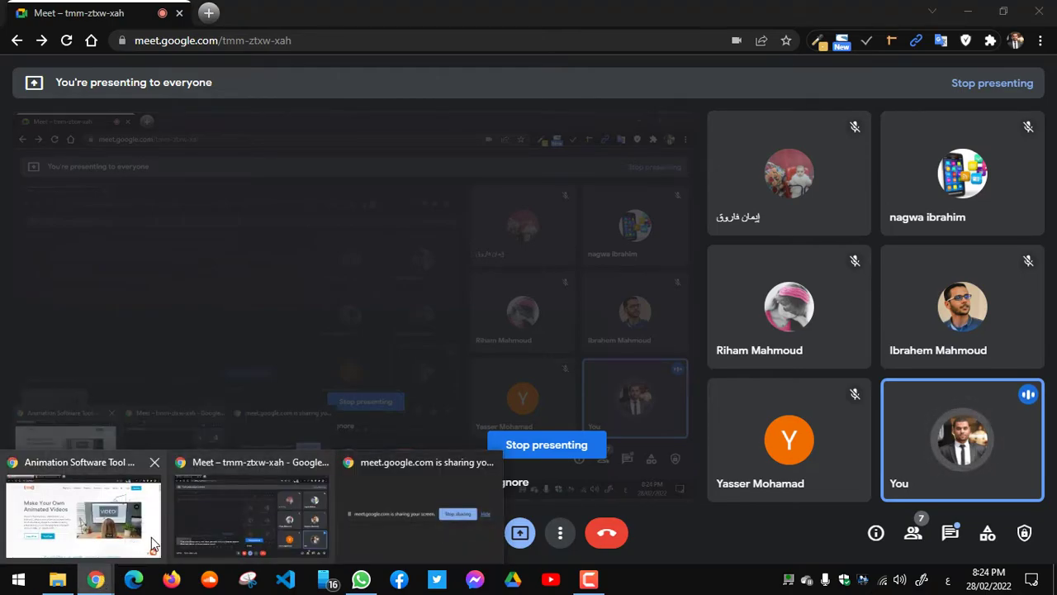
mouse_move(128, 528)
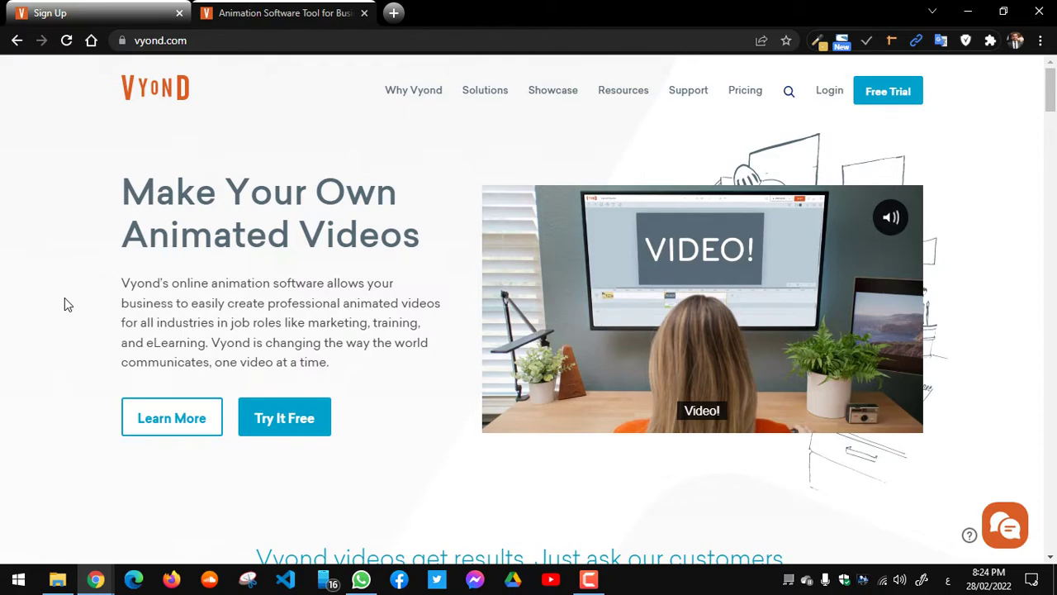
left_click(193, 41)
key("ctrl+c")
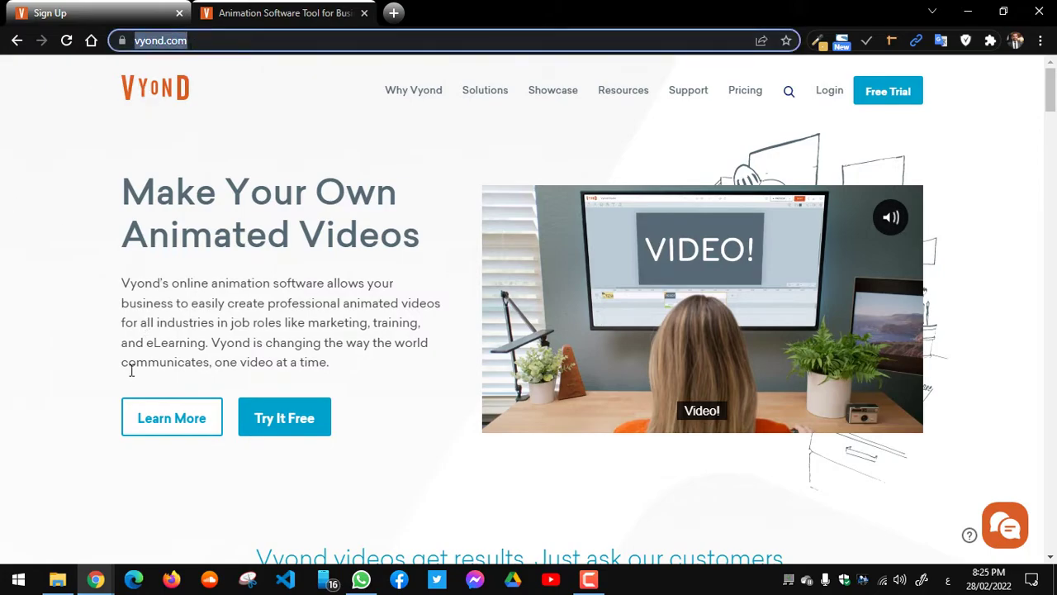
left_click(95, 582)
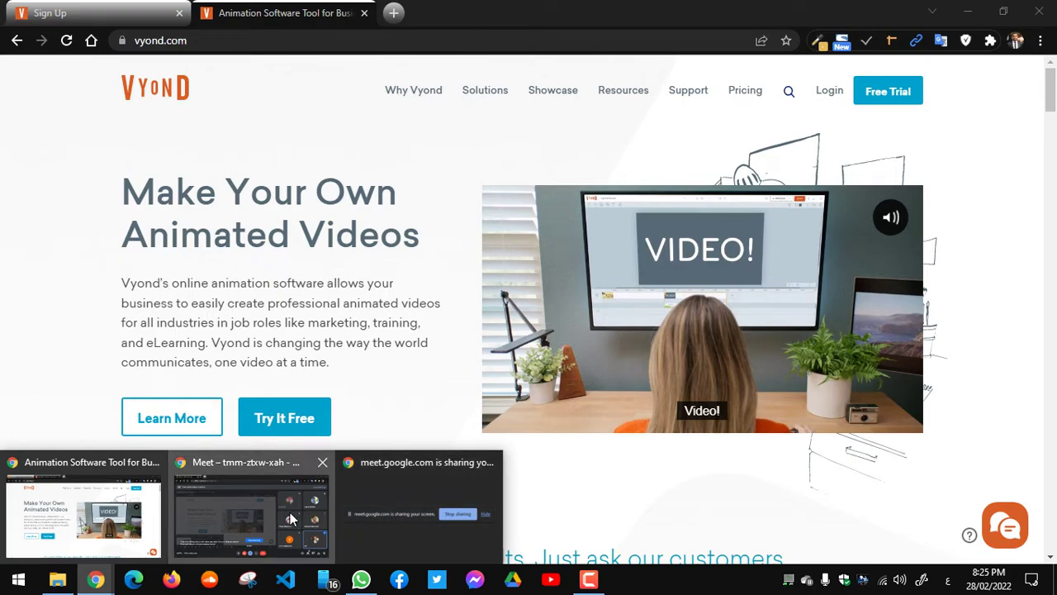
left_click(252, 508)
left_click(951, 537)
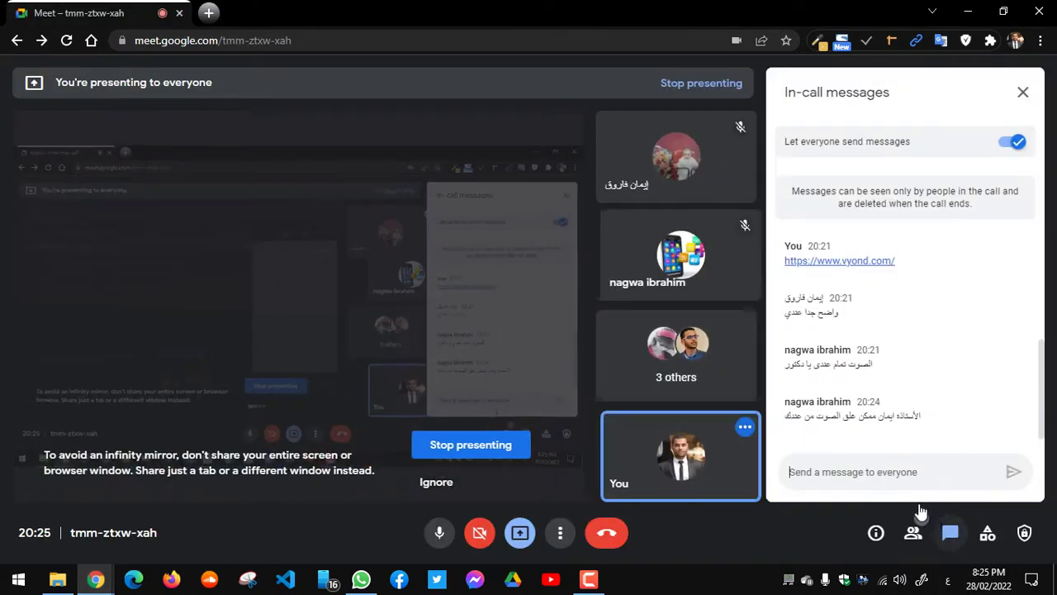
key("ctrl+v")
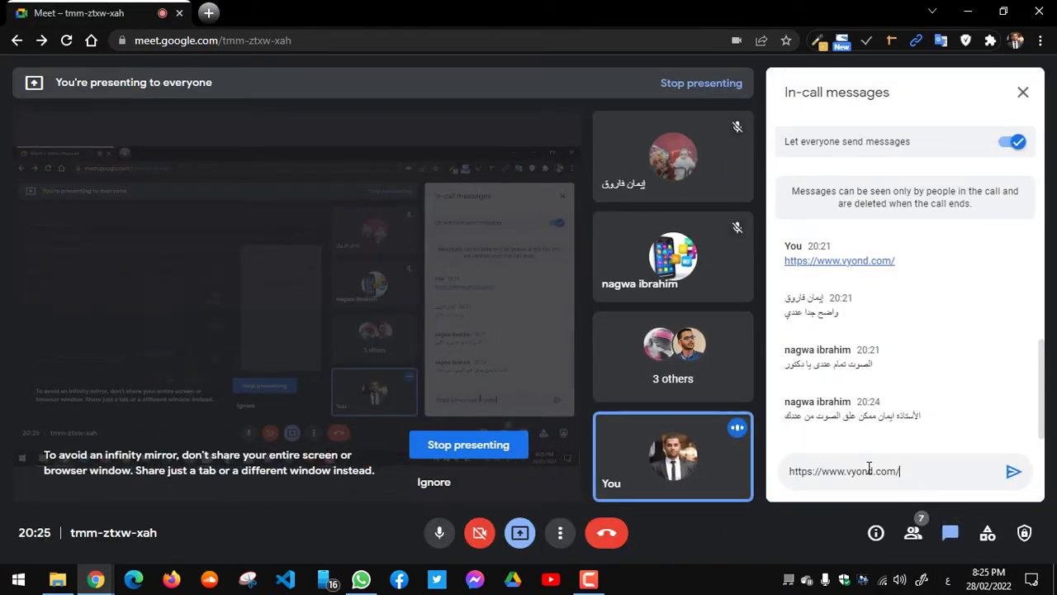
key("Return")
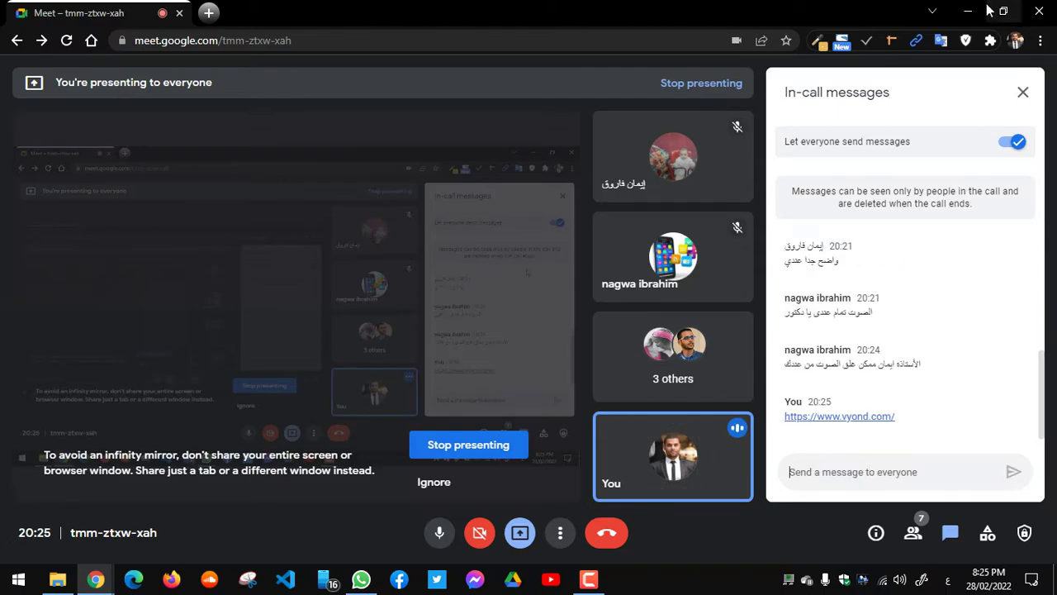
left_click(1023, 92)
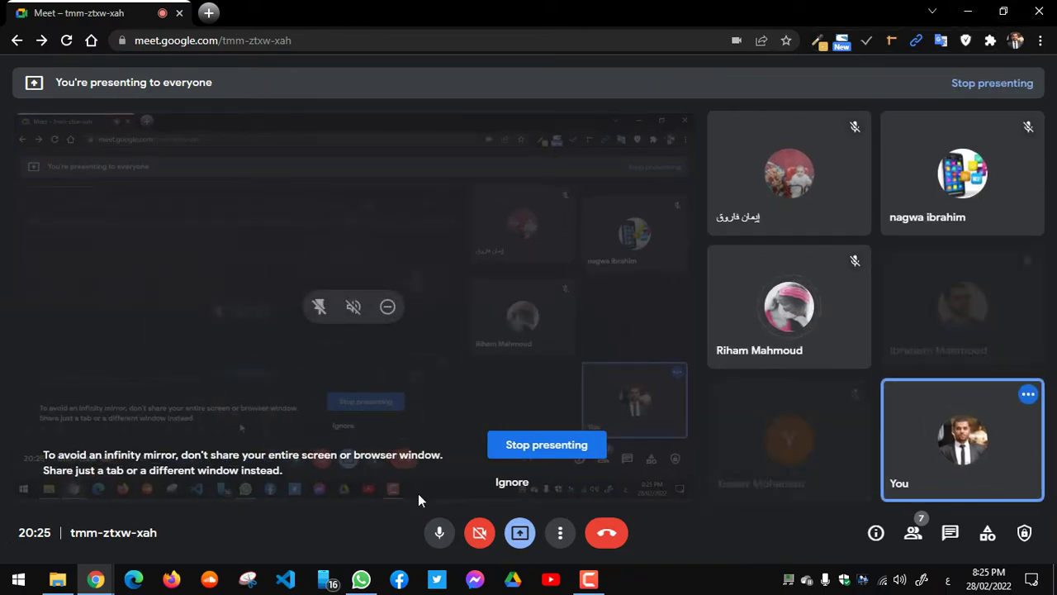
Step: Bring the vyond.com window forward and start the Free Trial sign-up
left_click(98, 583)
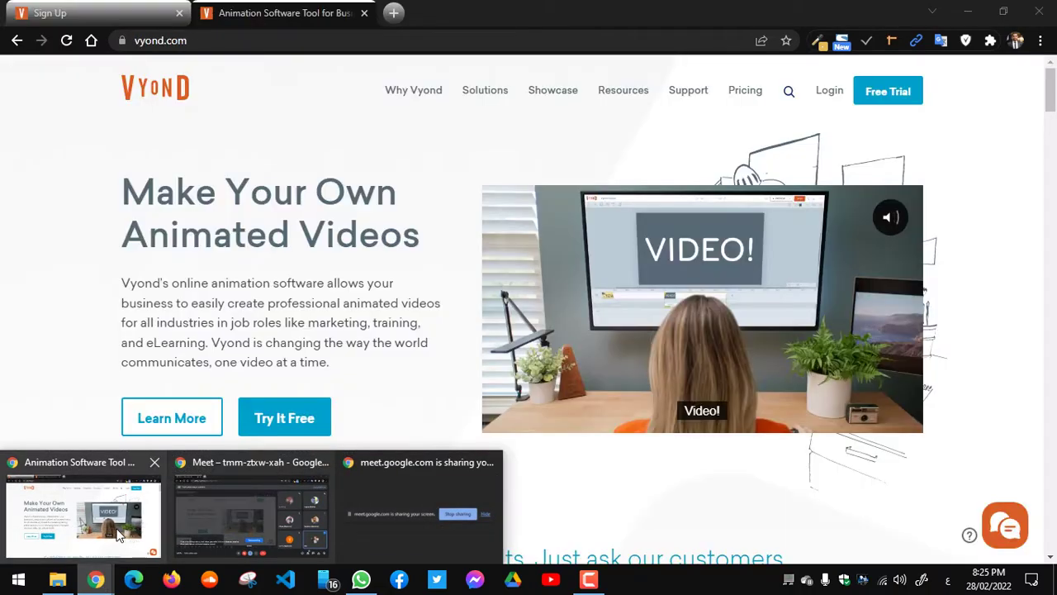
left_click(87, 510)
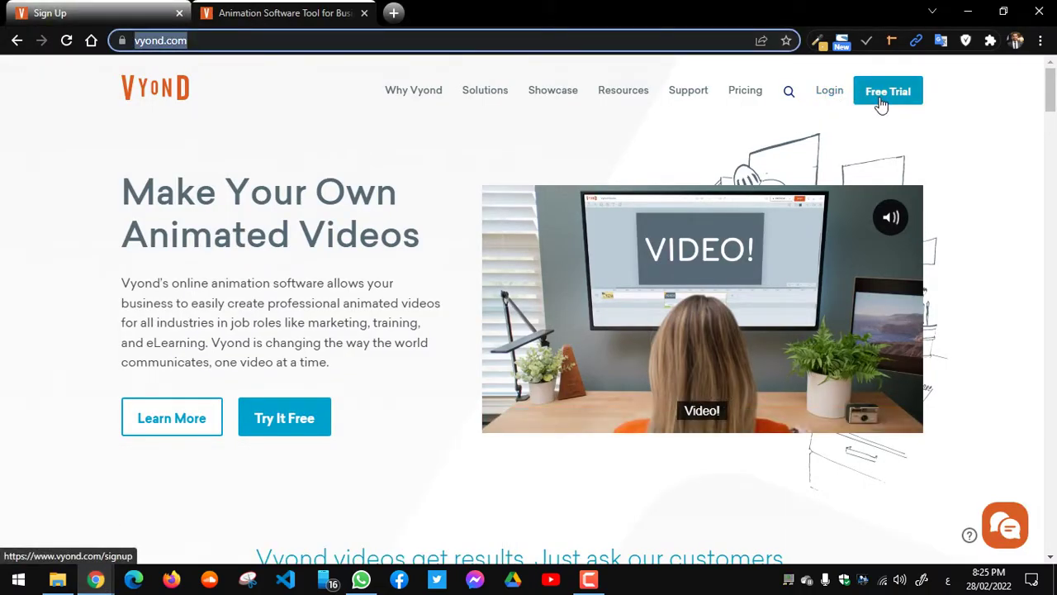
left_click(1016, 138)
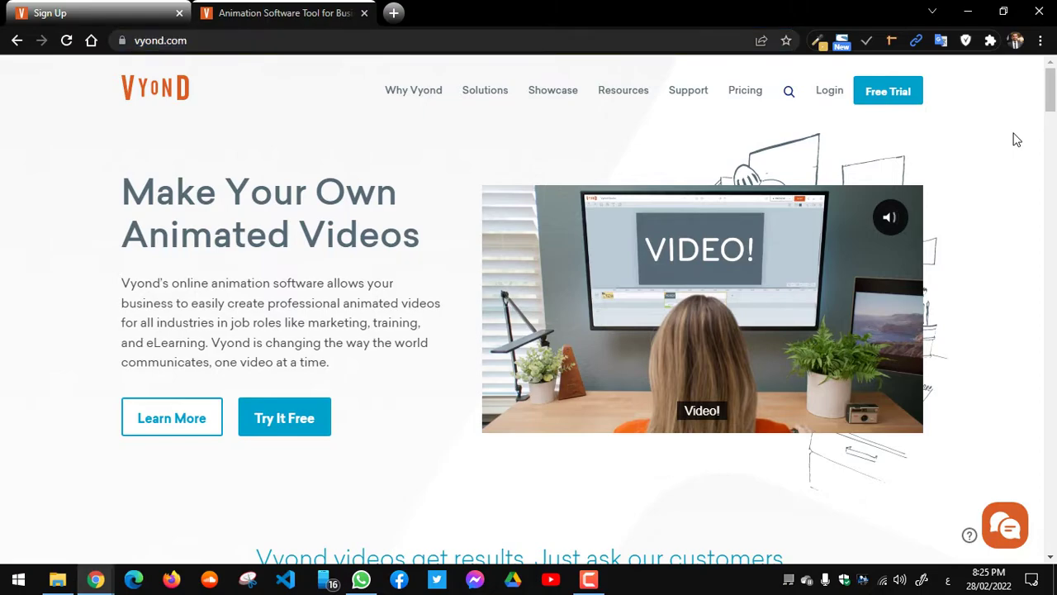
left_click(878, 102)
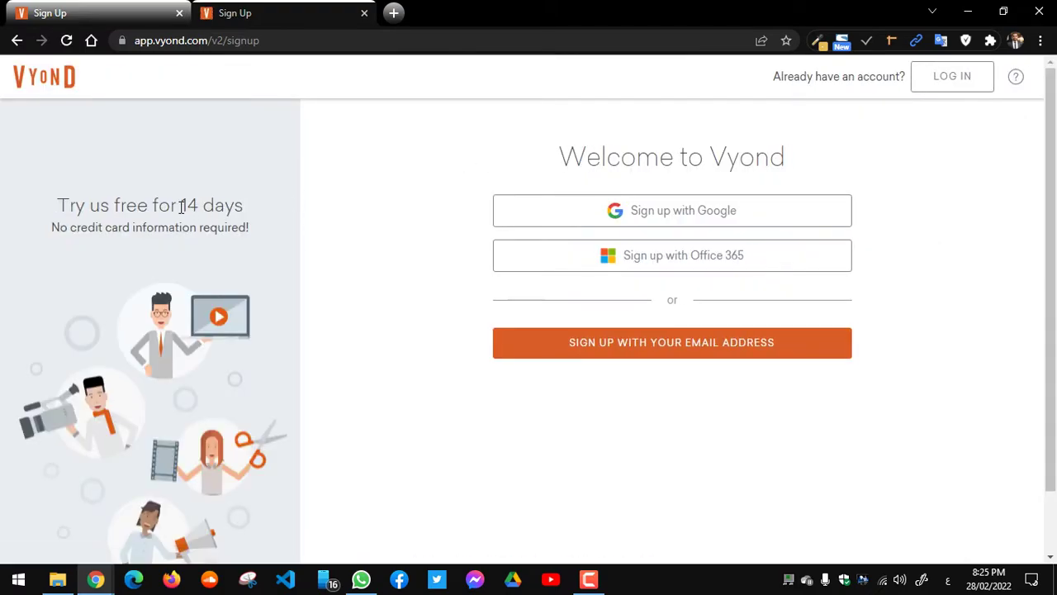
Step: Highlight the '14 days' trial length on the Welcome to Vyond page, then clear the selection
left_click_drag(182, 206, 243, 206)
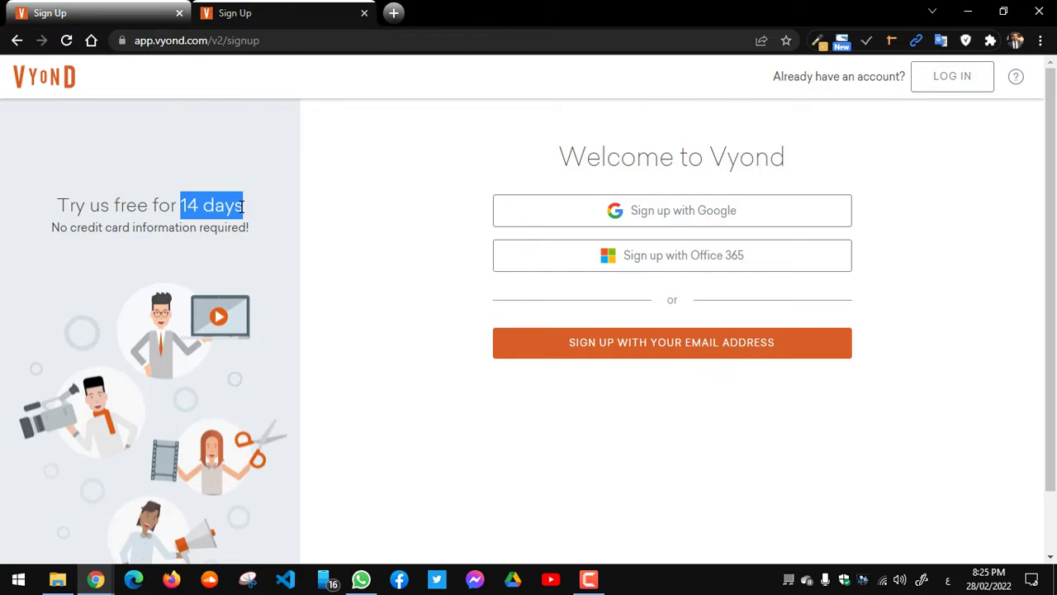
left_click(241, 207)
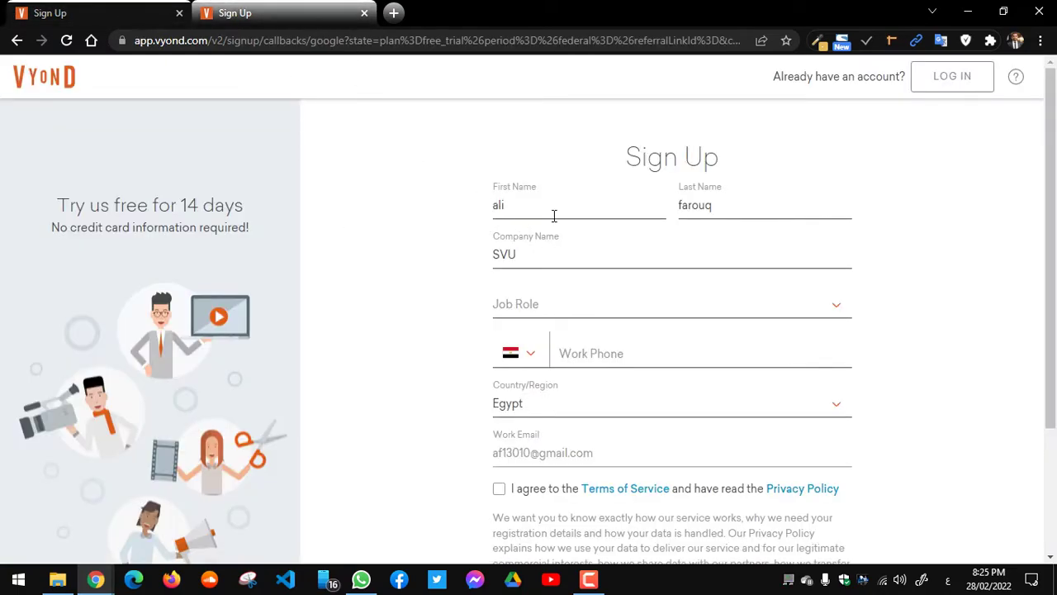
Step: Set Job Role to Student and accept the Terms of Service
left_click(530, 300)
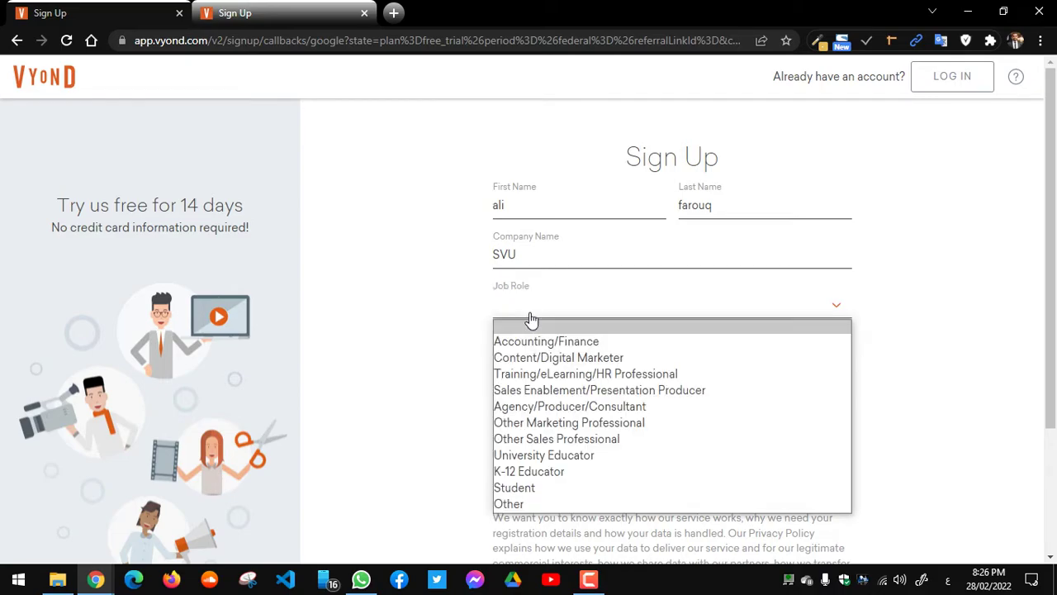
left_click(513, 504)
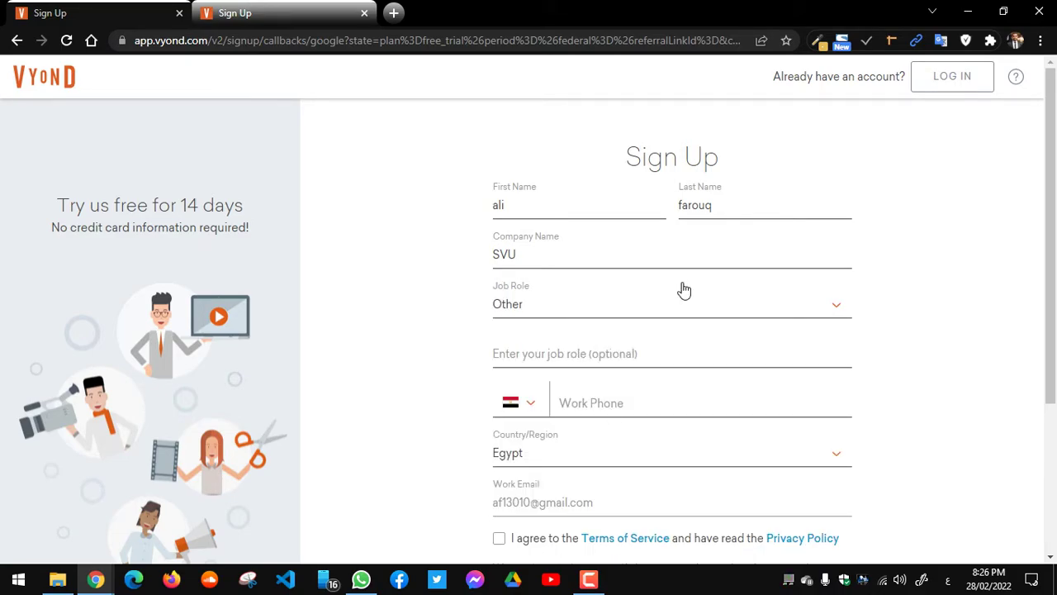
left_click(597, 317)
left_click(538, 489)
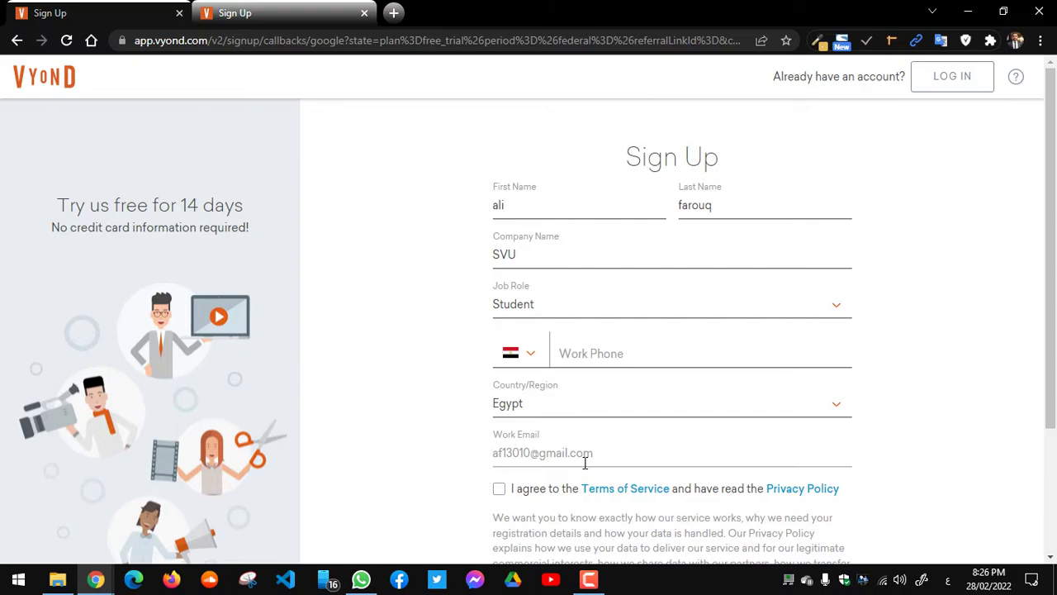
left_click(498, 489)
Step: Enter the work phone number and submit the free-trial sign-up form
scroll(1024, 325, "down", 2)
left_click(692, 519)
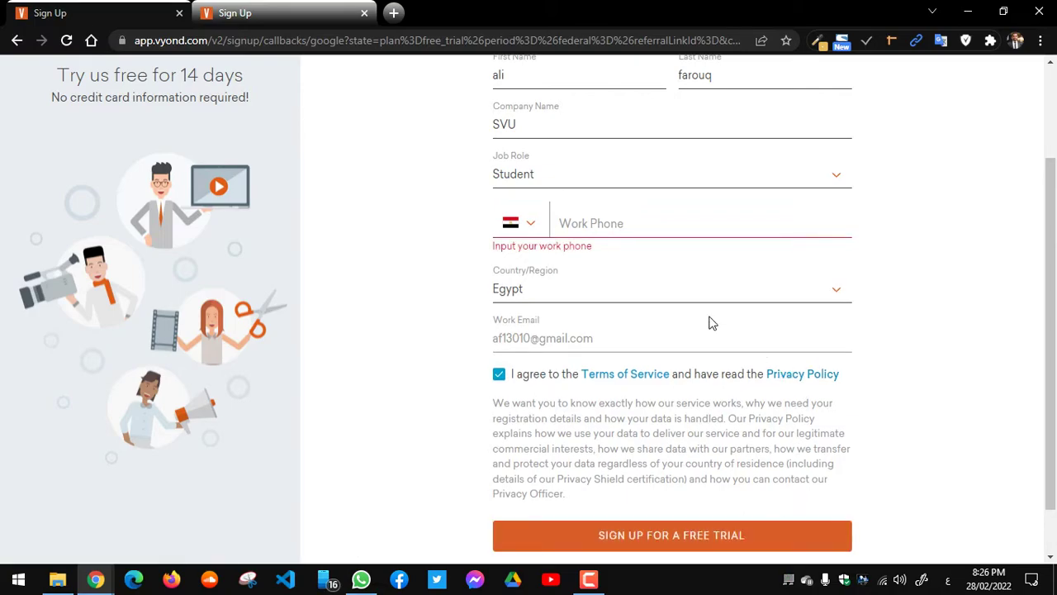
left_click(591, 228)
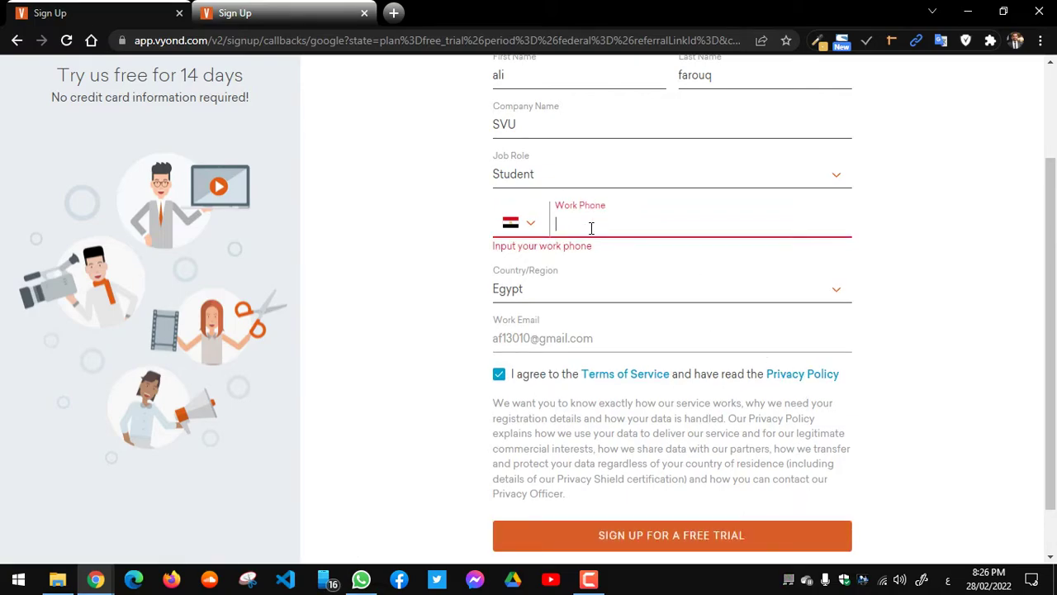
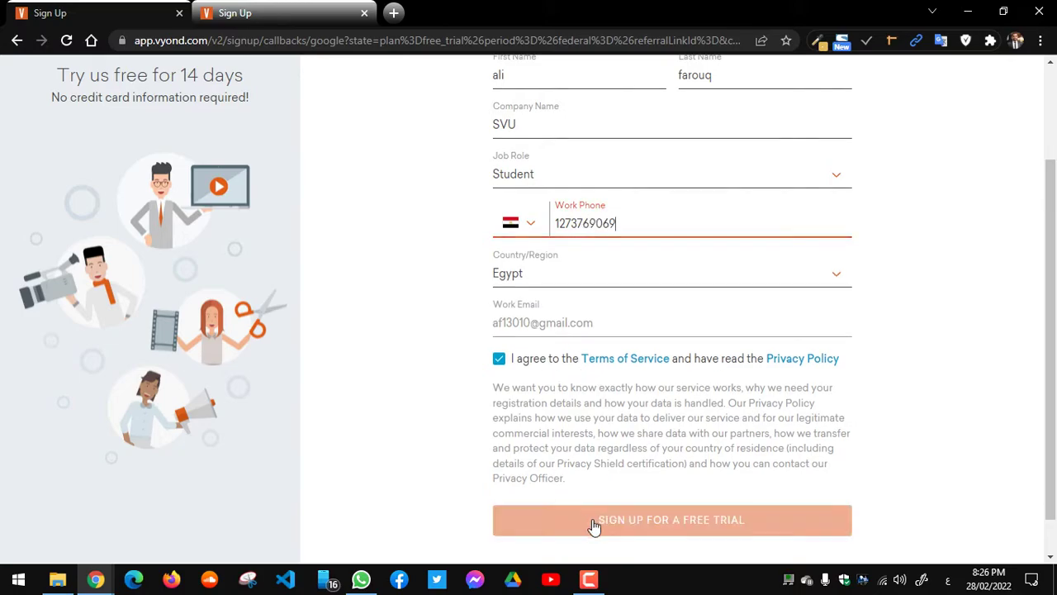
left_click(593, 526)
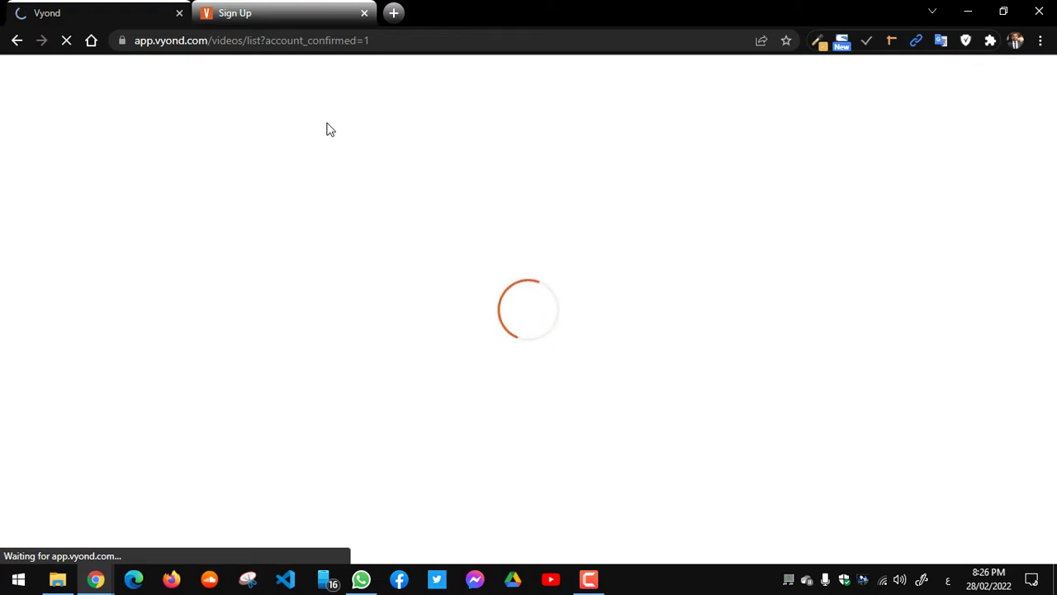
Step: Close the leftover Sign Up tab and start a new video with Make a Video
left_click(363, 17)
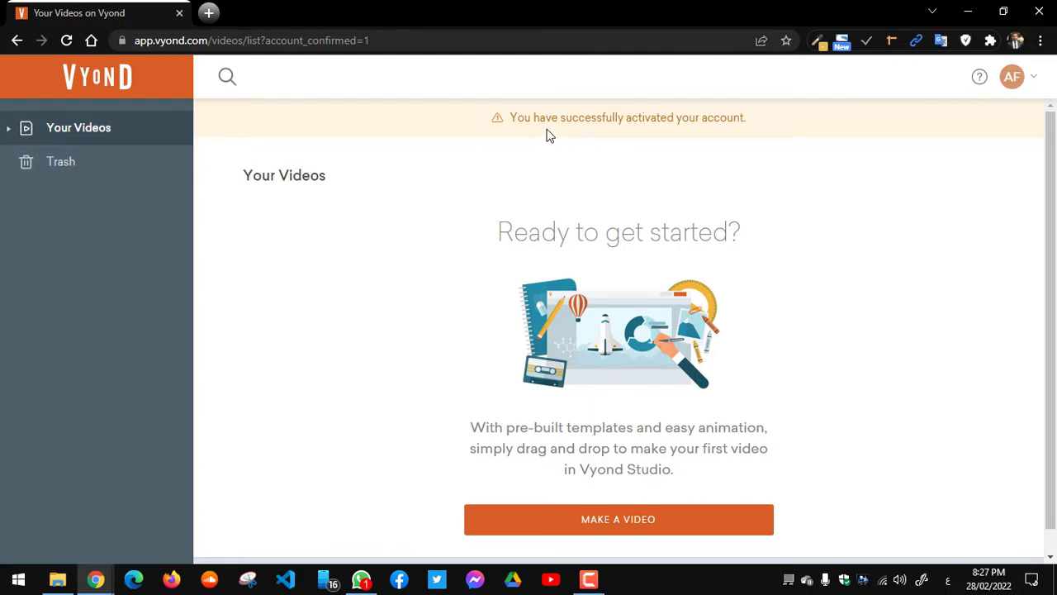
left_click(1009, 86)
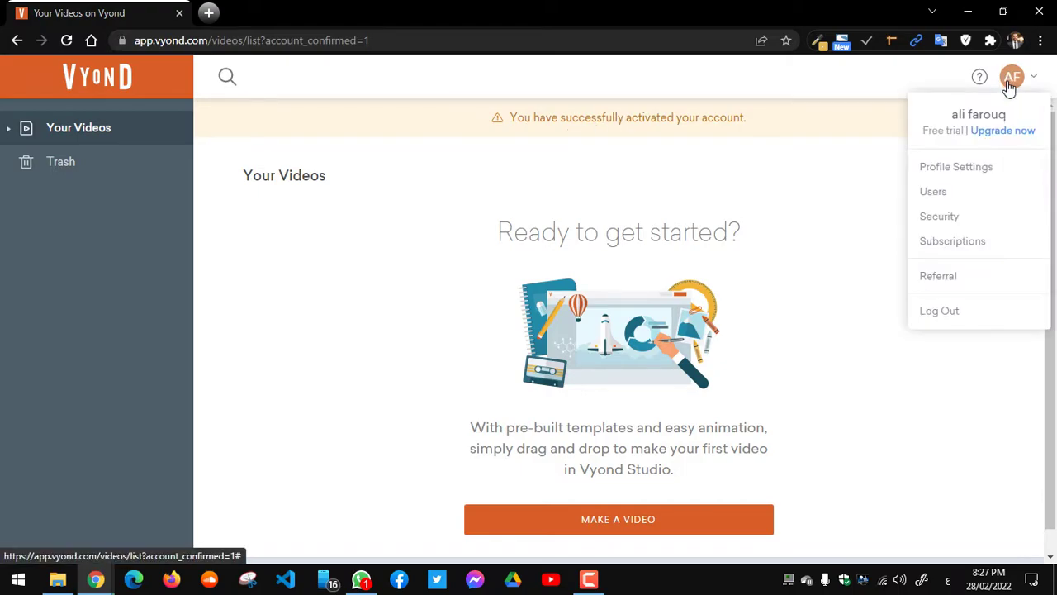
left_click(800, 235)
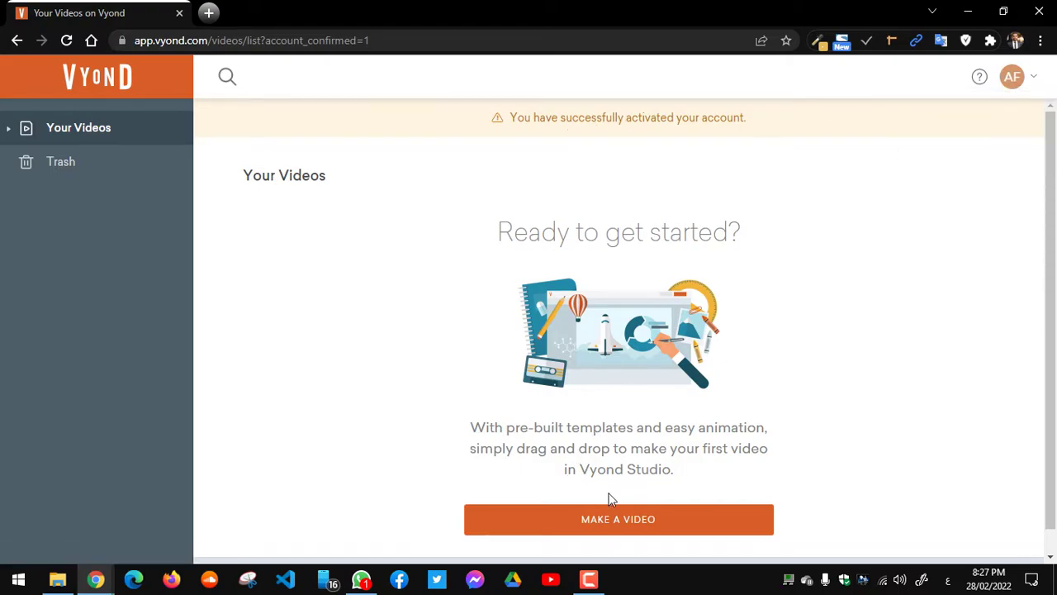
left_click(630, 525)
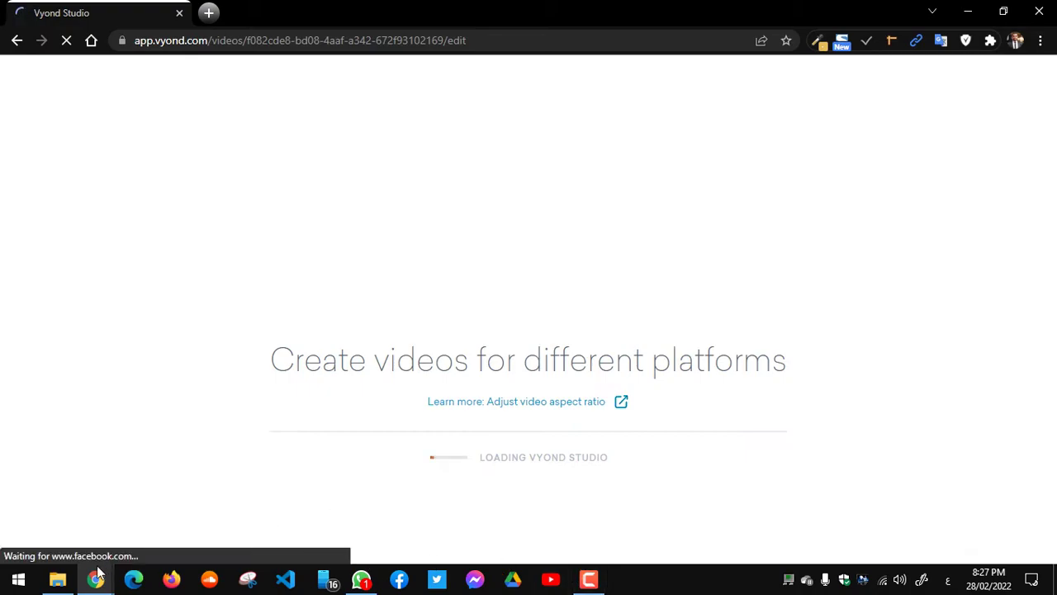
Step: Switch from Google Meet back to the Vyond Chrome window with the loaded editor
mouse_move(96, 578)
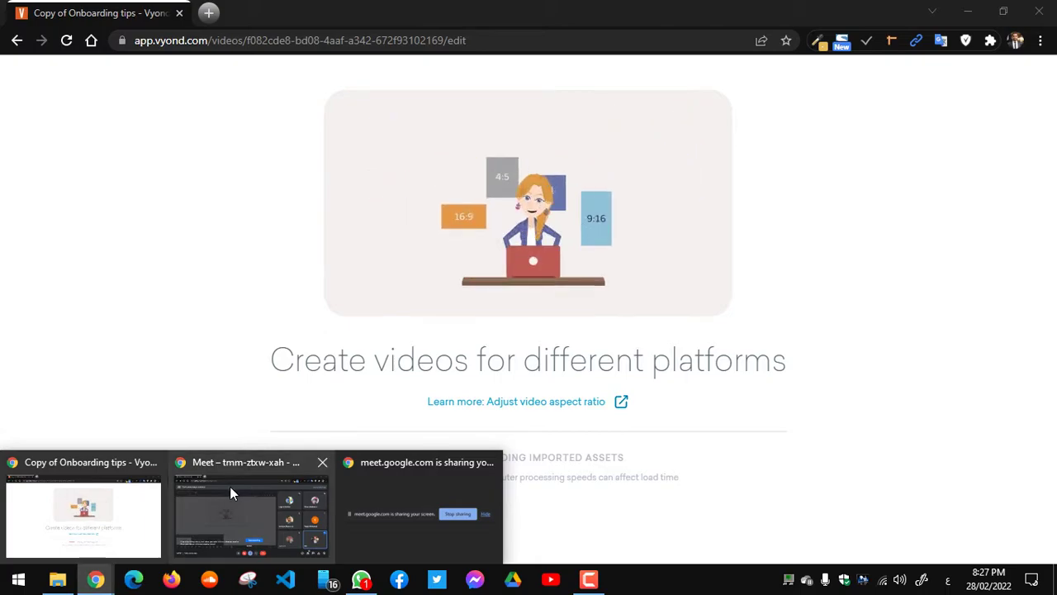
mouse_move(232, 504)
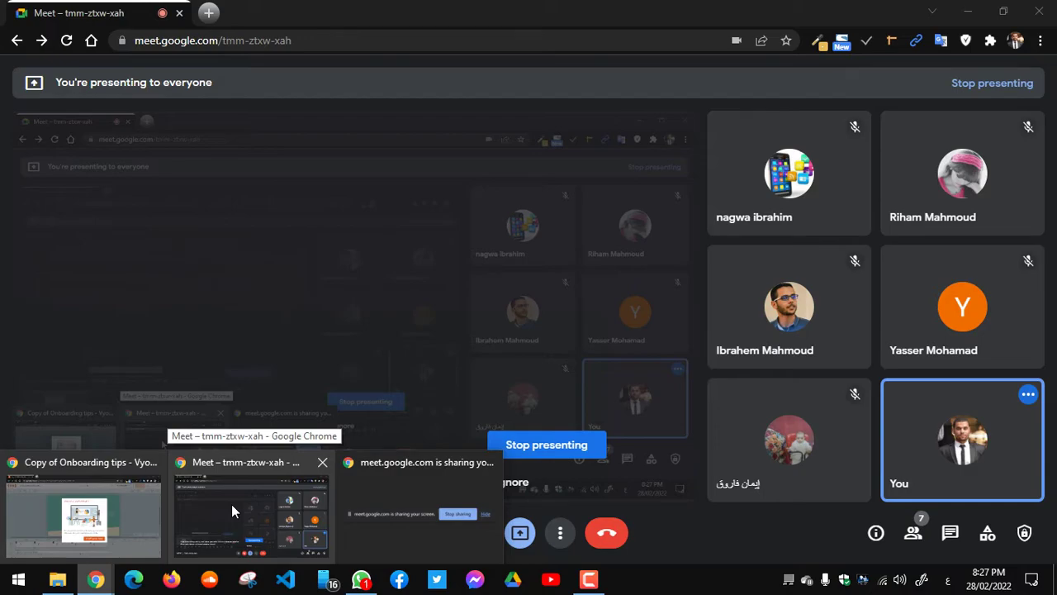
left_click(104, 480)
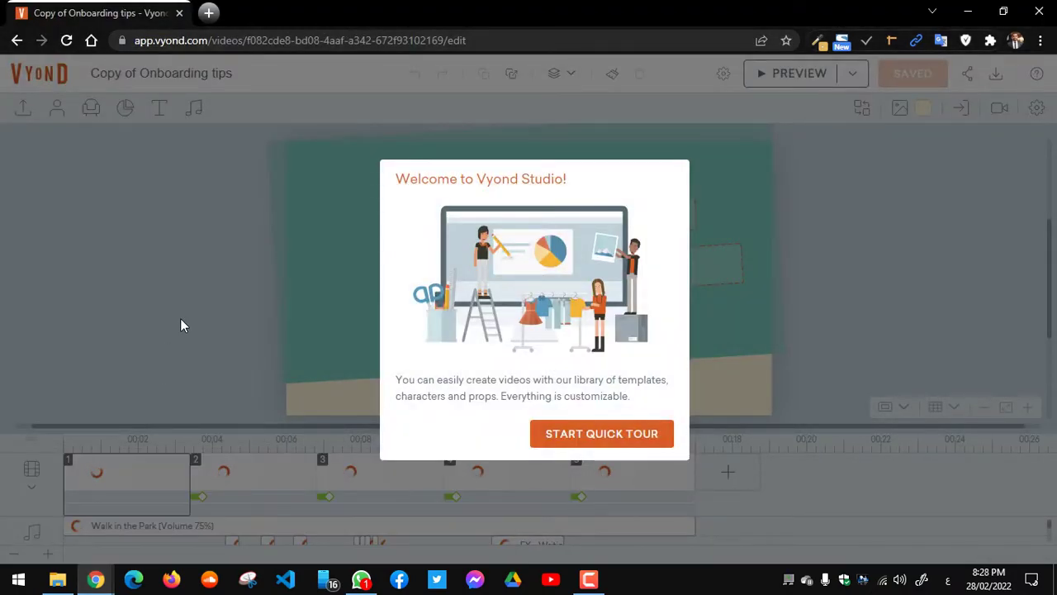
Step: Walk through all five Quick Tour tips, including the preview, and close the completion dialog
left_click(634, 445)
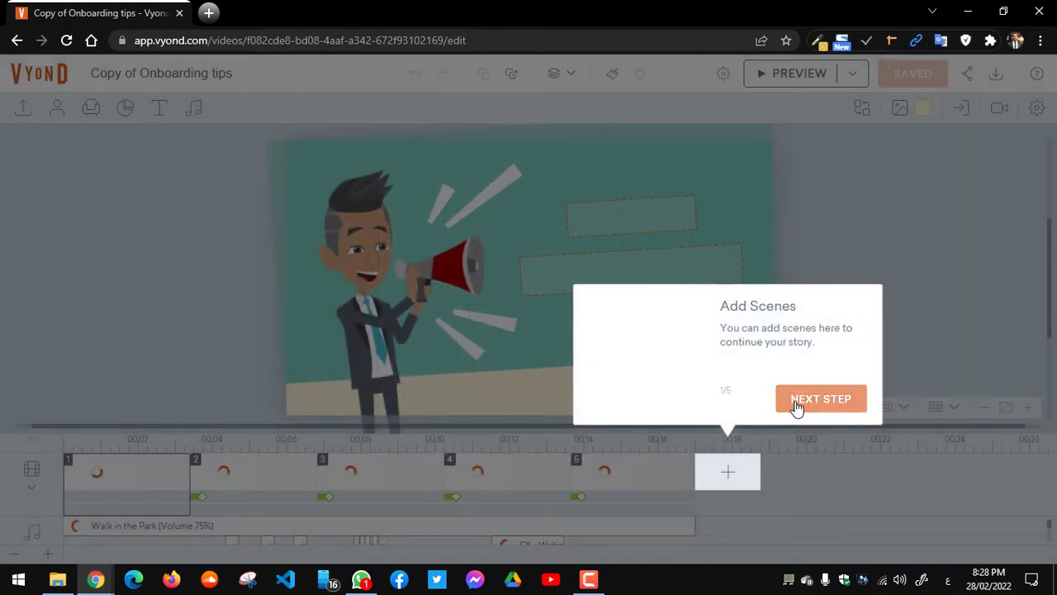
left_click(797, 404)
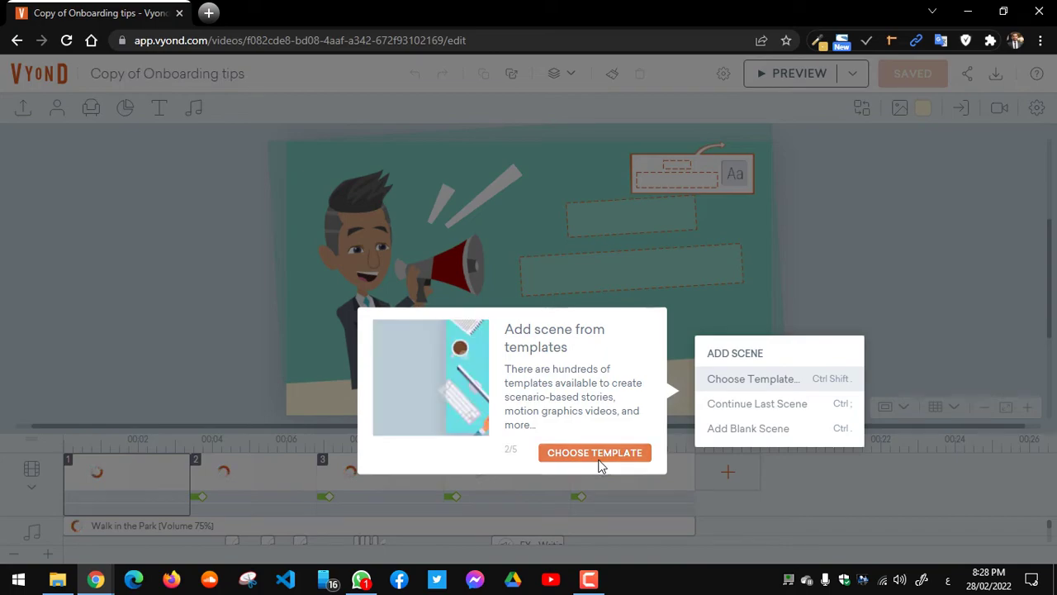
left_click(602, 459)
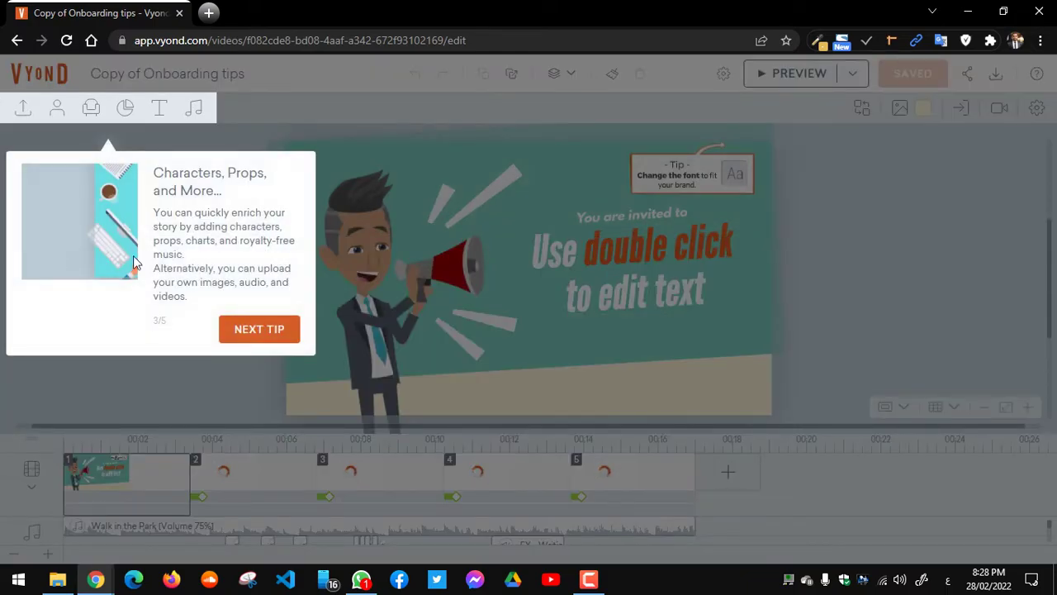
left_click(251, 330)
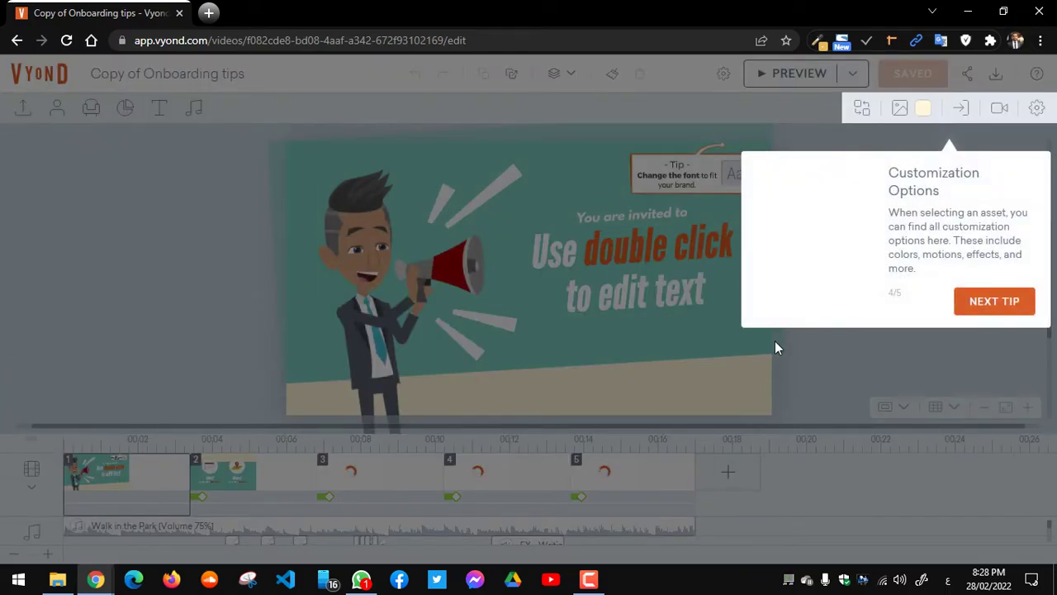
left_click(979, 299)
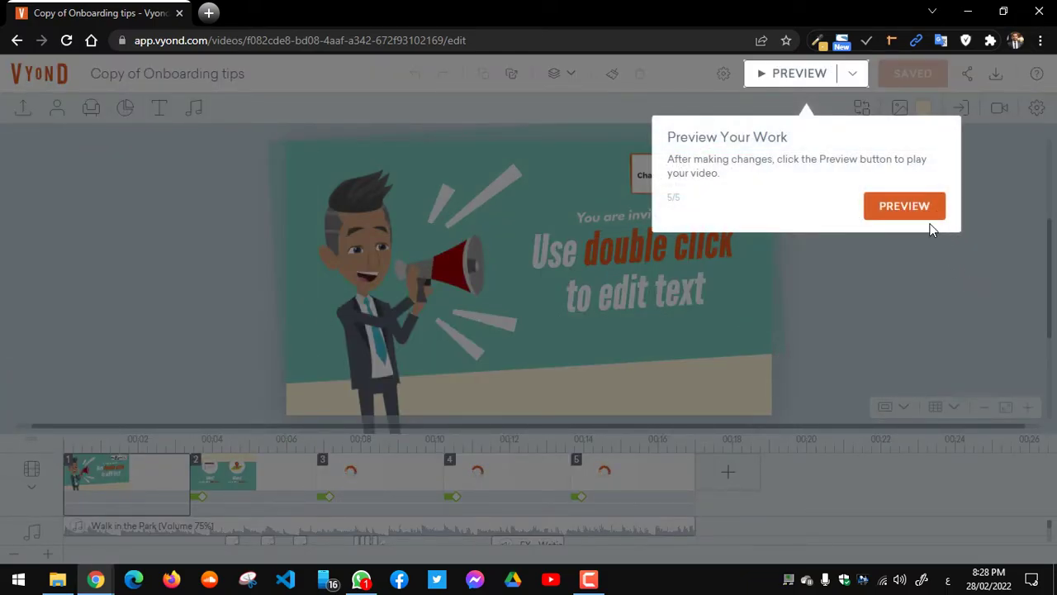
left_click(902, 210)
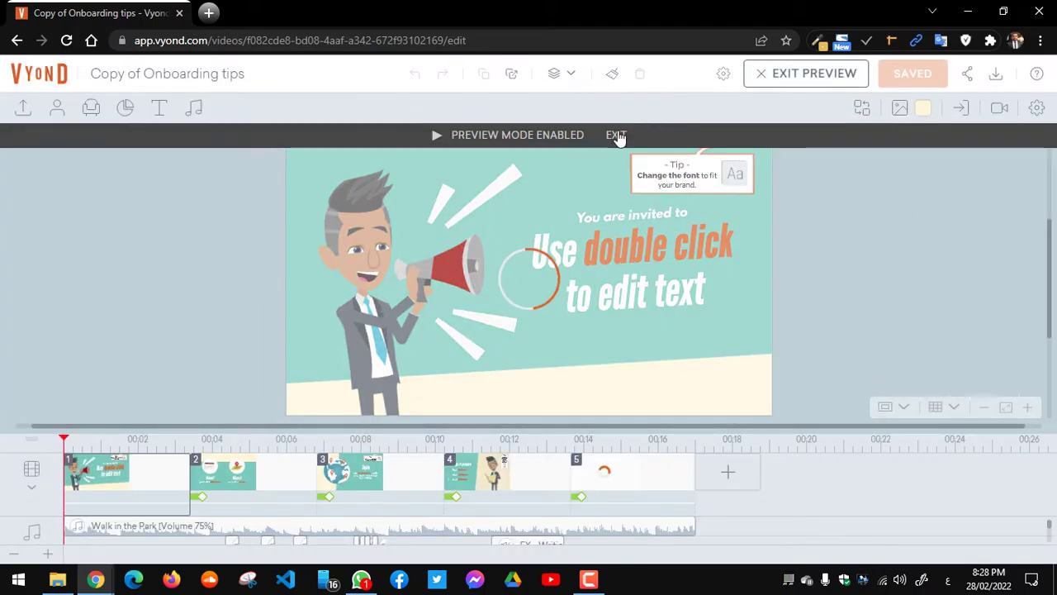
left_click(618, 135)
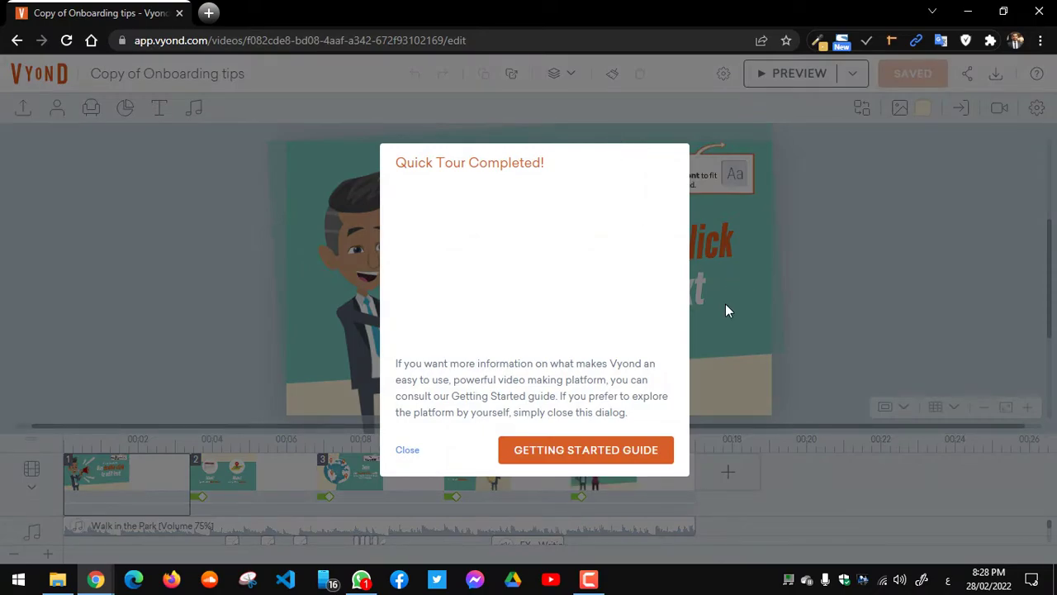
left_click(410, 449)
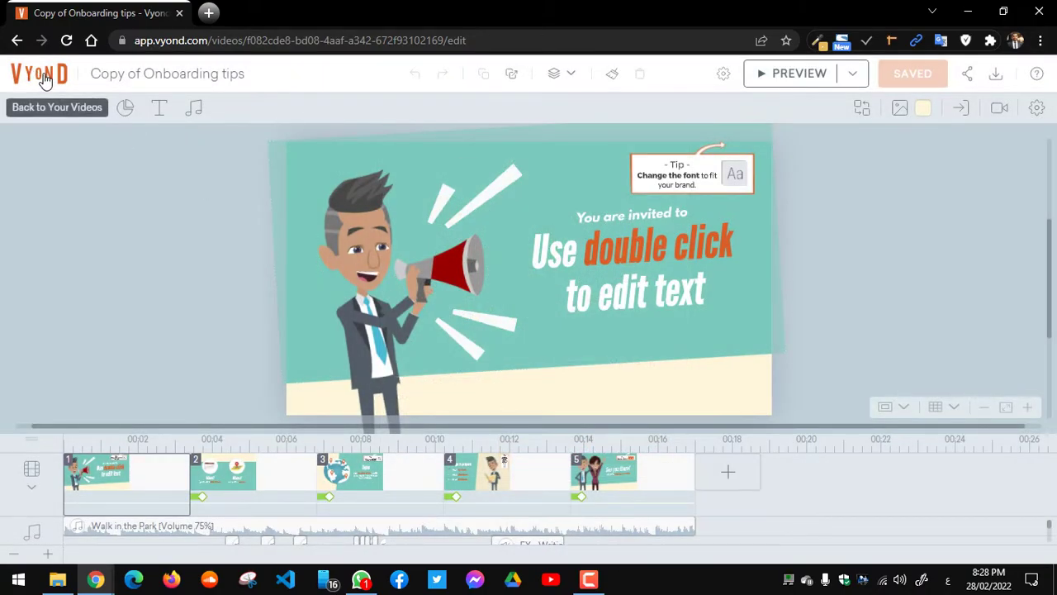
Step: Replace the video title 'Copy of Onboarding tips' with 'Demo'
left_click(128, 73)
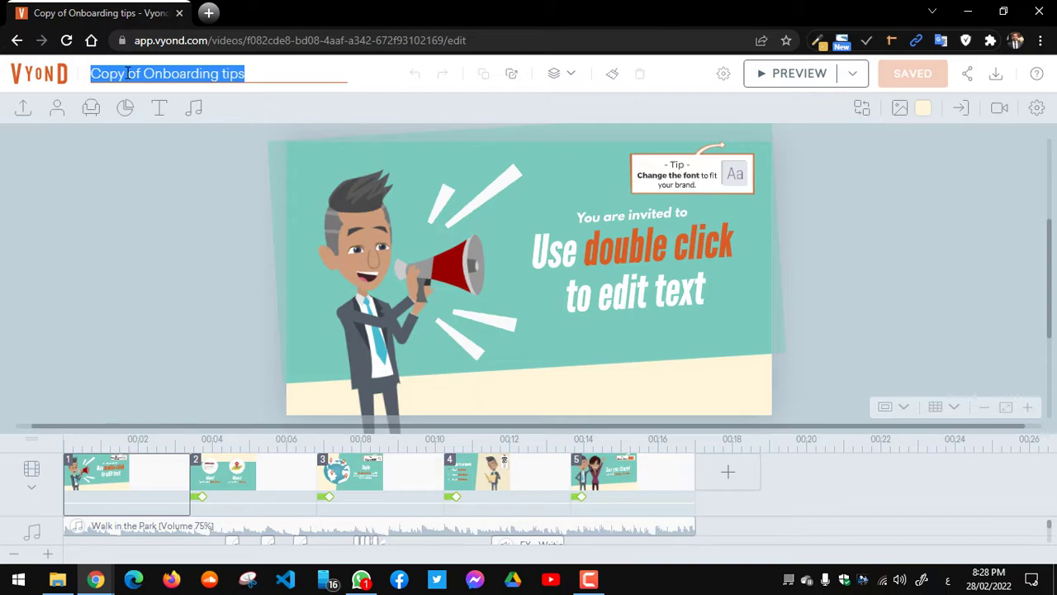
key("BackSpace")
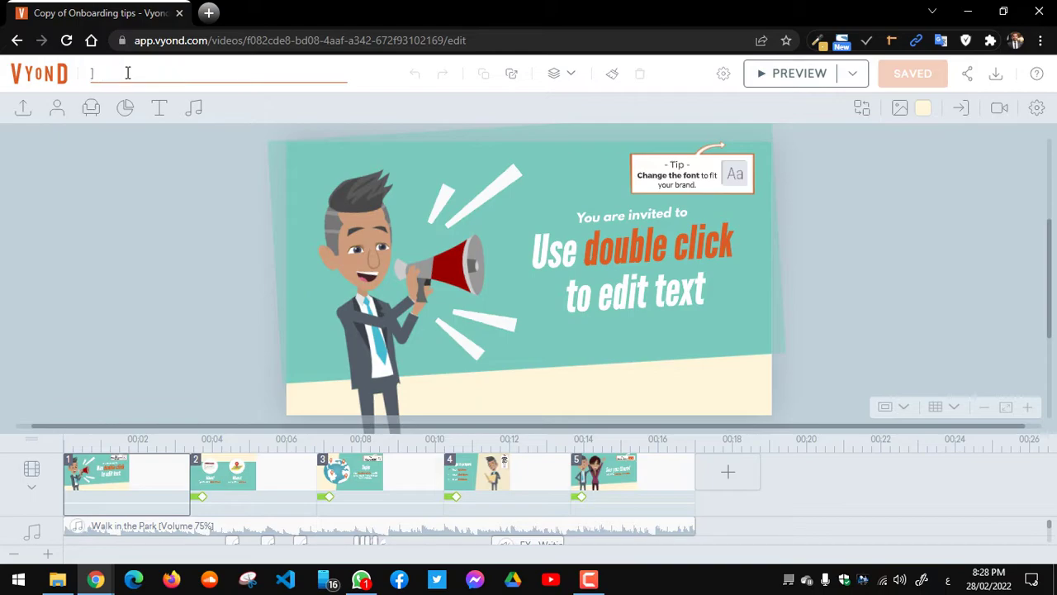
type("DE")
key("BackSpace")
key("BackSpace")
key("BackSpace")
type("em")
left_click(417, 96)
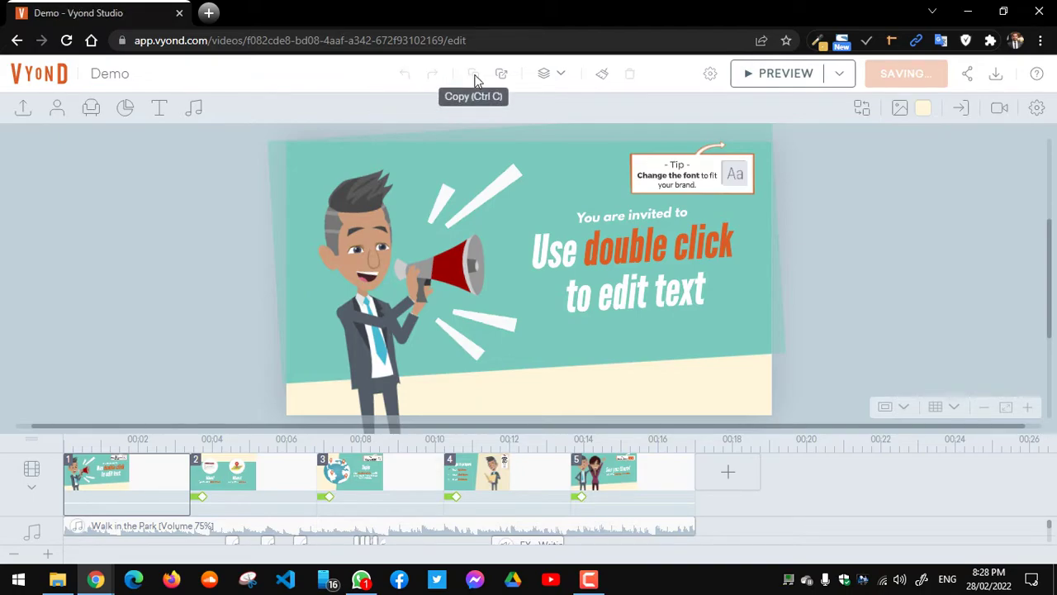
Step: Check the Arrange menu, then select the 'Use double click' text box
left_click(571, 77)
left_click(795, 239)
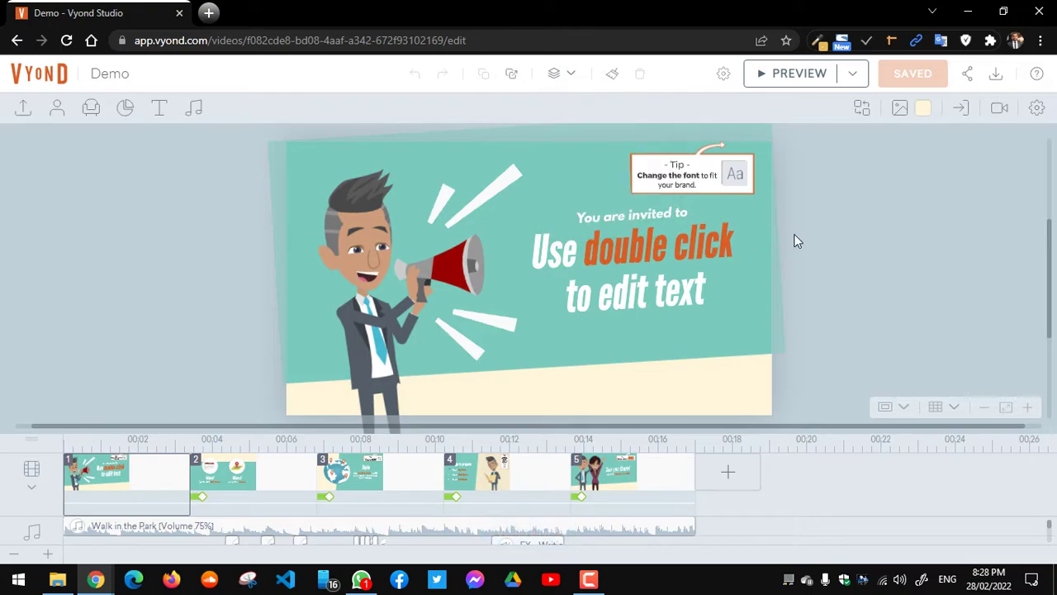
left_click(703, 243)
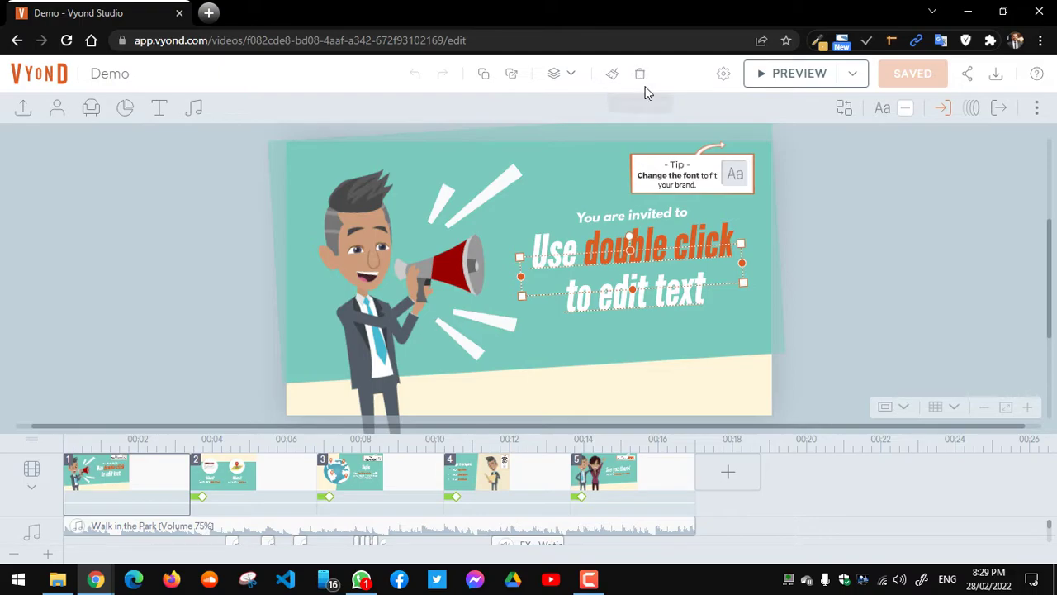
left_click(724, 76)
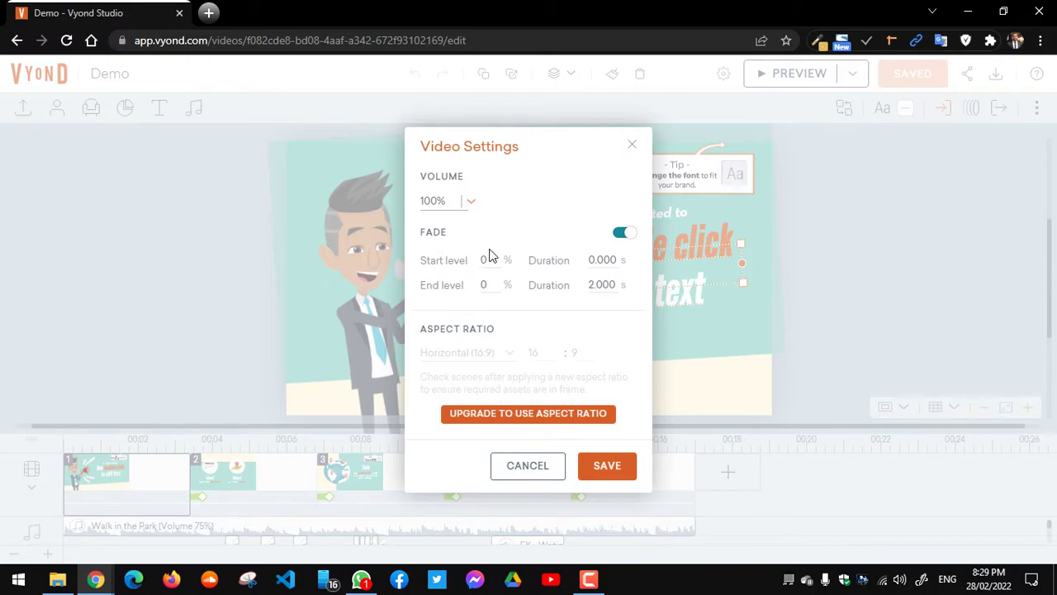
left_click(621, 238)
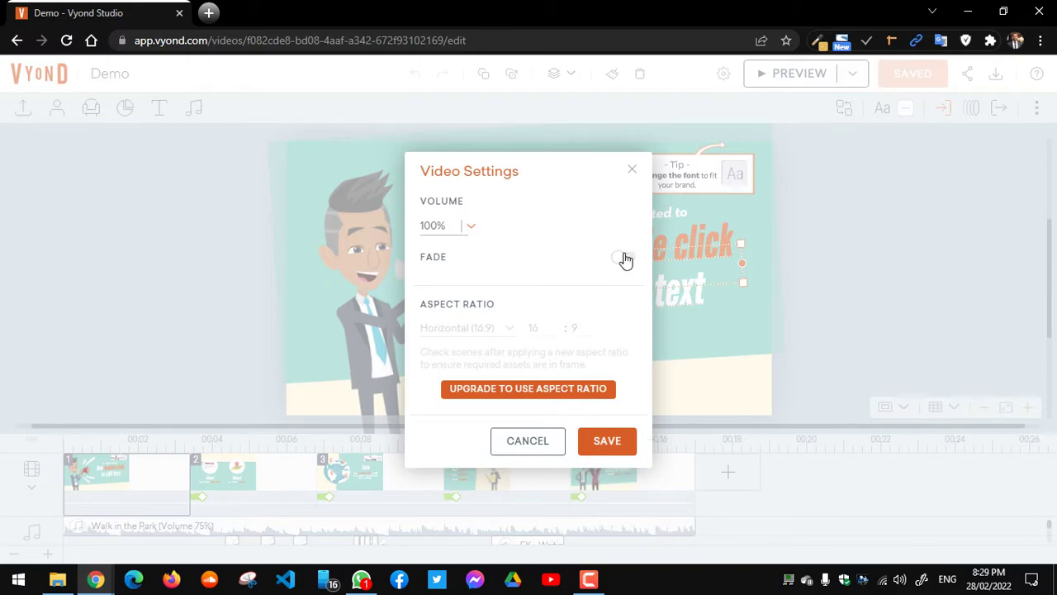
left_click(627, 261)
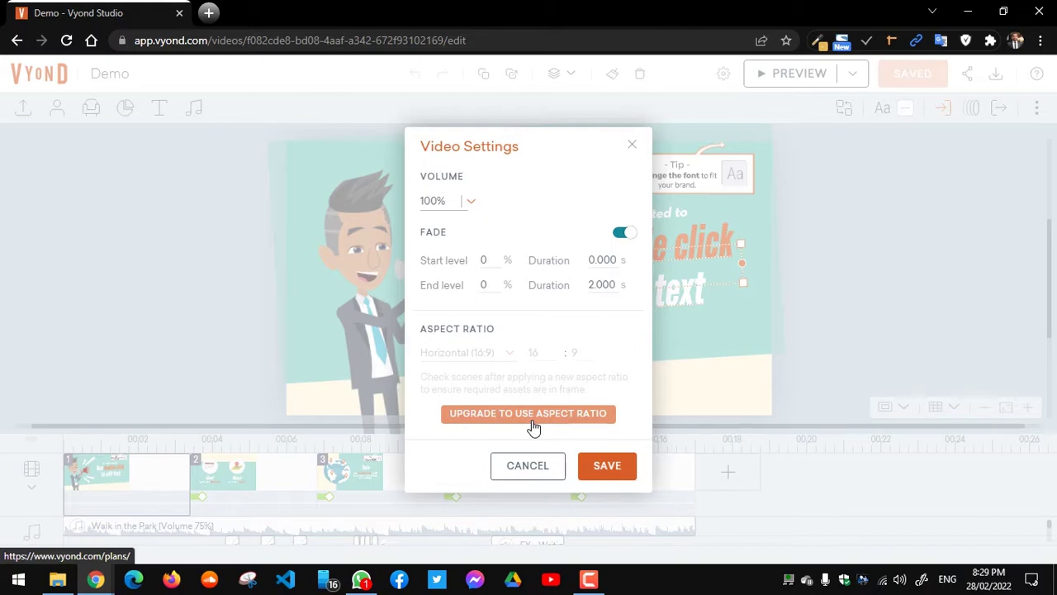
left_click(525, 467)
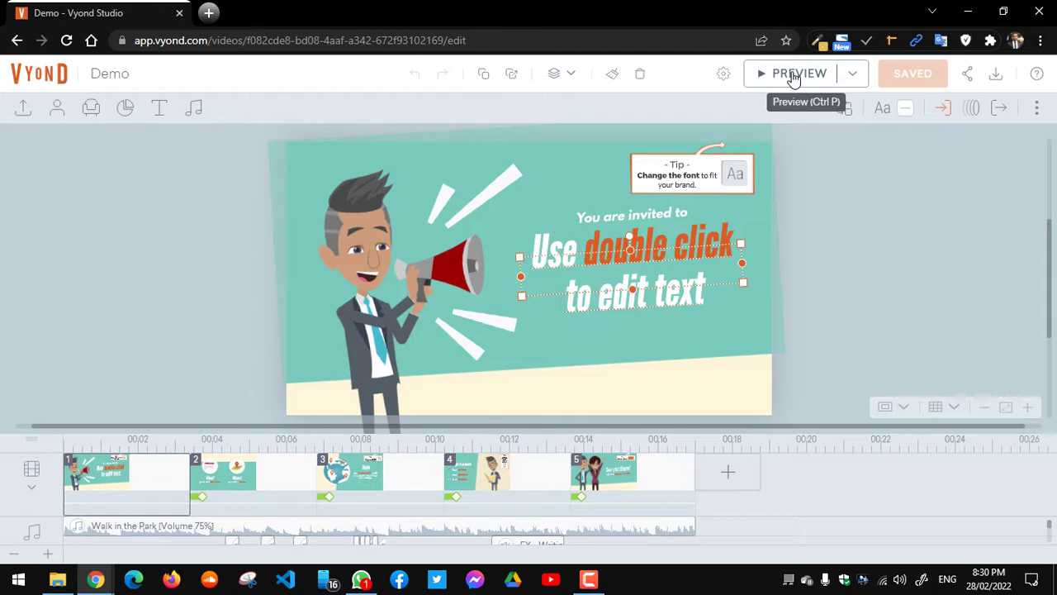
Step: Check the Preview options, then nudge the megaphone's burst lines slightly right
left_click(853, 75)
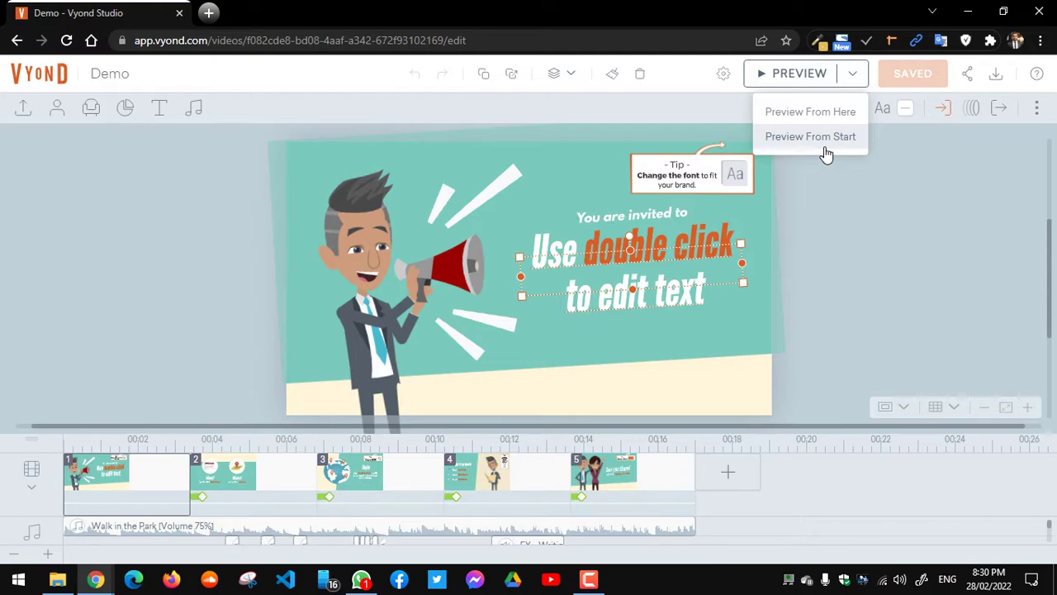
left_click(946, 208)
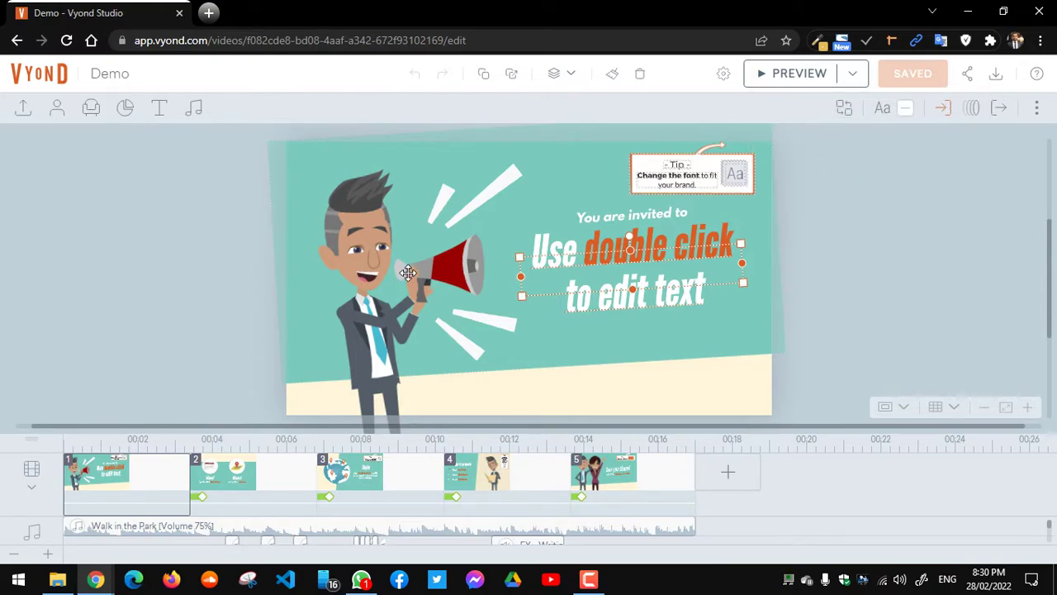
left_click(494, 188)
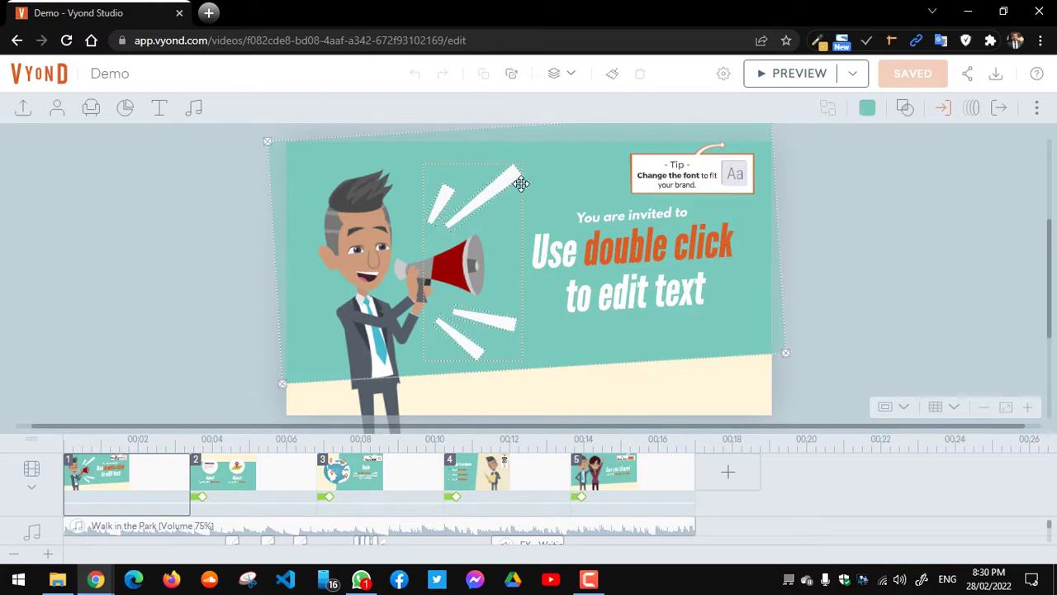
left_click_drag(560, 177, 573, 179)
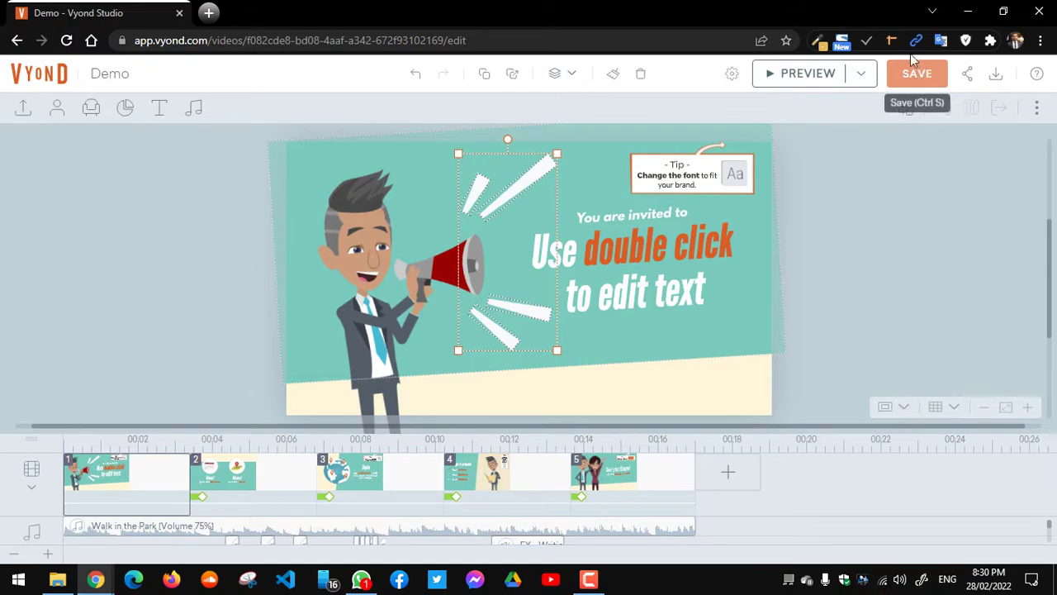
Step: Save the Demo video and bring up its sharing options
left_click(918, 76)
left_click(919, 83)
left_click(968, 74)
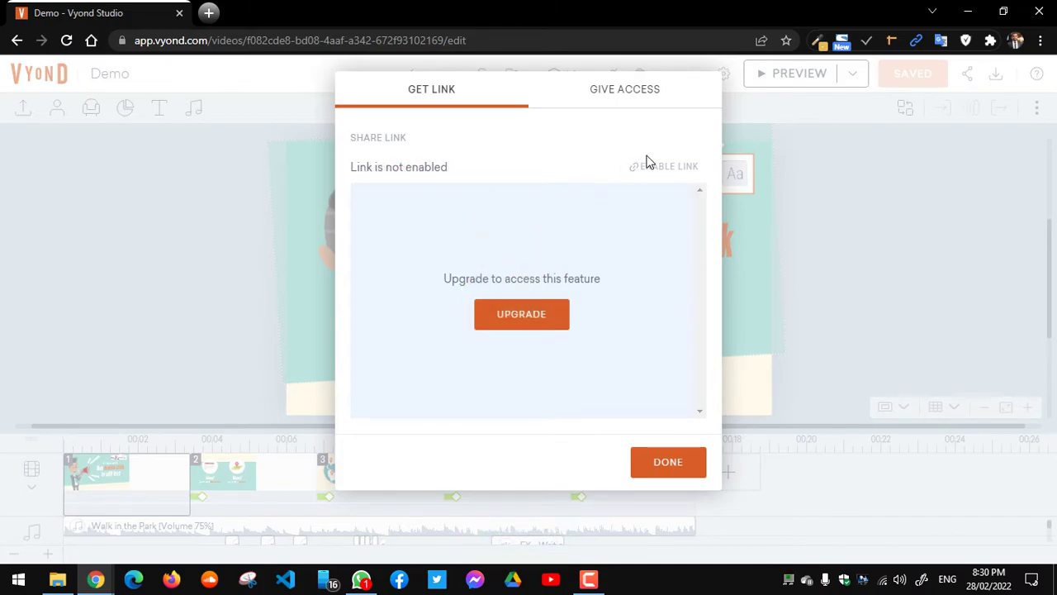
Step: Review the Give Access sharing options for Demo, then close the Share dialog
left_click(635, 101)
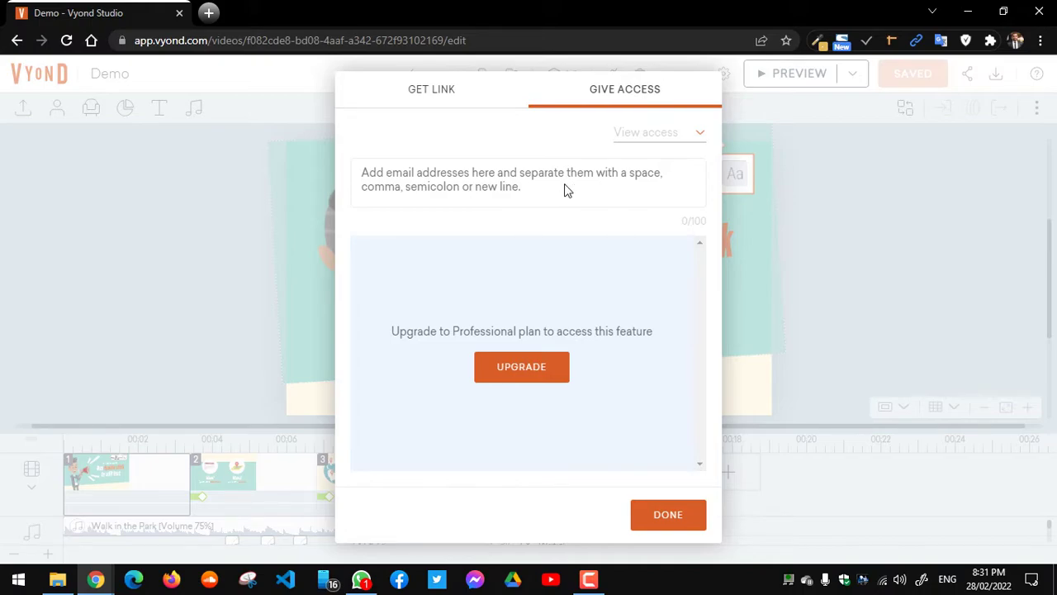
left_click(685, 521)
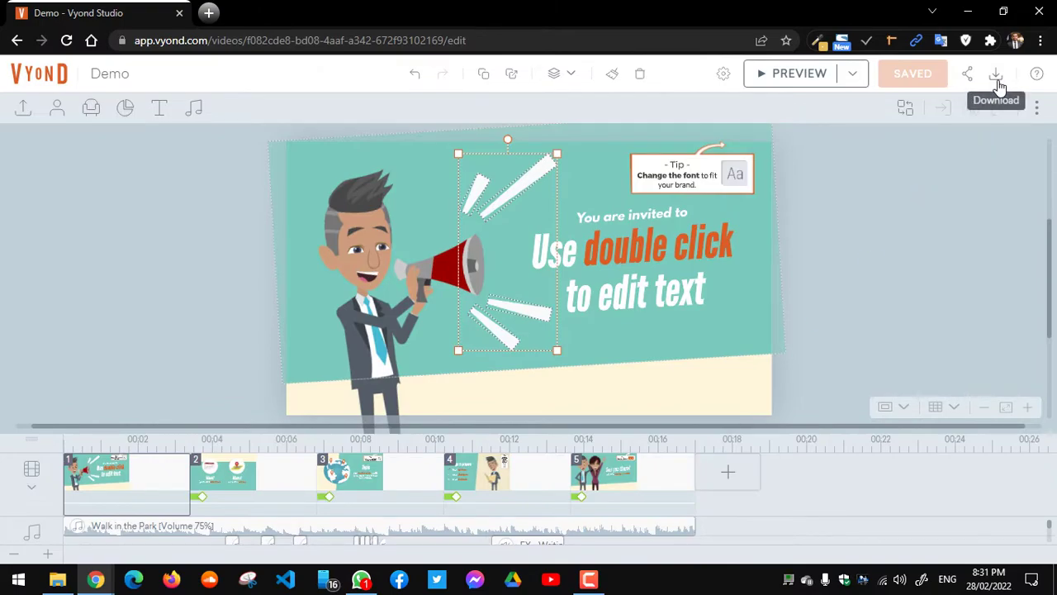
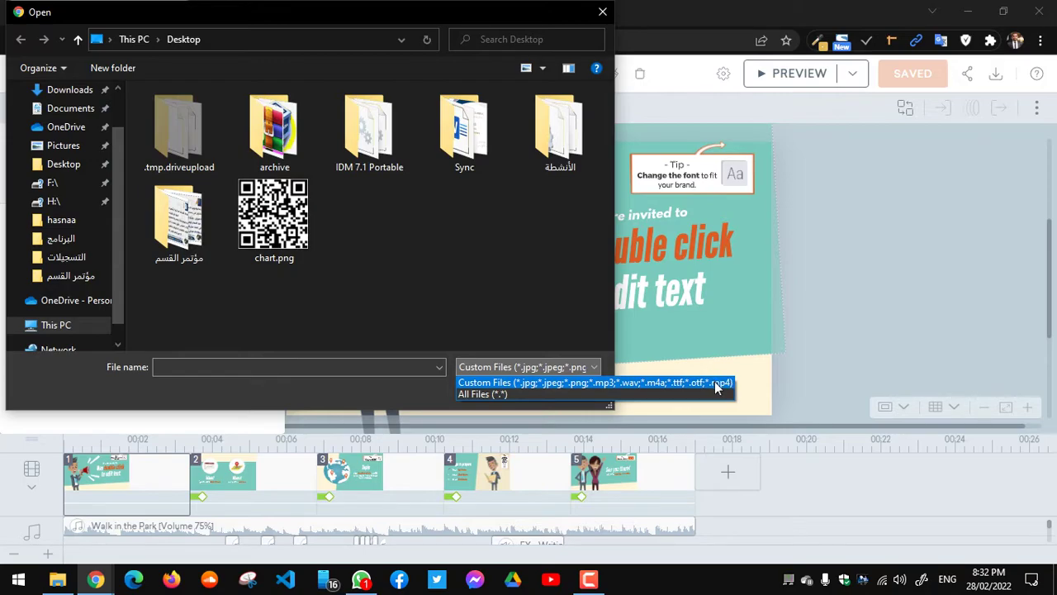
Step: Cancel the custom file upload and start searching the imported assets
left_click(499, 294)
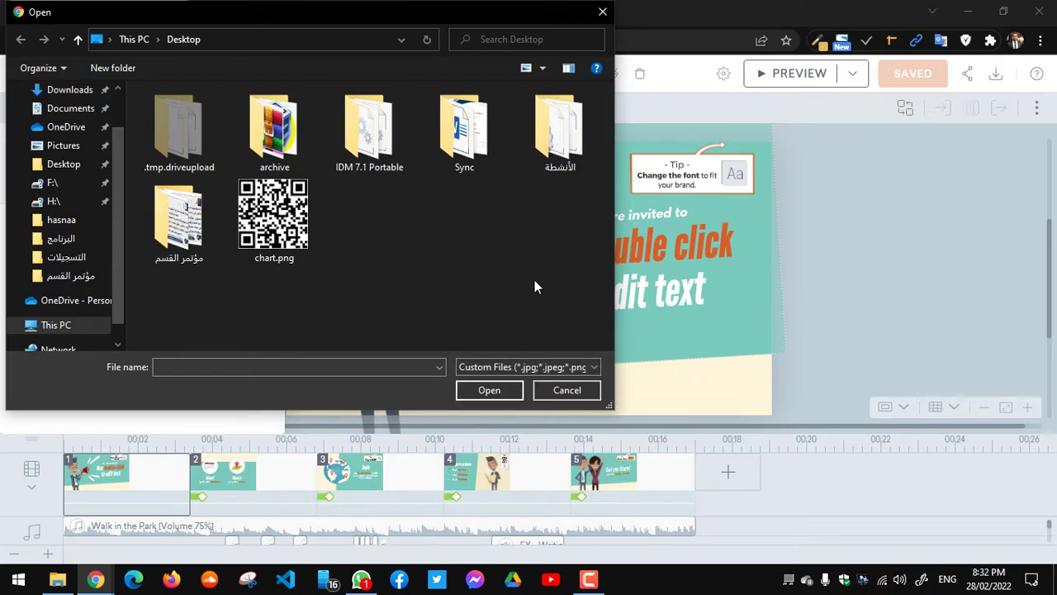
left_click(567, 390)
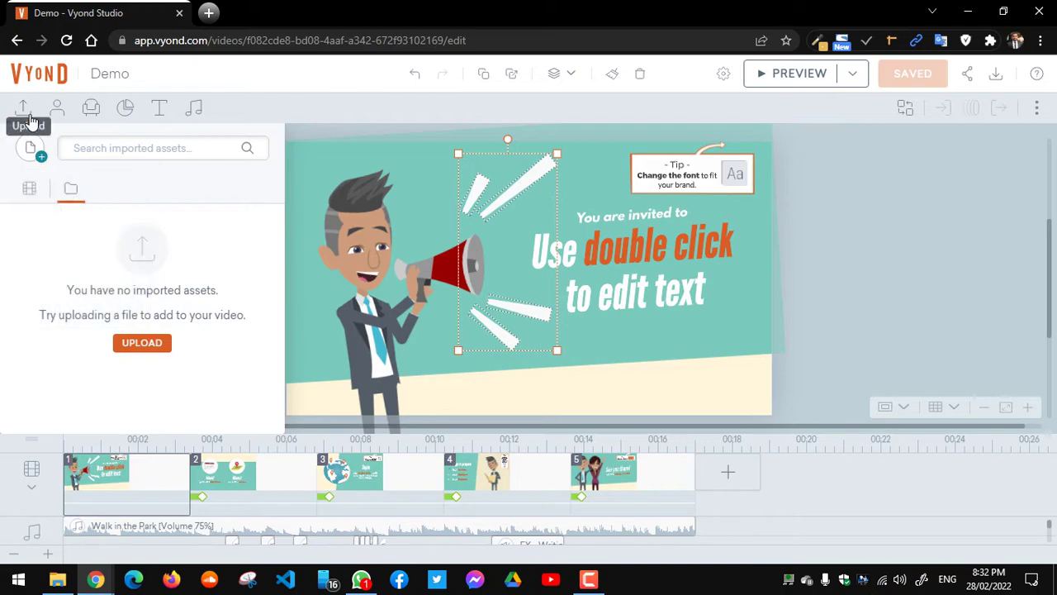
mouse_move(31, 160)
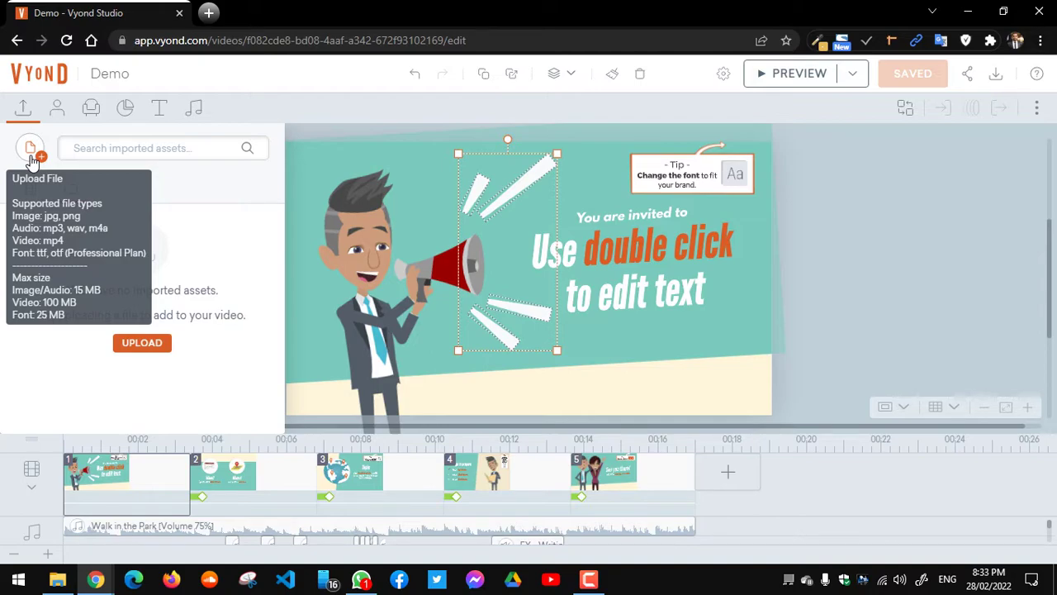
left_click(116, 150)
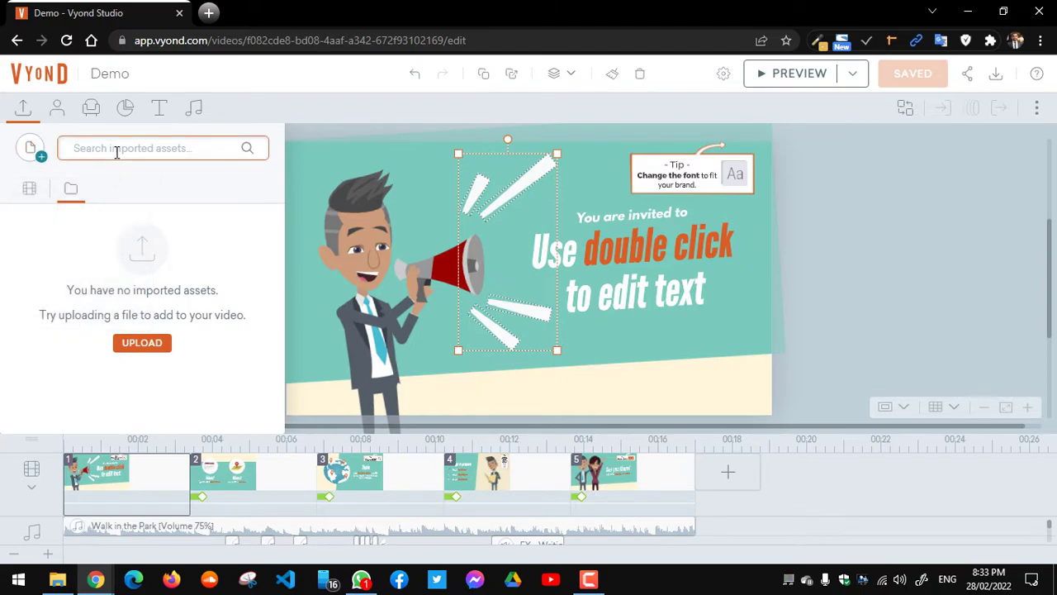
Step: Open the character library, dismiss the Character Creator prompt, and switch to the Google Meet call
left_click(57, 112)
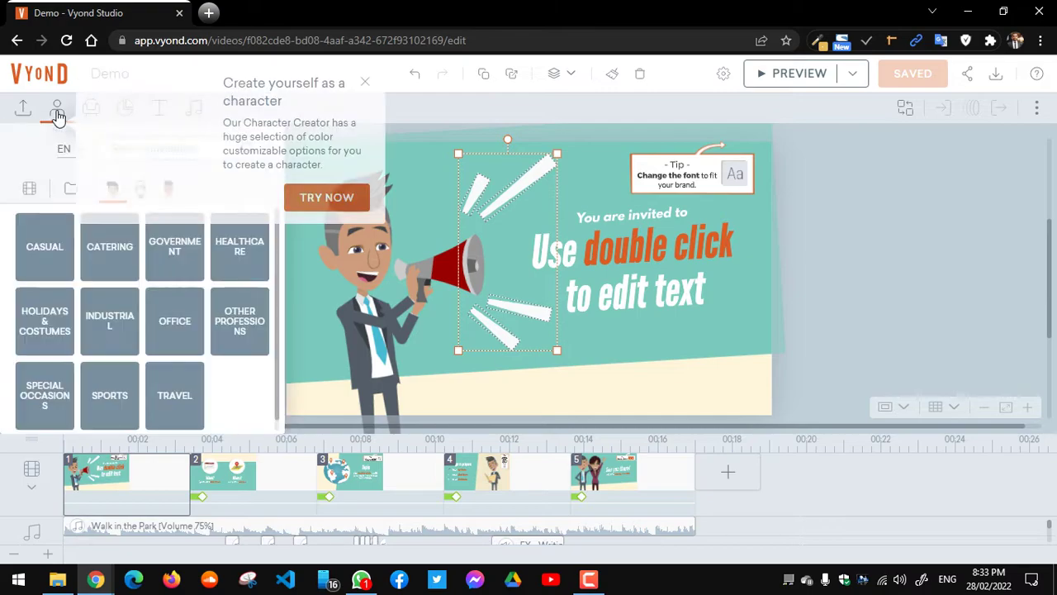
left_click(365, 88)
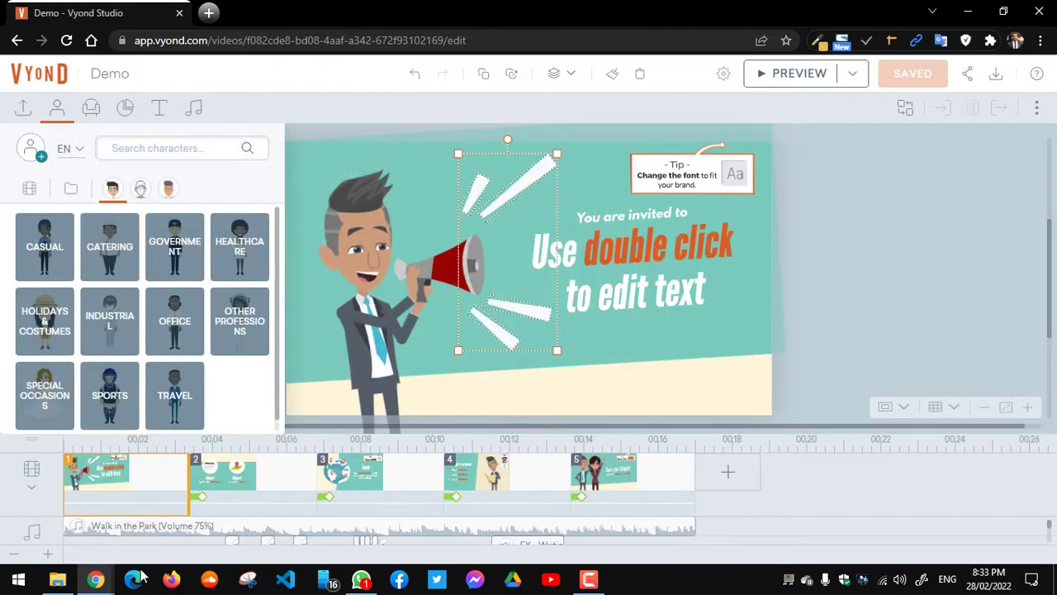
left_click(96, 578)
left_click(232, 529)
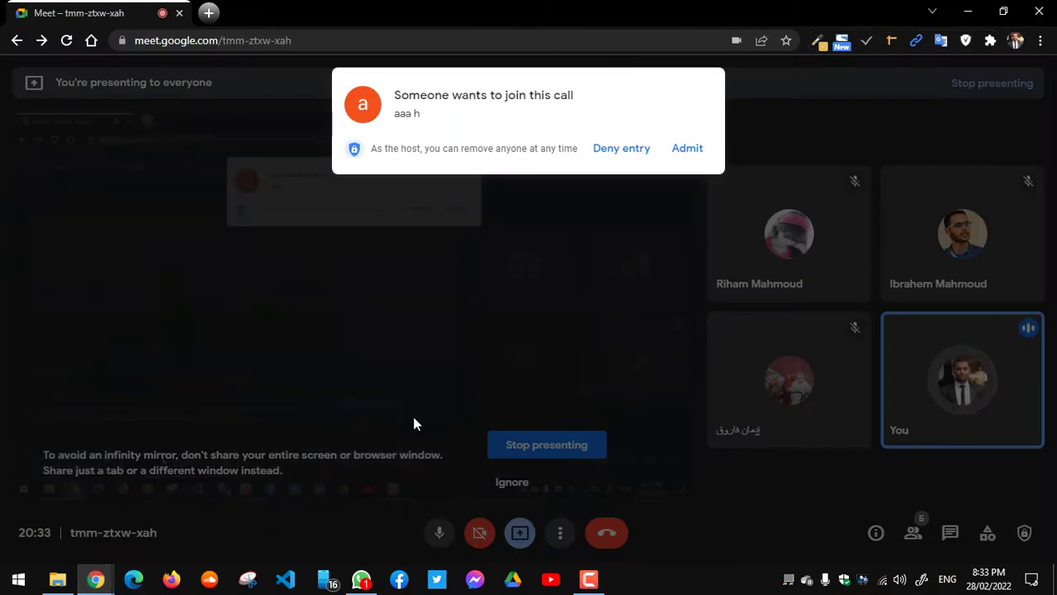
Step: Admit the waiting participant into the Meet call
left_click(698, 159)
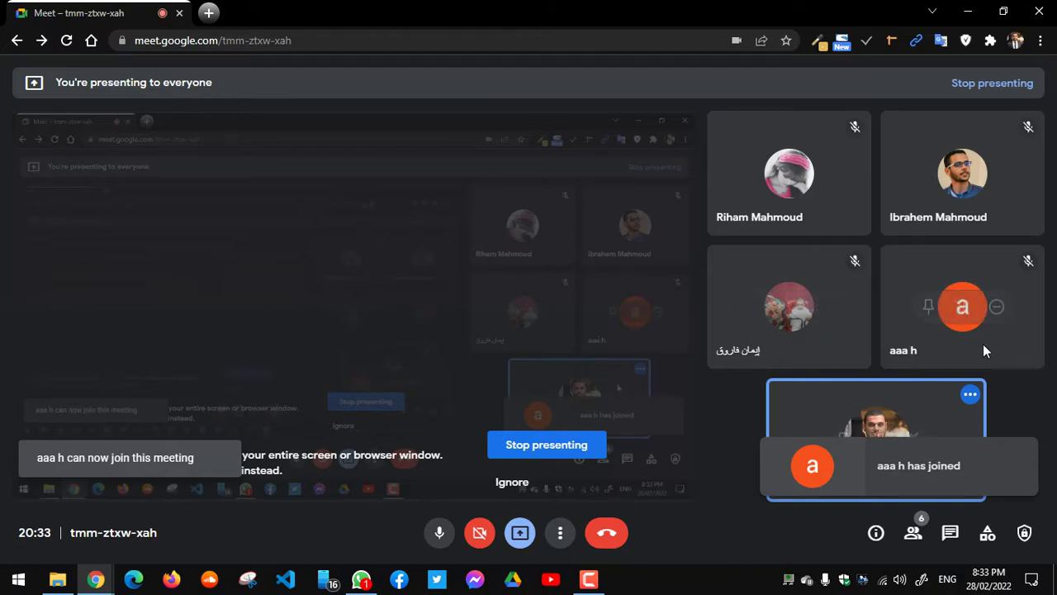
mouse_move(95, 578)
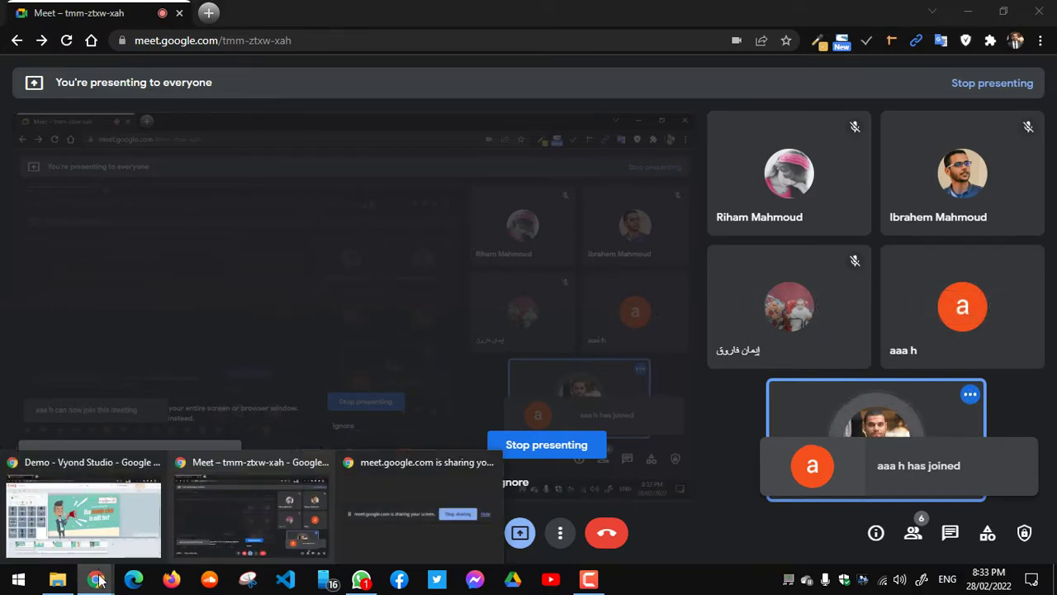
left_click(103, 535)
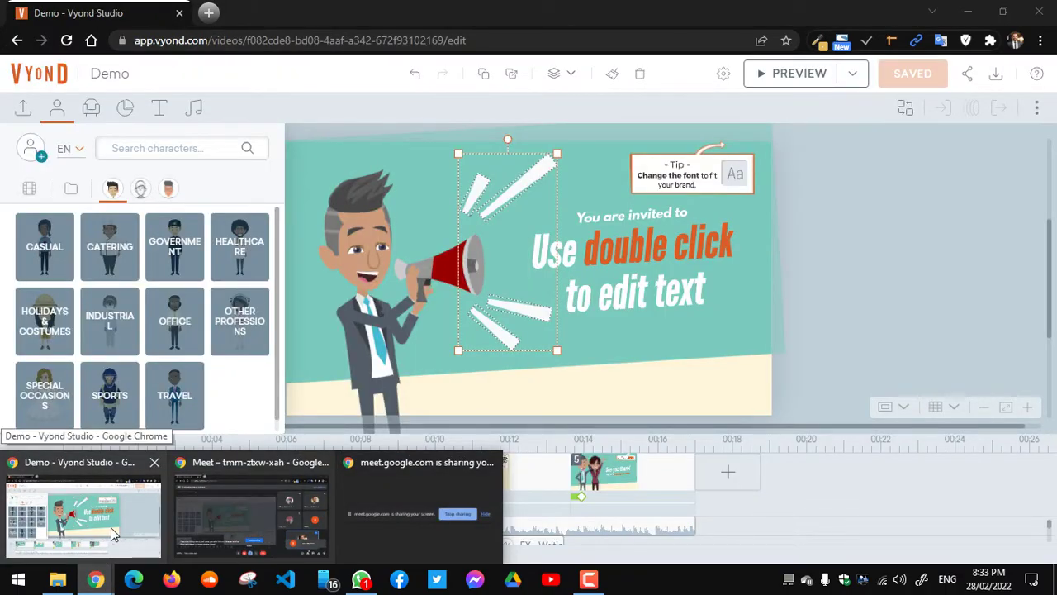
left_click(244, 539)
Step: Mute the newly admitted participant for everyone, then go back to the Vyond editor
mouse_move(931, 263)
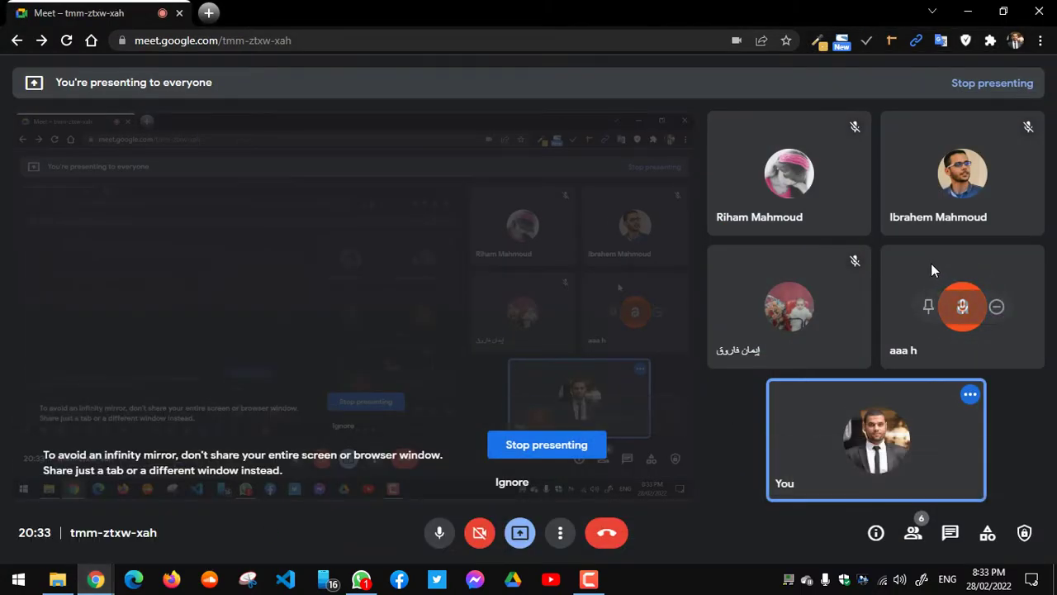
left_click(964, 309)
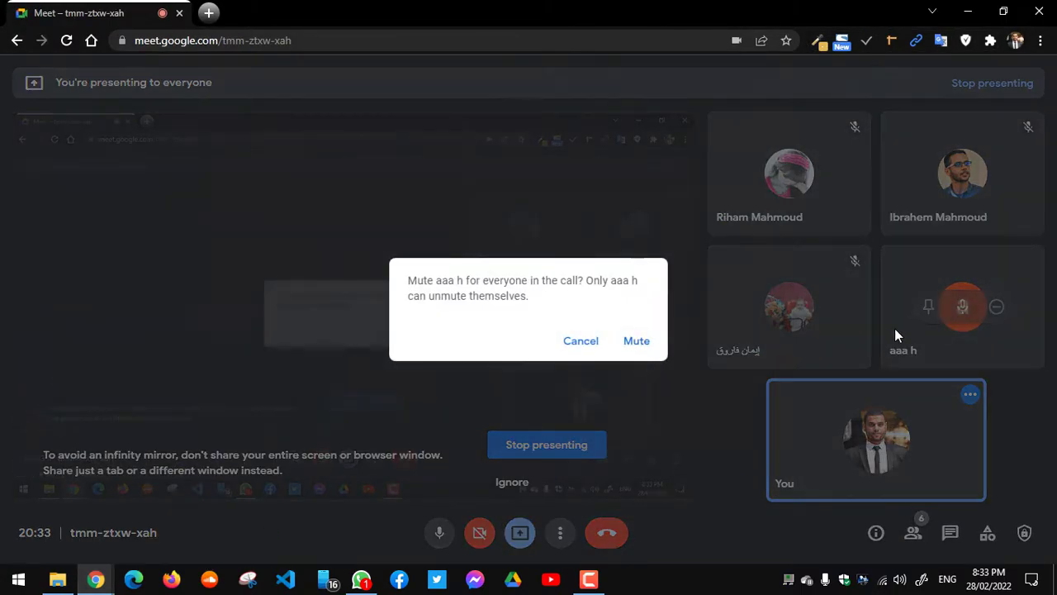
left_click(636, 341)
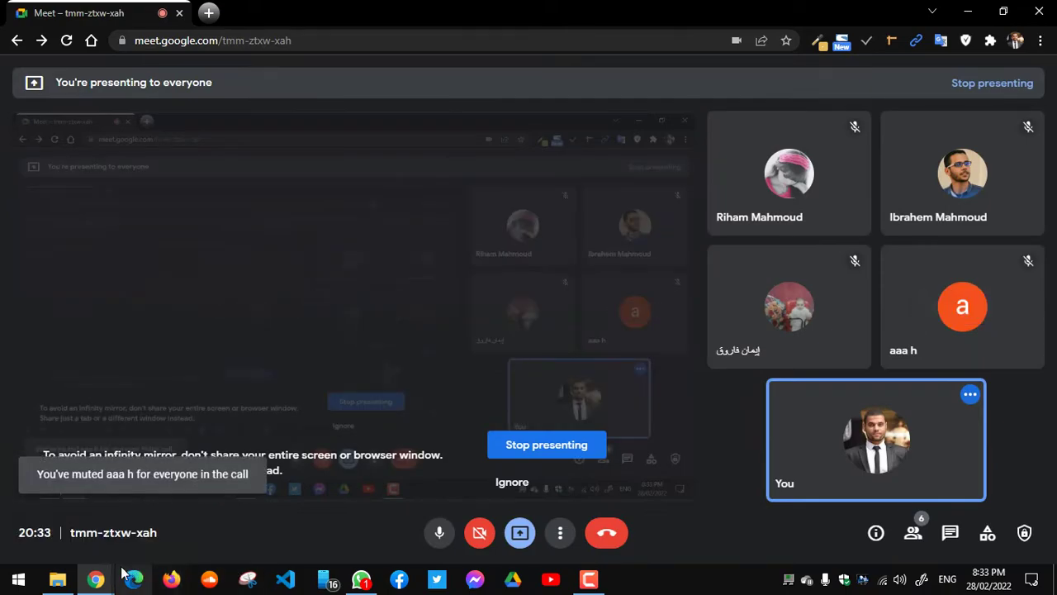
mouse_move(93, 584)
left_click(119, 504)
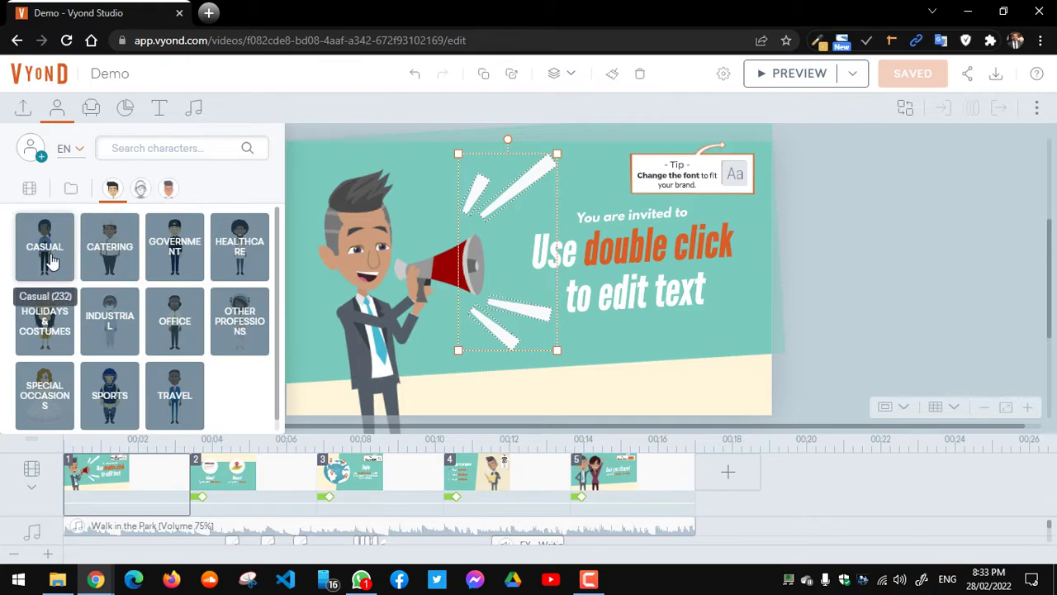
Step: Delete the Walk in the Park music track from the timeline
left_click_drag(51, 261, 817, 465)
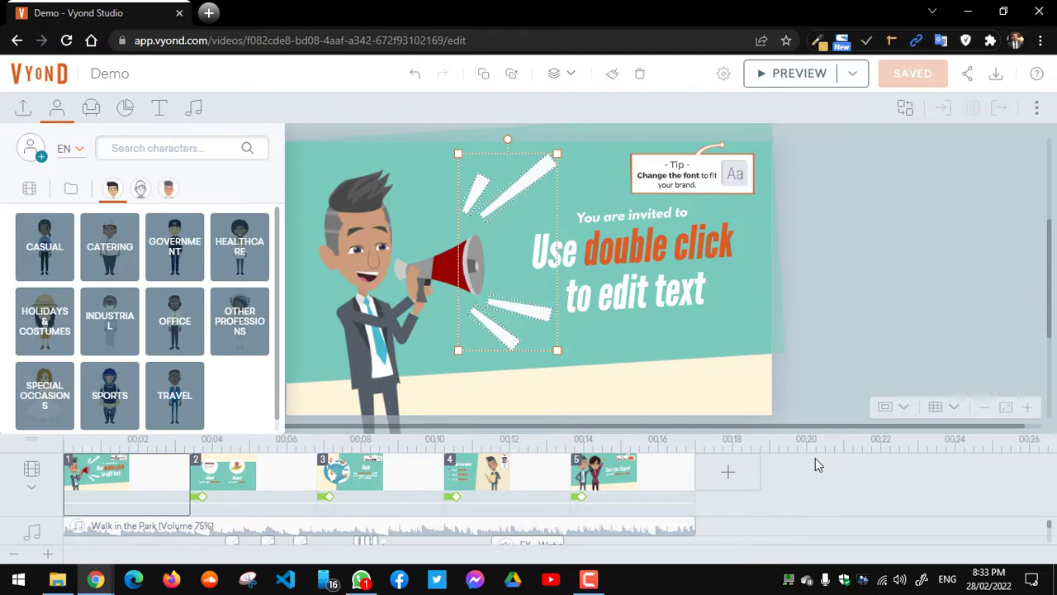
left_click(813, 481)
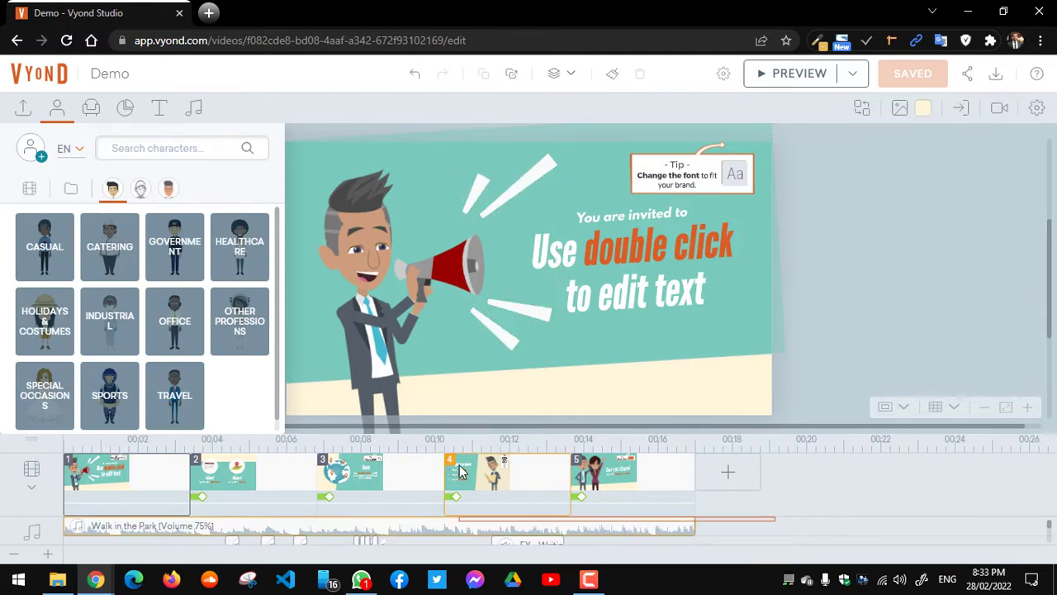
left_click(132, 501)
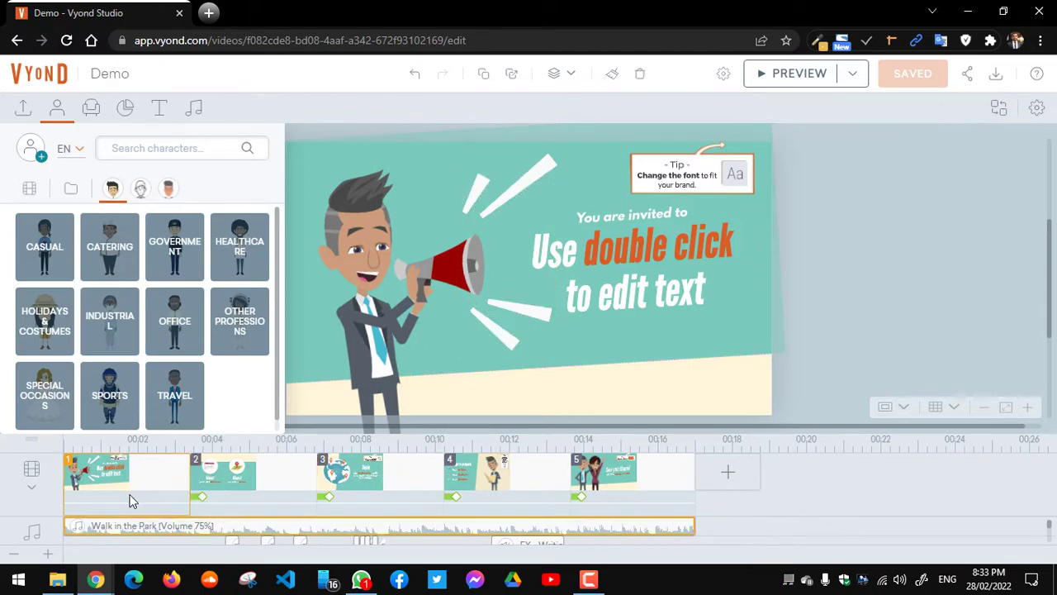
key("Delete")
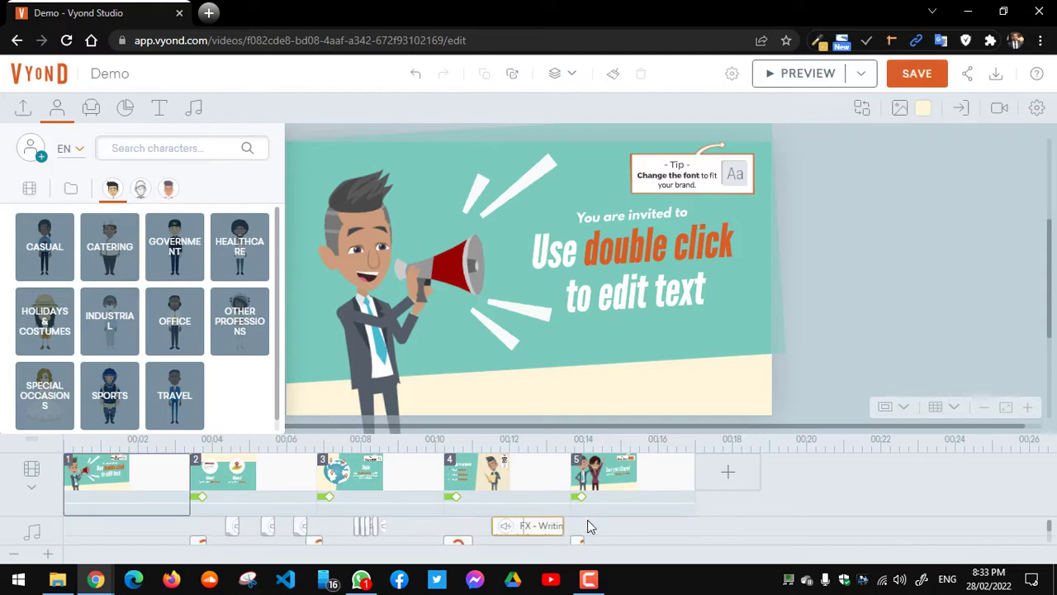
Step: Delete scenes 5 to 2, clear scene 1, and remove the writing sound effect clip
left_click(638, 481)
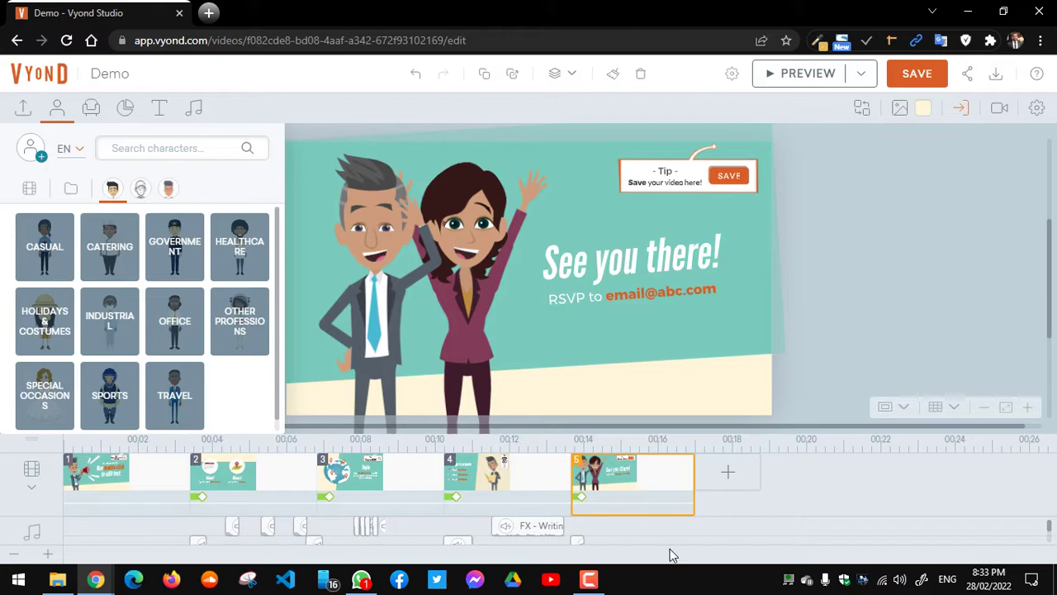
key("Delete")
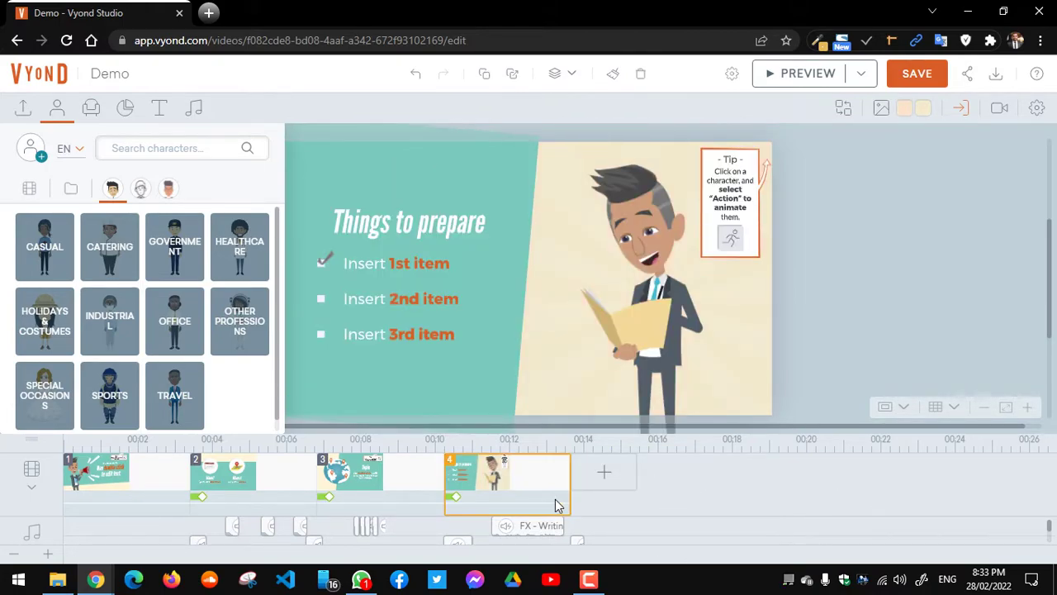
key("Delete")
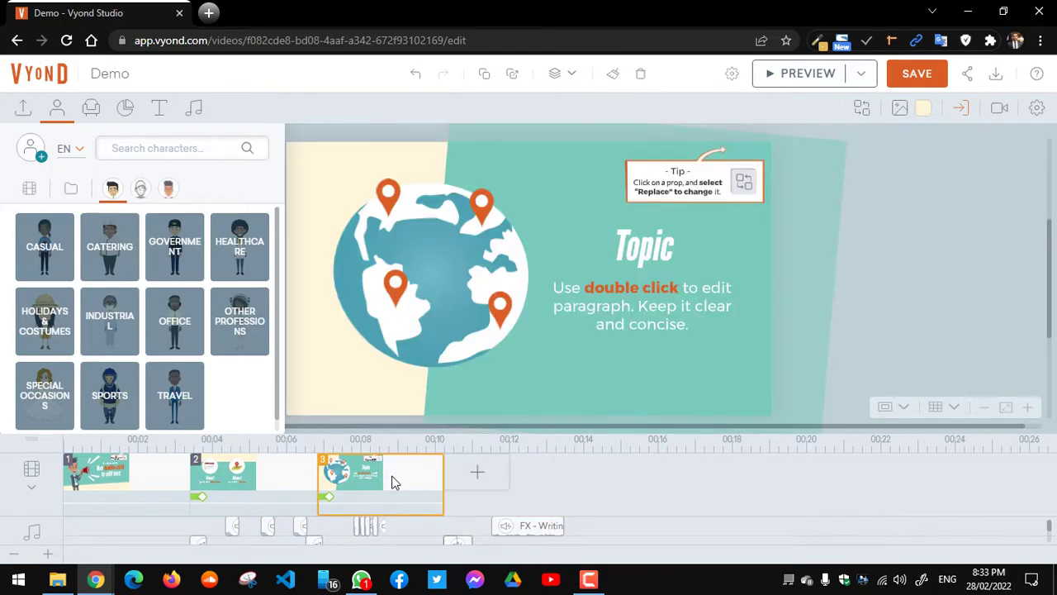
key("Delete")
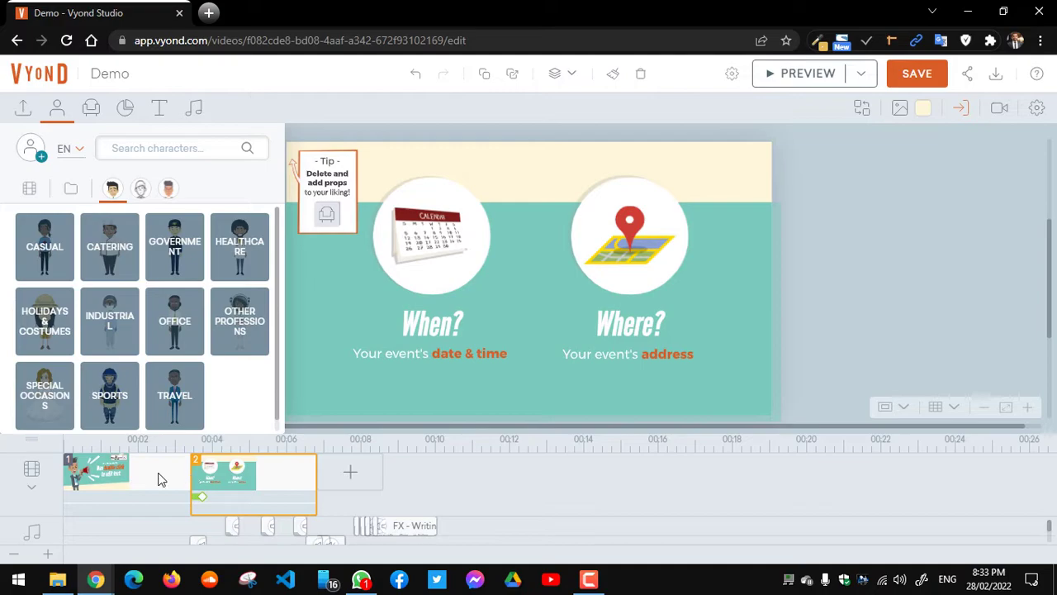
key("Delete")
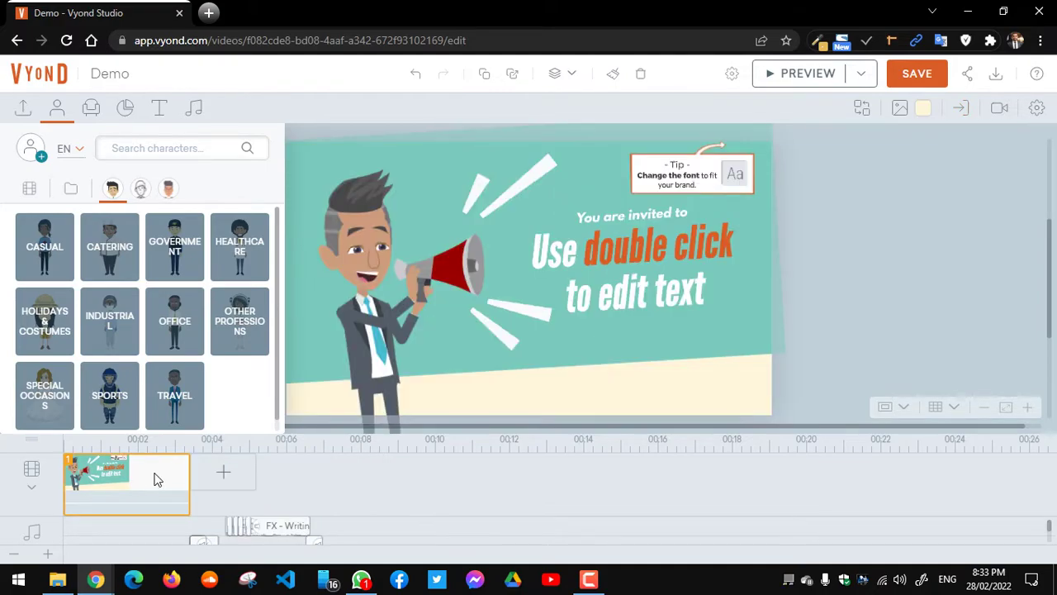
key("Delete")
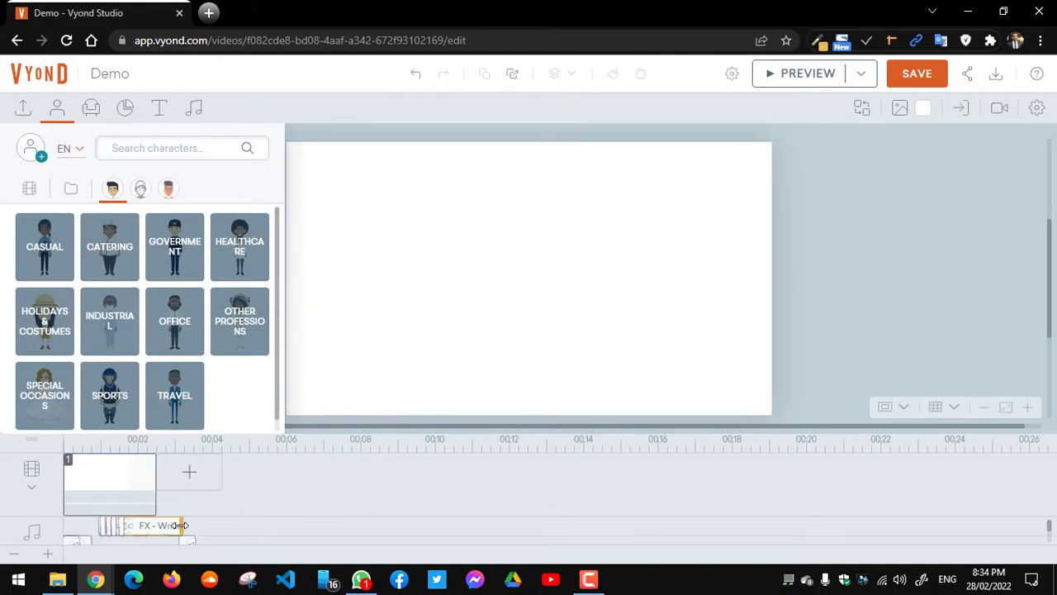
left_click_drag(270, 522, 69, 565)
key("Delete")
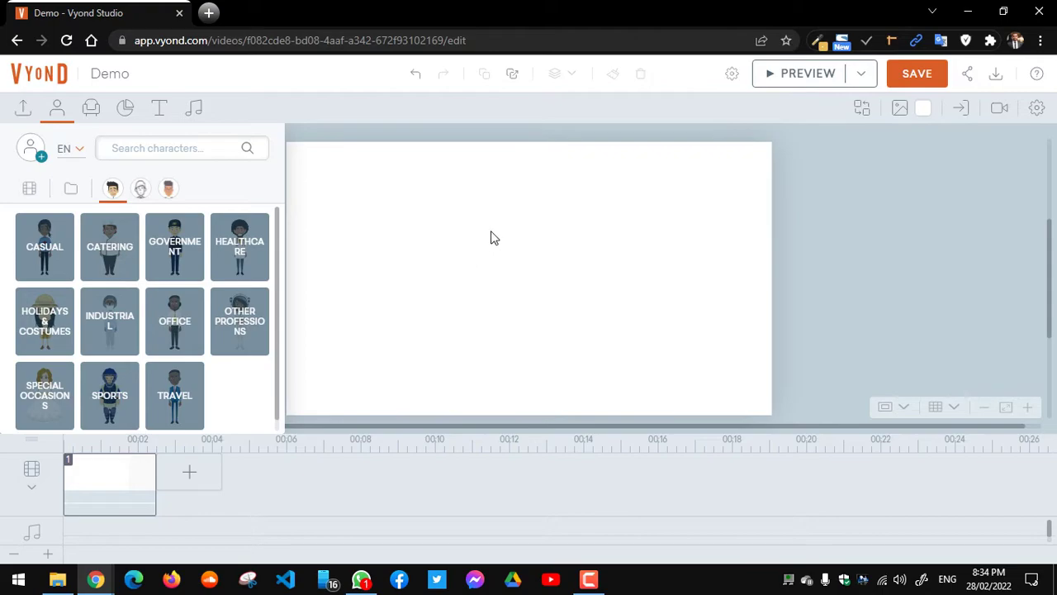
Step: Browse Healthcare characters and try Whiteboard and Contemporary styles, returning to Business Friendly
left_click(234, 238)
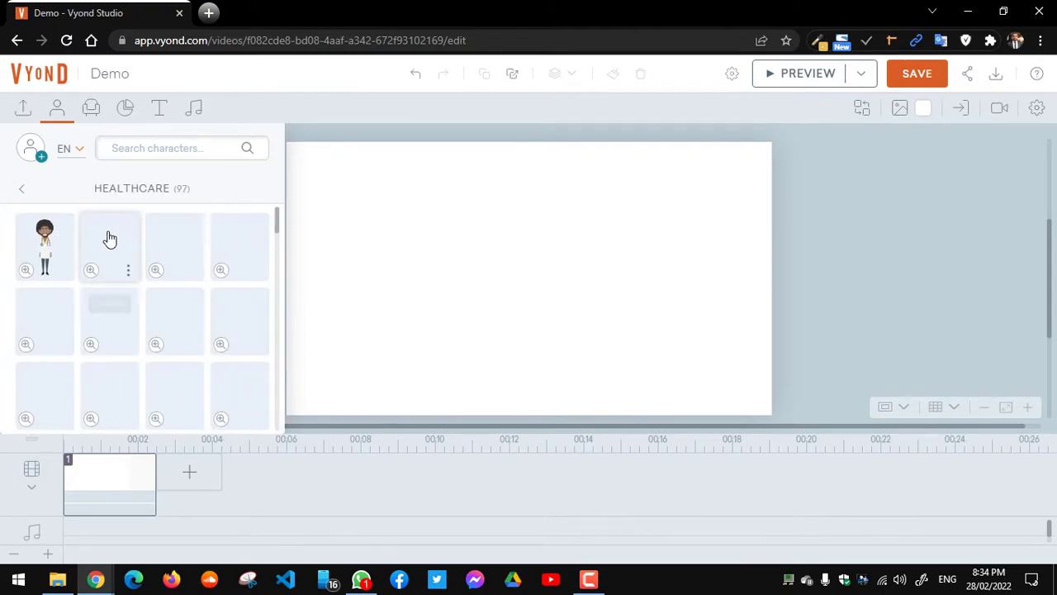
left_click(23, 189)
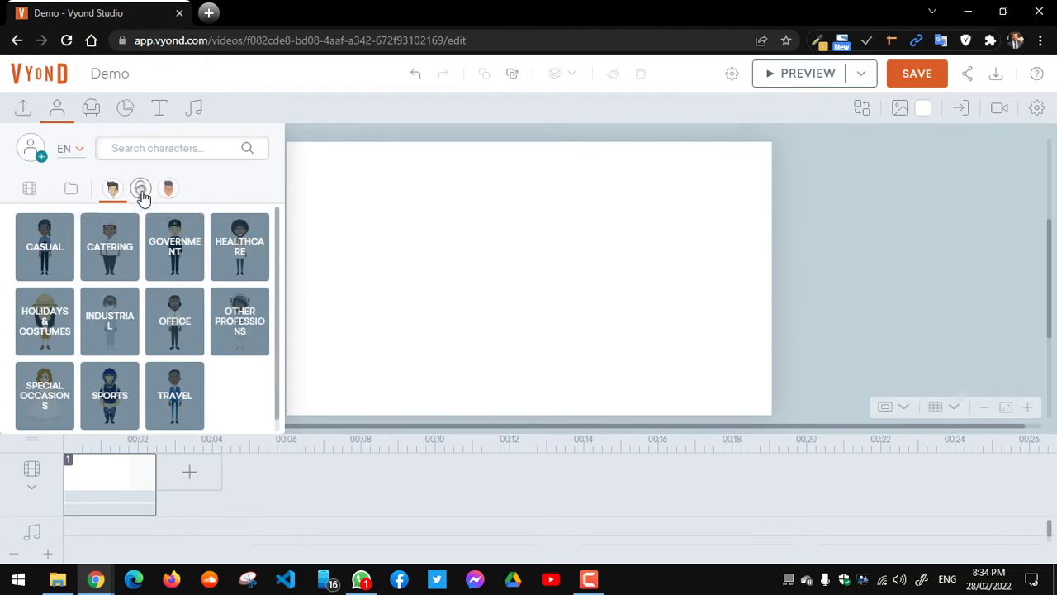
left_click(141, 190)
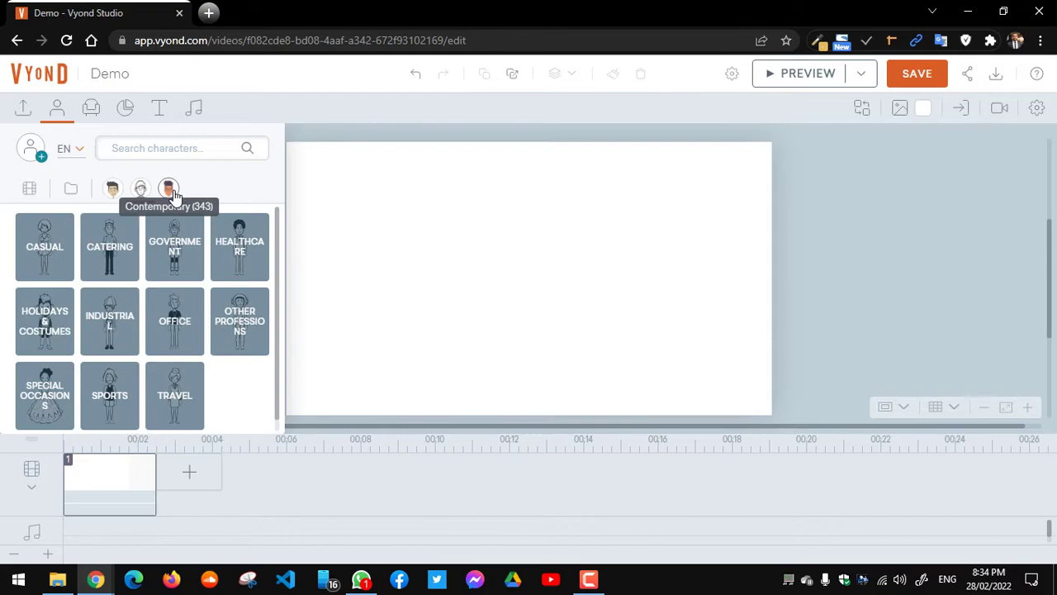
left_click(169, 190)
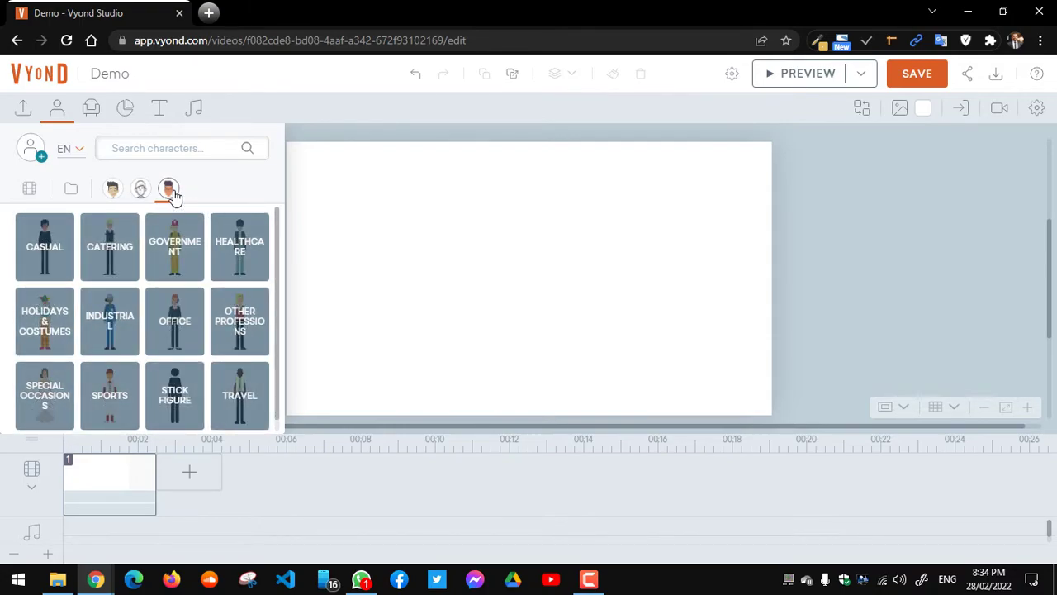
left_click(113, 190)
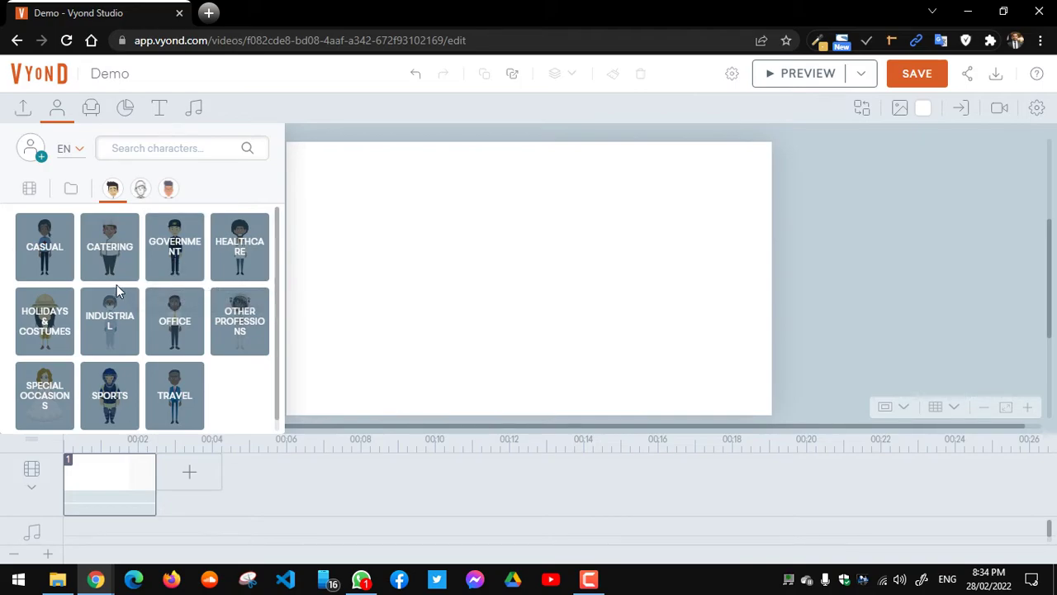
Step: Open the Office collection, preview a character, and add the customer service man
left_click(179, 332)
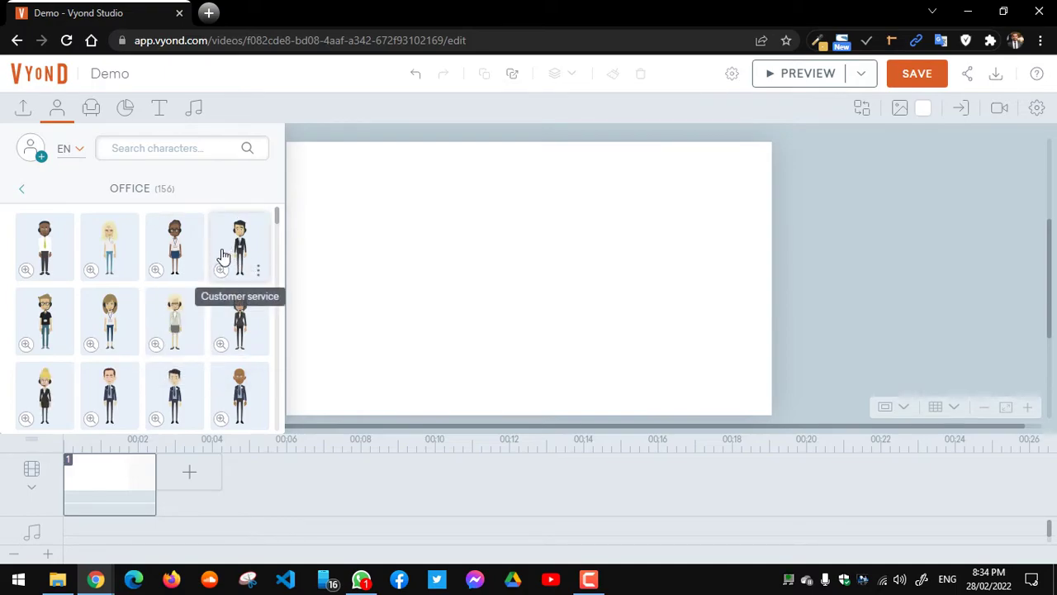
left_click(156, 274)
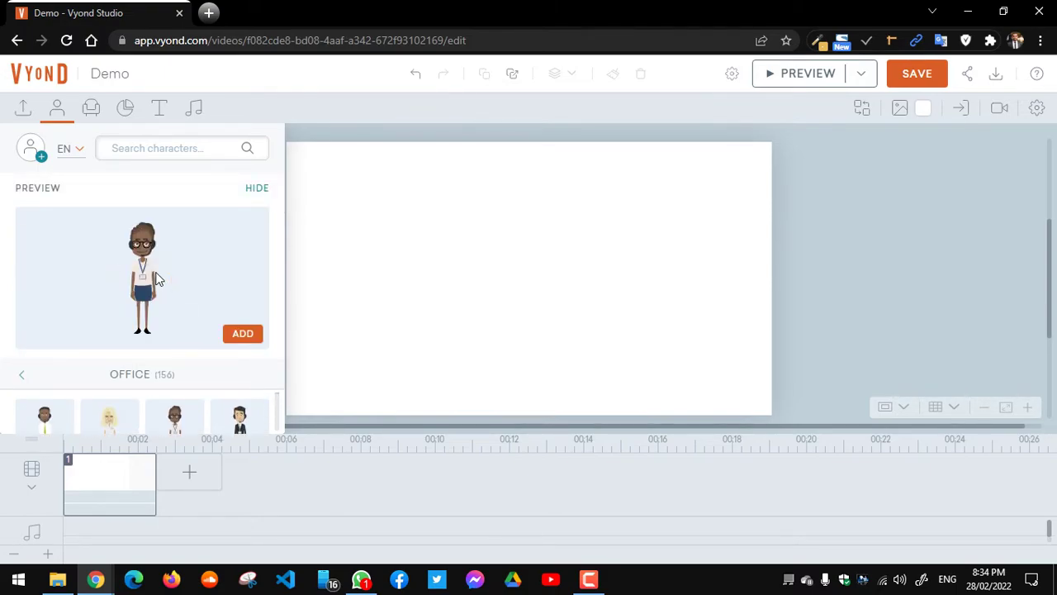
left_click(256, 190)
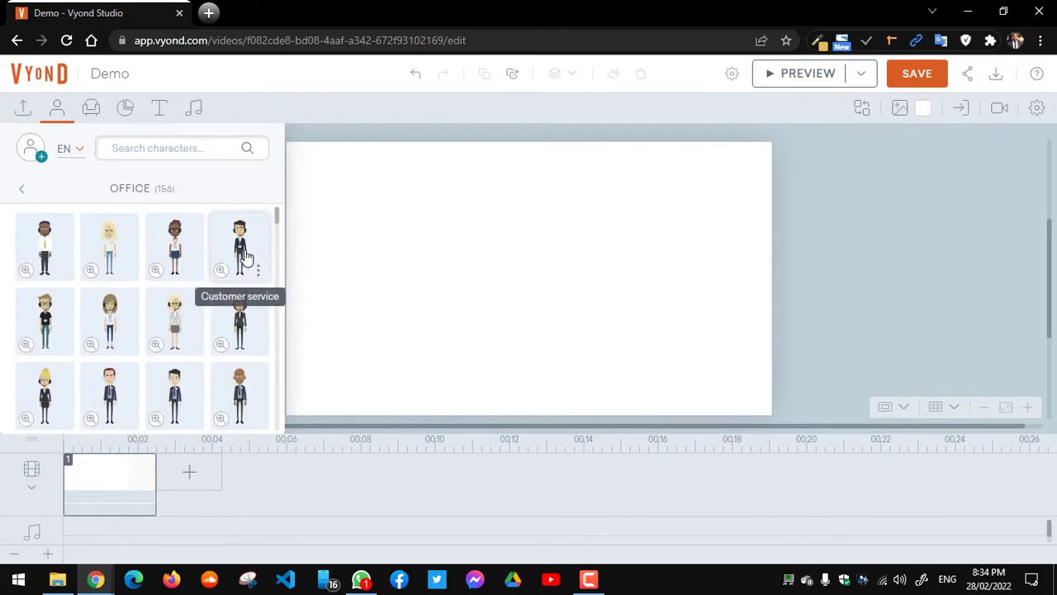
left_click(244, 256)
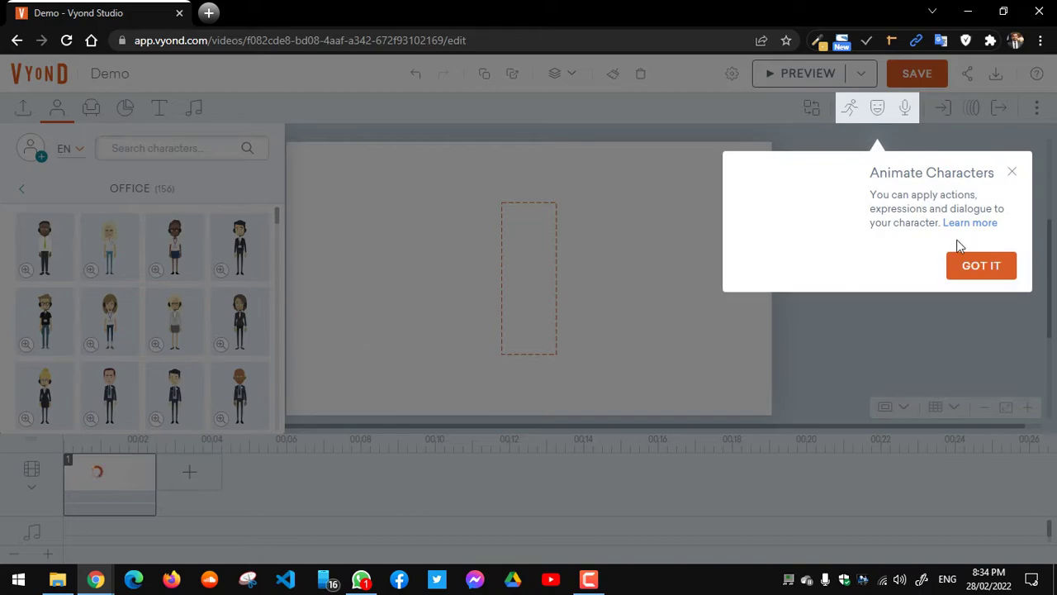
Step: Dismiss both tips and move the customer service man left of the stage centre
left_click(978, 268)
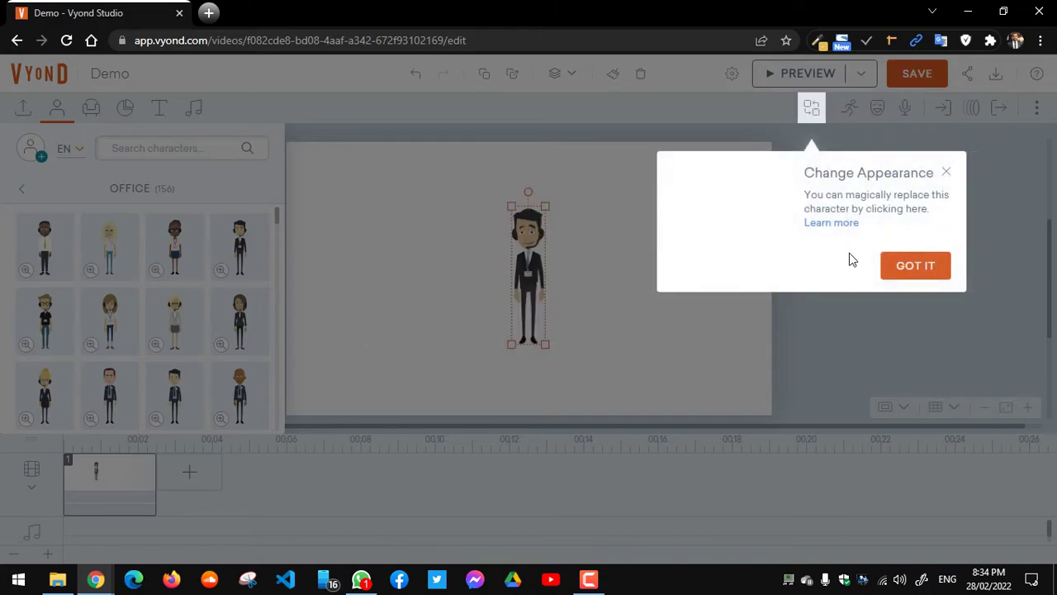
left_click(905, 273)
left_click(640, 264)
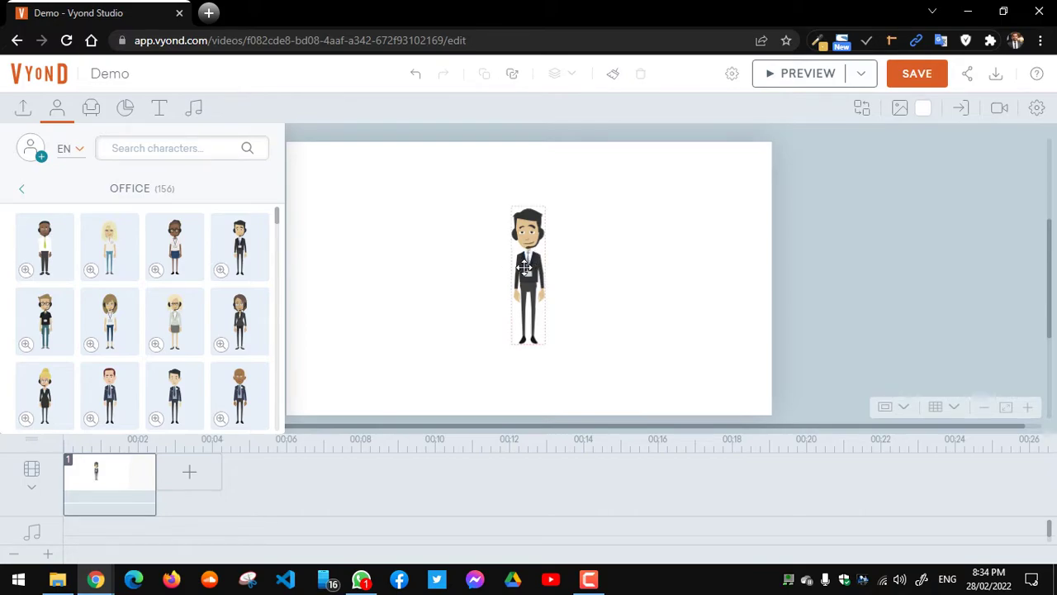
left_click_drag(531, 261, 420, 266)
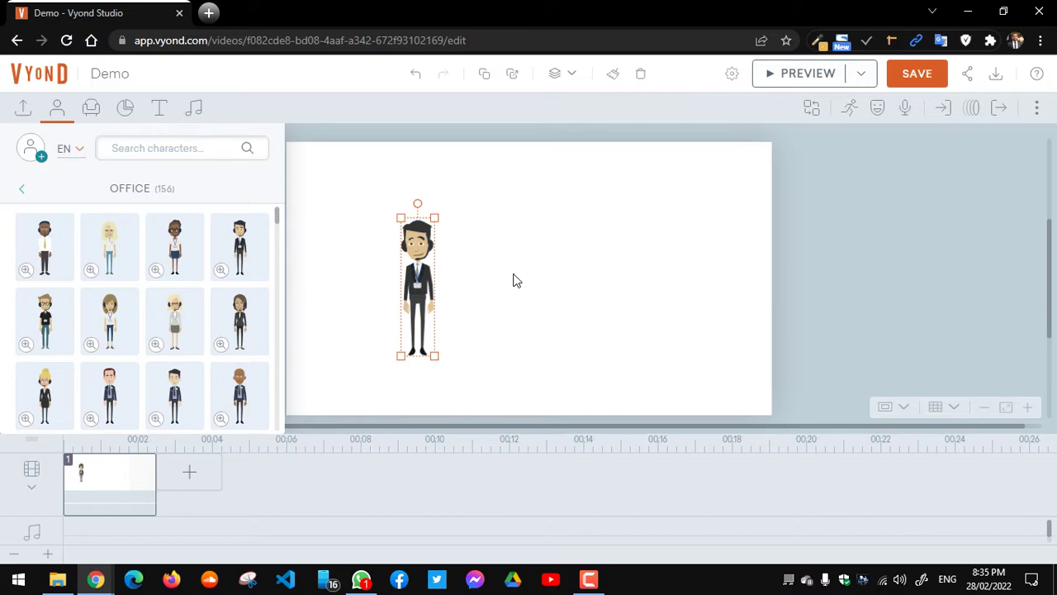
left_click(25, 193)
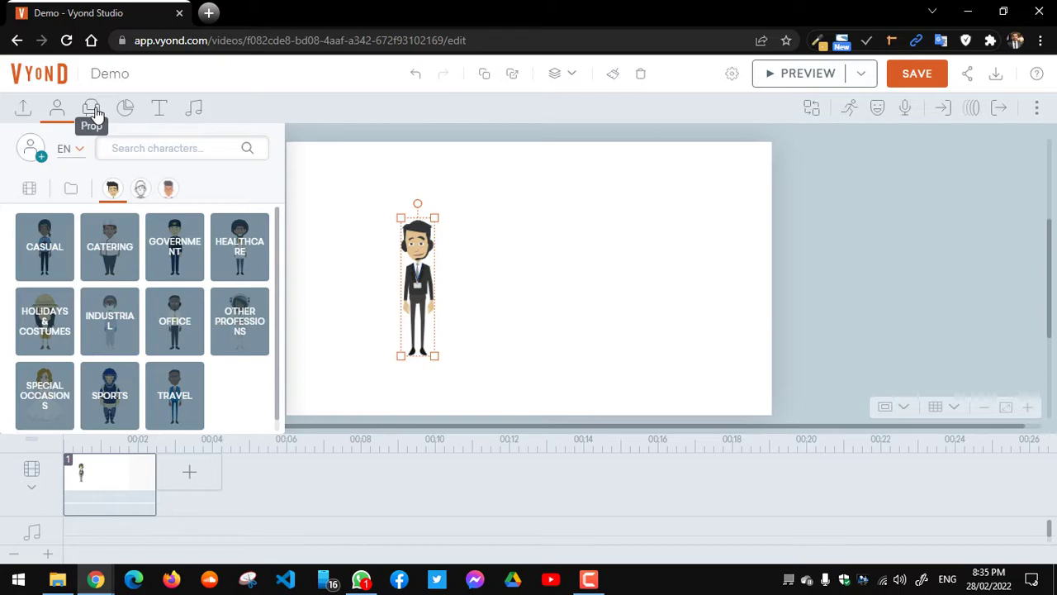
Step: Search the prop library for 'tree'
left_click(93, 111)
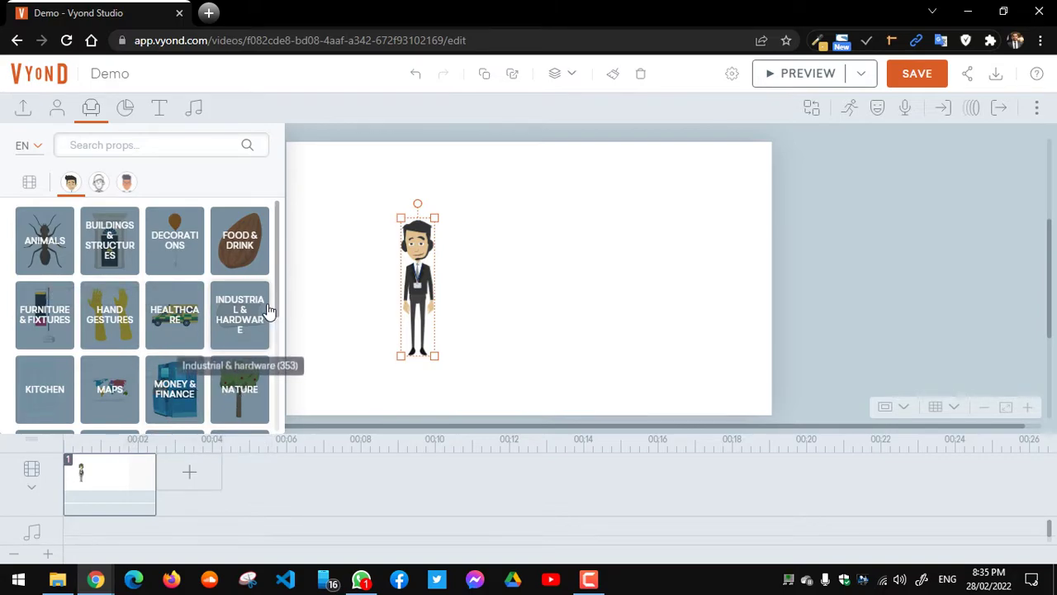
scroll(278, 308, "down", 1)
scroll(280, 281, "up", 1)
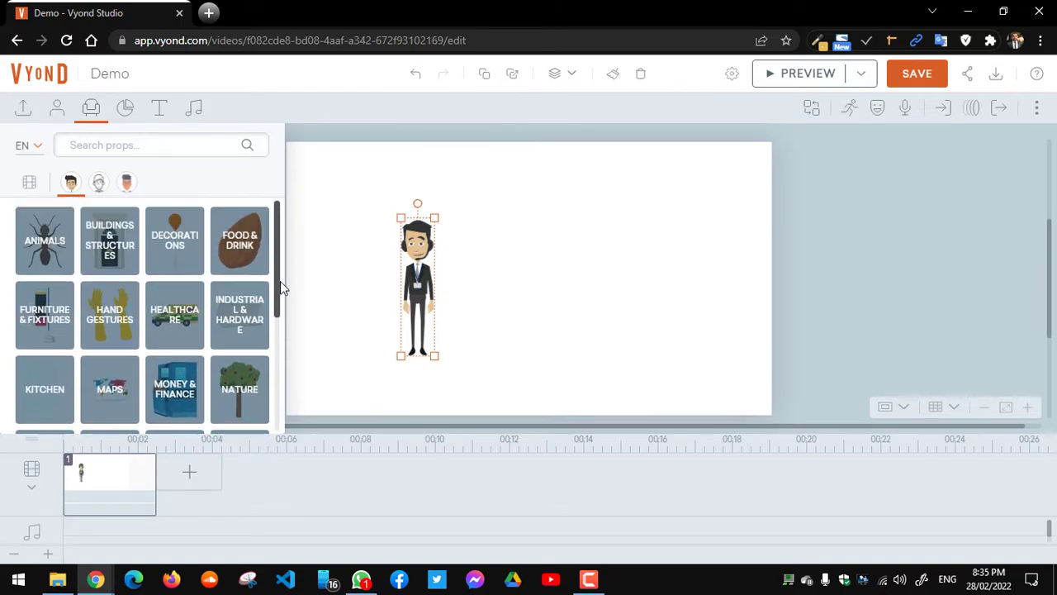
left_click(122, 144)
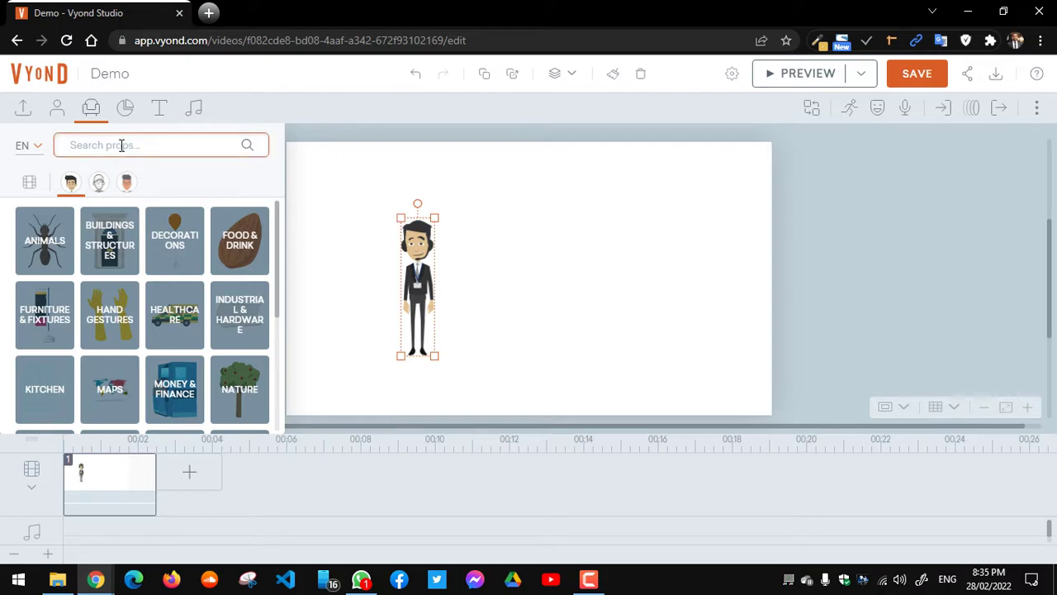
type("tree")
key("Return")
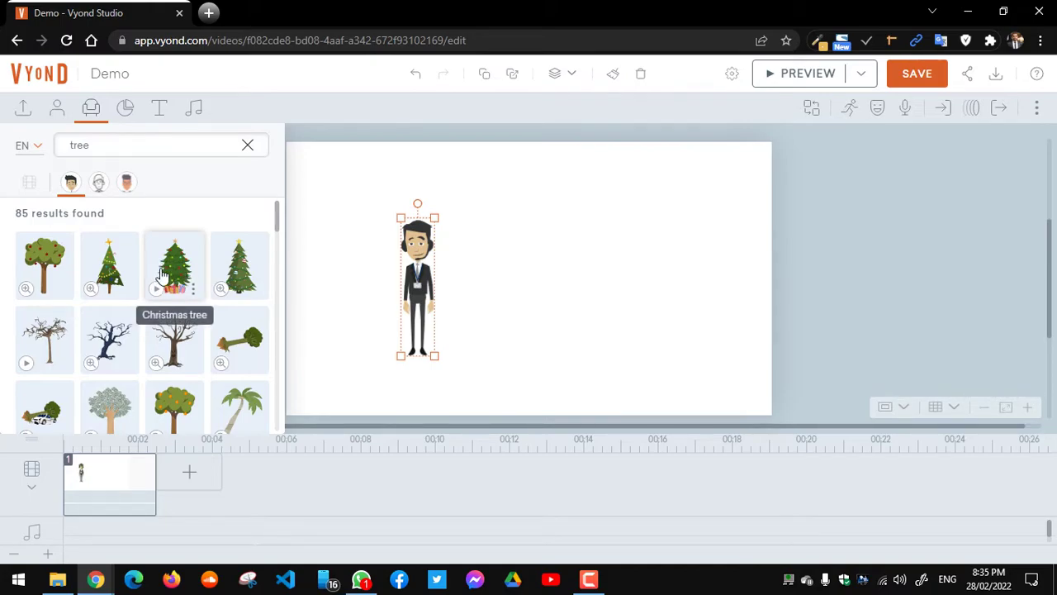
Step: Add the decorated Christmas tree with presents to the right of the businessman
left_click(157, 292)
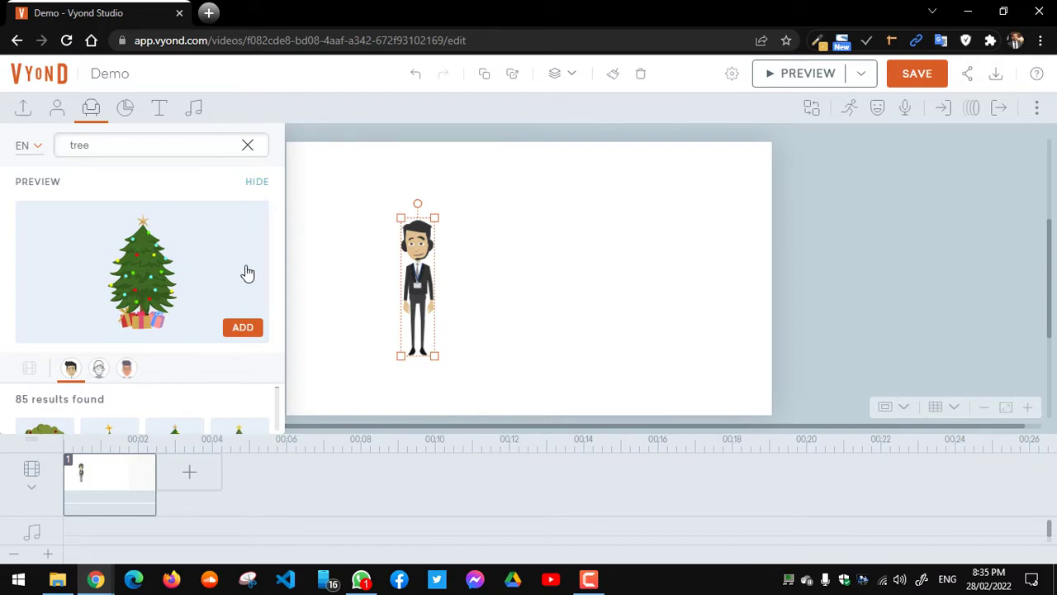
left_click(246, 328)
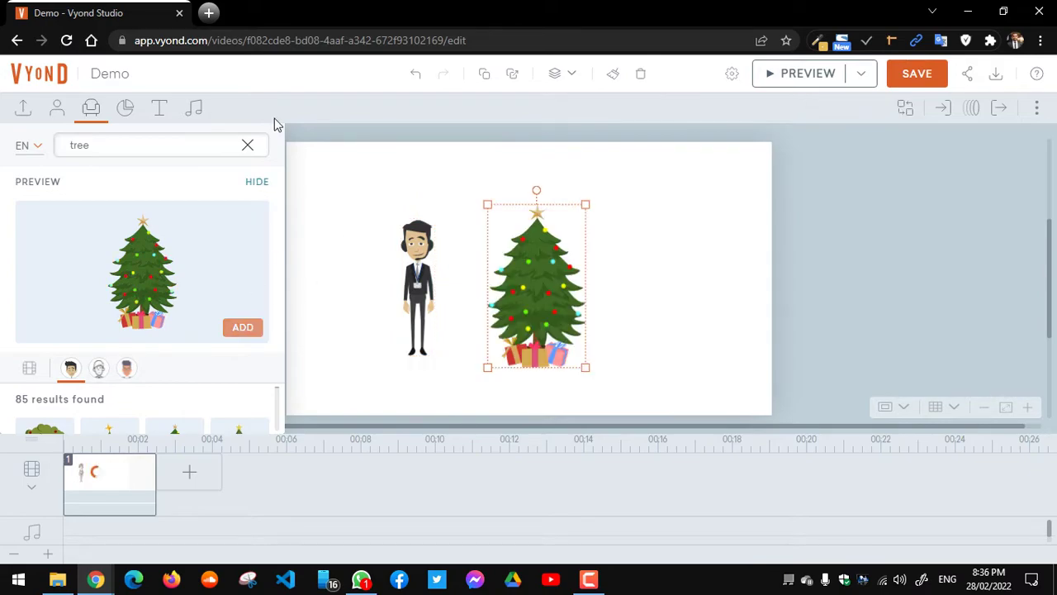
left_click(257, 183)
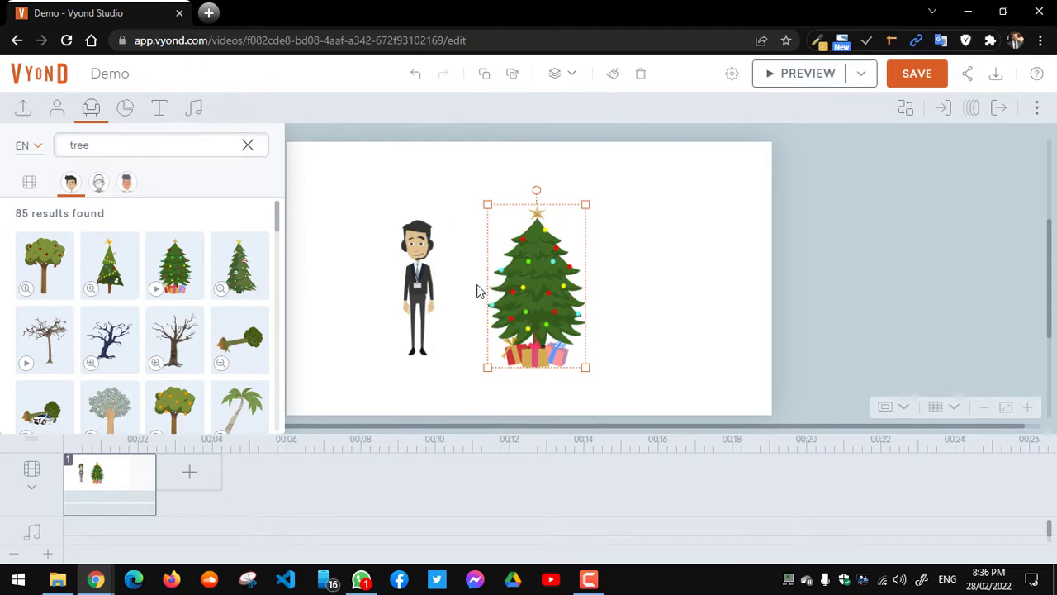
left_click(419, 272)
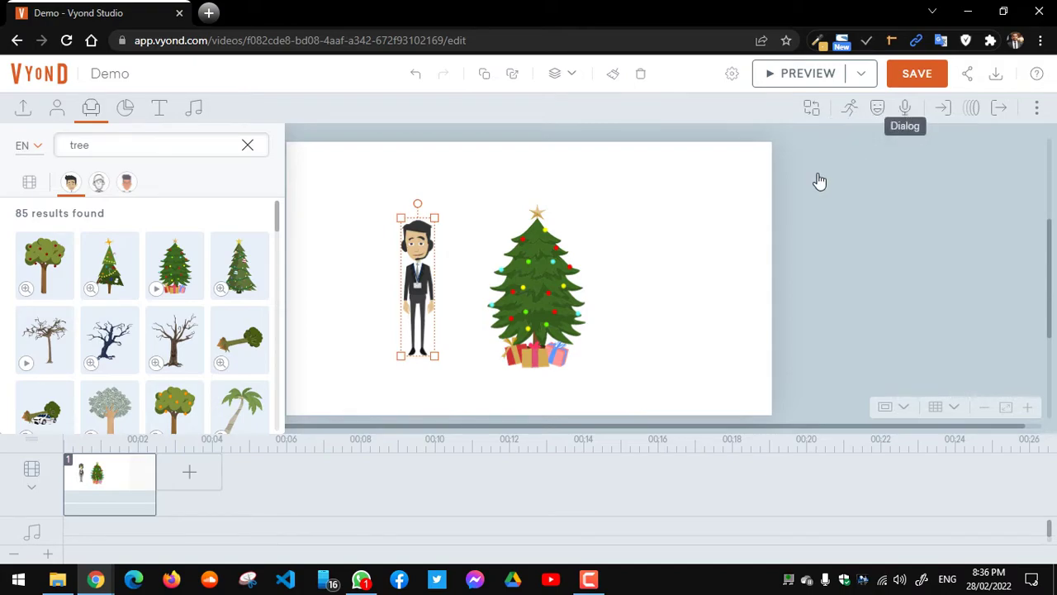
left_click(544, 269)
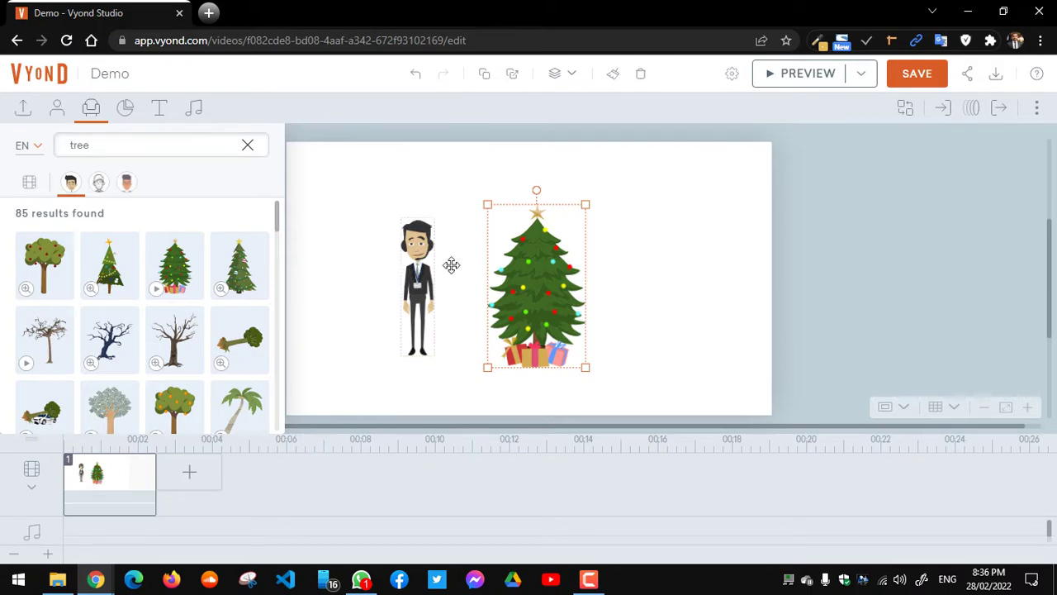
Step: Open the chart library and briefly check the Google Meet call
left_click(127, 110)
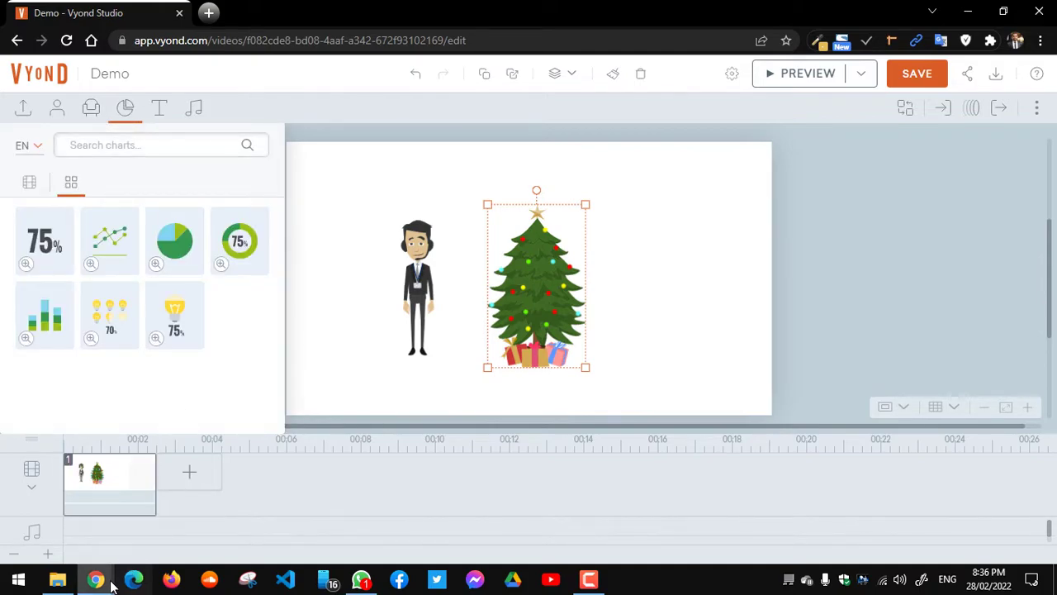
mouse_move(100, 581)
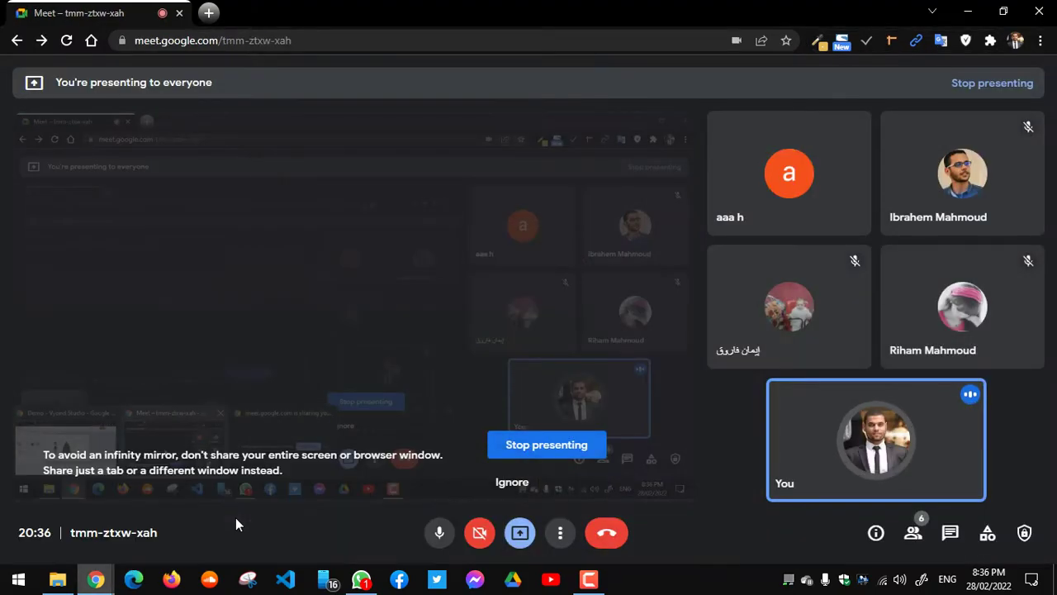
left_click(236, 517)
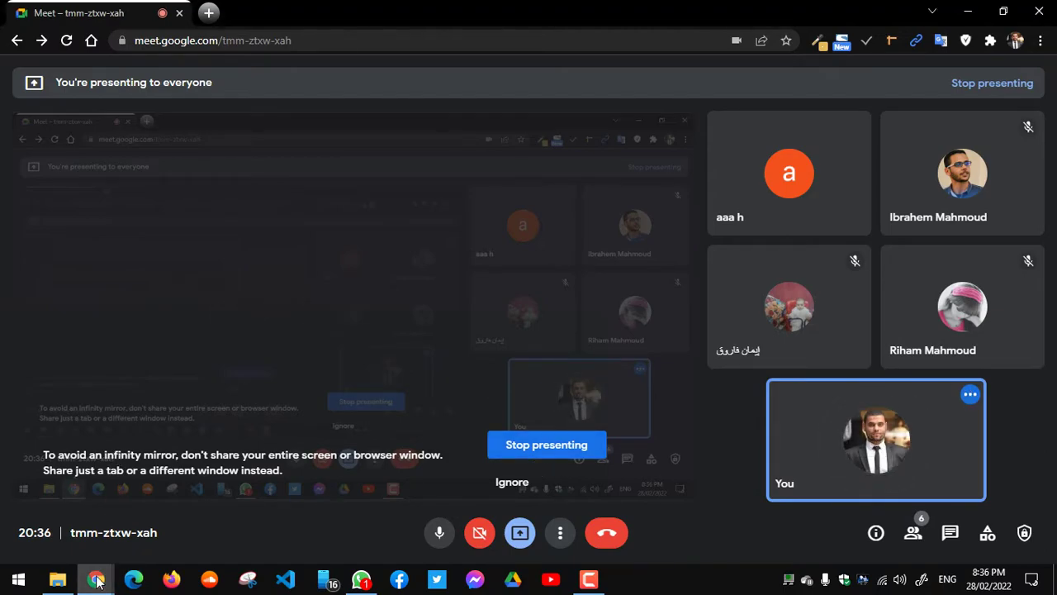
mouse_move(97, 581)
left_click(121, 528)
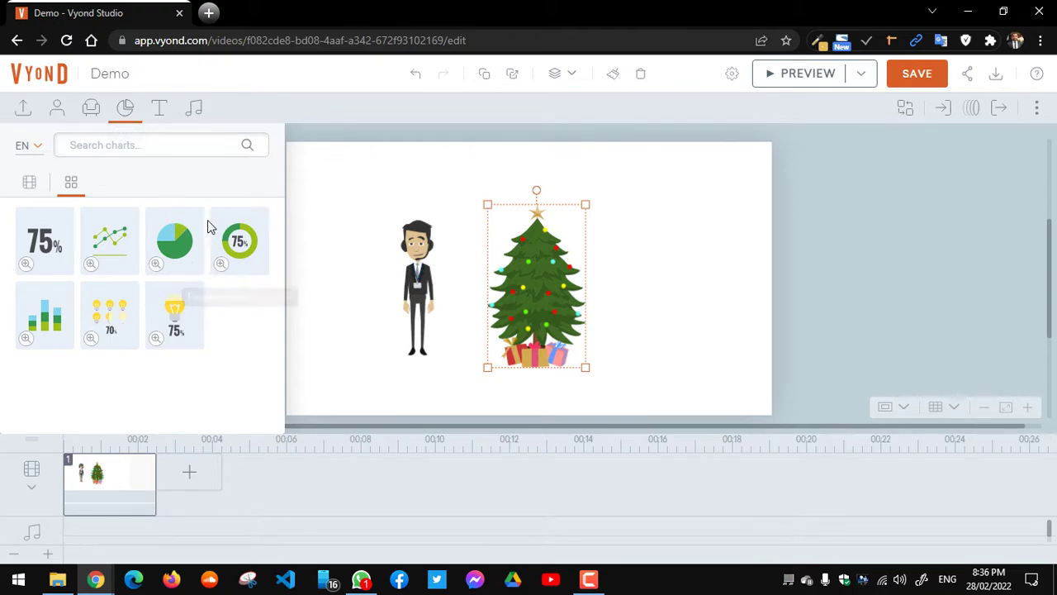
Step: Browse the chart thumbnails, then bring up the text presets library
mouse_move(197, 351)
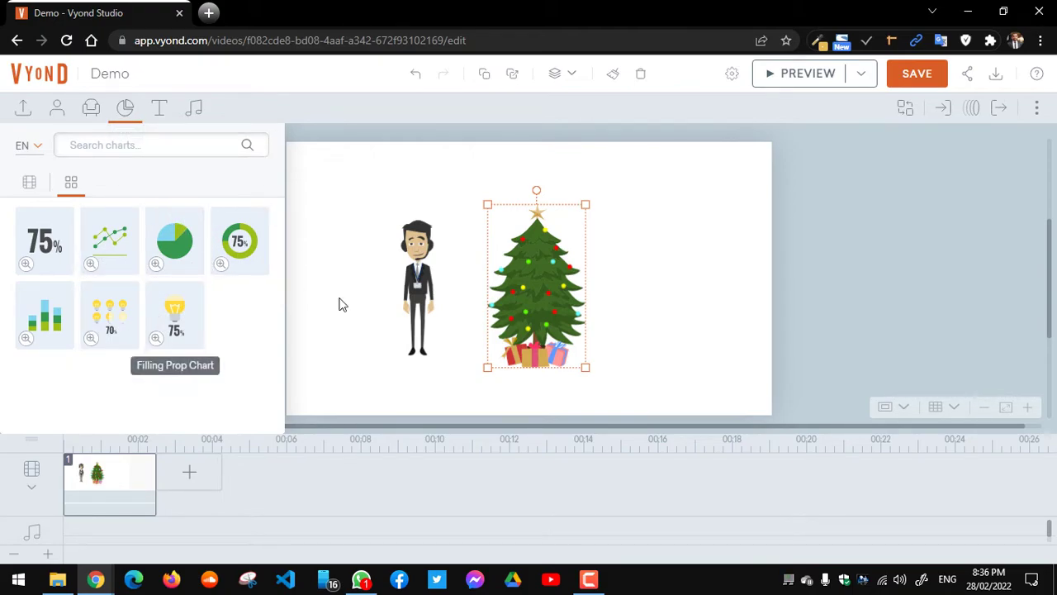
mouse_move(59, 266)
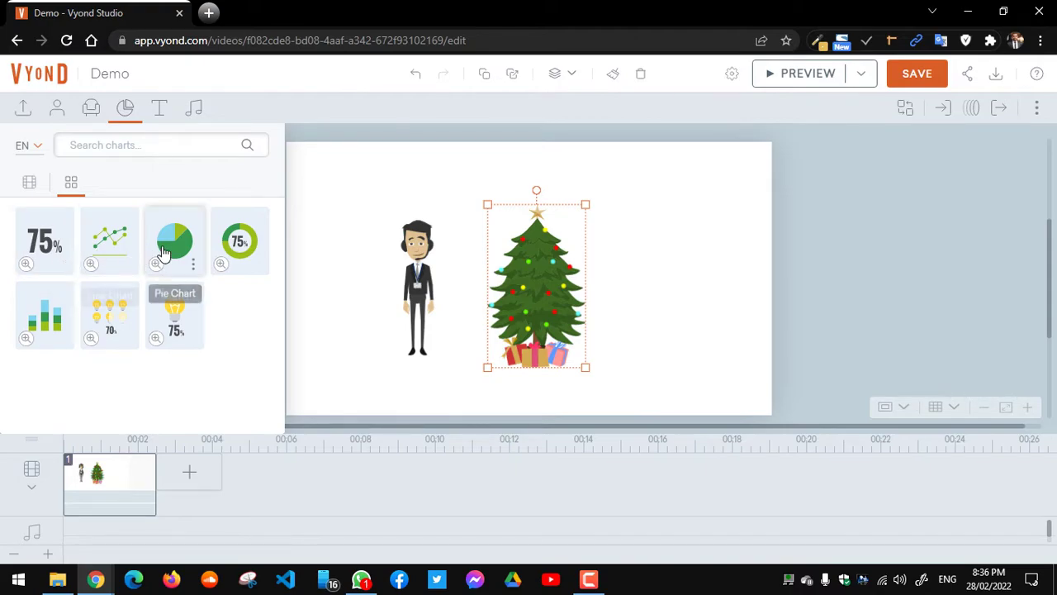
mouse_move(233, 266)
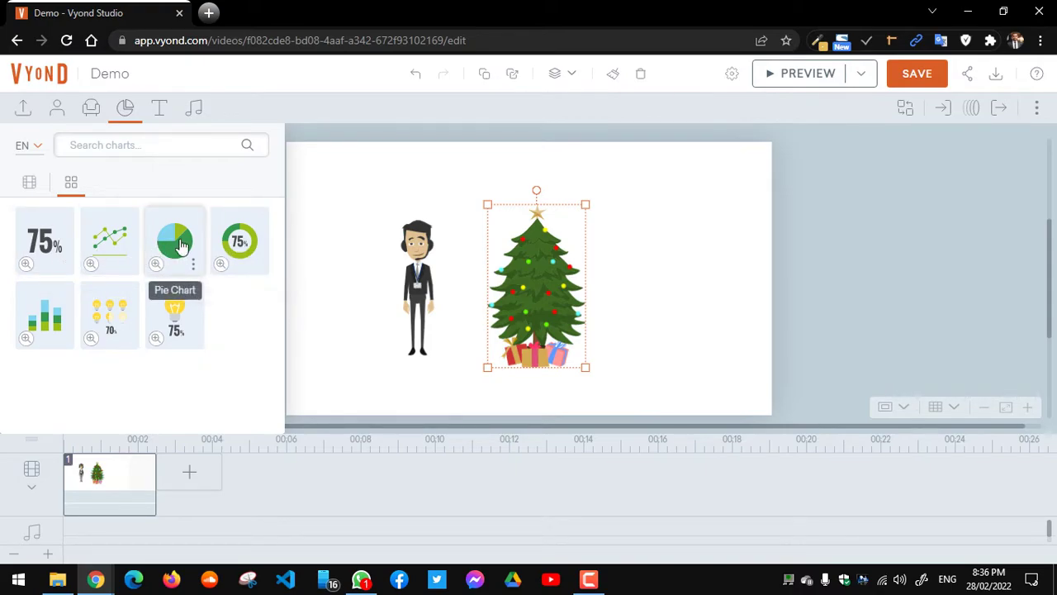
mouse_move(181, 249)
left_click(157, 111)
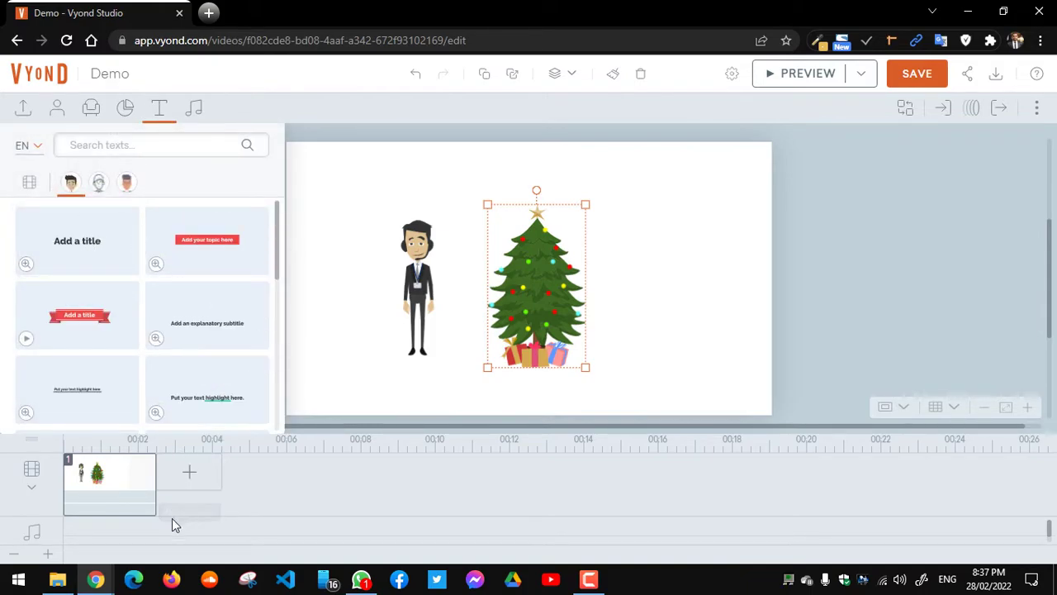
Step: In the Meet call, mute one participant tile for everyone and go back to Vyond Studio
mouse_move(108, 582)
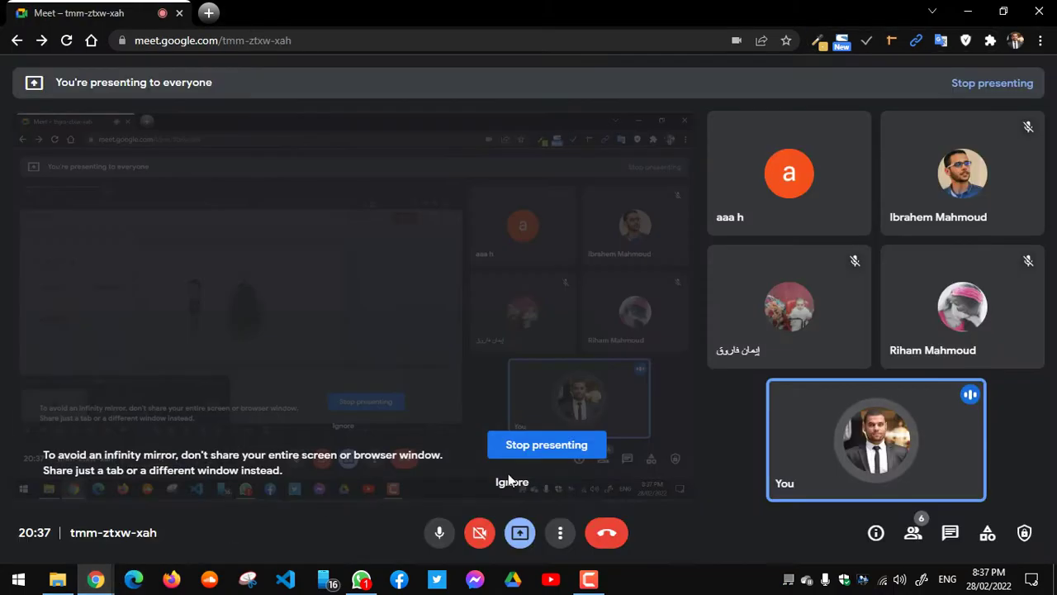
left_click(228, 524)
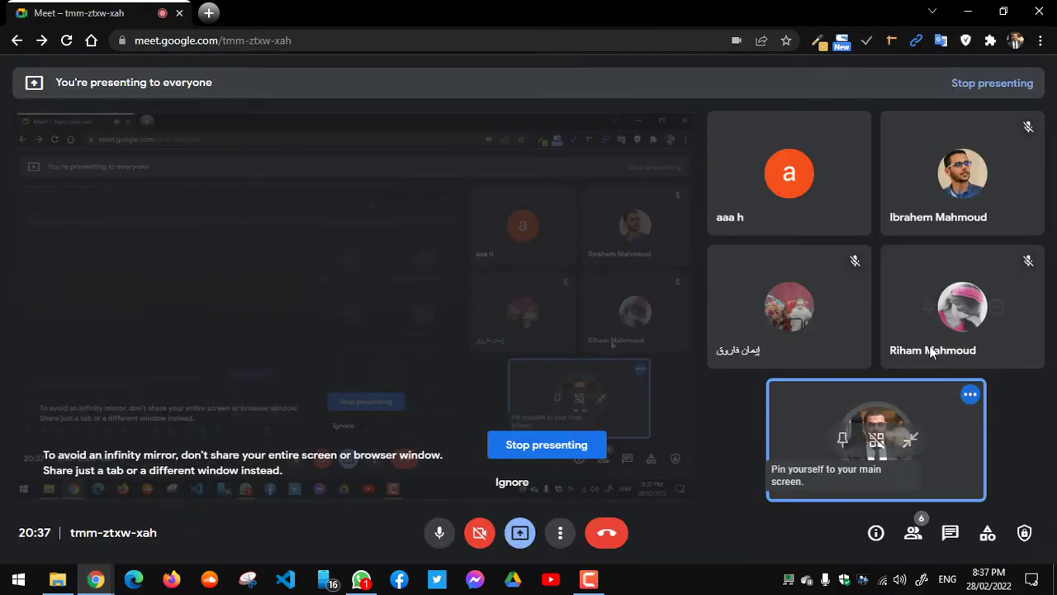
left_click(788, 172)
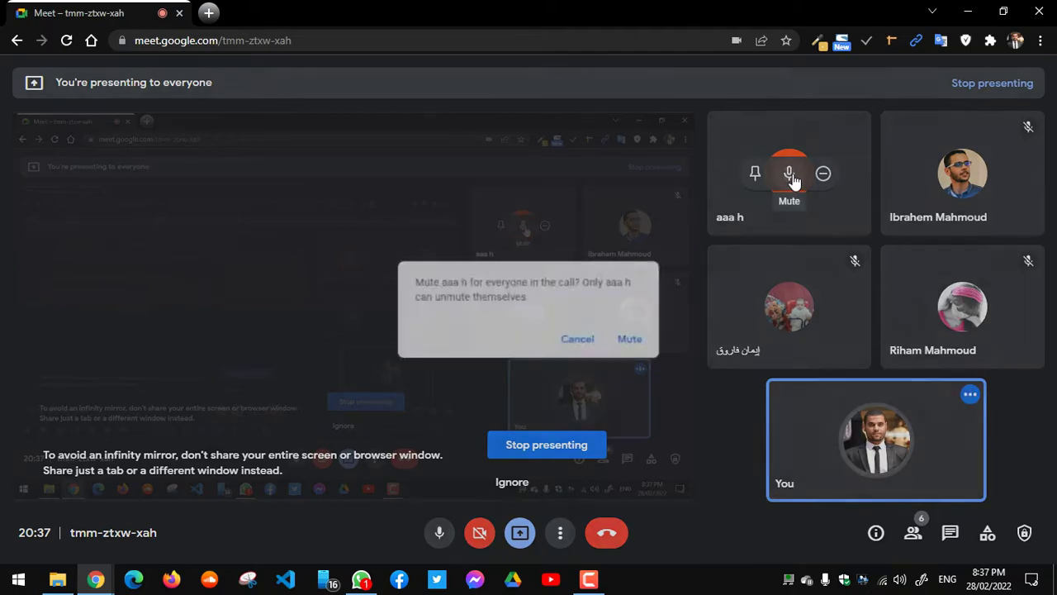
left_click(637, 341)
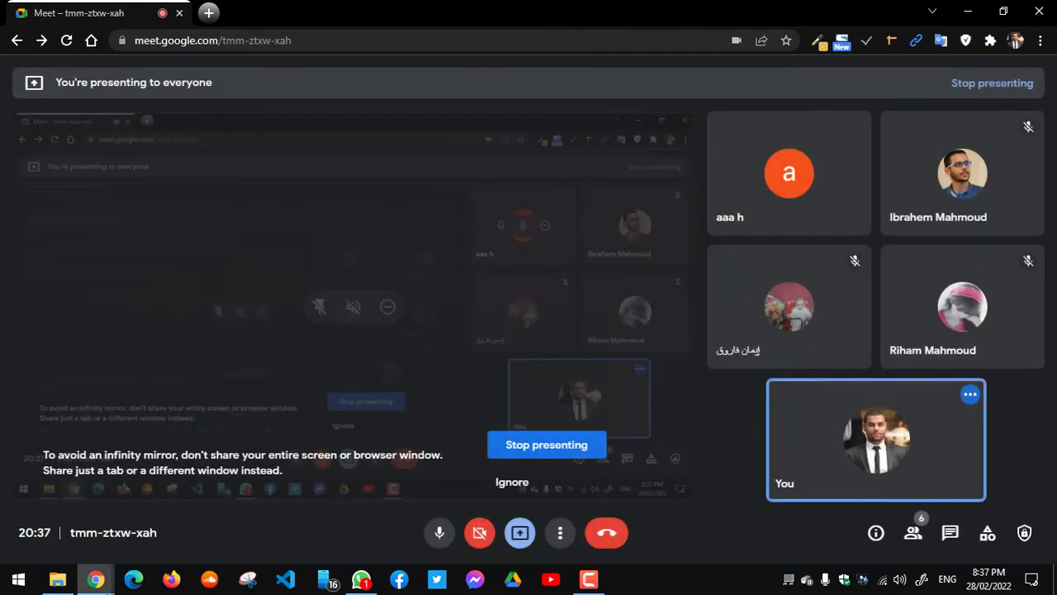
mouse_move(82, 583)
left_click(87, 504)
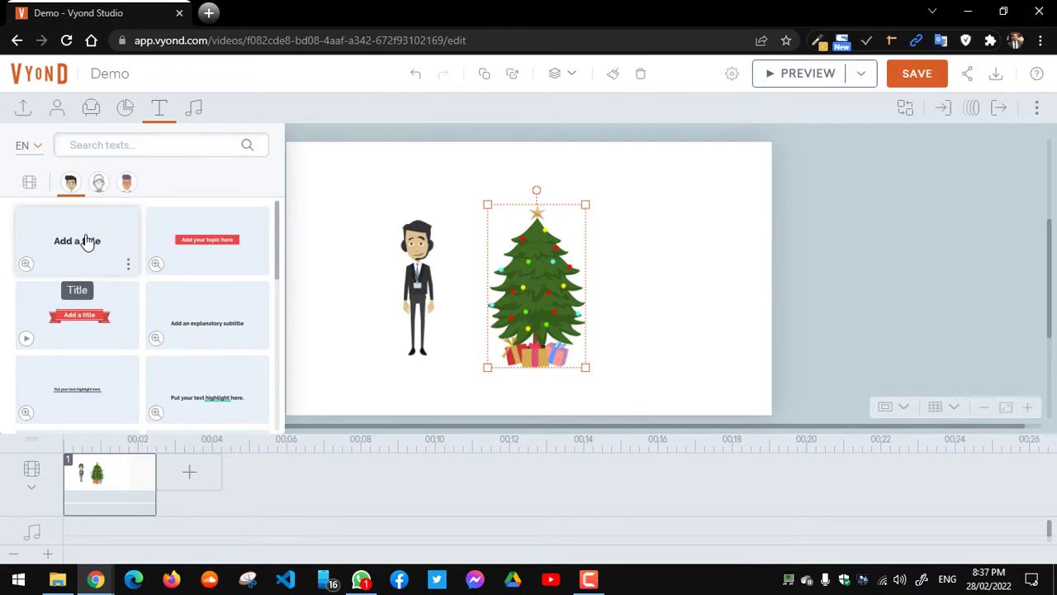
Step: Add a title text box and replace its placeholder with 'أهلا وسهلا'
left_click_drag(82, 240, 429, 189)
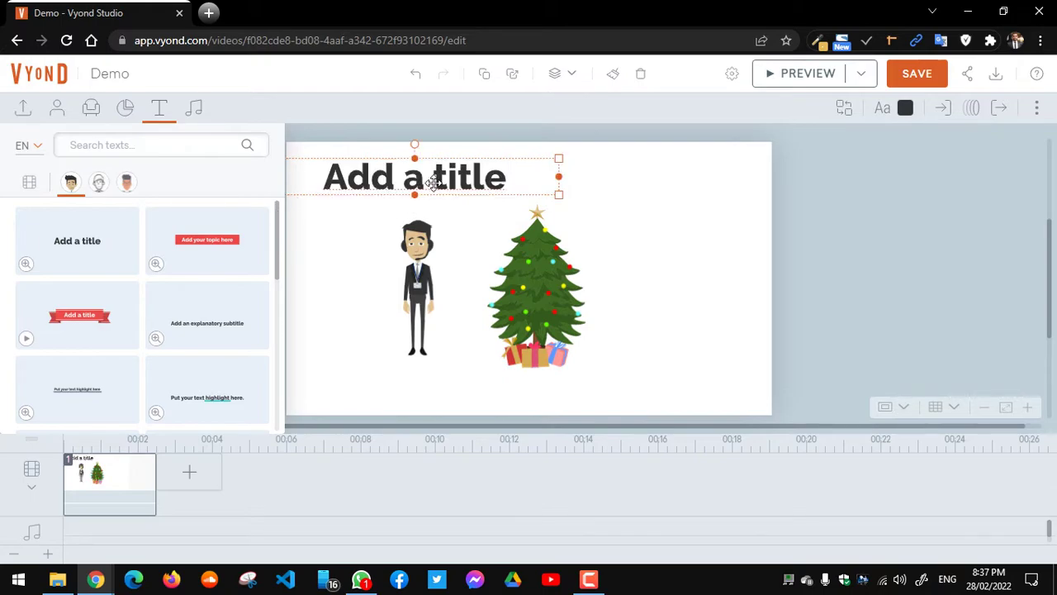
double_click(434, 184)
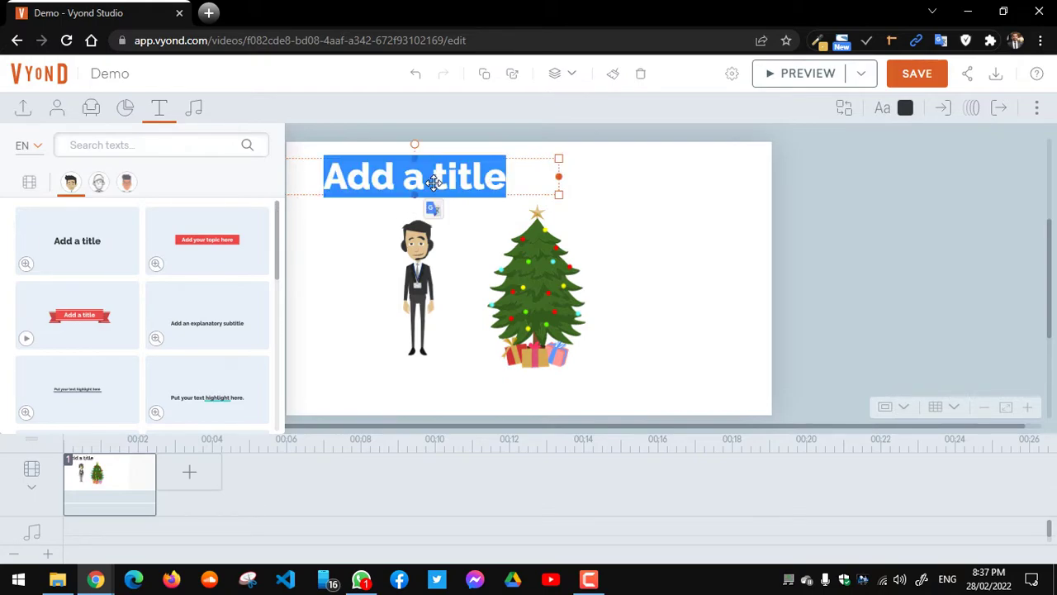
type("أهلا")
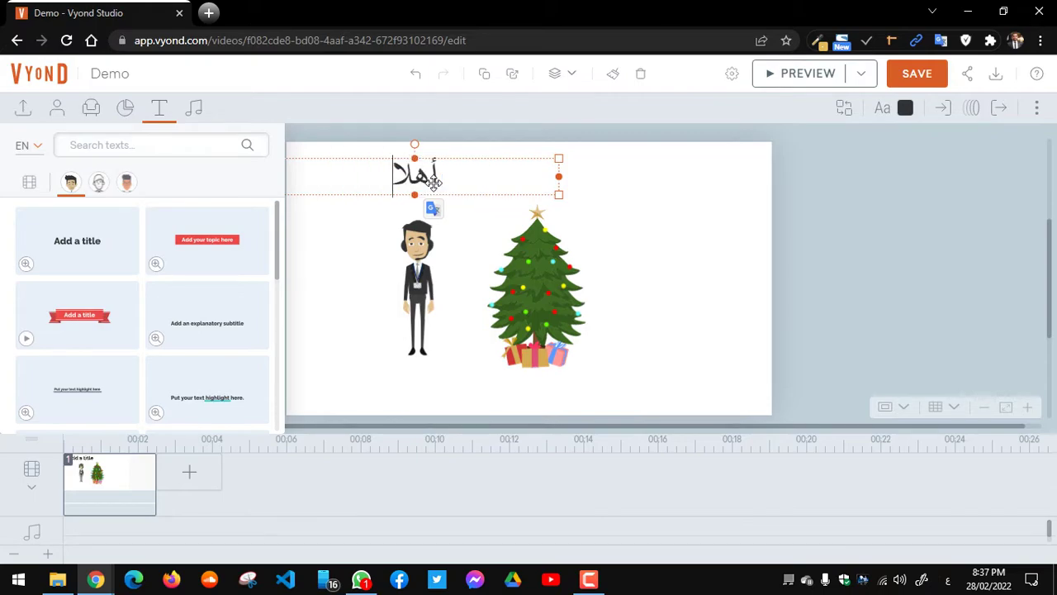
type(" وسهلا")
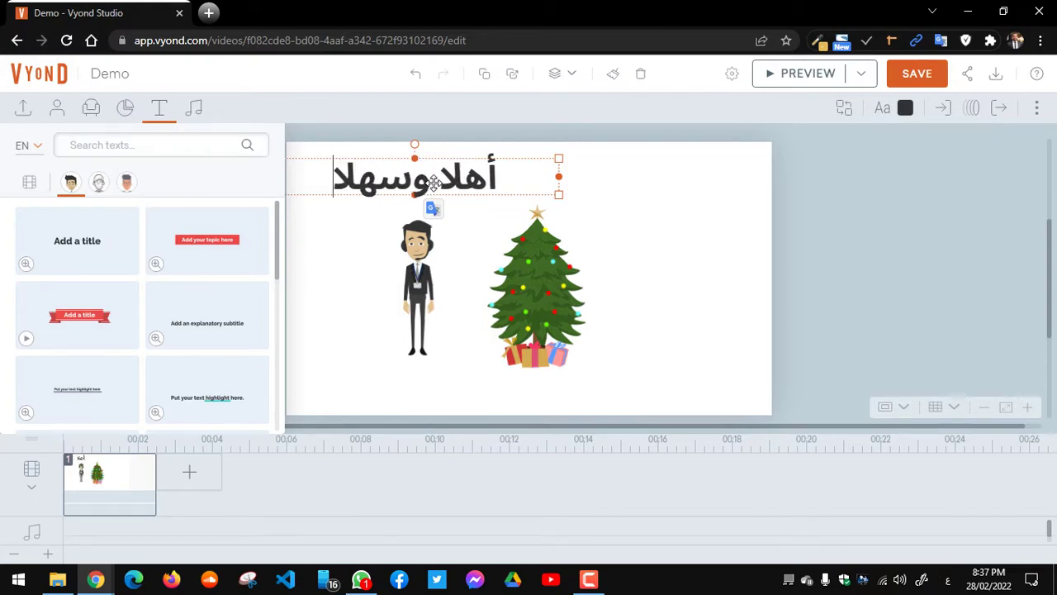
Step: Move the Arabic title to the top centre above the man and tree
left_click(581, 206)
left_click_drag(557, 189, 616, 181)
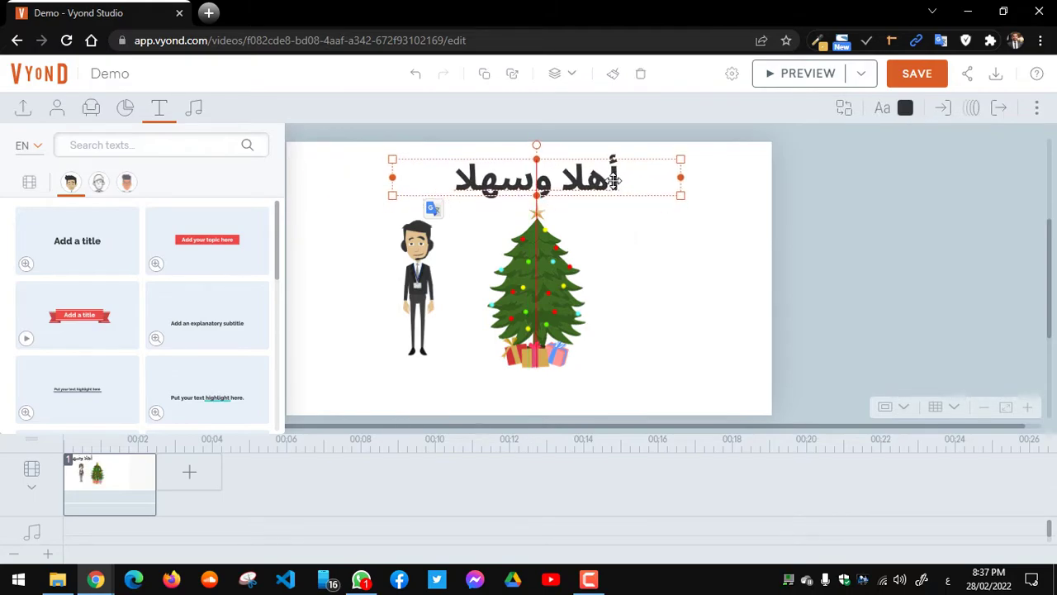
left_click(644, 257)
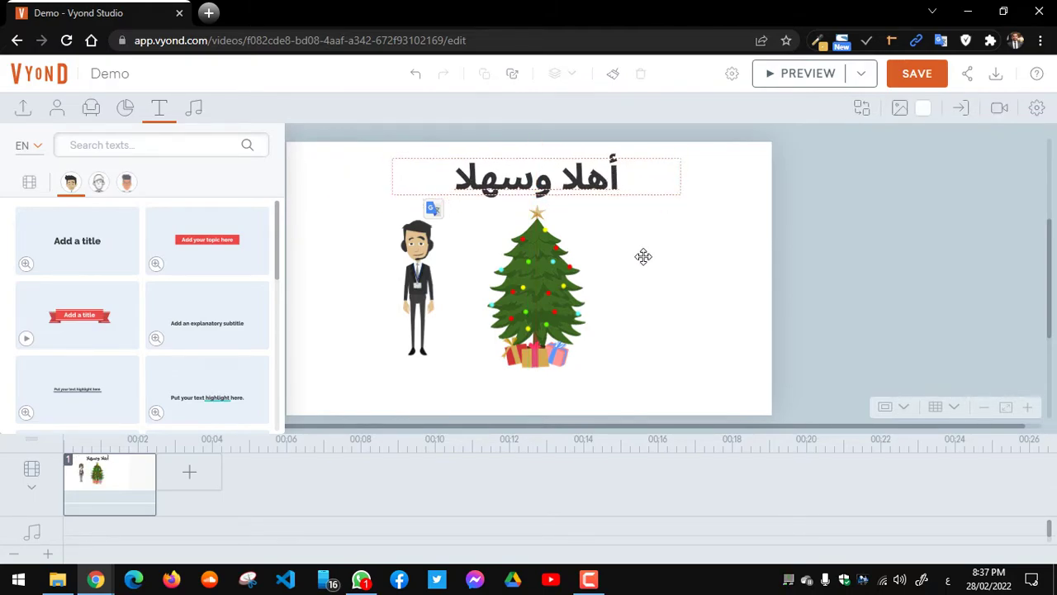
left_click(584, 183)
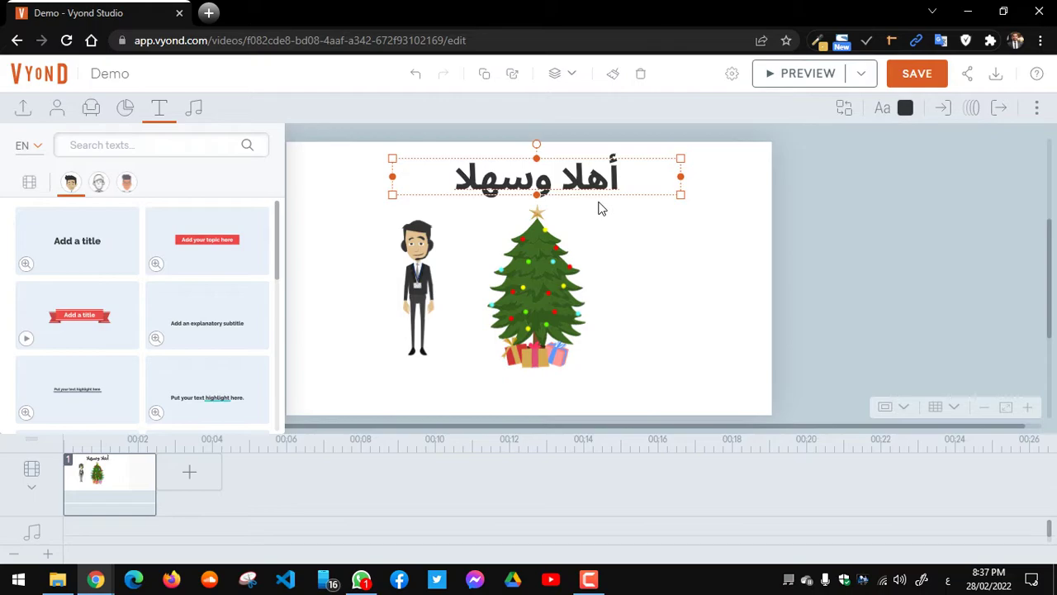
Step: Open the Audio library, scroll the music, check Sound Effects, then return to Music tracks
left_click(198, 114)
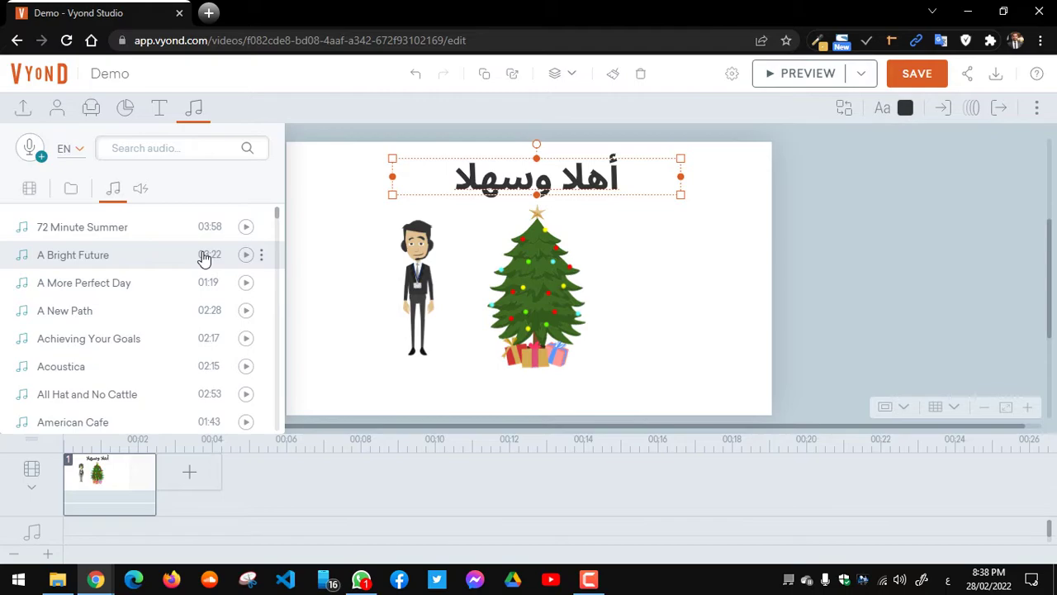
scroll(274, 240, "down", 6)
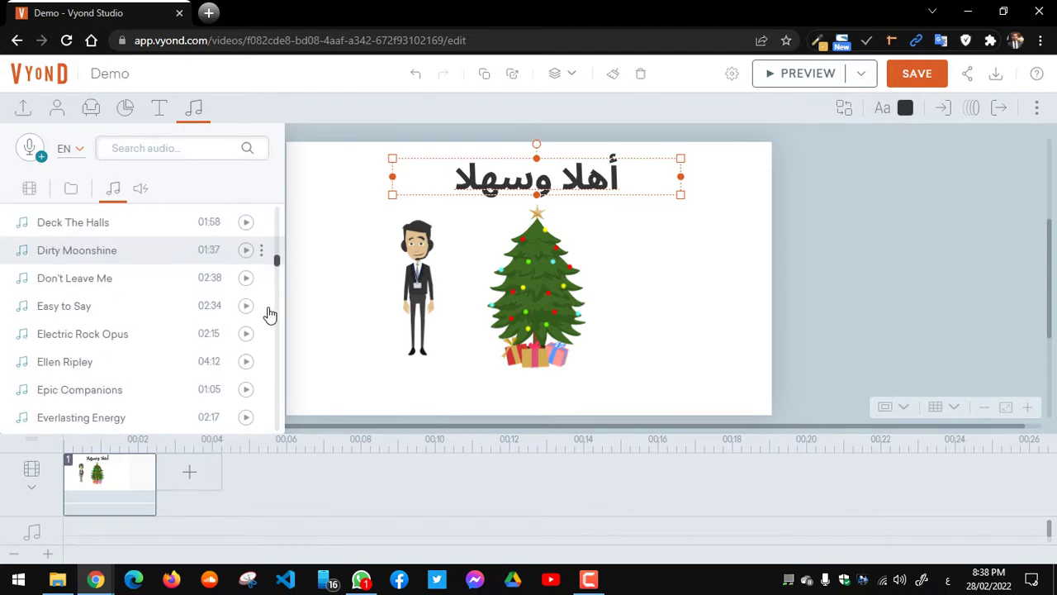
left_click_drag(276, 260, 279, 215)
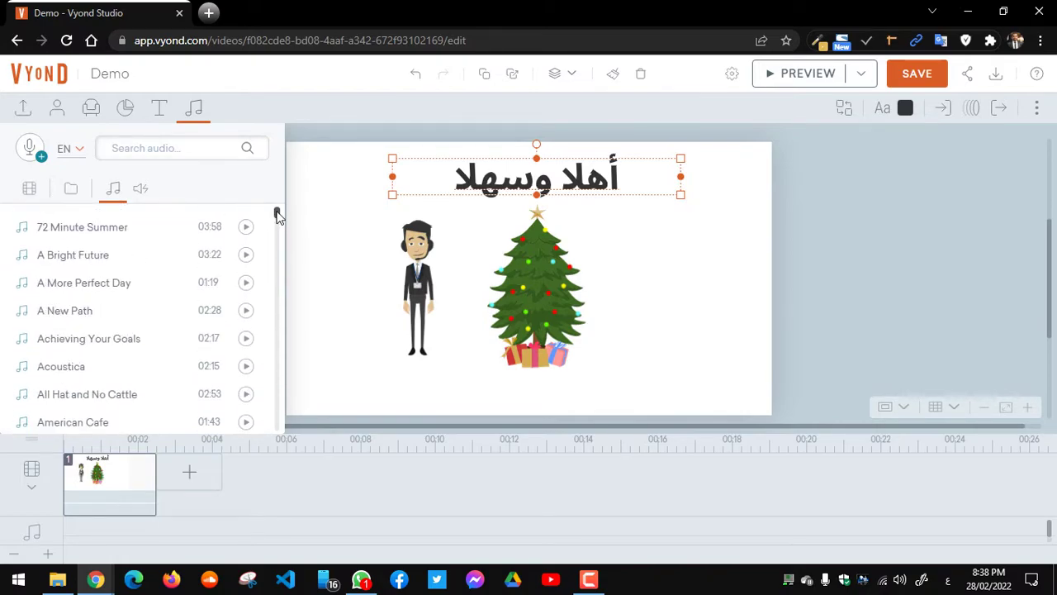
left_click(141, 190)
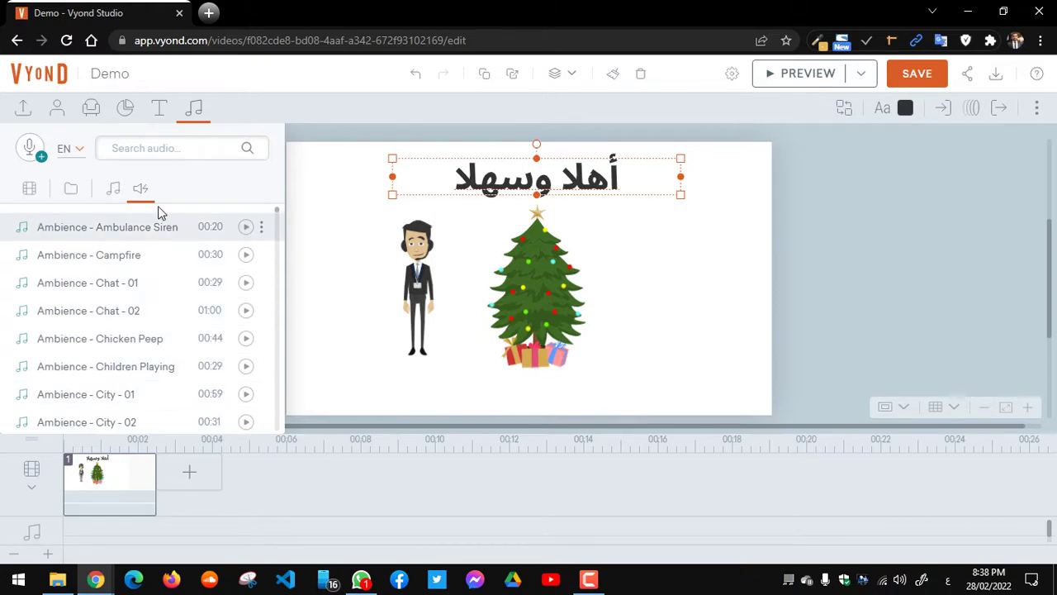
left_click(114, 190)
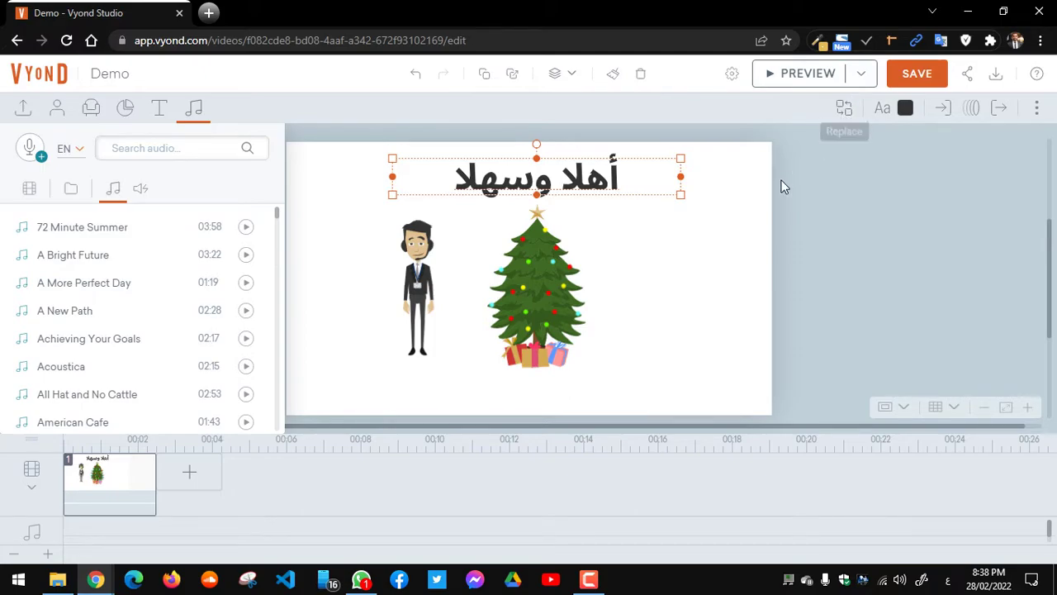
Step: Back out of title replace mode unchanged, then close the text library and template browser
left_click(845, 109)
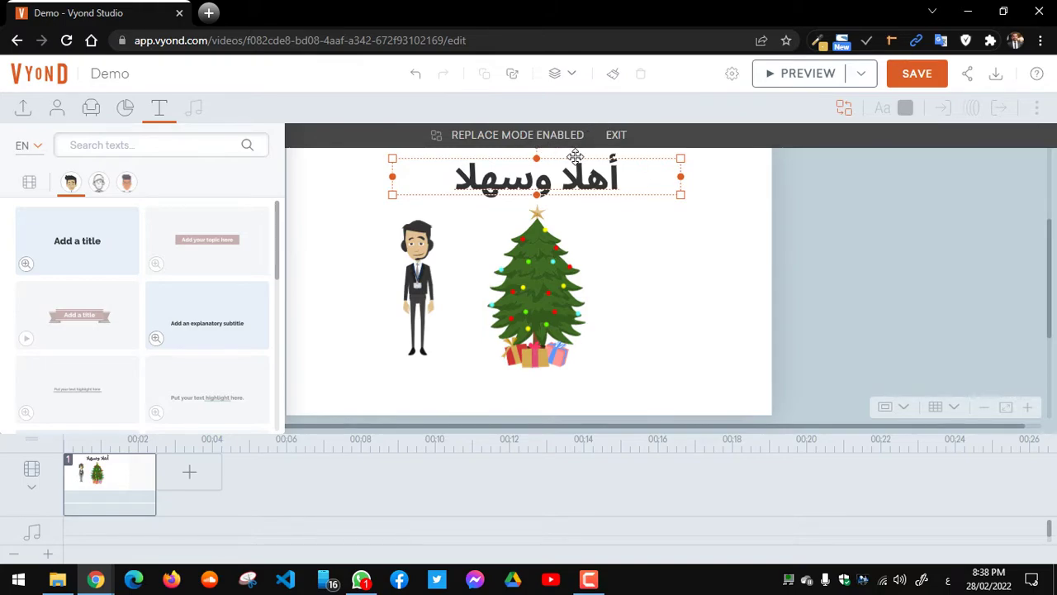
left_click(648, 252)
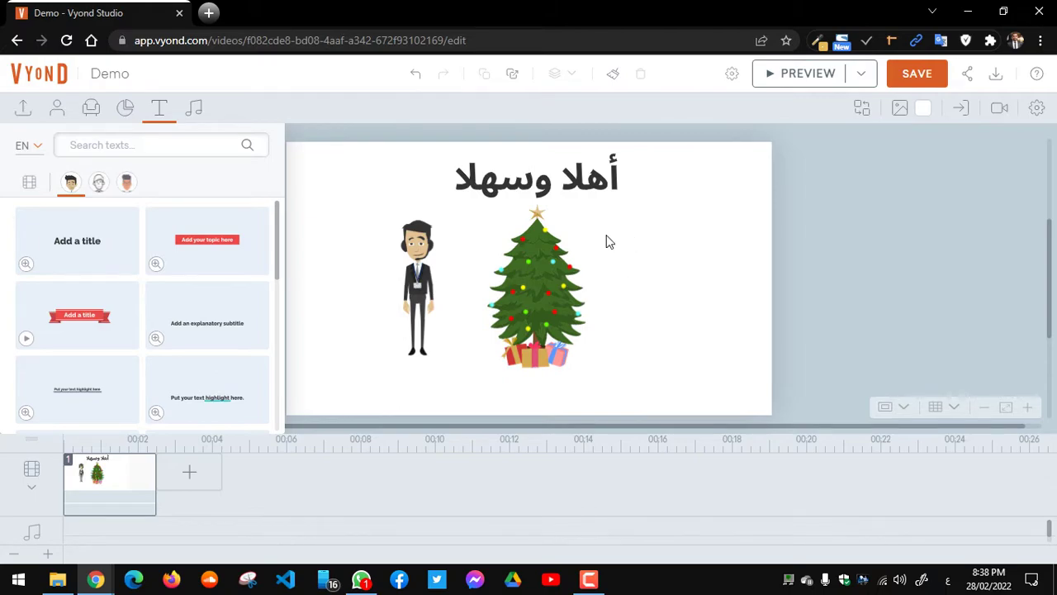
left_click(159, 110)
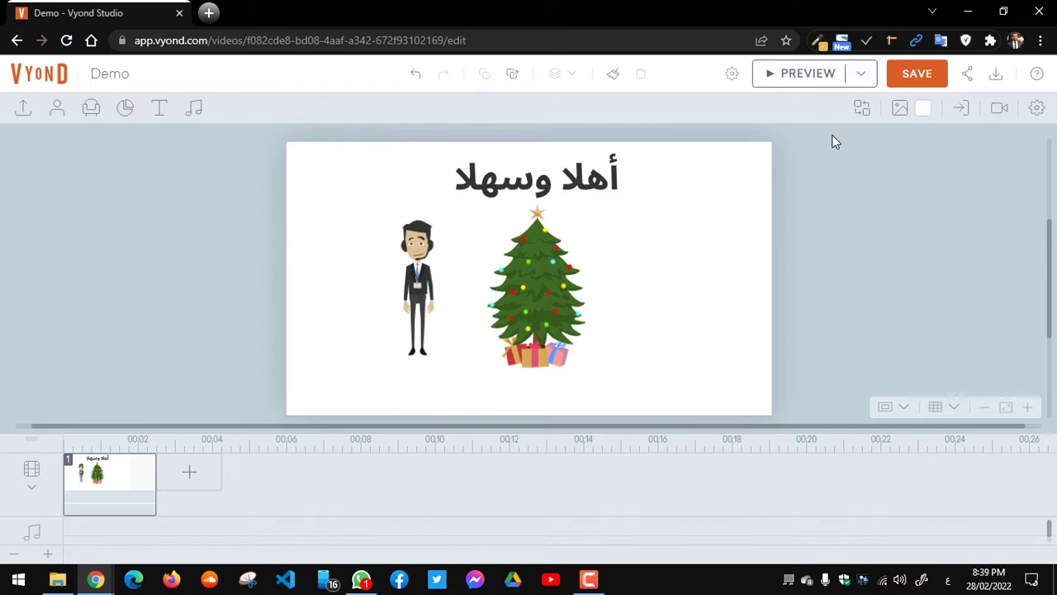
left_click(862, 110)
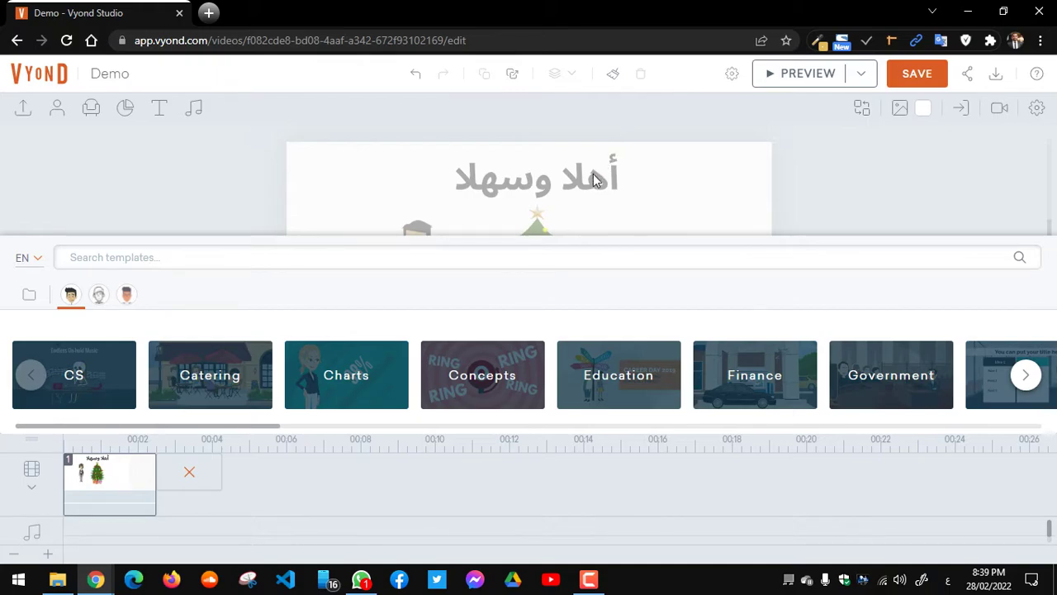
left_click(687, 209)
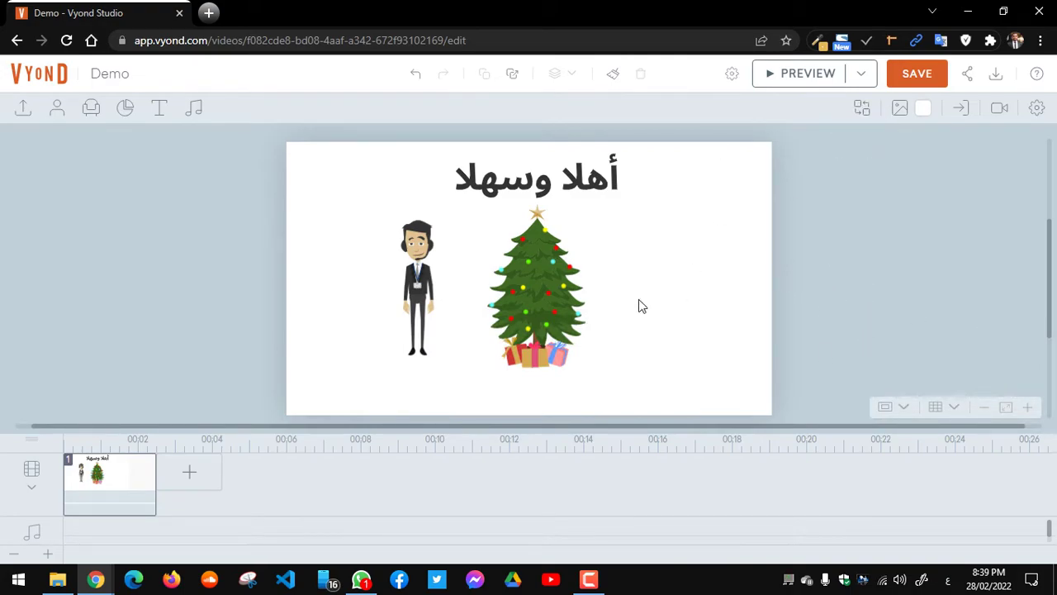
Step: Lengthen scene 1 on the timeline to 4.042 seconds and bring up the scene template browser
left_click(99, 486)
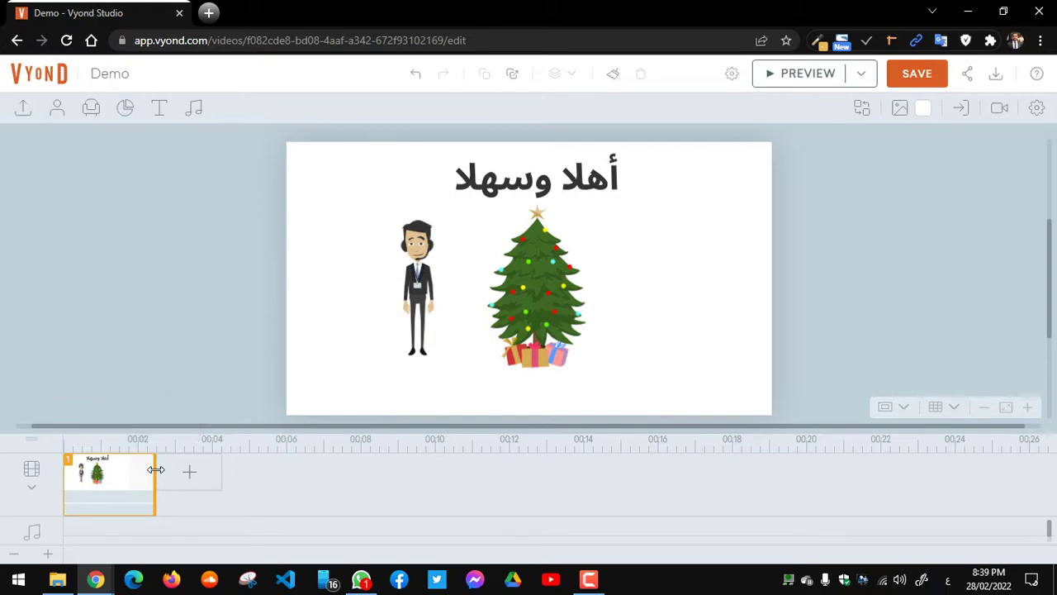
left_click_drag(155, 469, 214, 476)
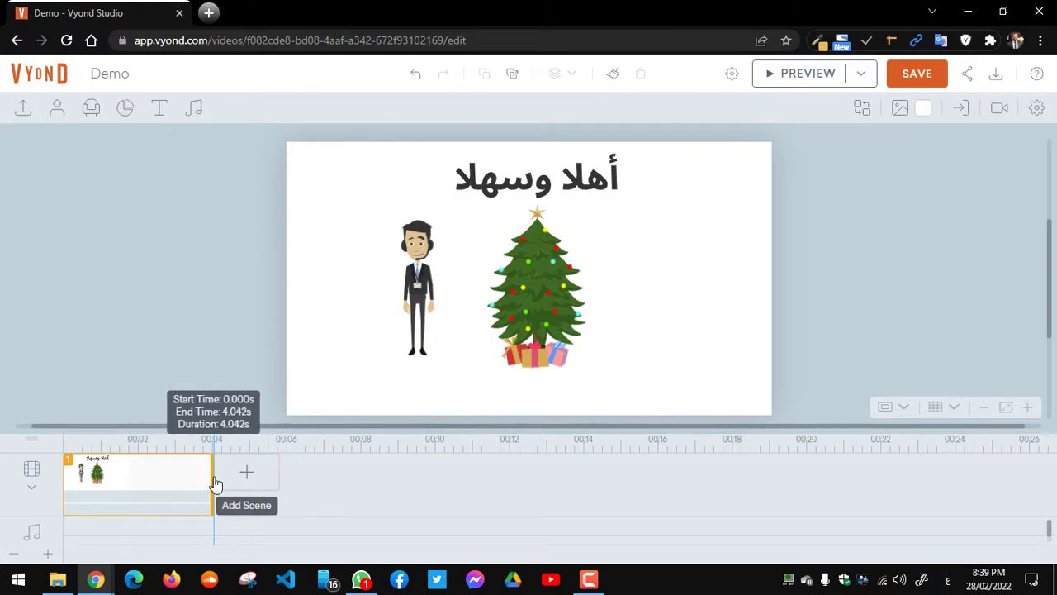
right_click(198, 477)
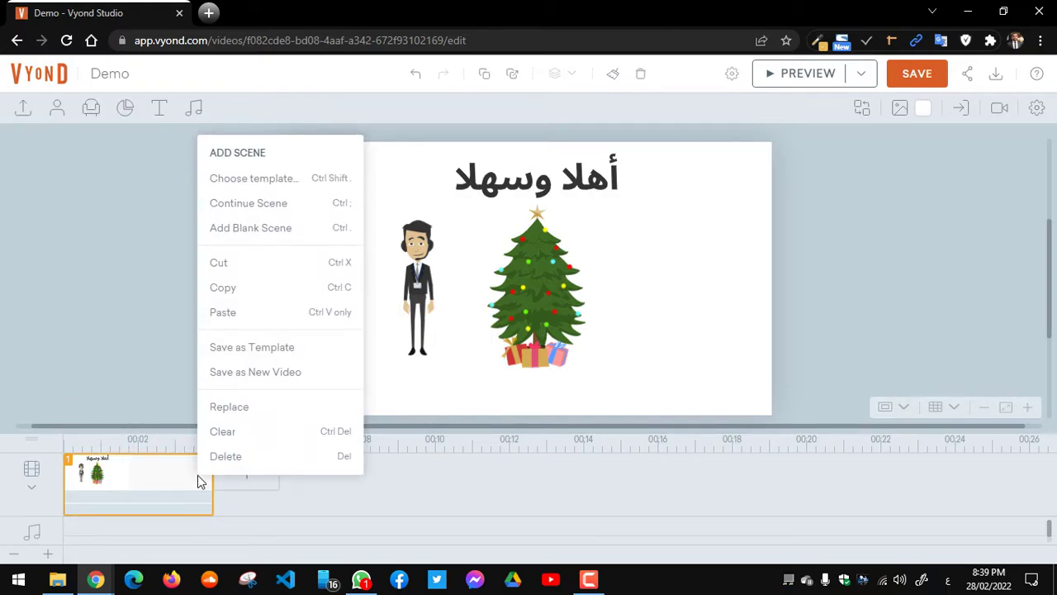
left_click(153, 283)
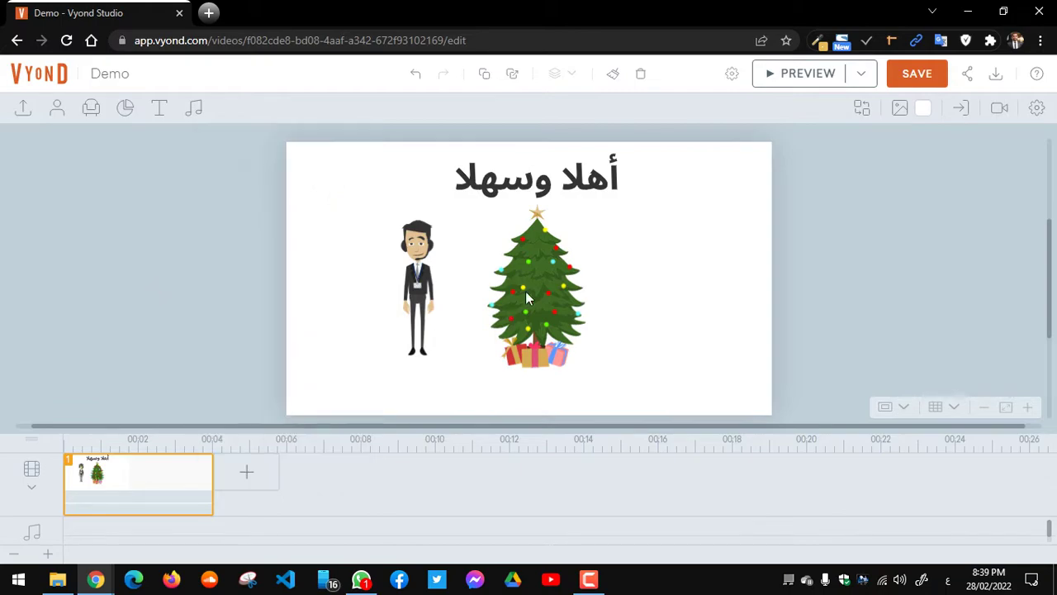
left_click(860, 110)
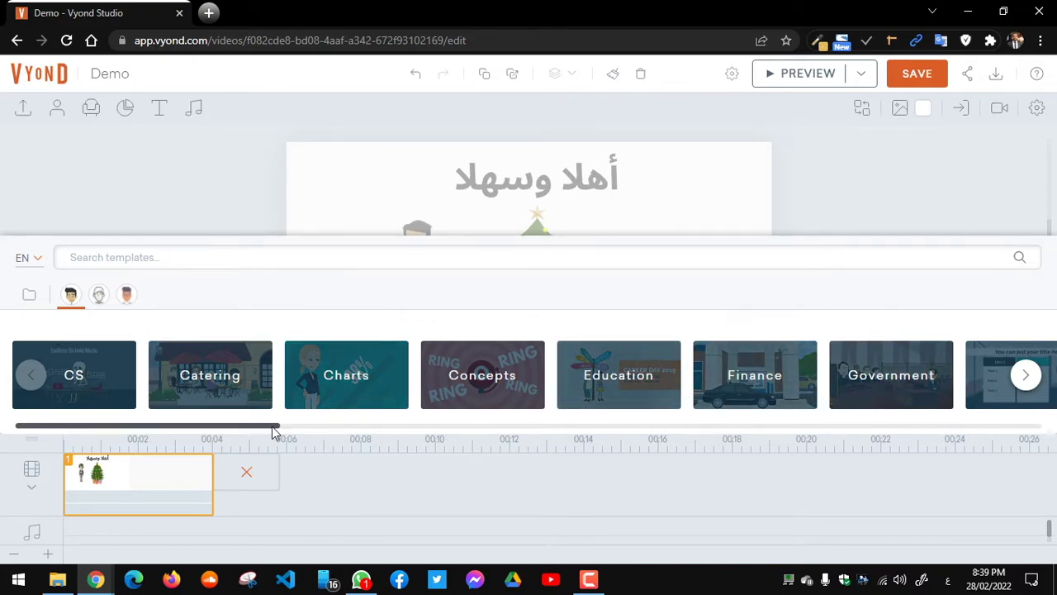
Step: Swap scene 1 for the Office category's Lobby template with a receptionist and two businessmen
left_click_drag(275, 432, 687, 432)
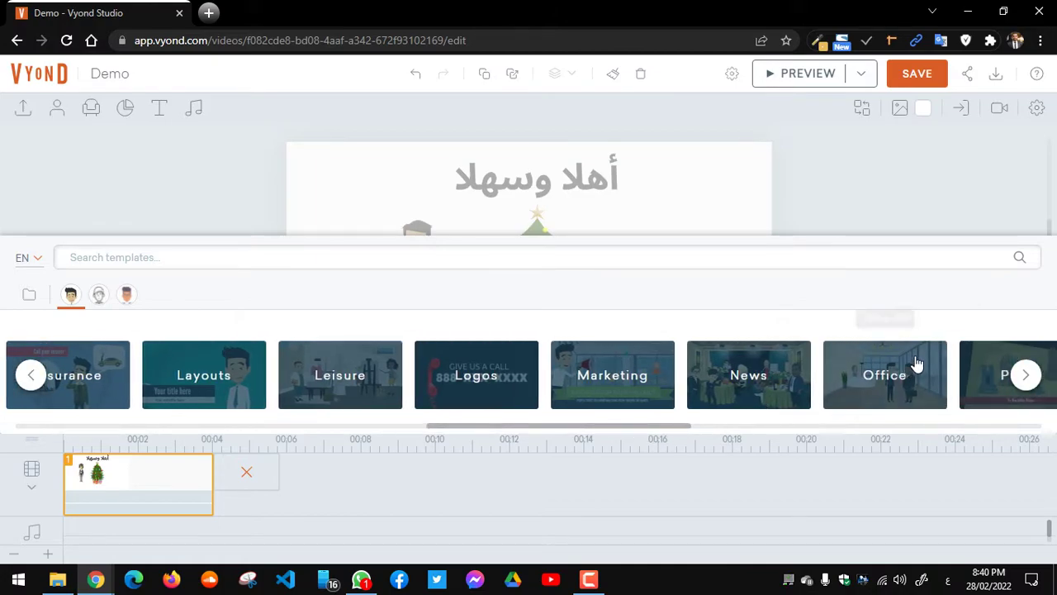
left_click(909, 382)
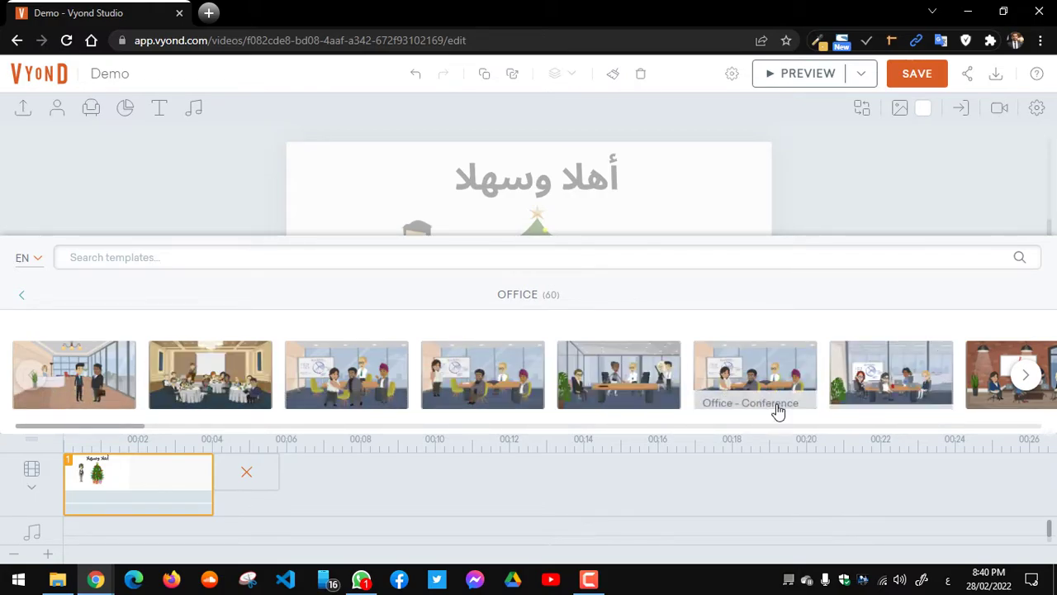
left_click(72, 376)
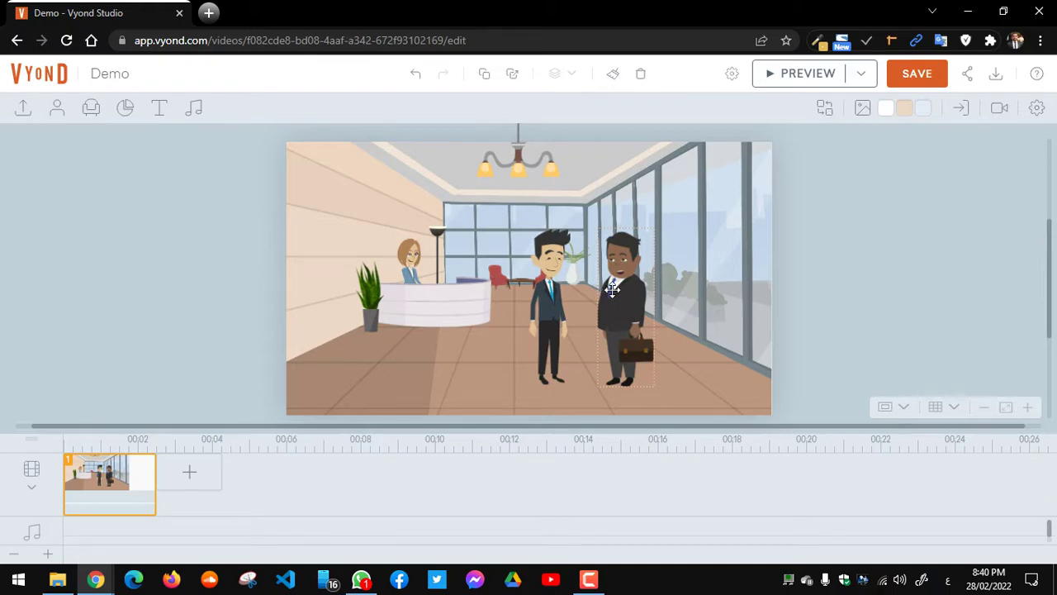
Step: Inspect the briefcase businessman, reception desk, potted plant and chandelier, then deselect everything
left_click(616, 290)
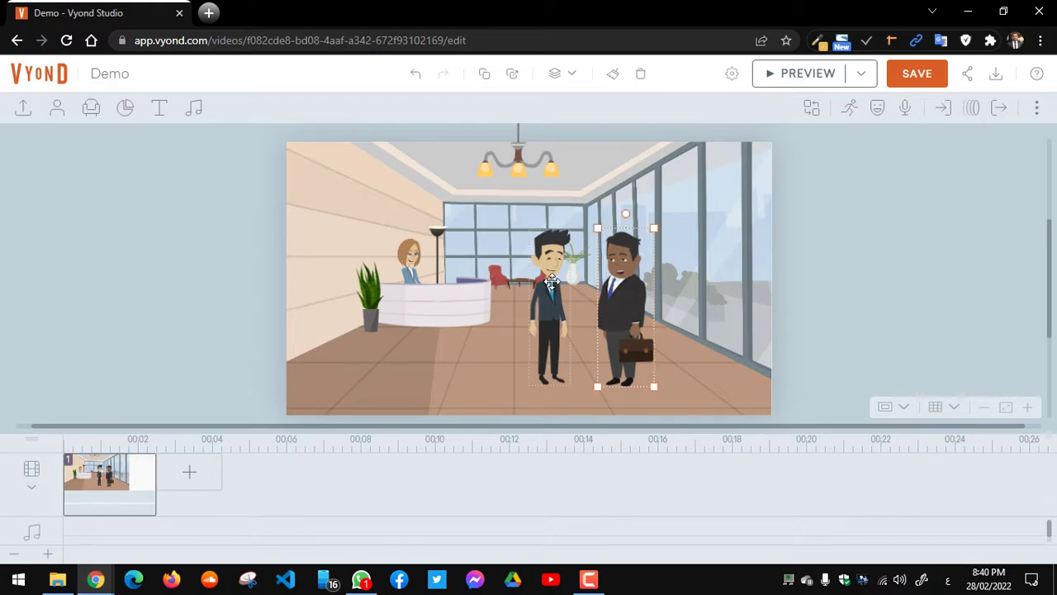
left_click(441, 313)
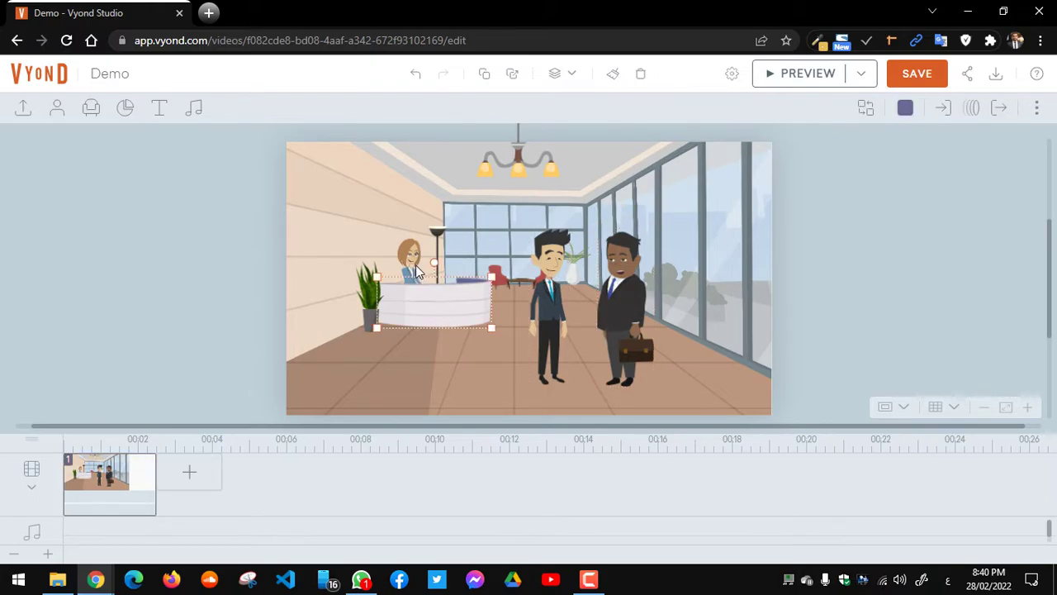
left_click(371, 311)
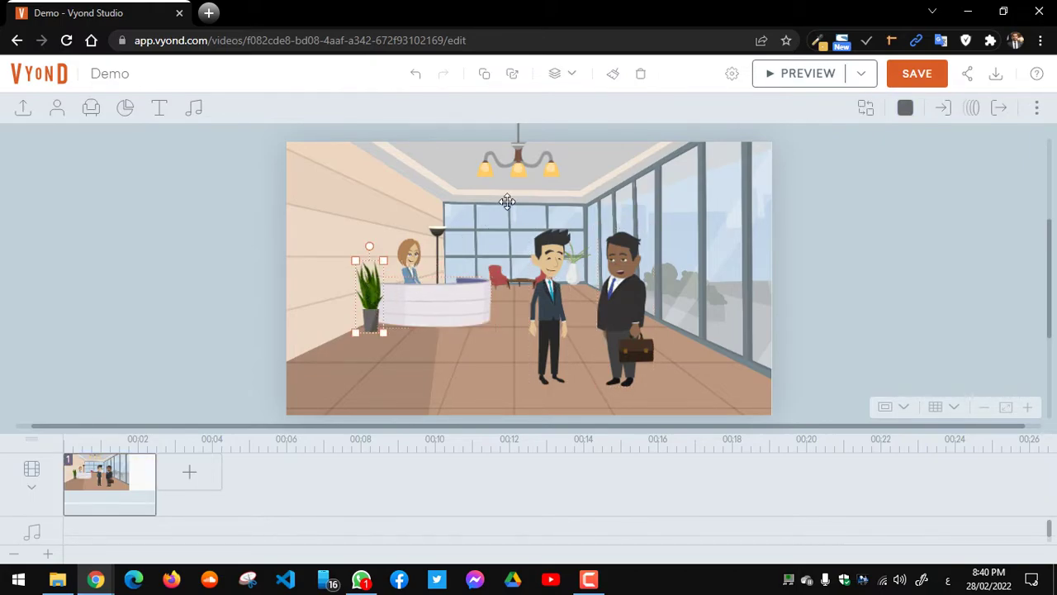
left_click(522, 173)
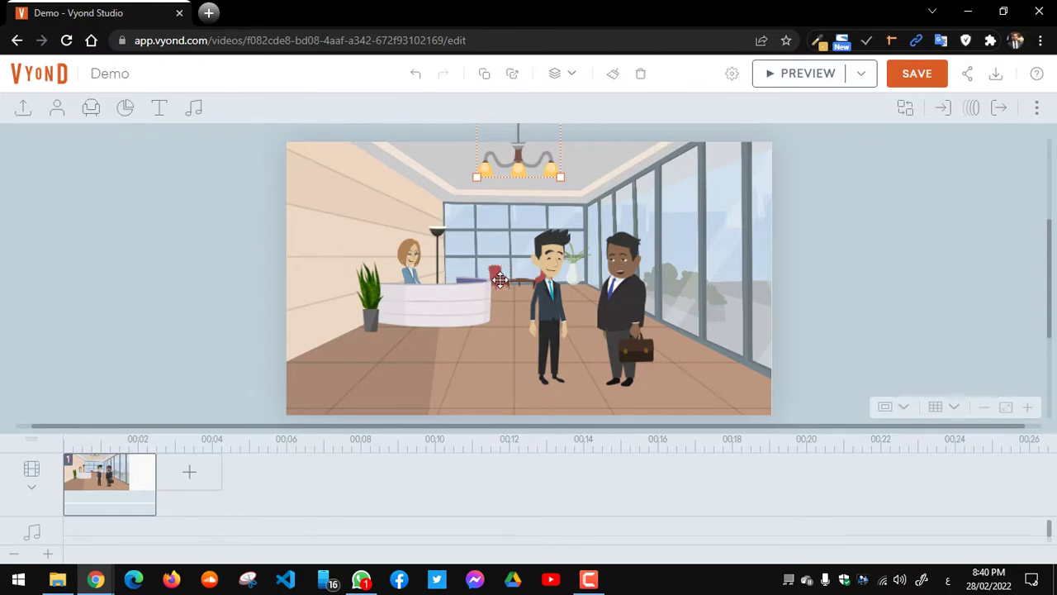
left_click(701, 250)
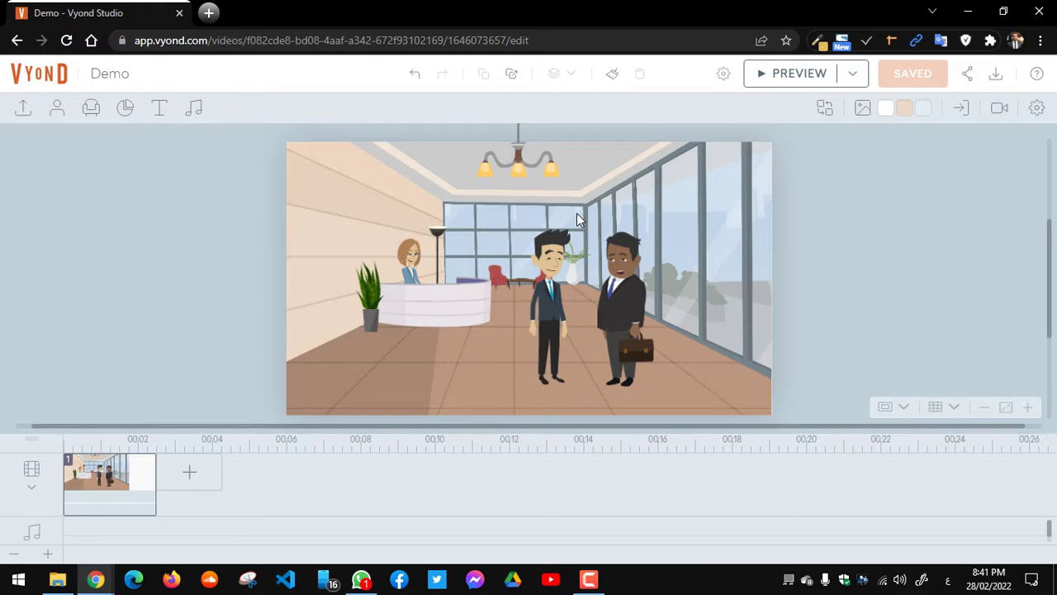
Step: Add a second scene from the Office - Conference template
left_click(190, 477)
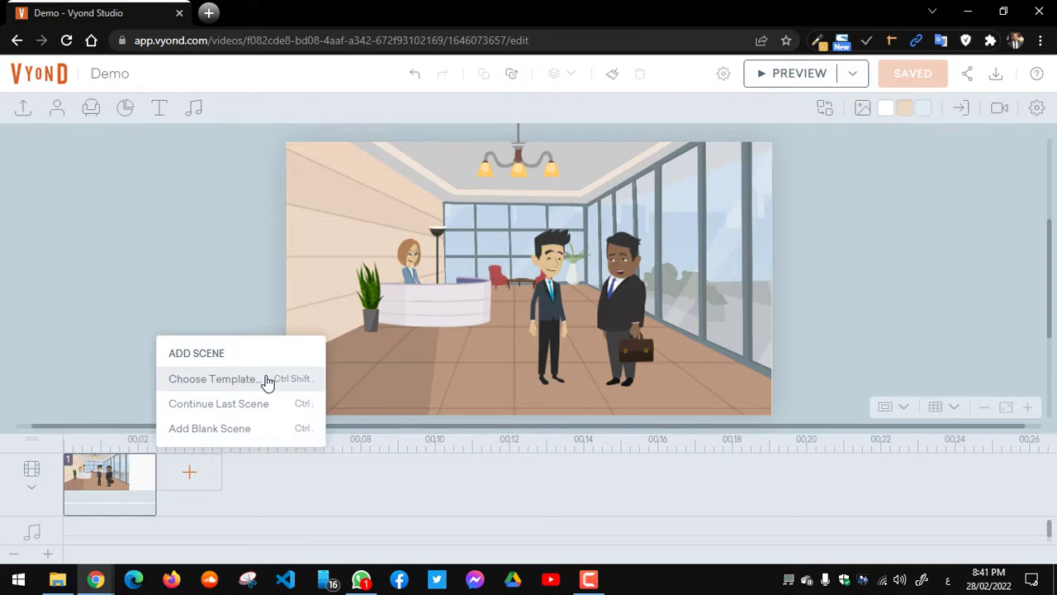
left_click(268, 382)
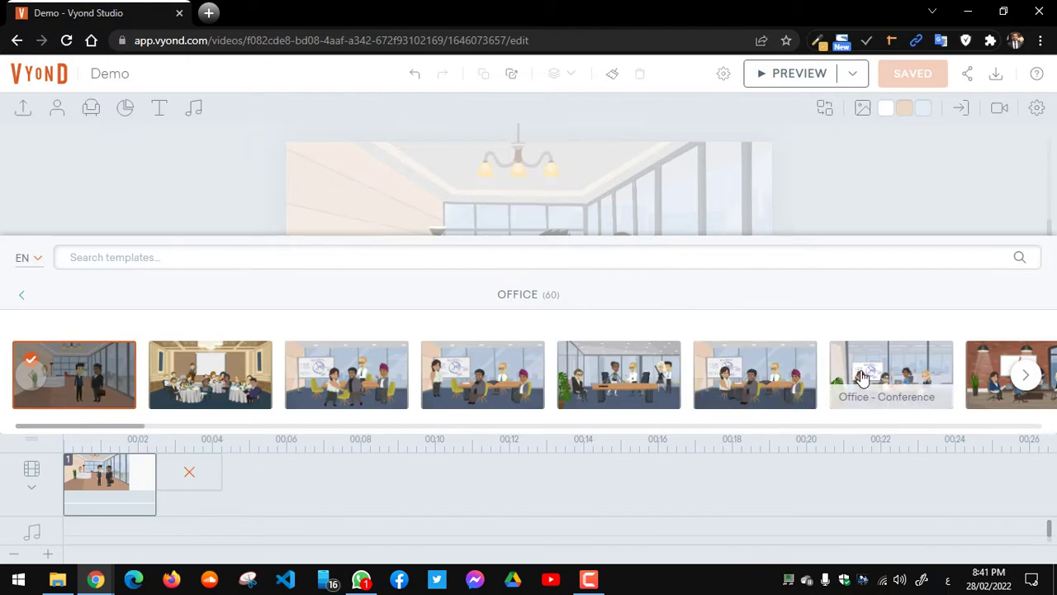
left_click(862, 378)
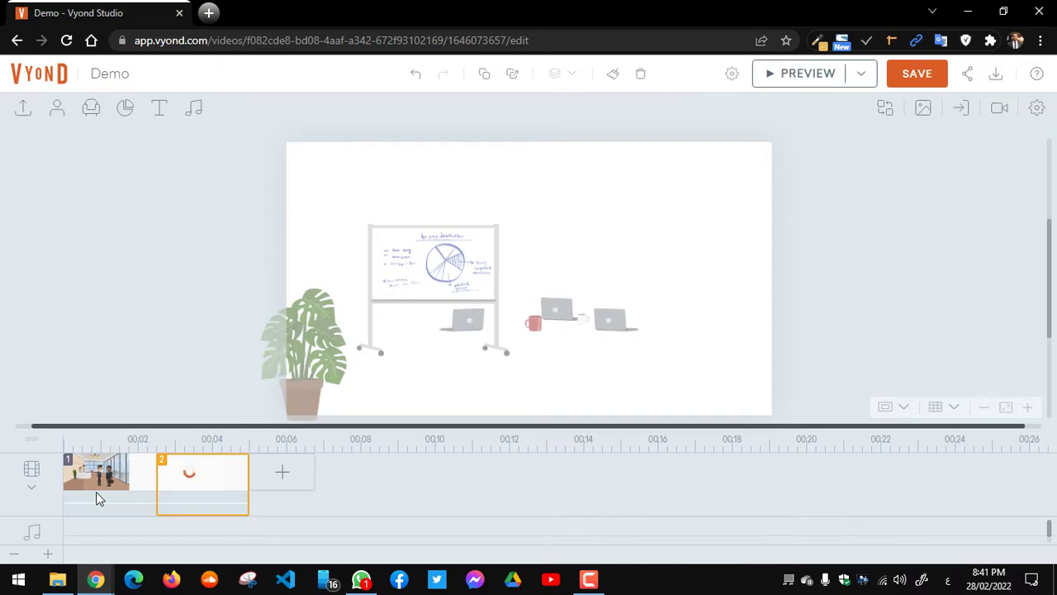
Step: Switch between the lobby and conference scenes, ending back on the lobby scene
left_click(96, 491)
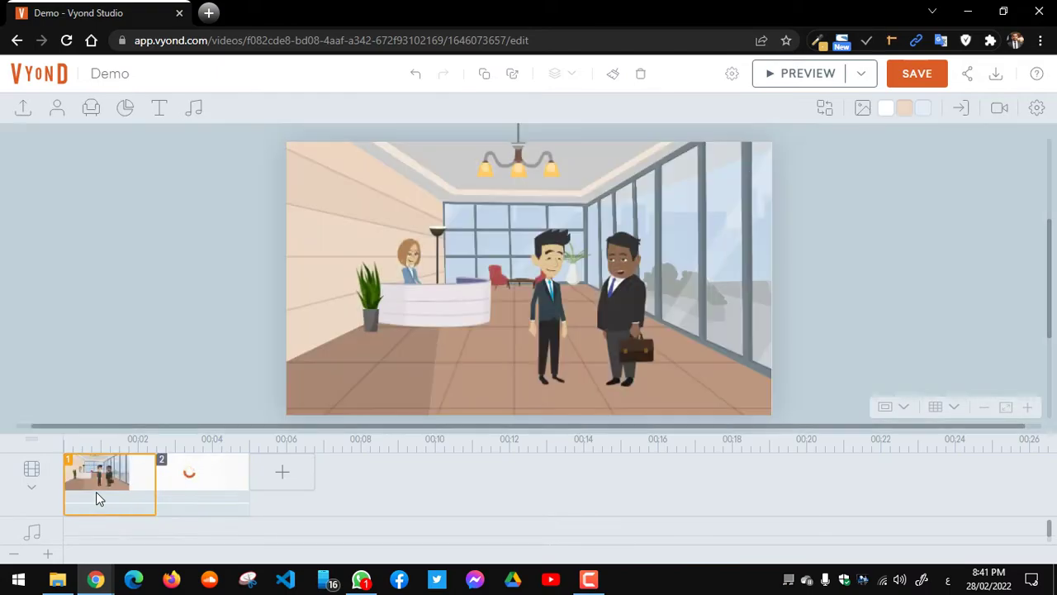
left_click(185, 493, "shift")
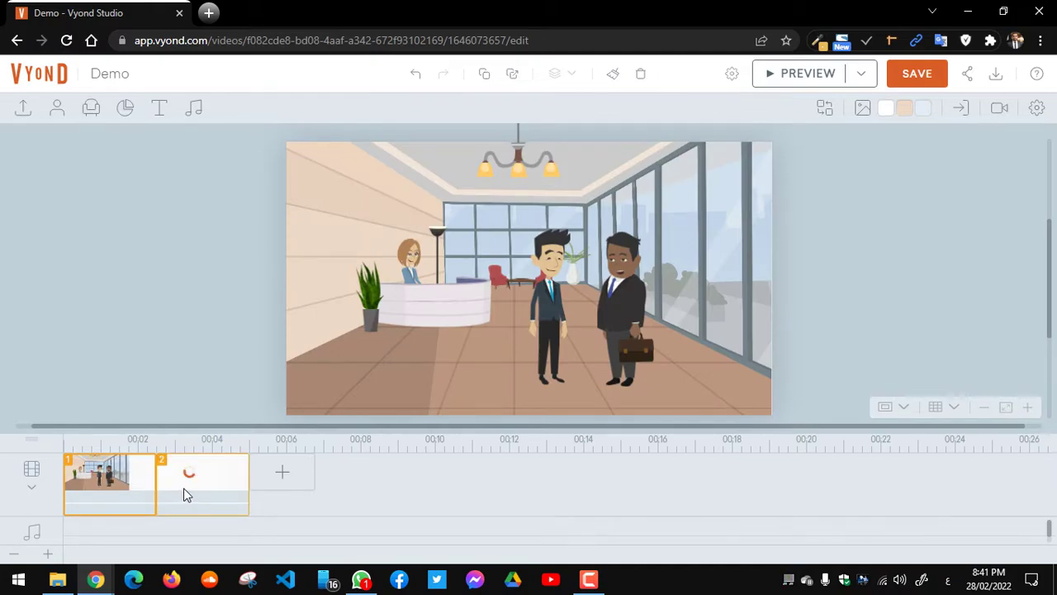
left_click(185, 493)
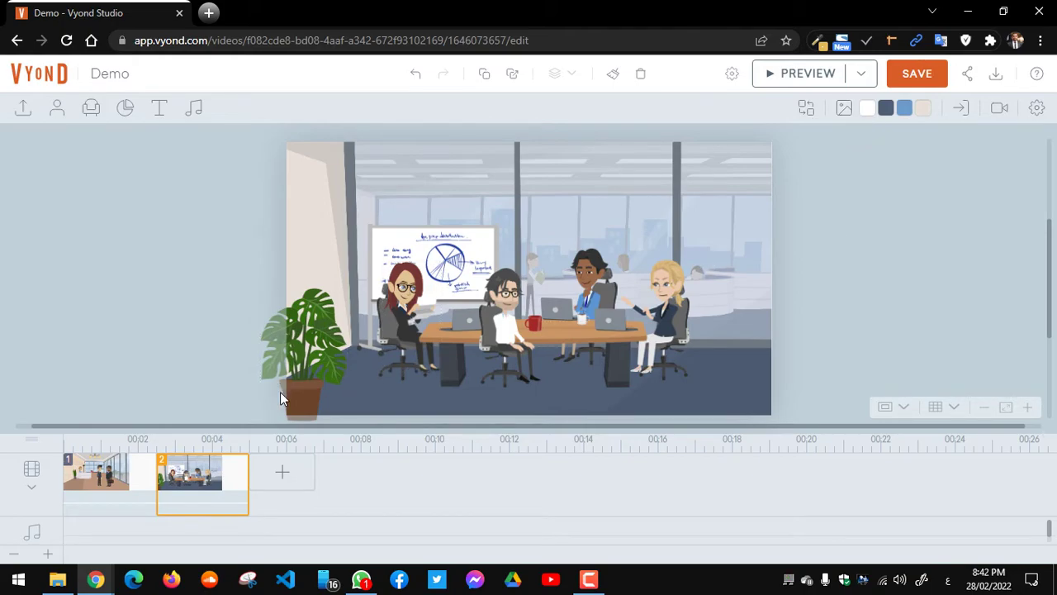
left_click(115, 475, "shift")
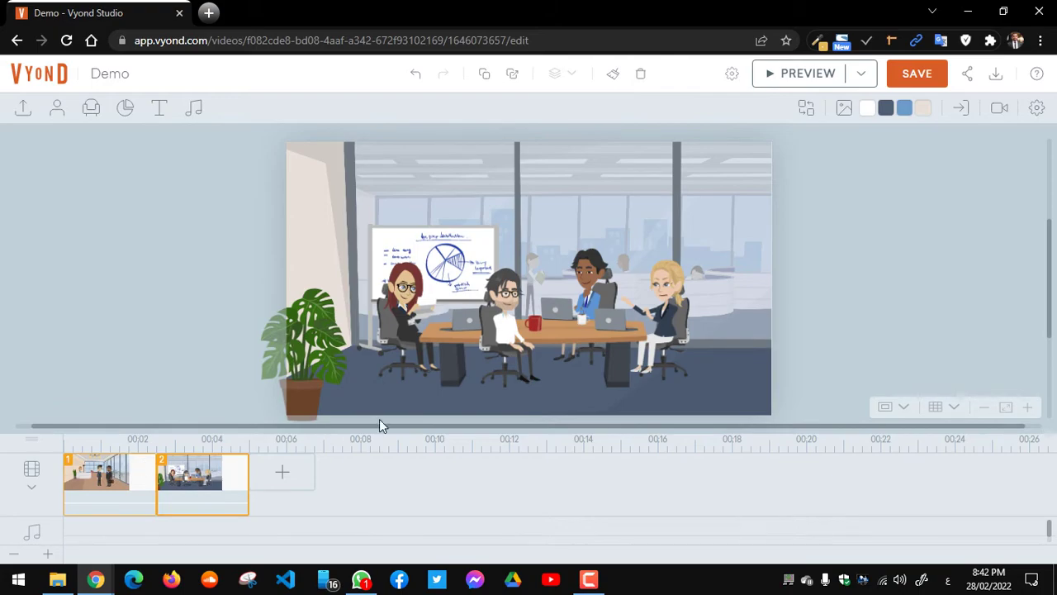
left_click(110, 489)
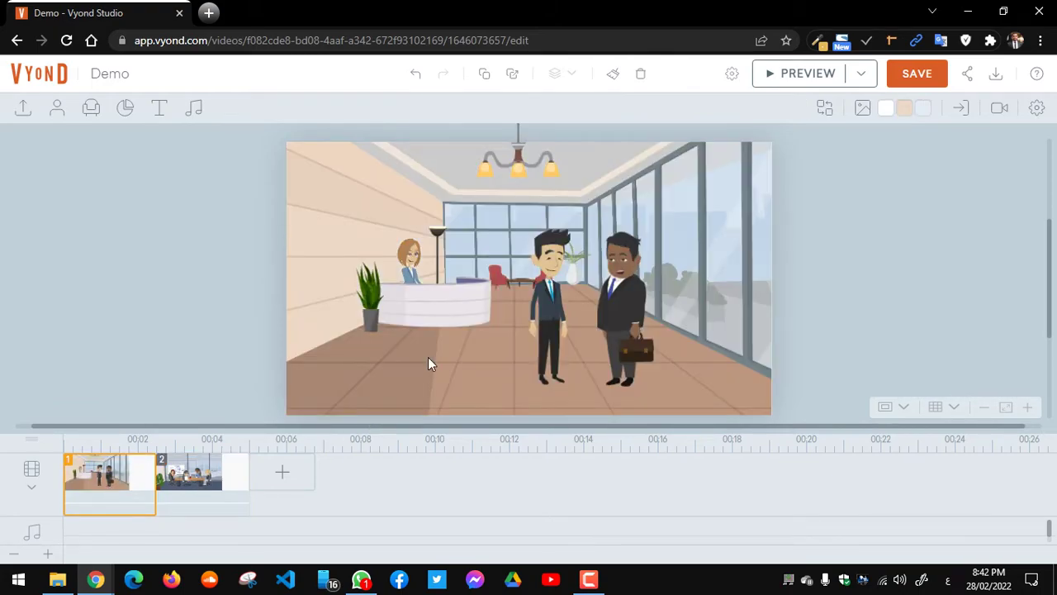
left_click(862, 109)
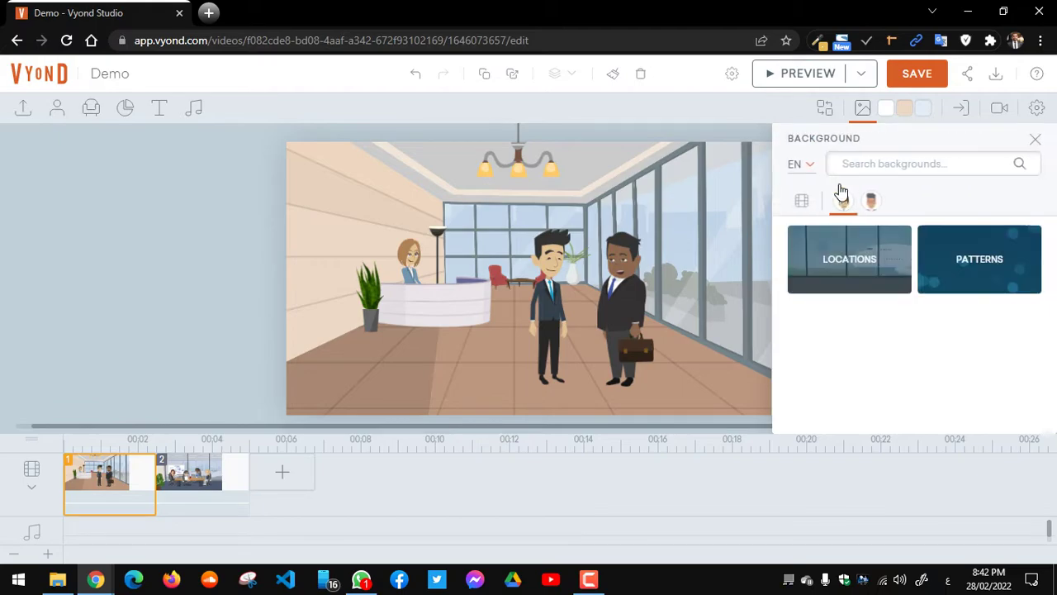
left_click(891, 273)
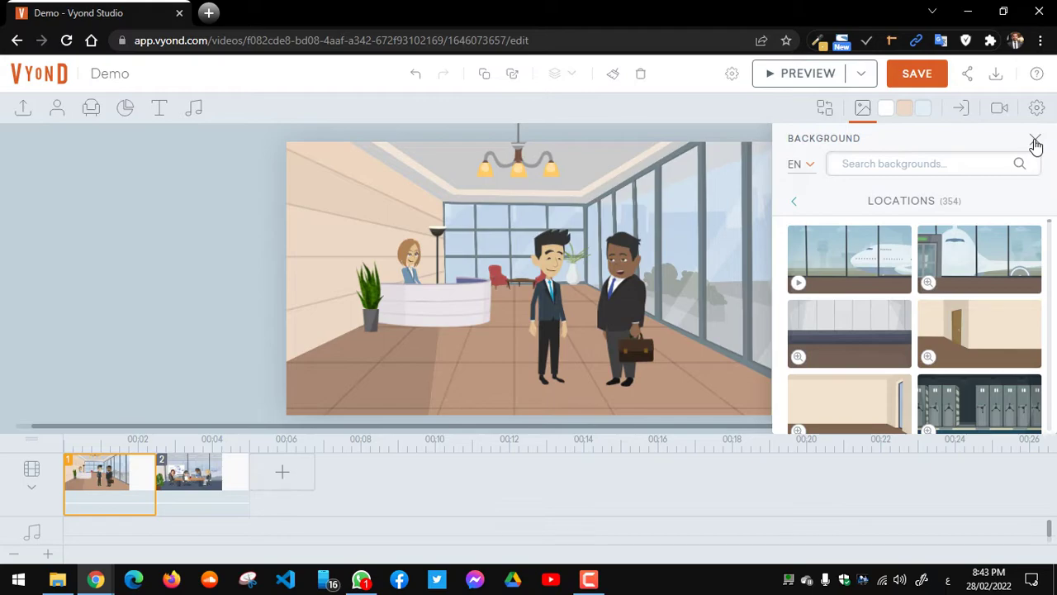
left_click(1036, 142)
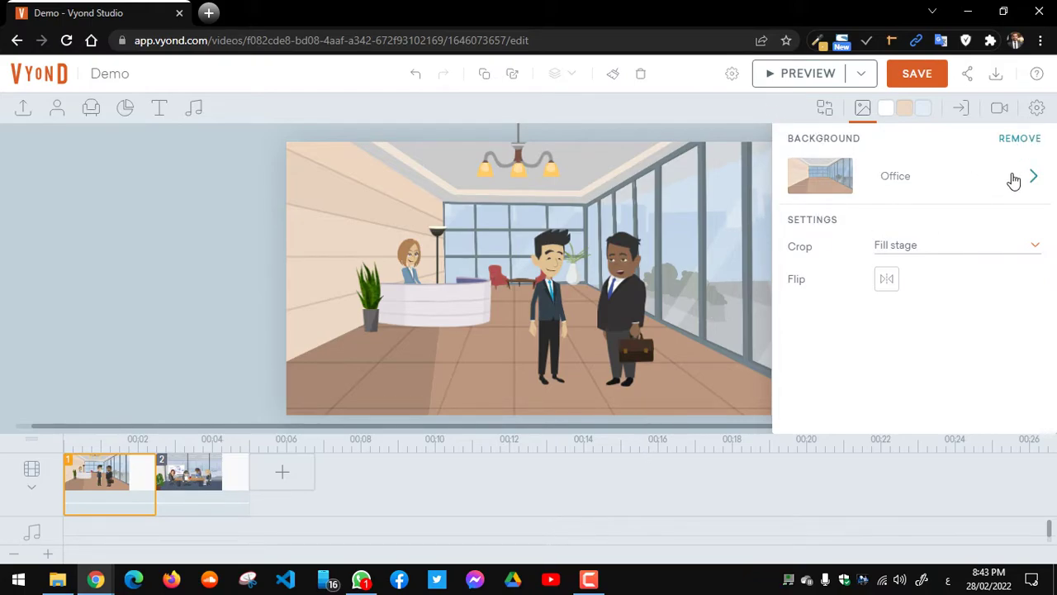
left_click(864, 111)
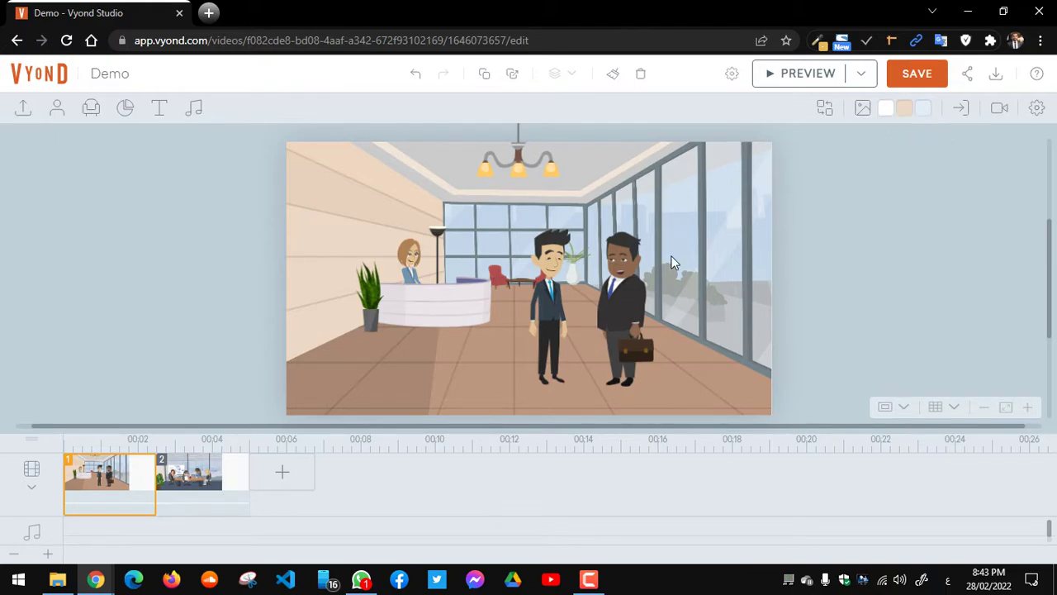
Step: Set the lobby wall colour to dark brown 693C13 in RGB mode and close the picker
left_click(905, 113)
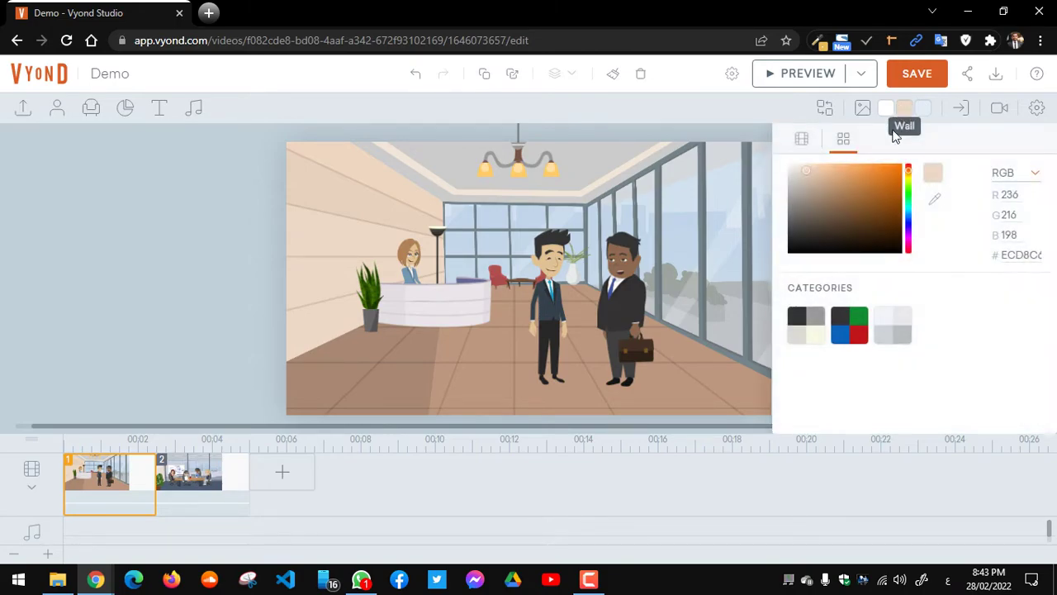
left_click(877, 198)
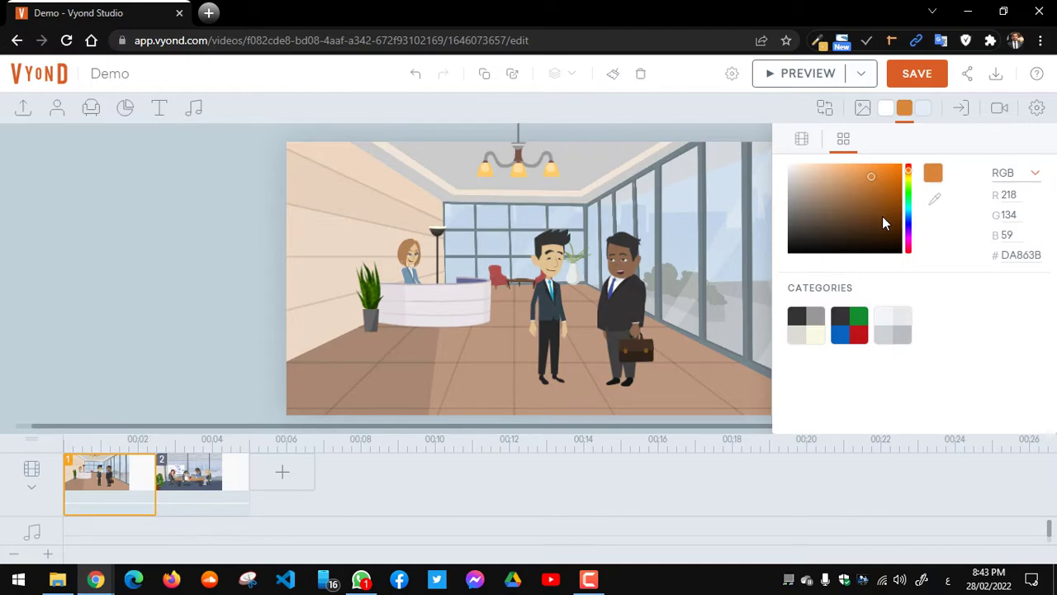
left_click(882, 216)
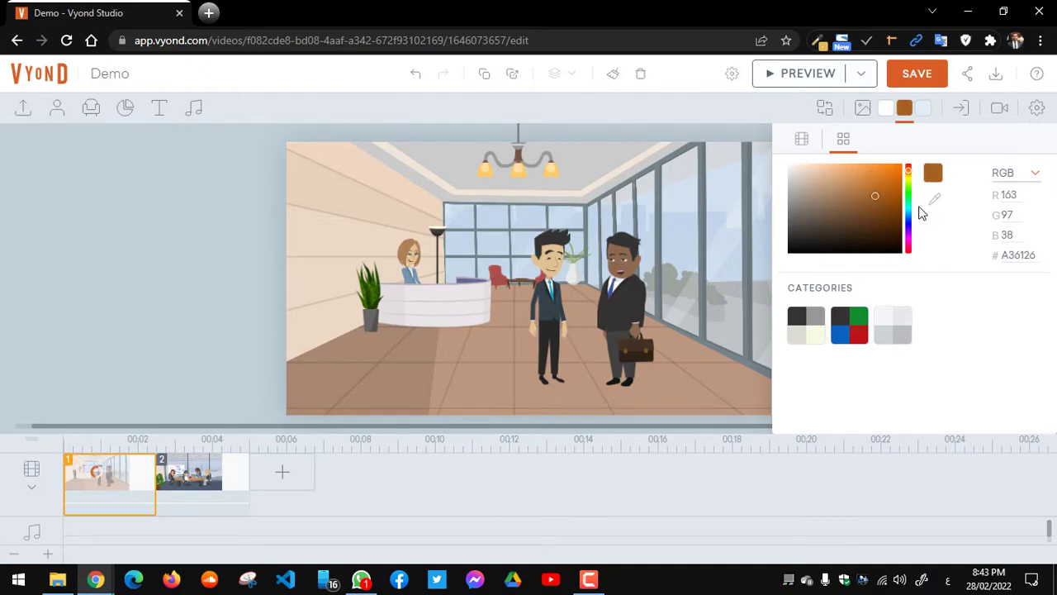
double_click(1017, 255)
type("693C13")
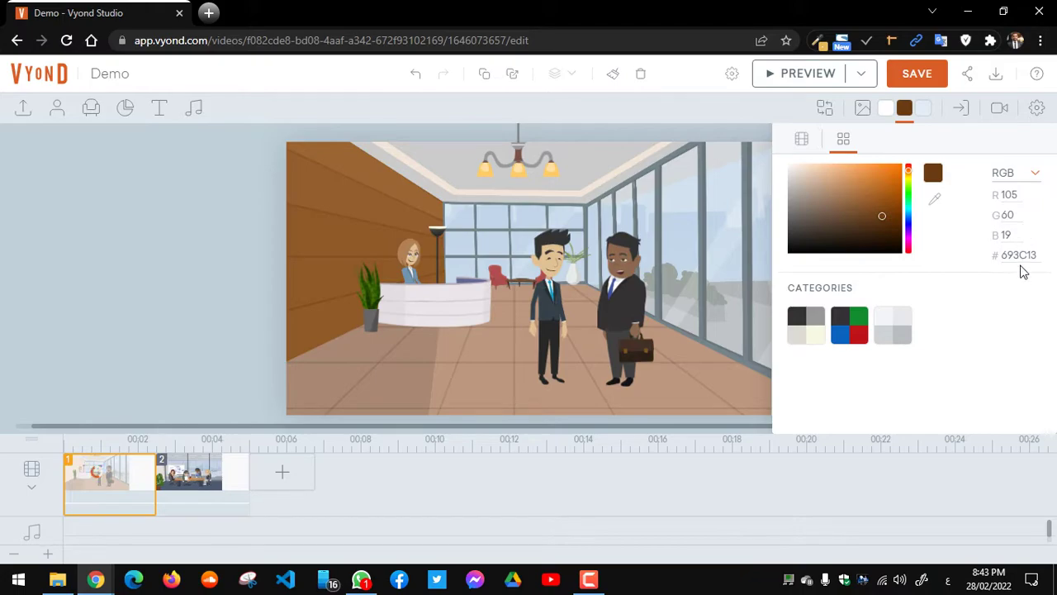
left_click(1034, 171)
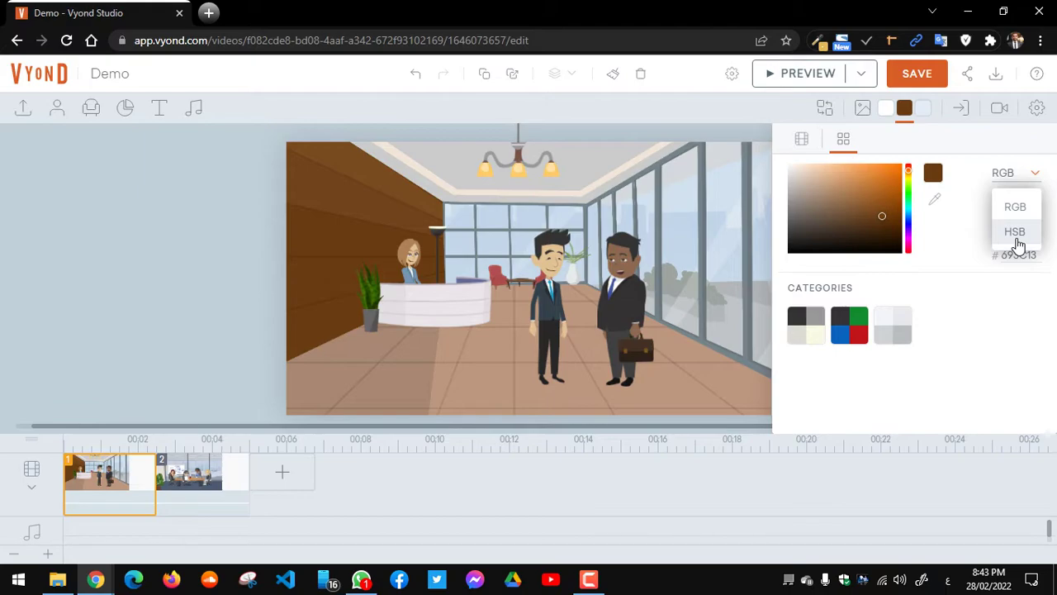
left_click(966, 310)
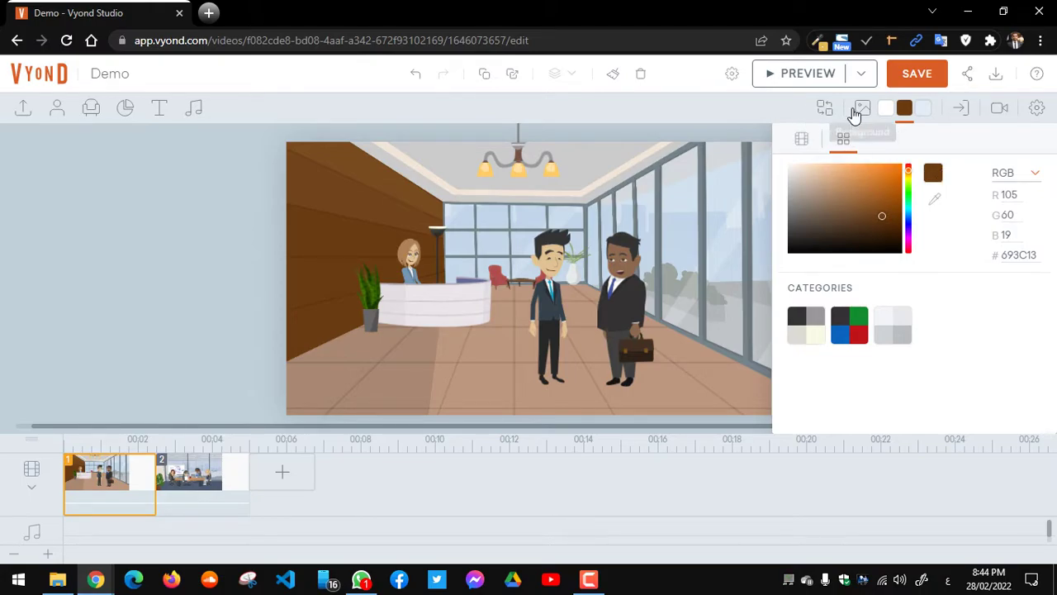
left_click(904, 111)
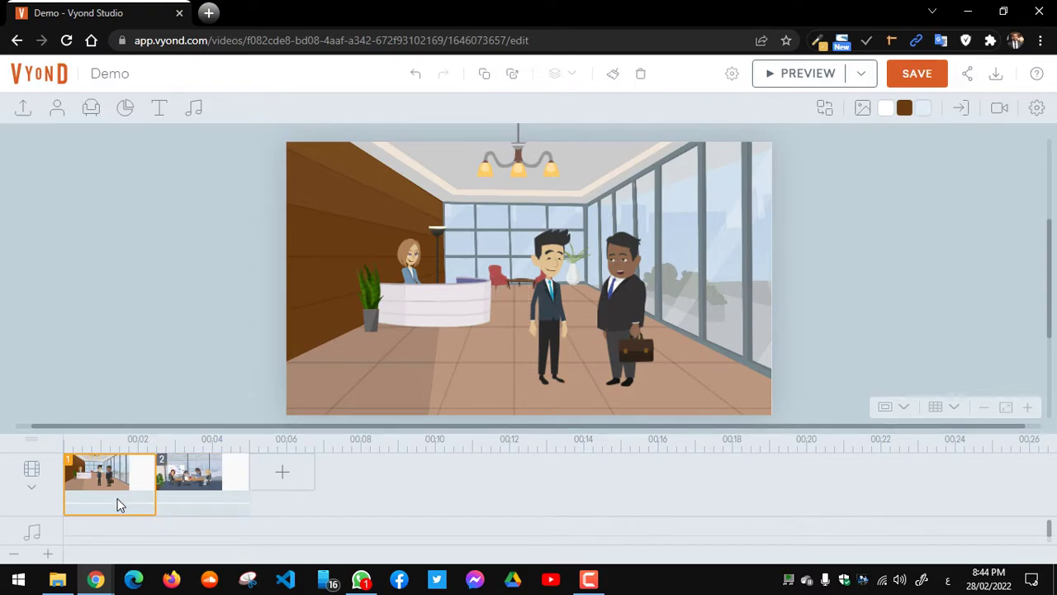
left_click(232, 513, "shift")
Step: Apply a 1-second Motion Graphics - Rings transition to the lobby scene and dismiss the timeline tip
left_click(962, 117)
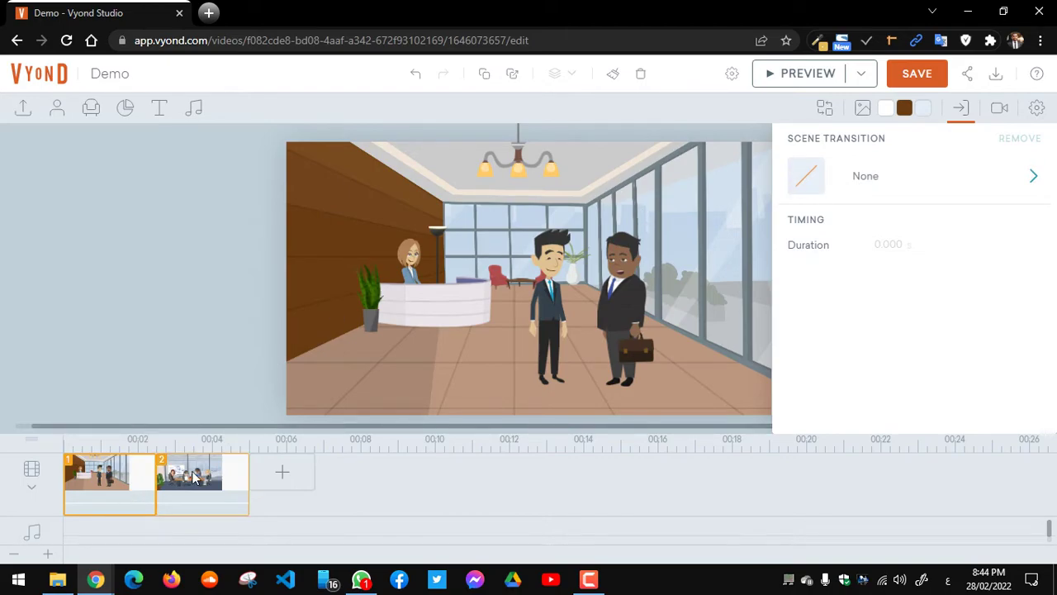
mouse_move(98, 583)
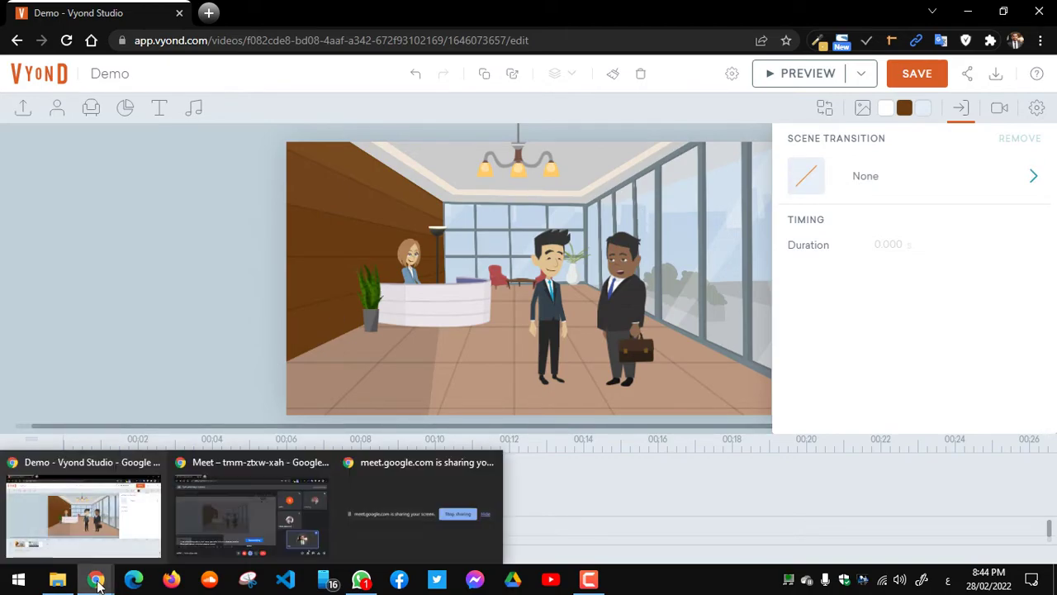
left_click(265, 527)
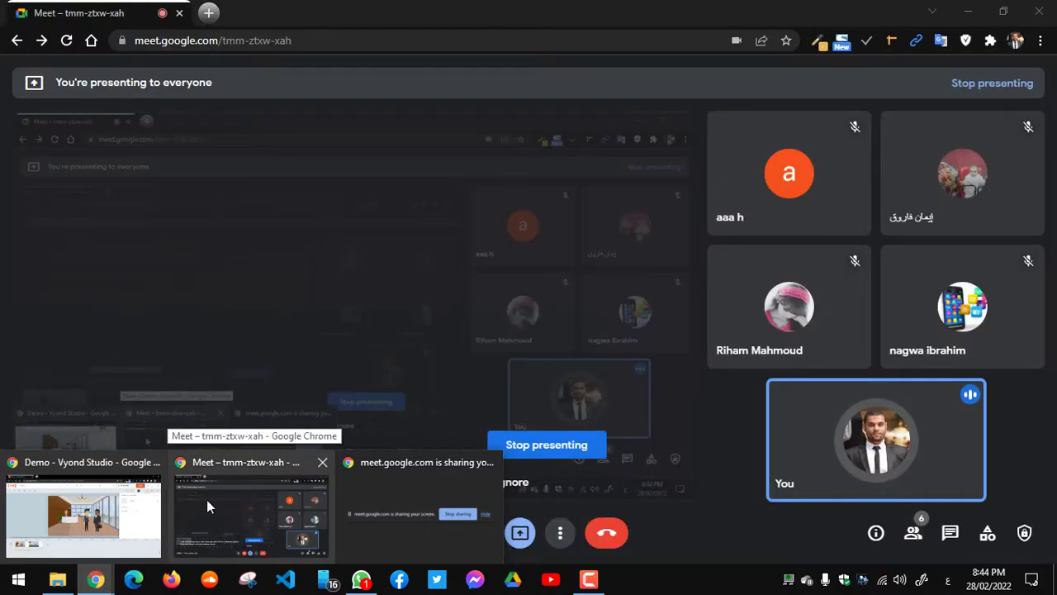
key("alt+Tab")
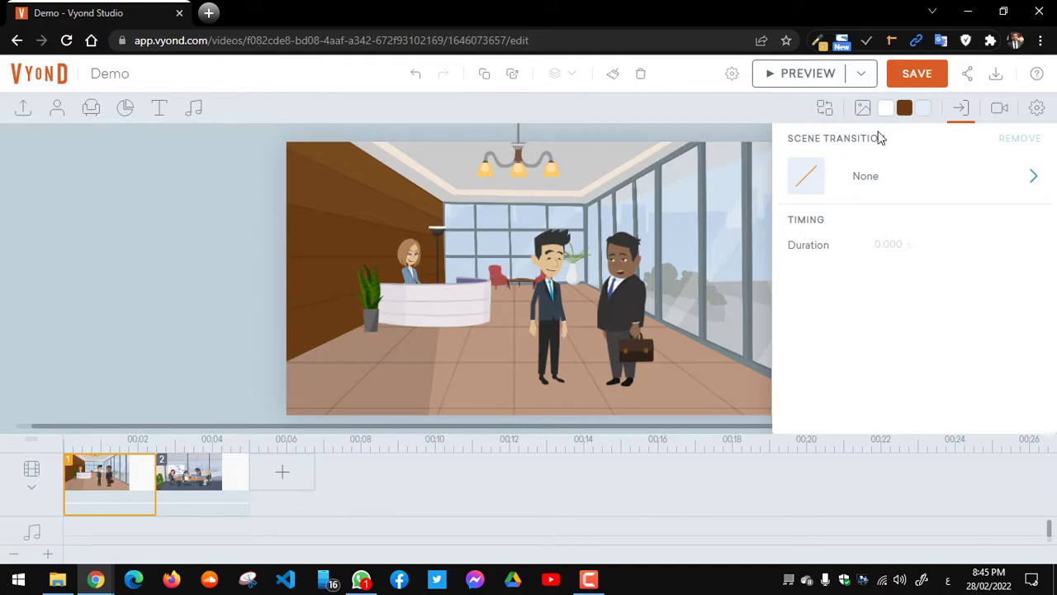
left_click(875, 179)
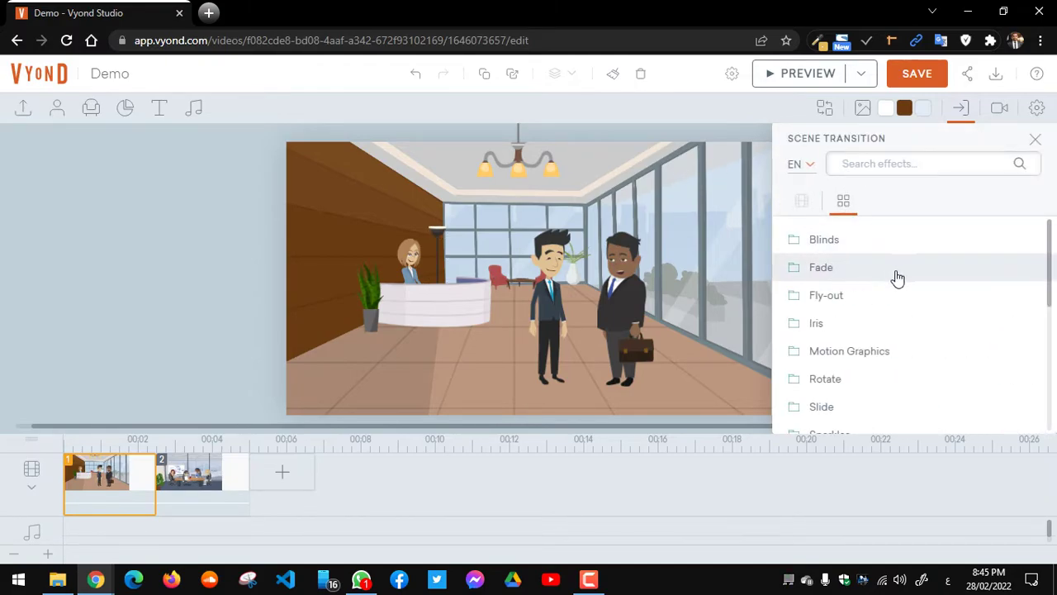
left_click_drag(1049, 291, 1049, 289)
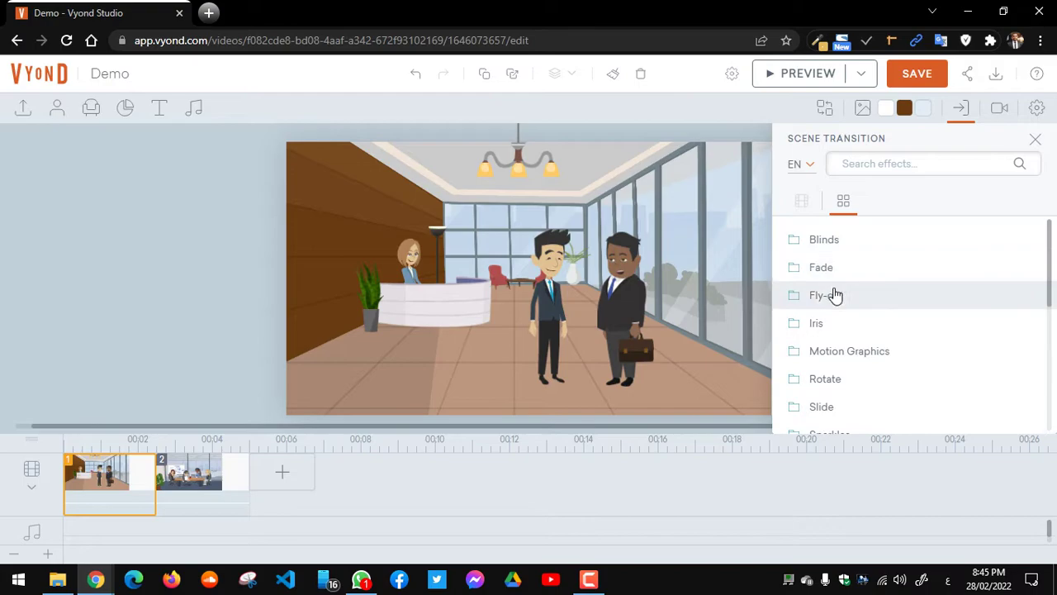
left_click(860, 363)
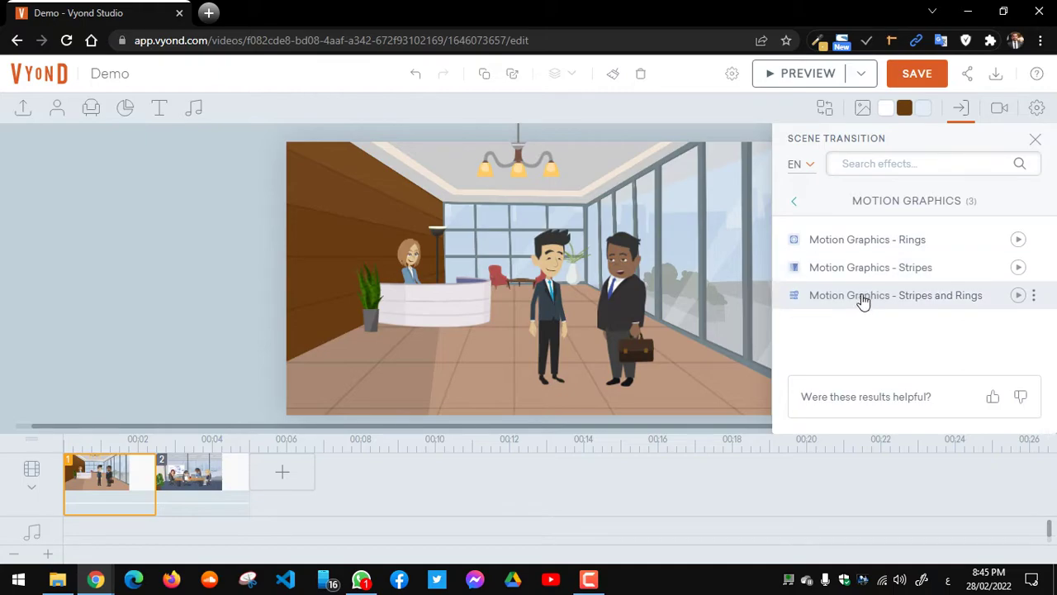
left_click(867, 240)
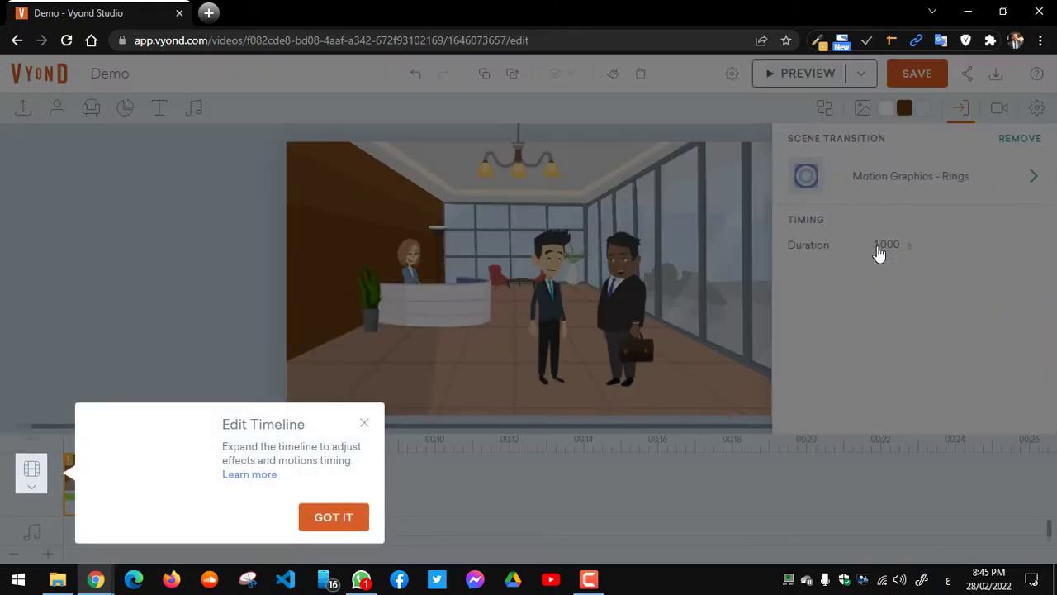
left_click(322, 519)
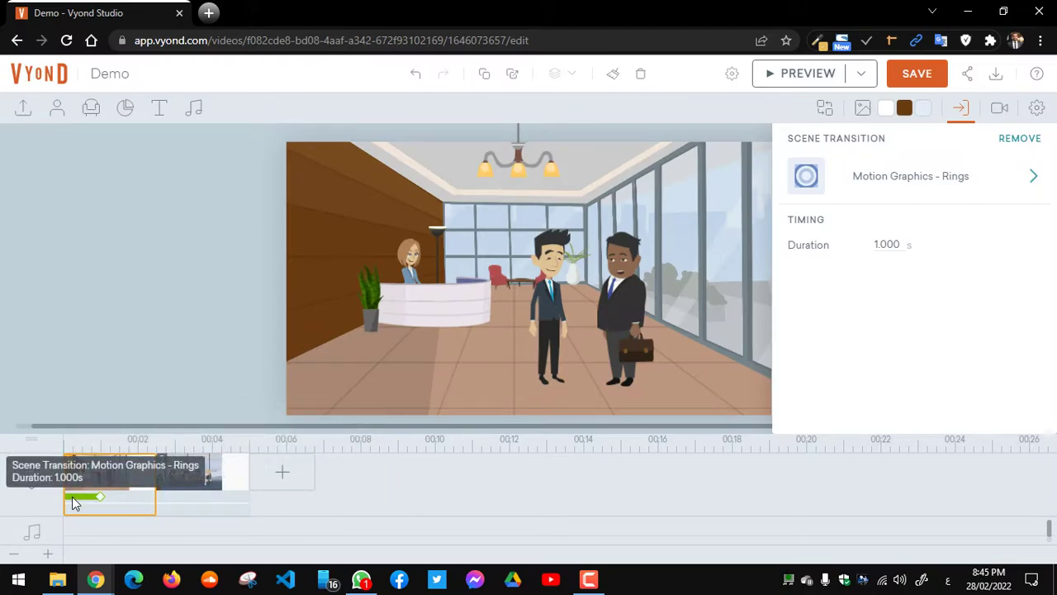
Step: Preview the animation, exit the preview, and switch back to the Vyond editor window
left_click(815, 85)
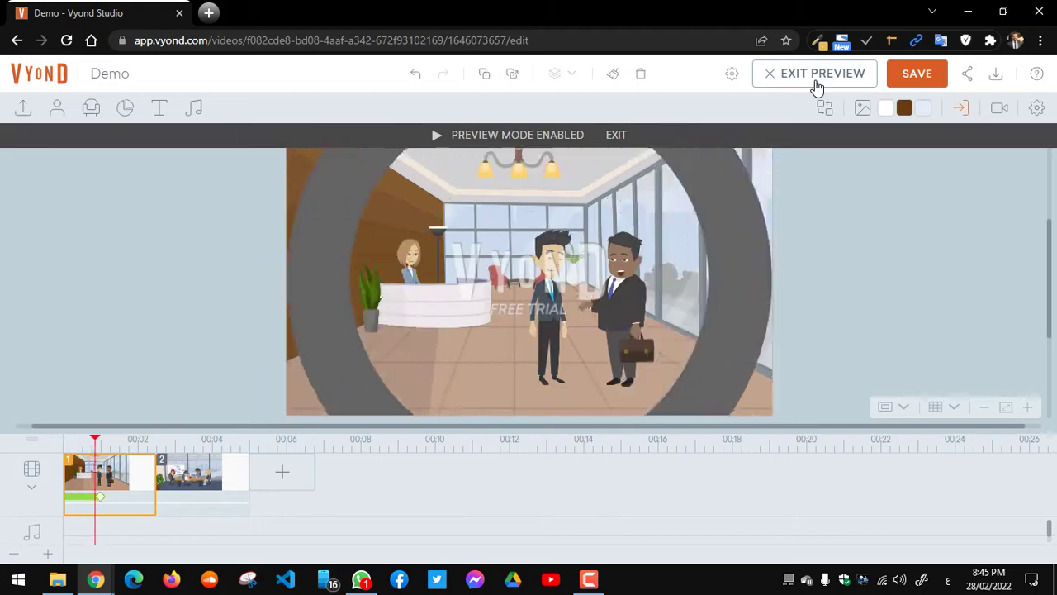
left_click(816, 76)
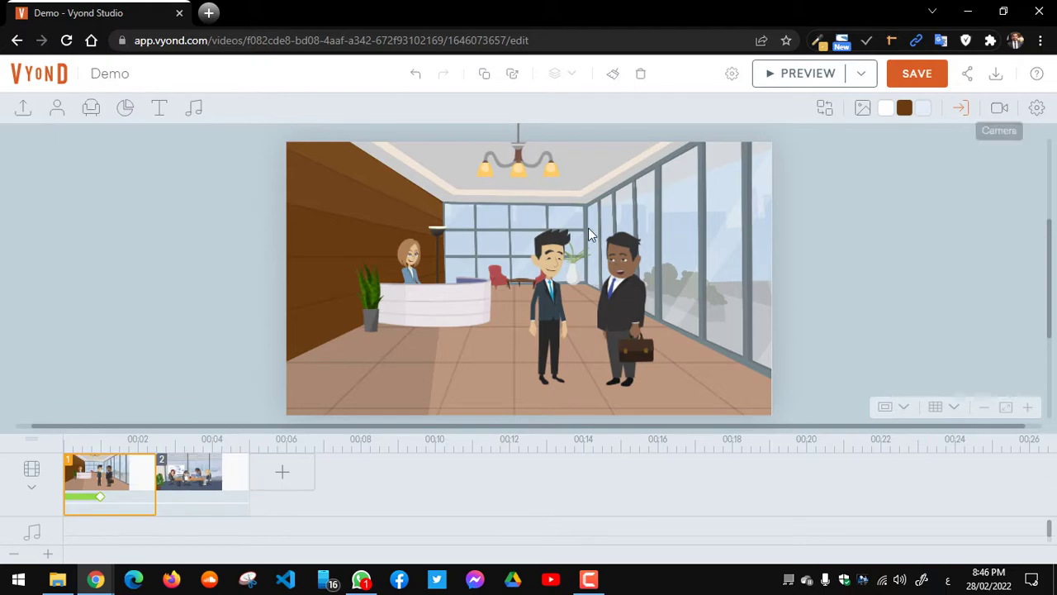
mouse_move(105, 583)
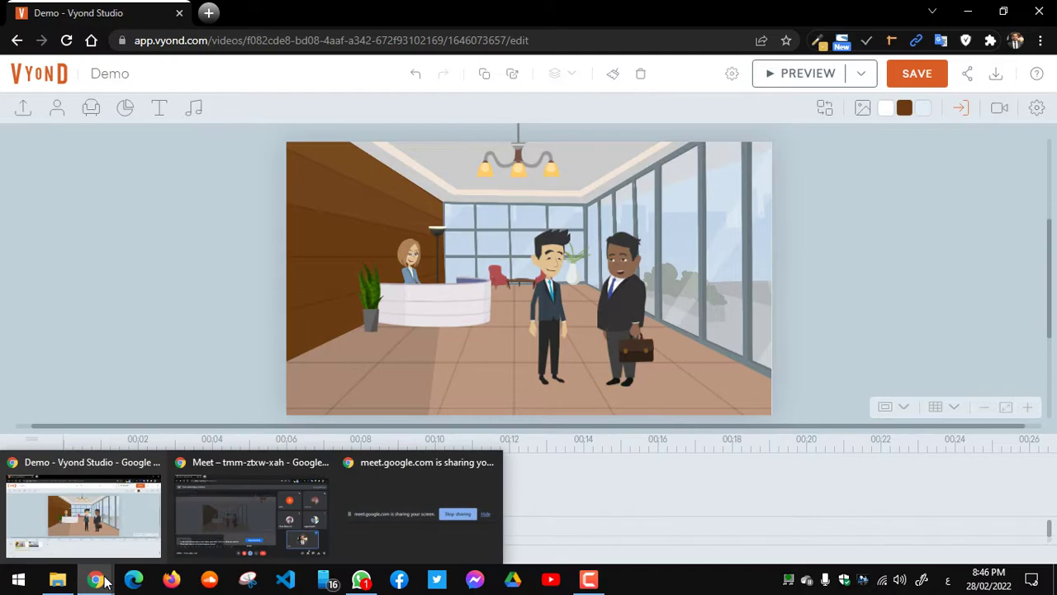
mouse_move(245, 517)
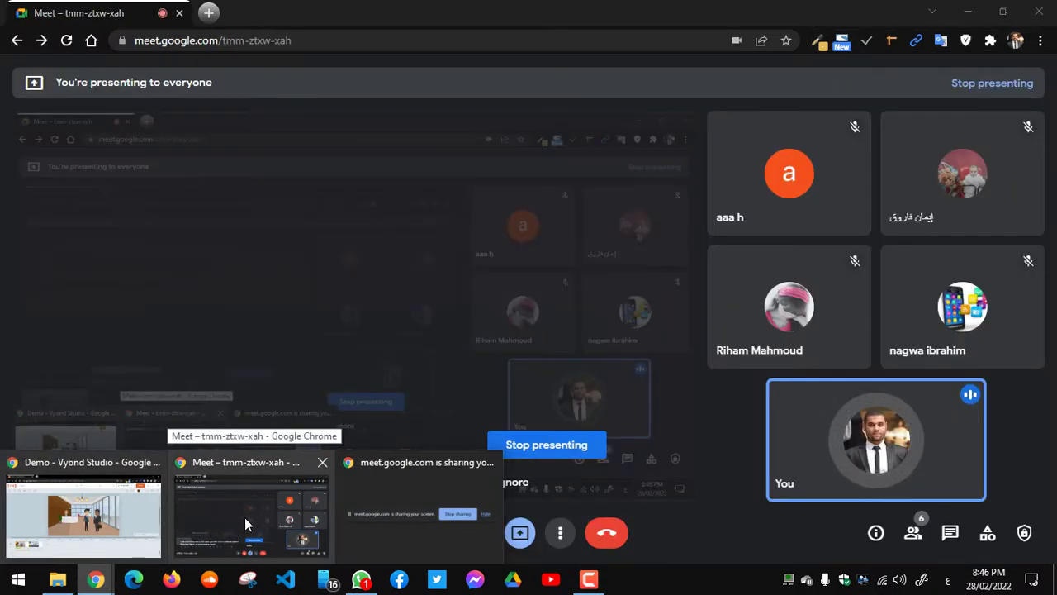
left_click(82, 508)
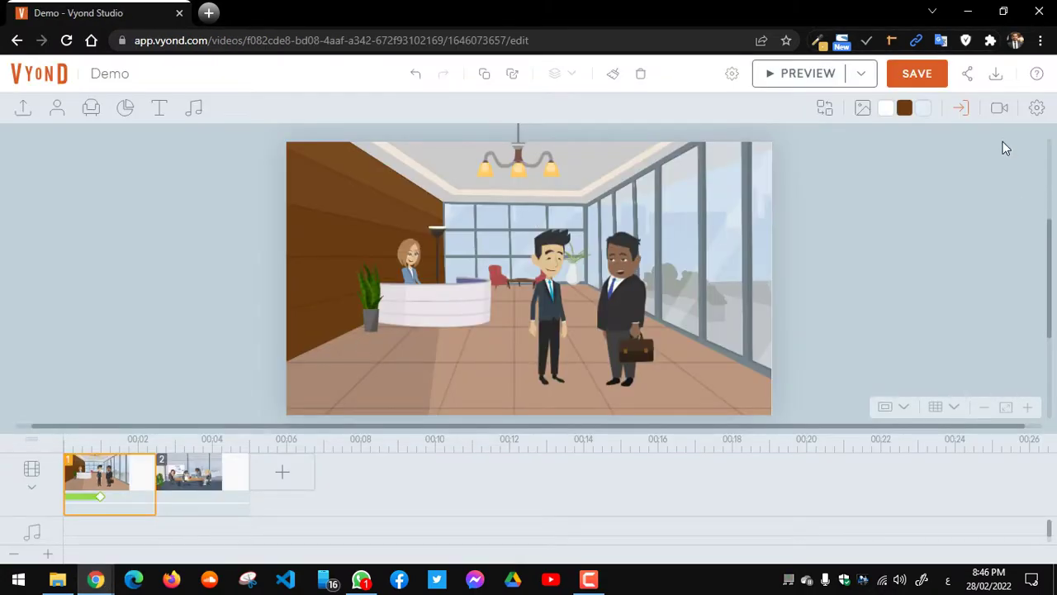
Step: Add a lobby camera framing the two businessmen at 270.70 × 152.27, then preview the video
left_click(1000, 116)
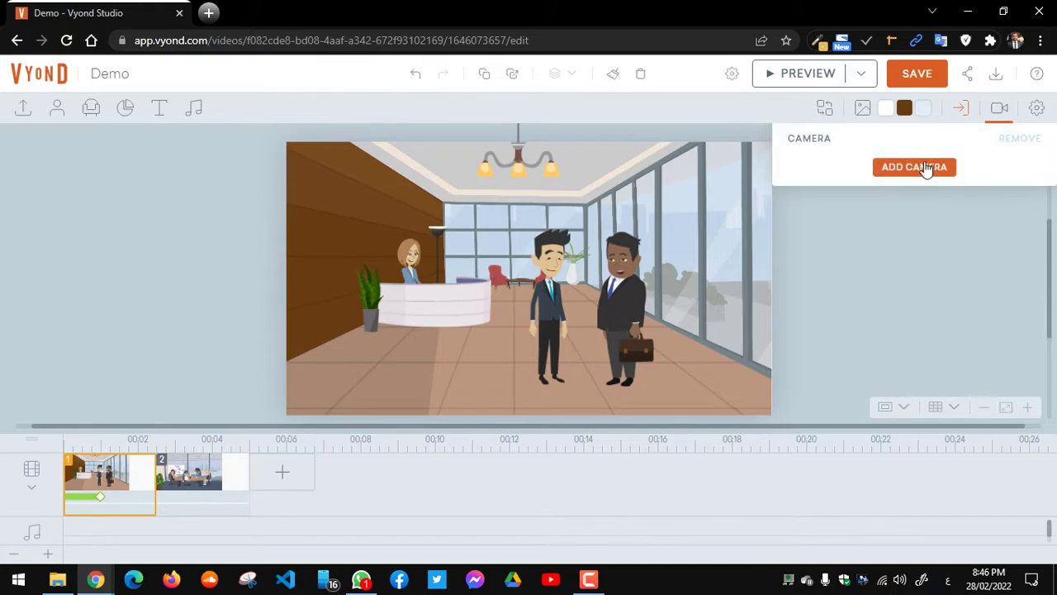
left_click(917, 168)
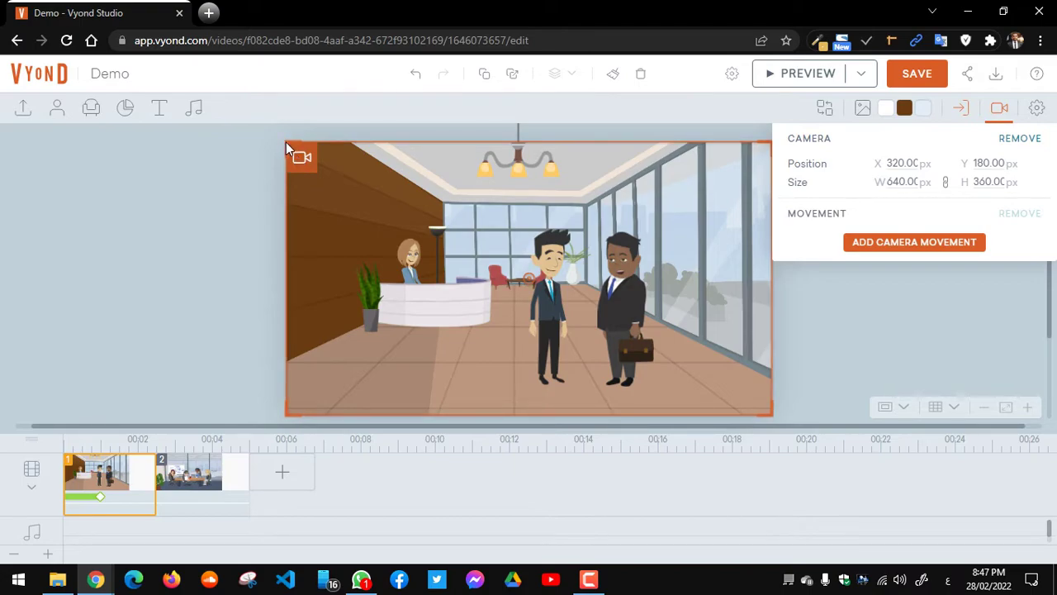
left_click_drag(286, 142, 509, 229)
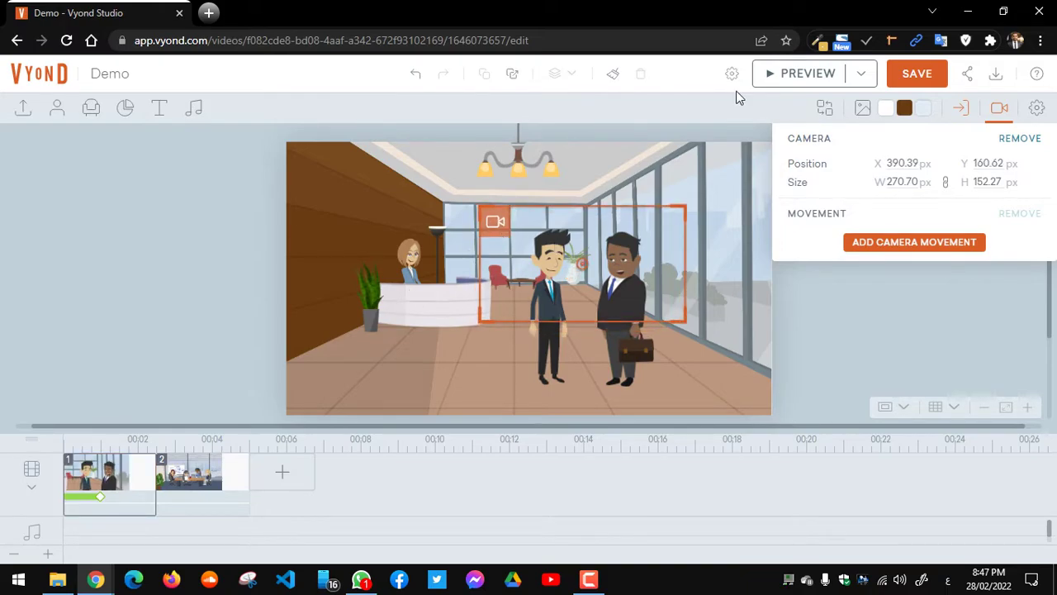
left_click(781, 75)
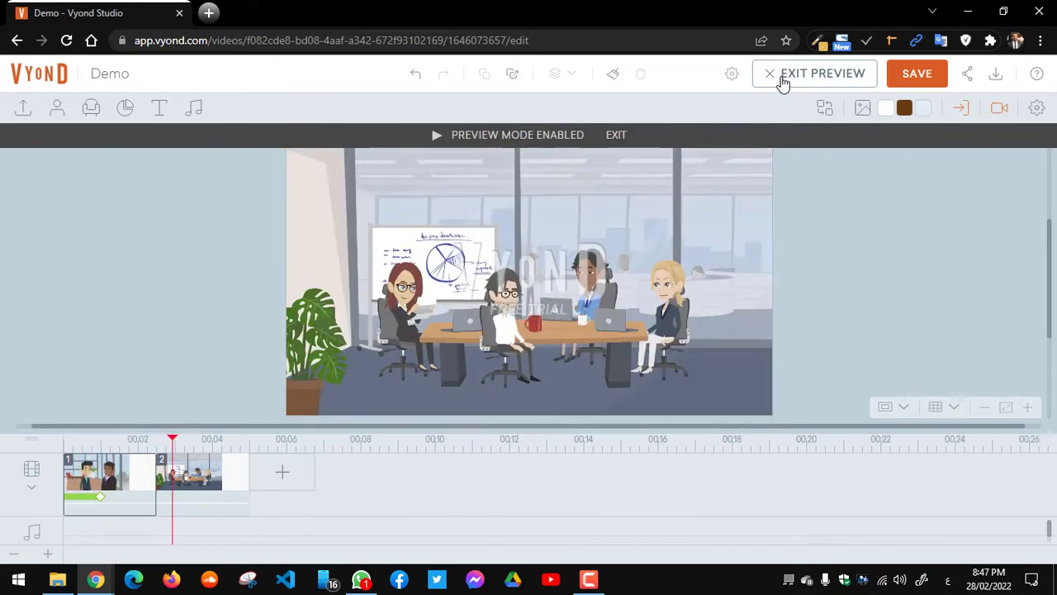
Step: Exit preview, delete the conference scene, and widen the lobby camera to the full 640×360 stage
left_click(786, 80)
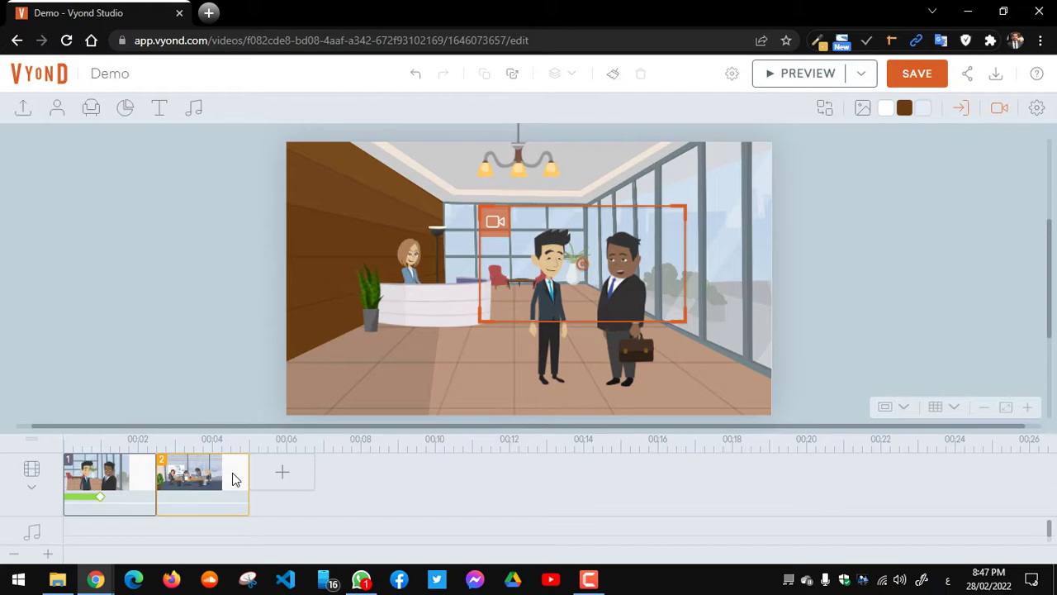
key("Delete")
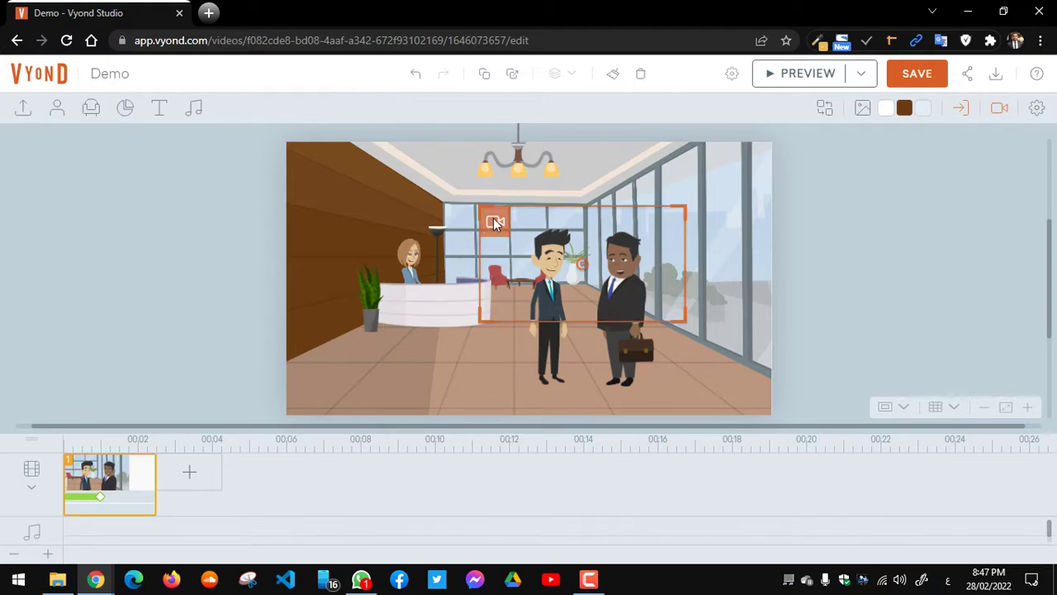
left_click_drag(494, 223, 322, 181)
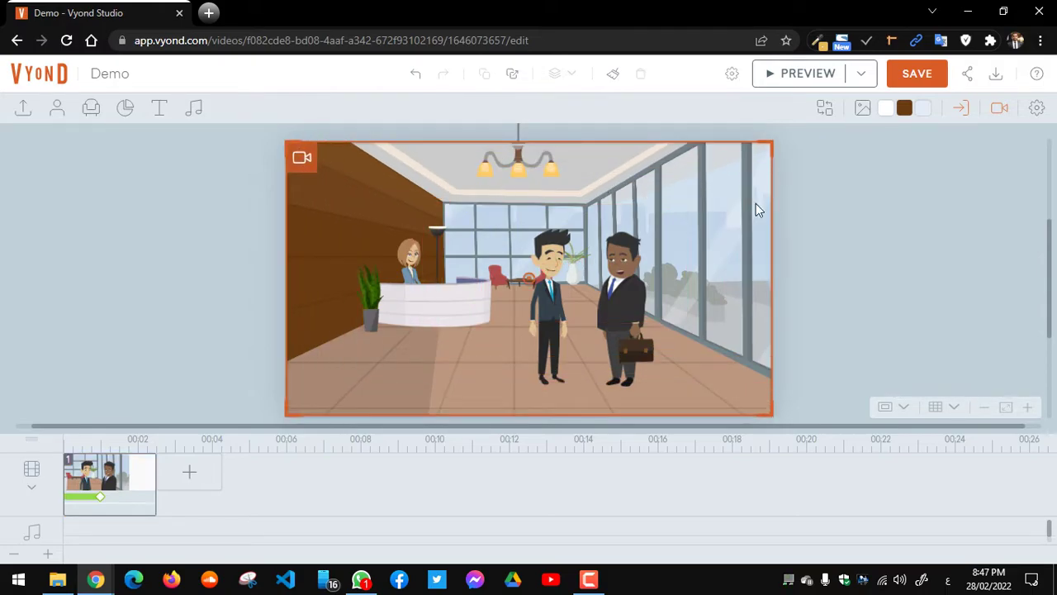
left_click(1002, 109)
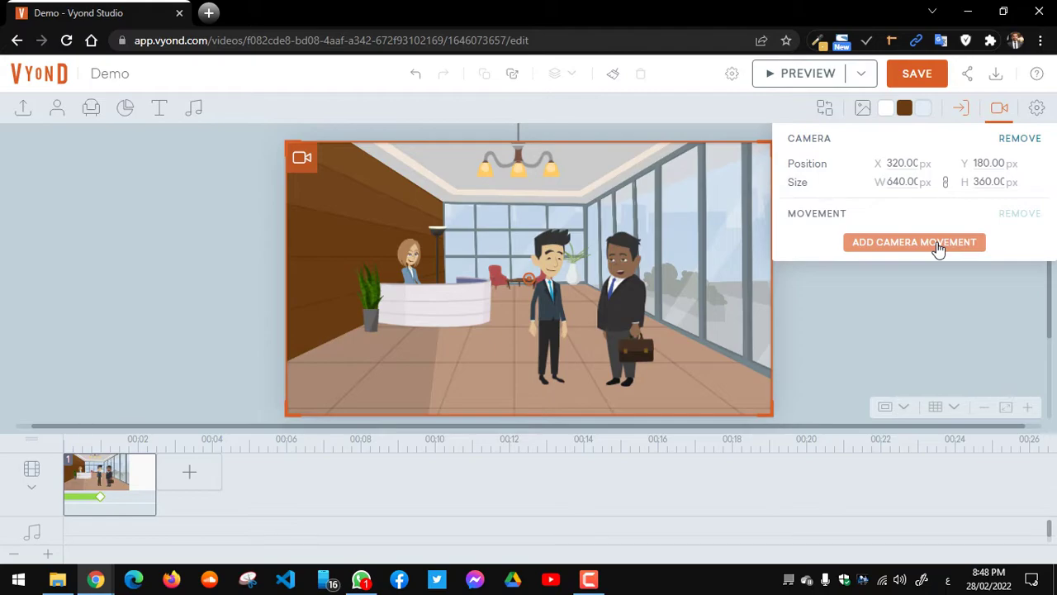
Step: Add a camera movement whose end frame closes on the two businessmen, then preview the zoom
left_click(938, 245)
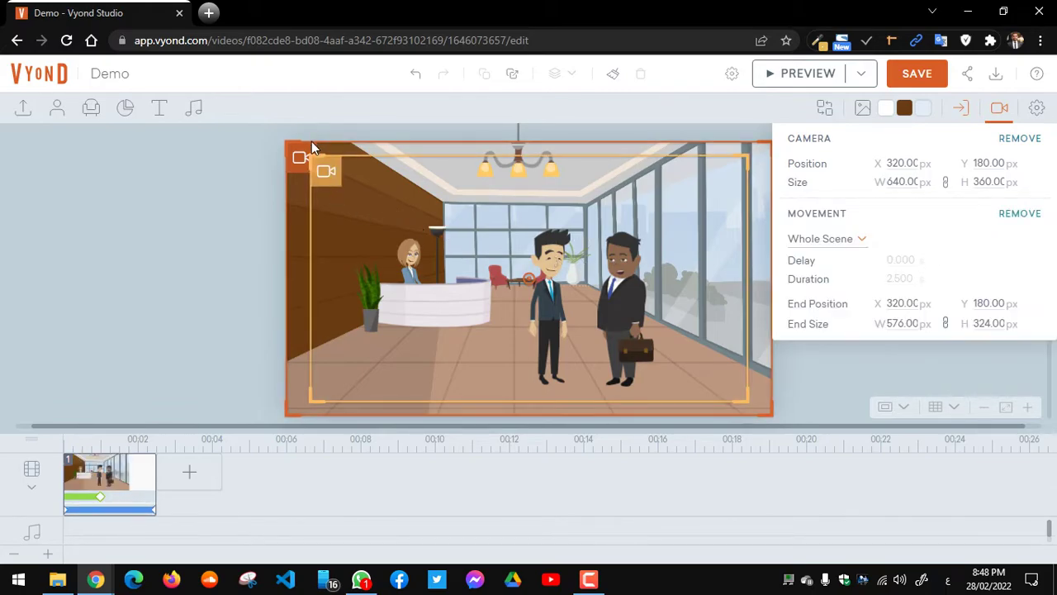
left_click_drag(312, 147, 521, 220)
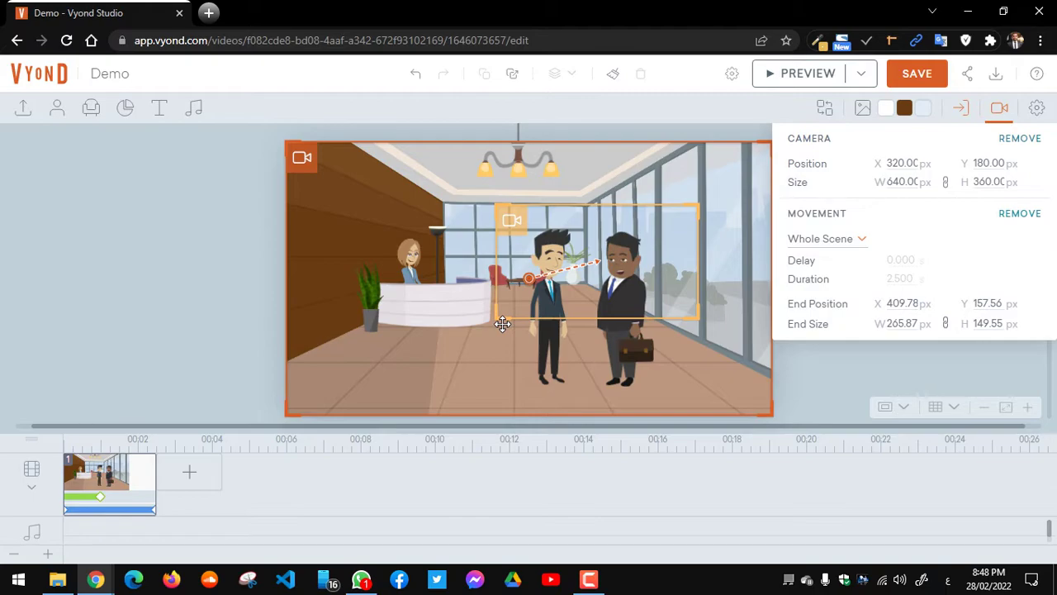
left_click(814, 74)
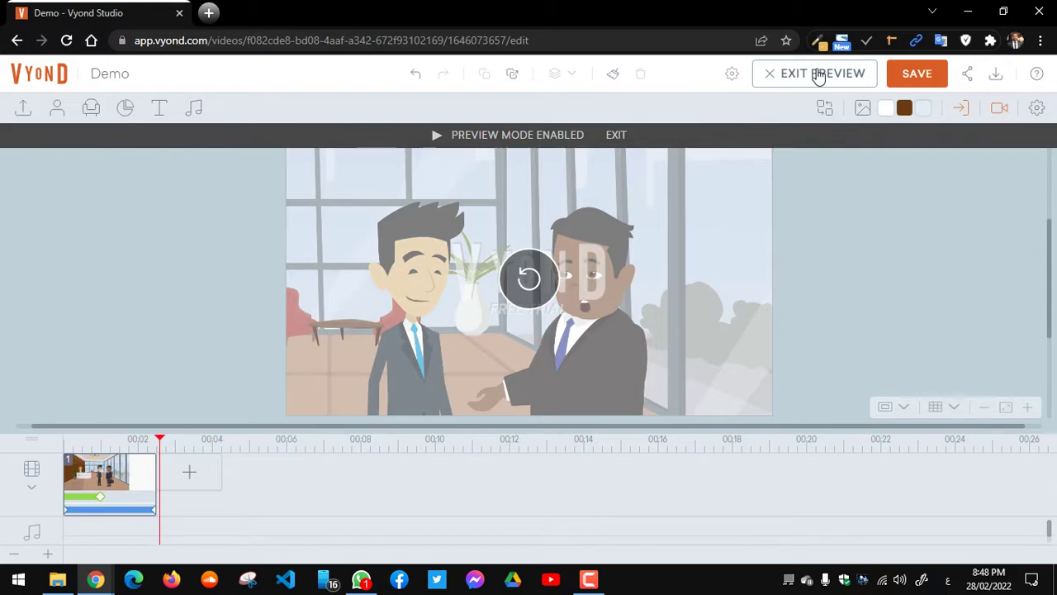
Step: Exit the preview to get back to the lobby scene editor
left_click(615, 136)
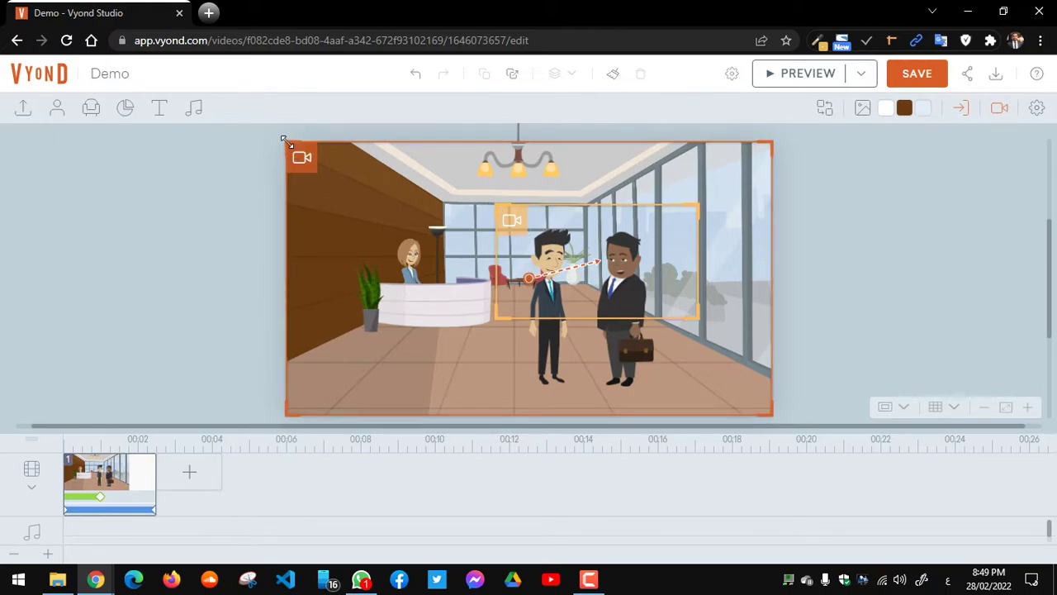
Step: Frame the start camera tightly on the two men and the end camera on the whole lobby, then preview
left_click_drag(288, 142, 535, 242)
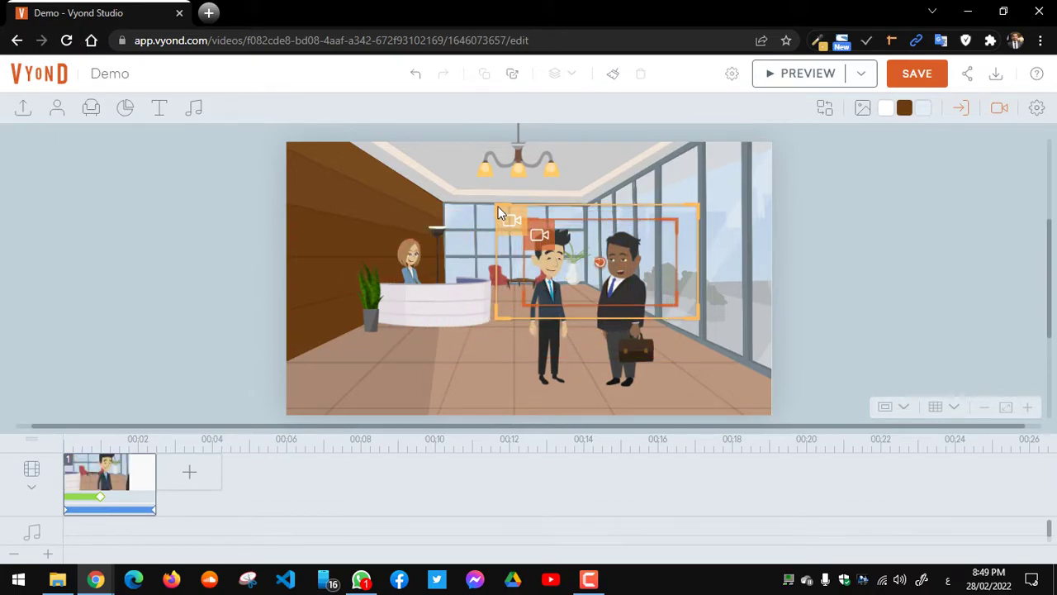
left_click_drag(498, 207, 338, 150)
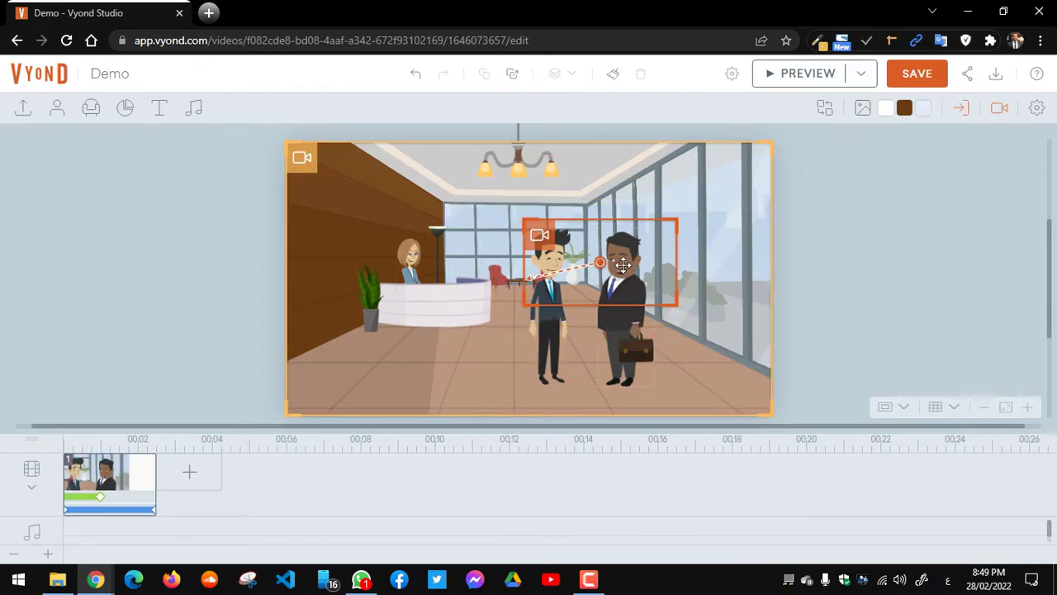
left_click(808, 73)
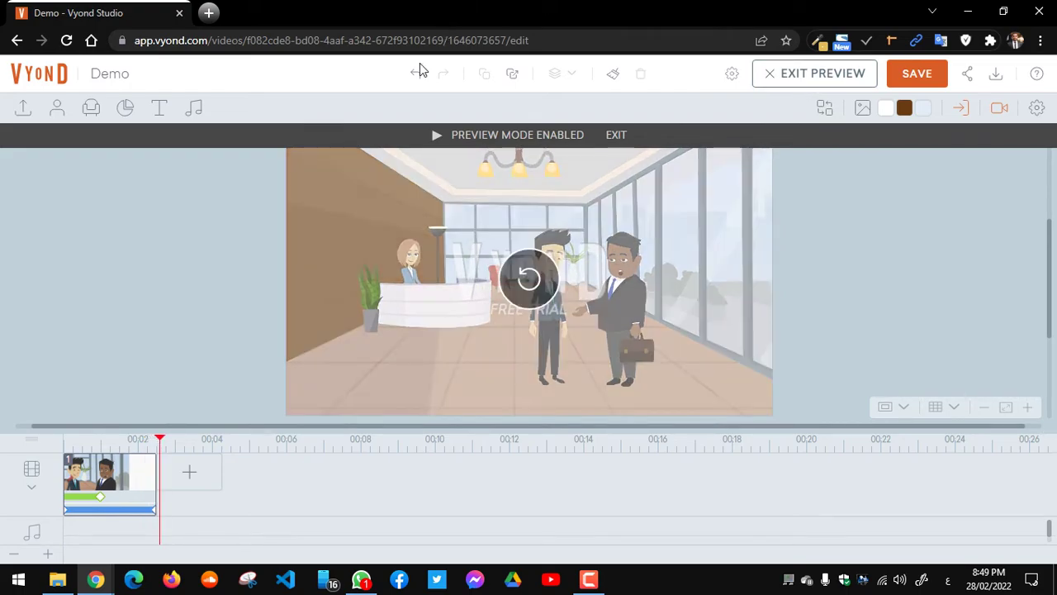
left_click(95, 580)
left_click(616, 135)
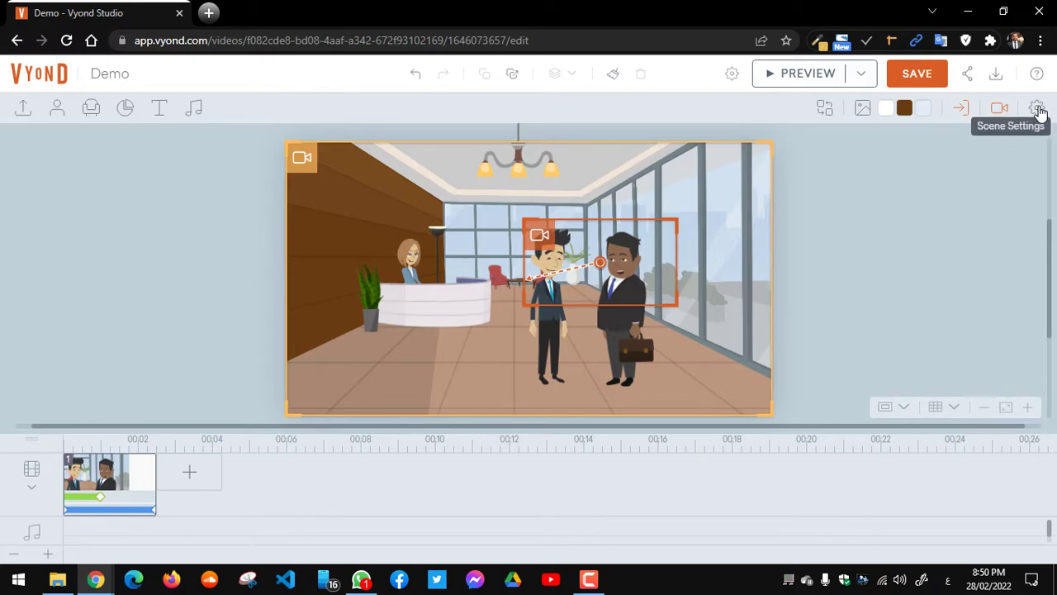
Step: Set the scene duration to 5 seconds in Scene Settings
left_click(1039, 113)
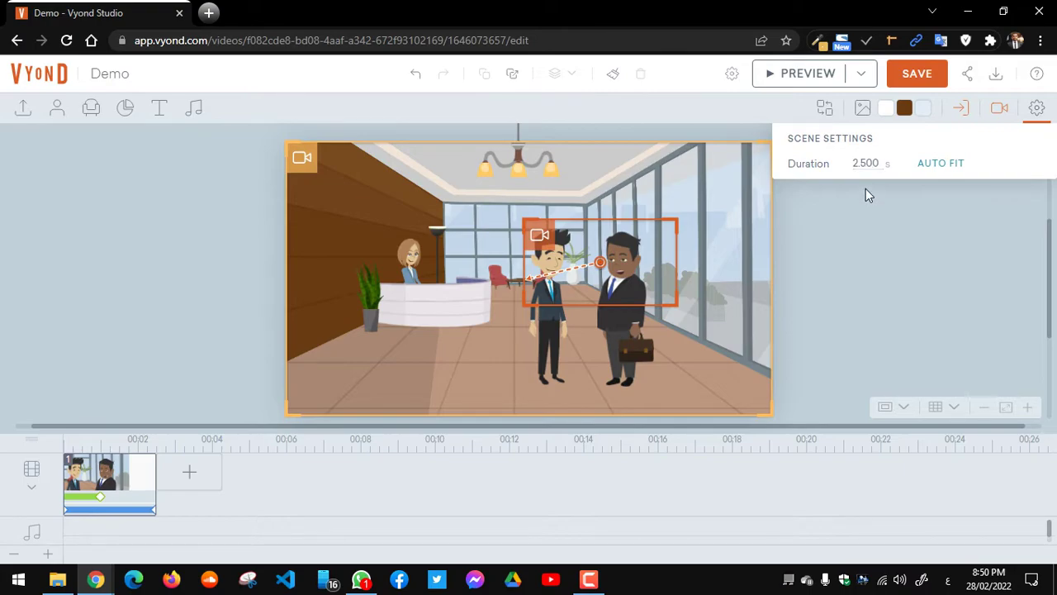
left_click(871, 163)
type("5")
key("Return")
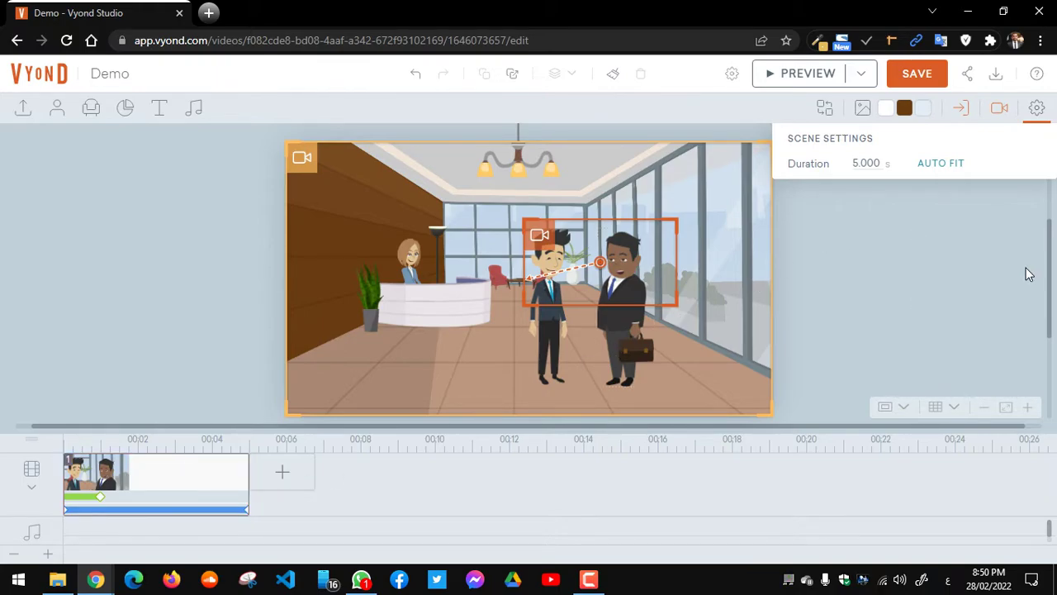
left_click(1036, 108)
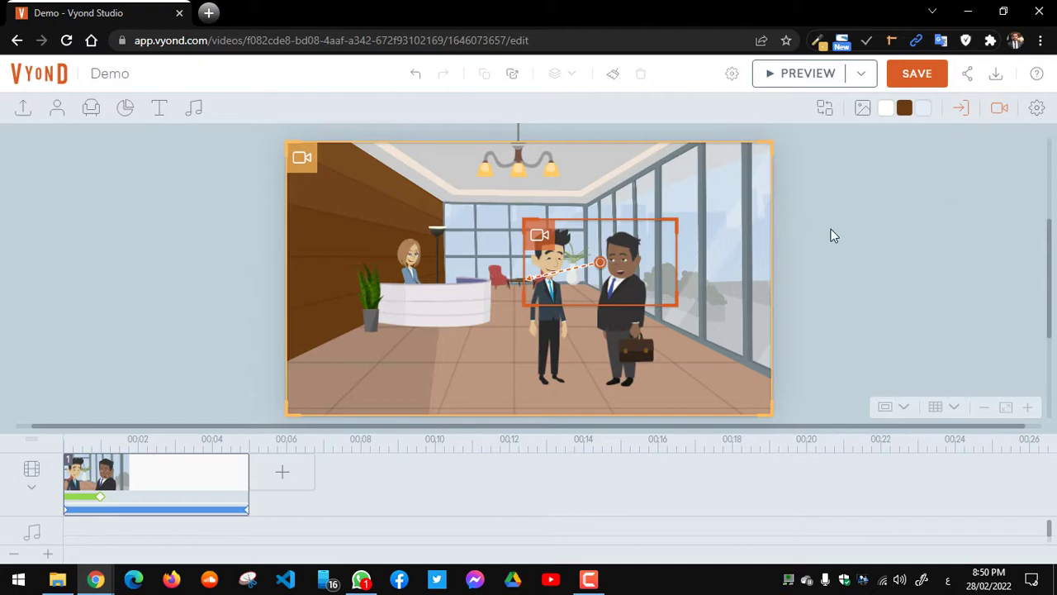
left_click(909, 409)
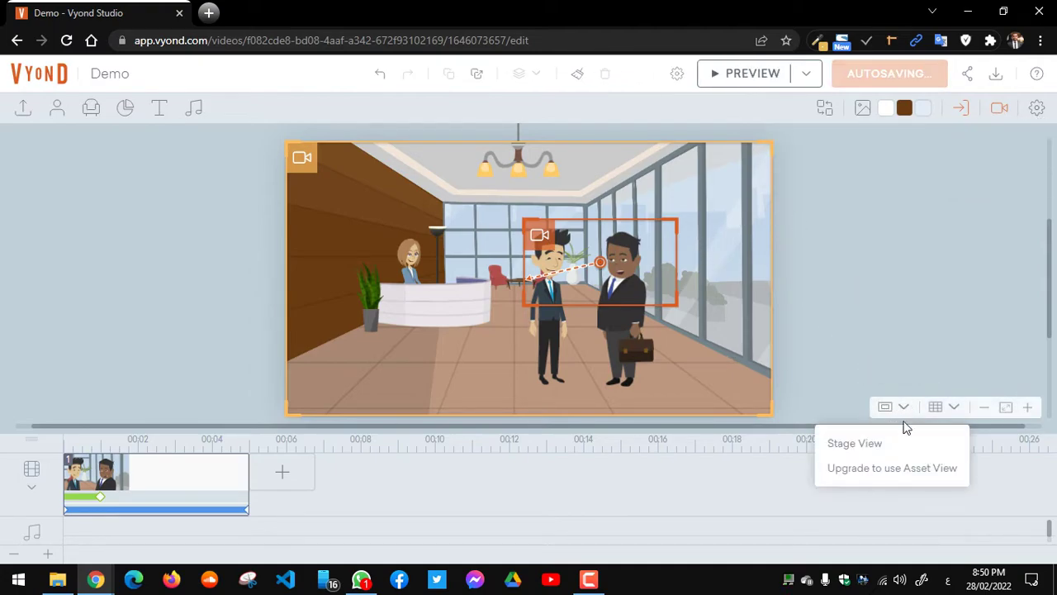
left_click(955, 409)
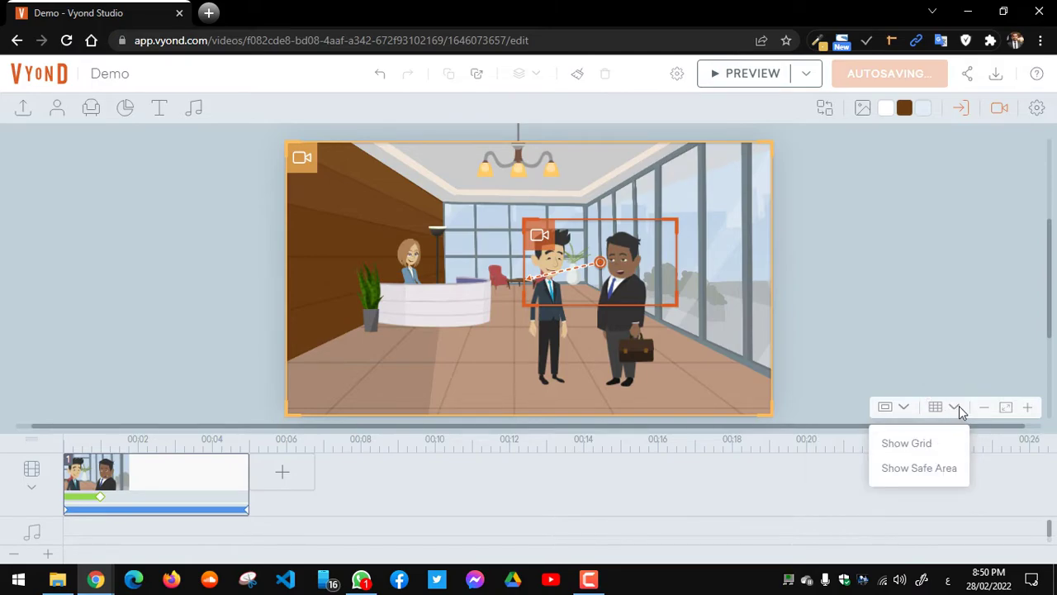
left_click(990, 360)
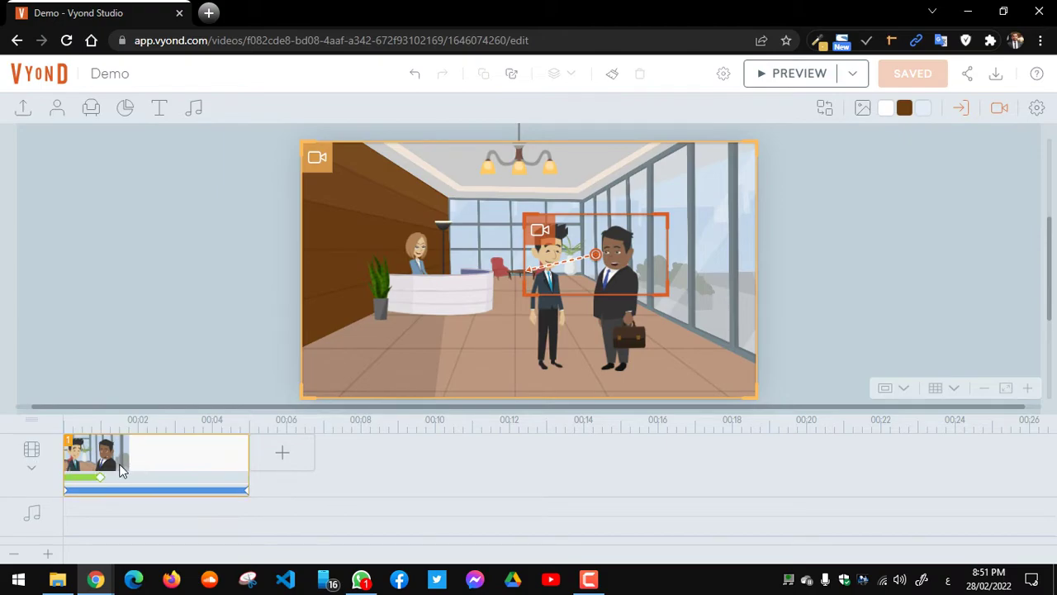
left_click(34, 473)
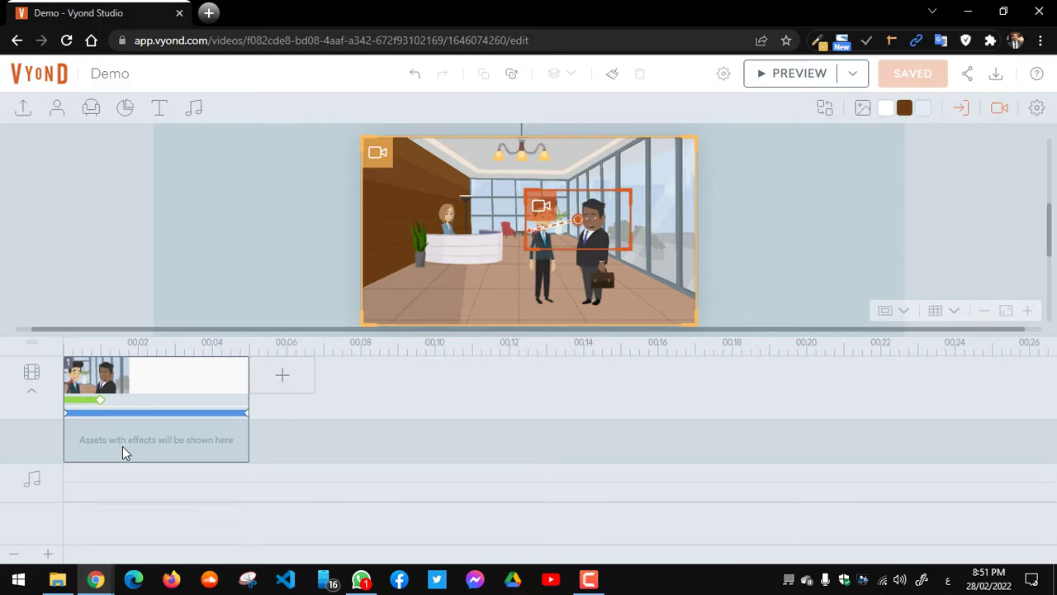
left_click(29, 401)
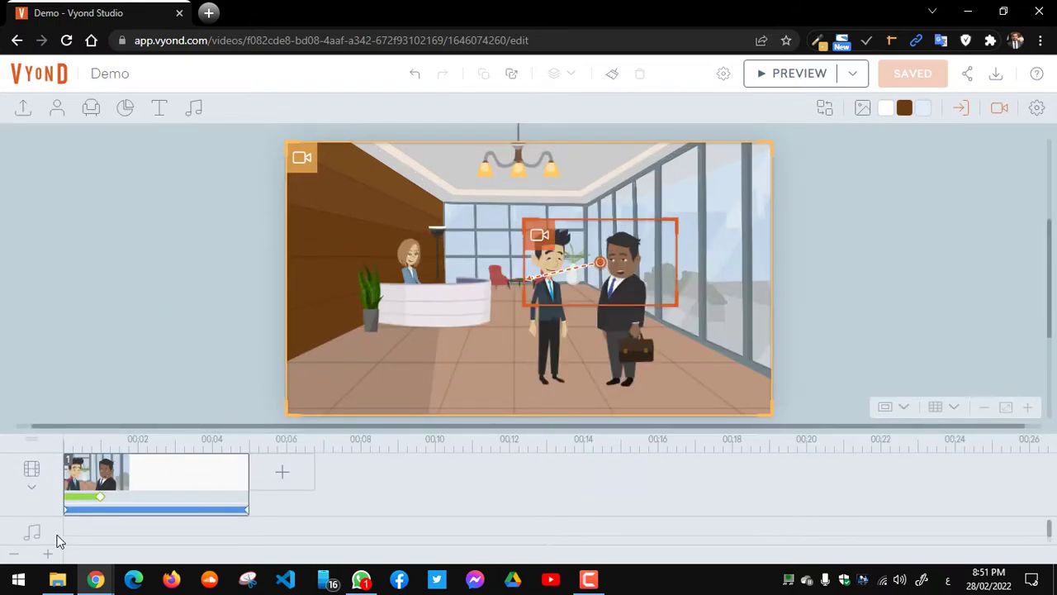
mouse_move(151, 514)
mouse_move(96, 579)
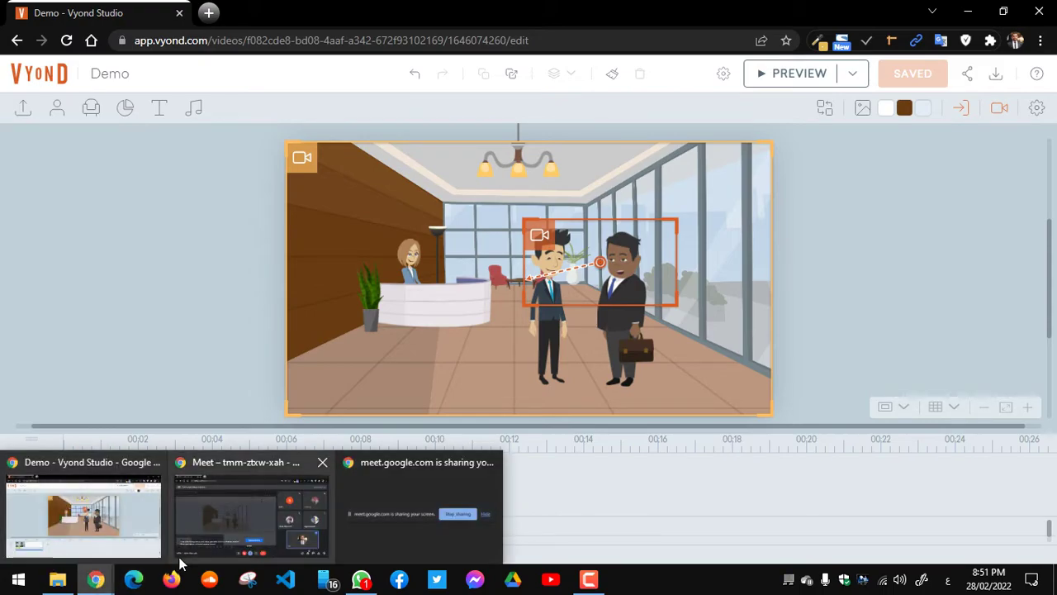
Step: Switch to the 'Demo - Vyond Studio' Chrome window
mouse_move(227, 537)
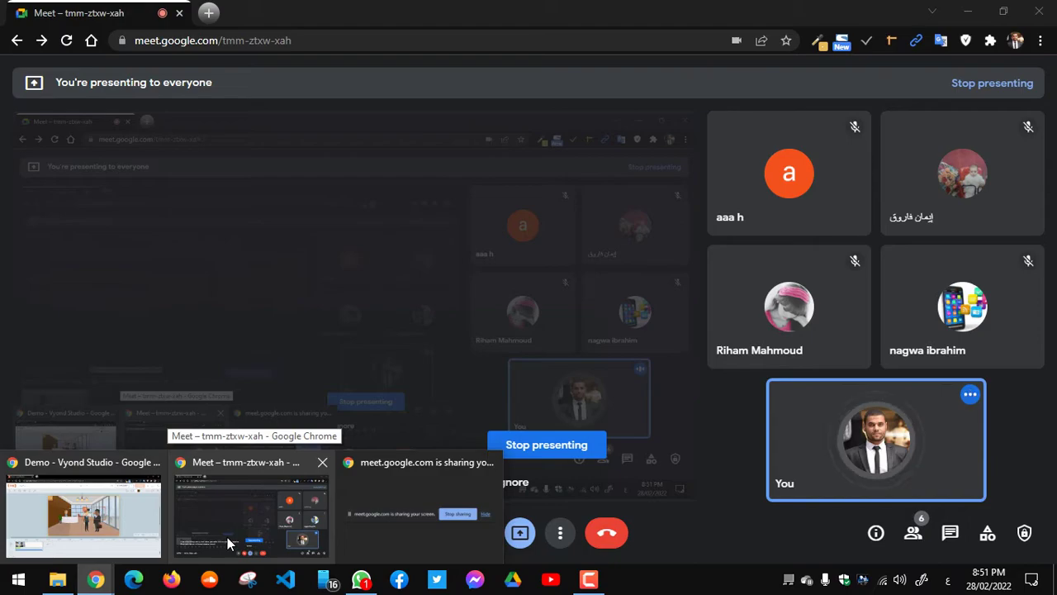
left_click(152, 476)
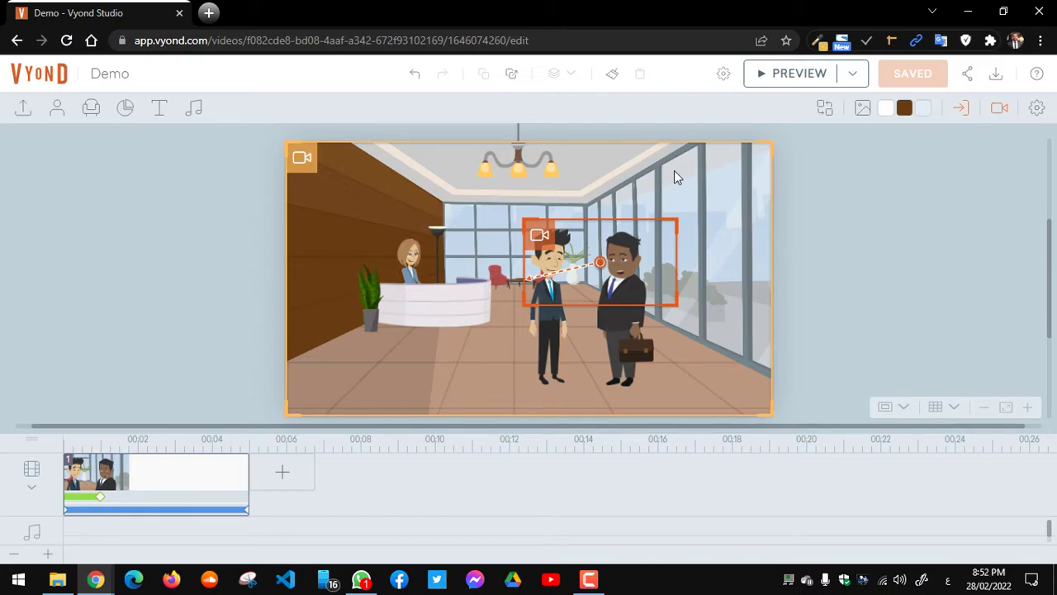
Step: Remove the camera movement and the scene camera
left_click(1002, 112)
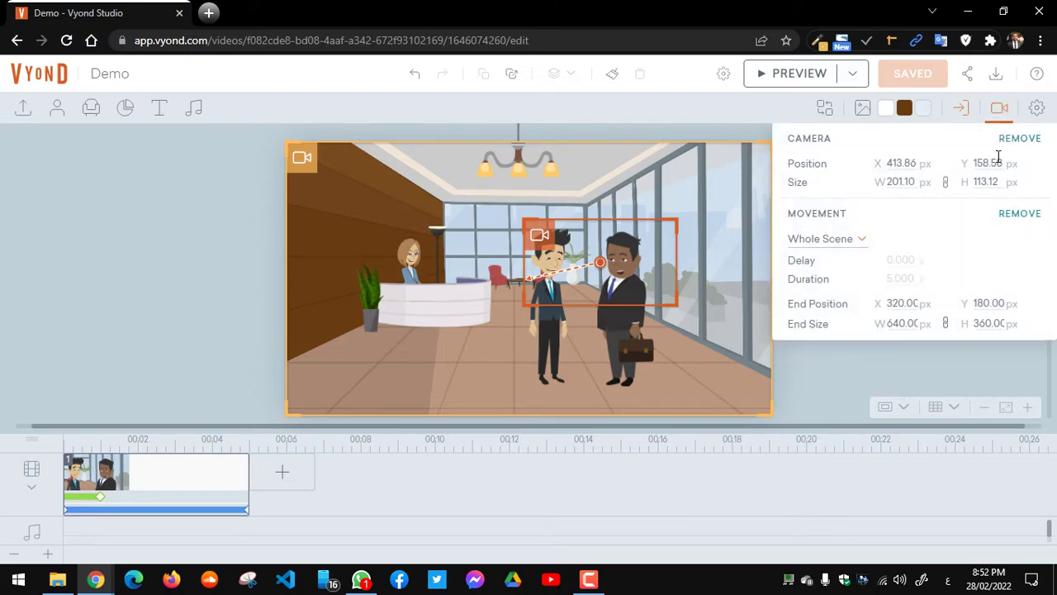
left_click(1020, 141)
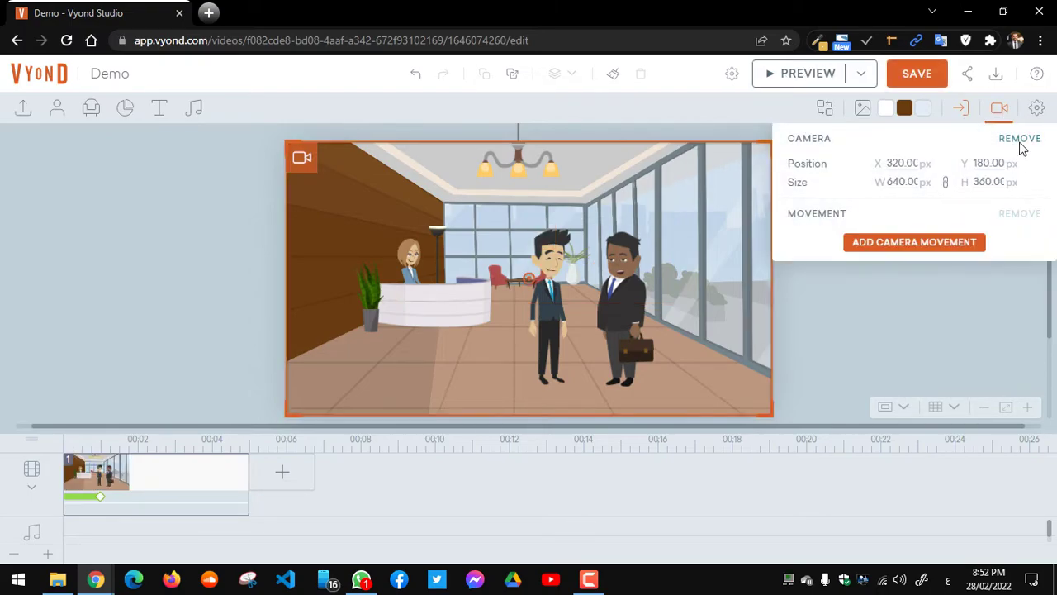
left_click(1016, 141)
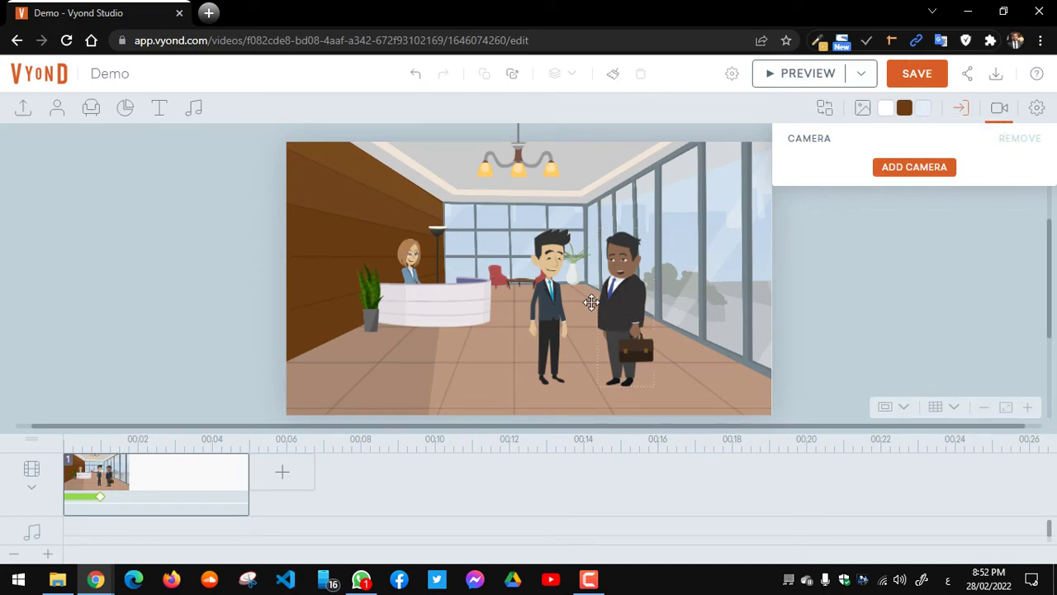
Step: Delete the middle businessman and open the action list for the briefcase-carrying businessman
left_click(627, 300)
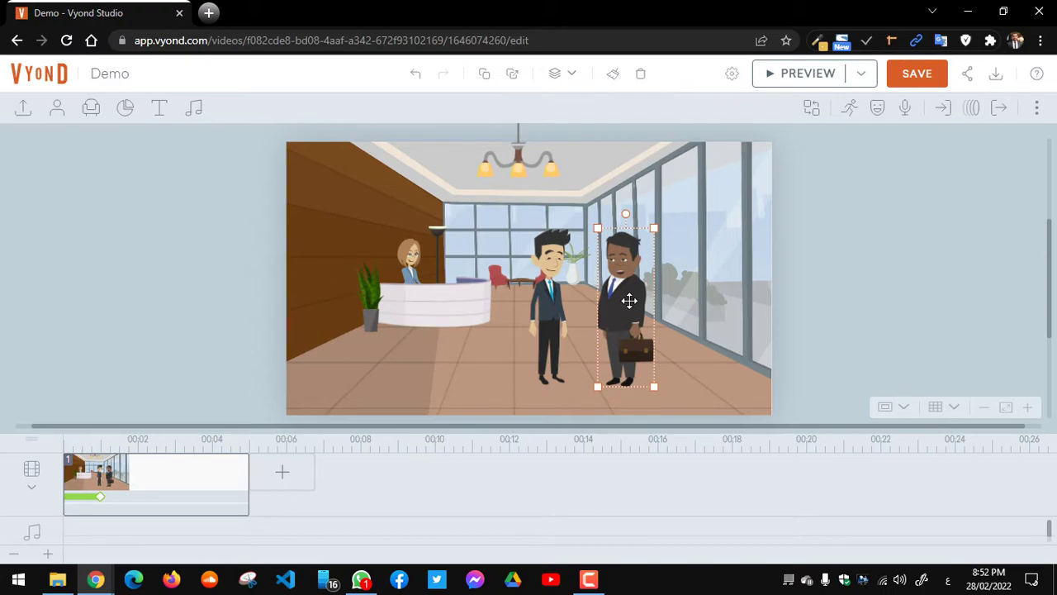
left_click(545, 288)
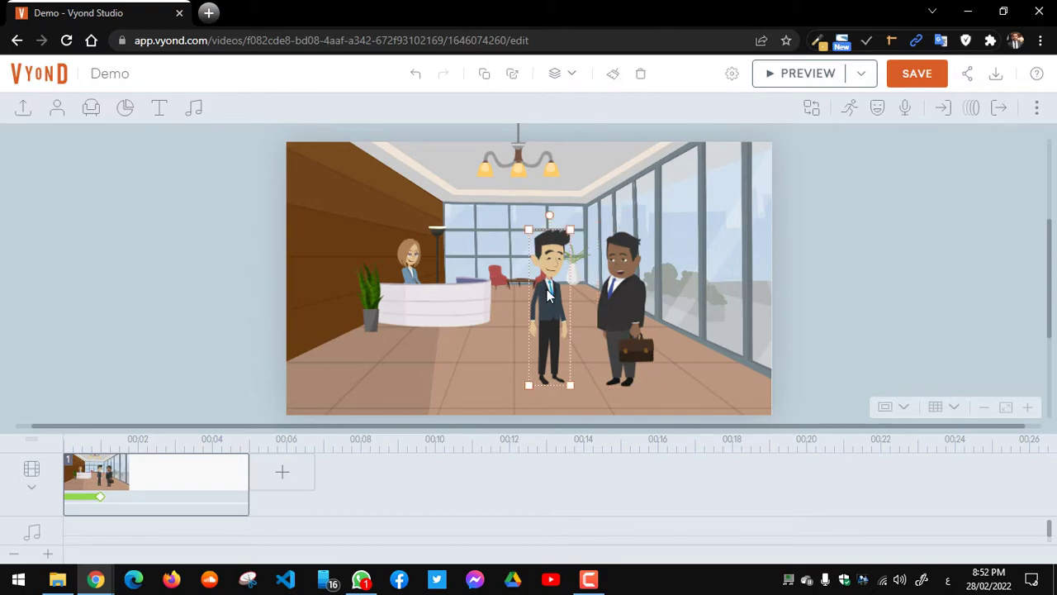
key("Delete")
left_click(617, 297)
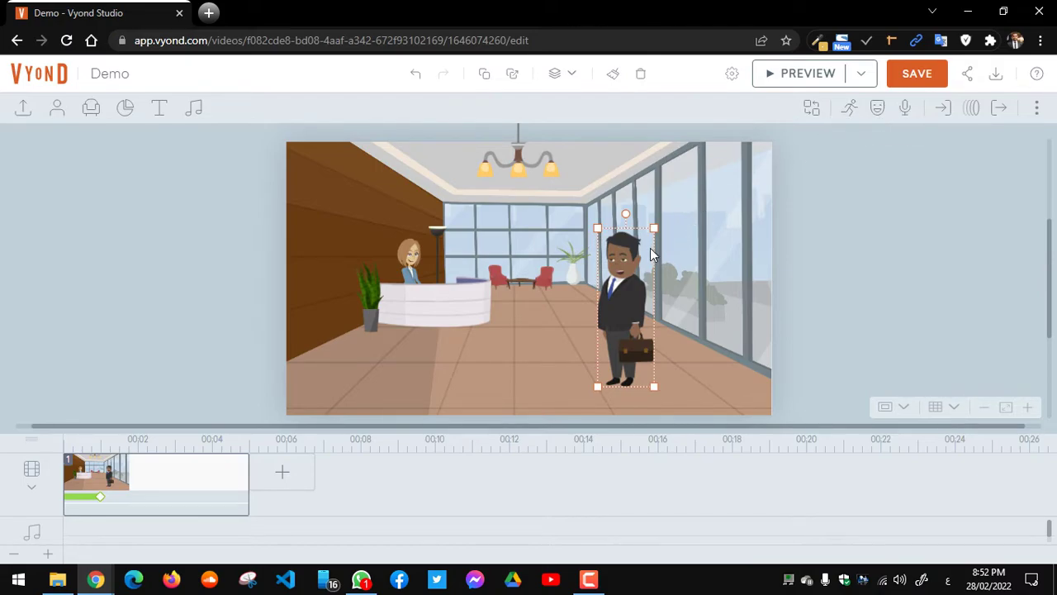
left_click(852, 111)
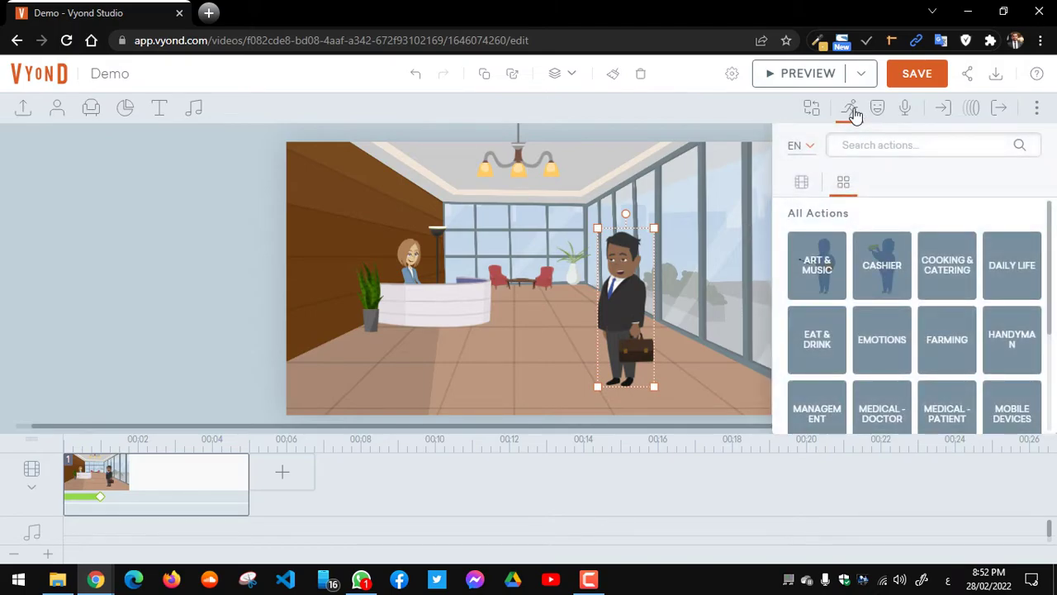
left_click(96, 579)
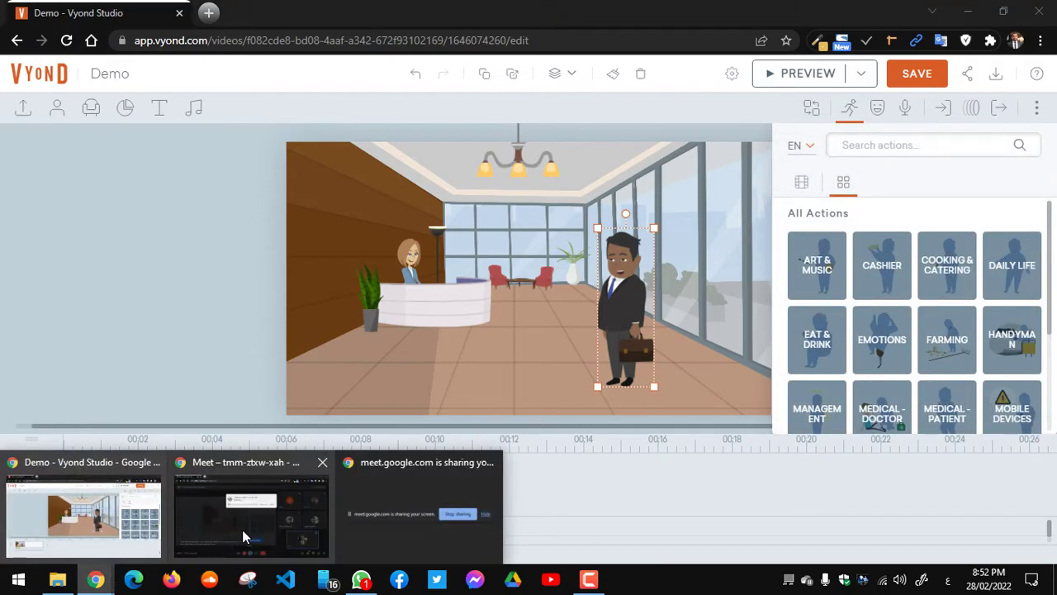
Step: Admit the person waiting in the Meet call, then switch back to the Vyond Studio window
left_click(302, 515)
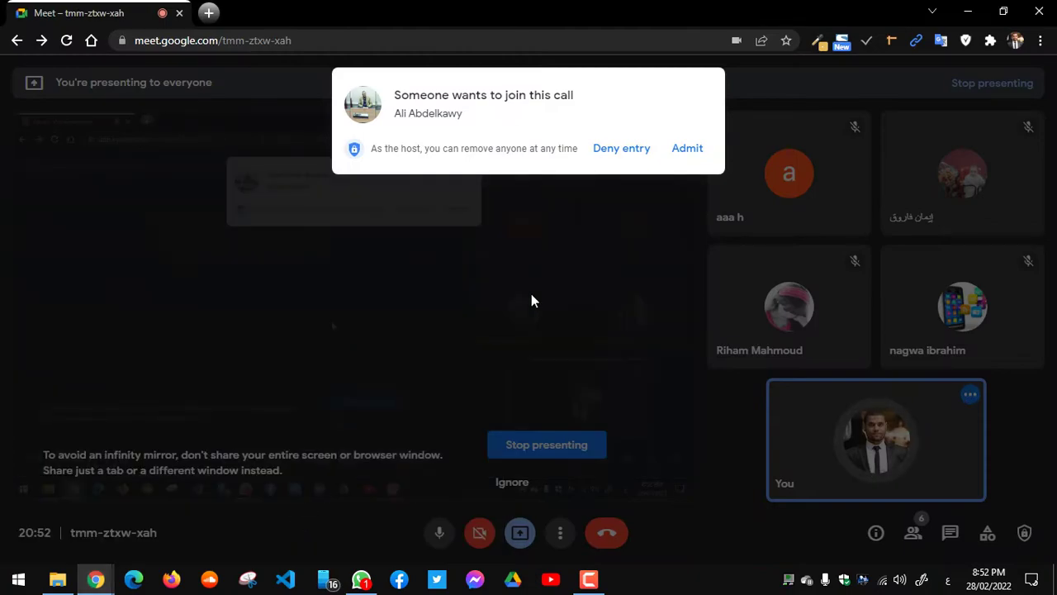
left_click(694, 160)
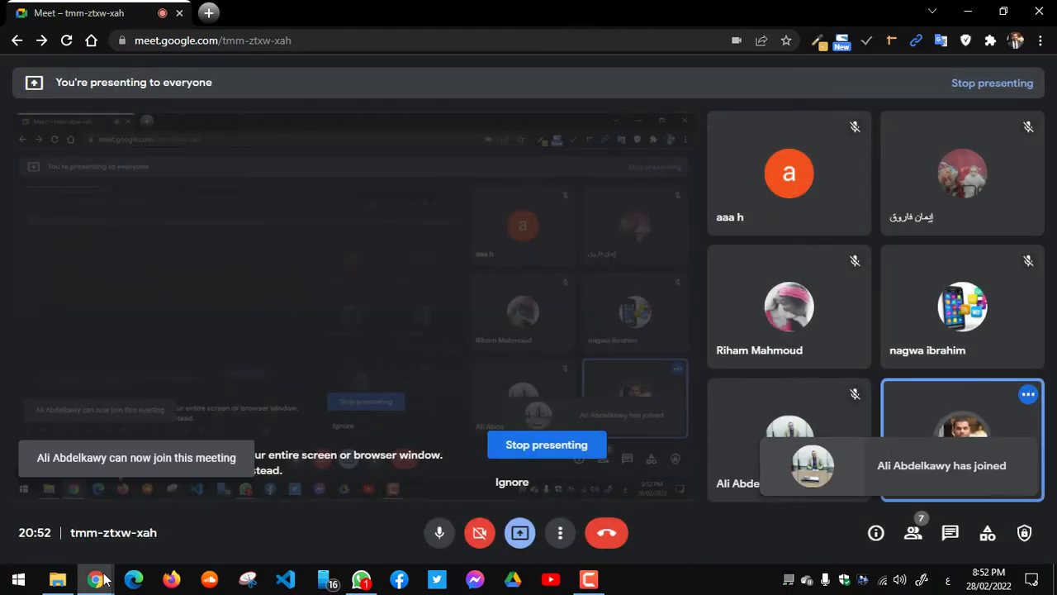
left_click(105, 579)
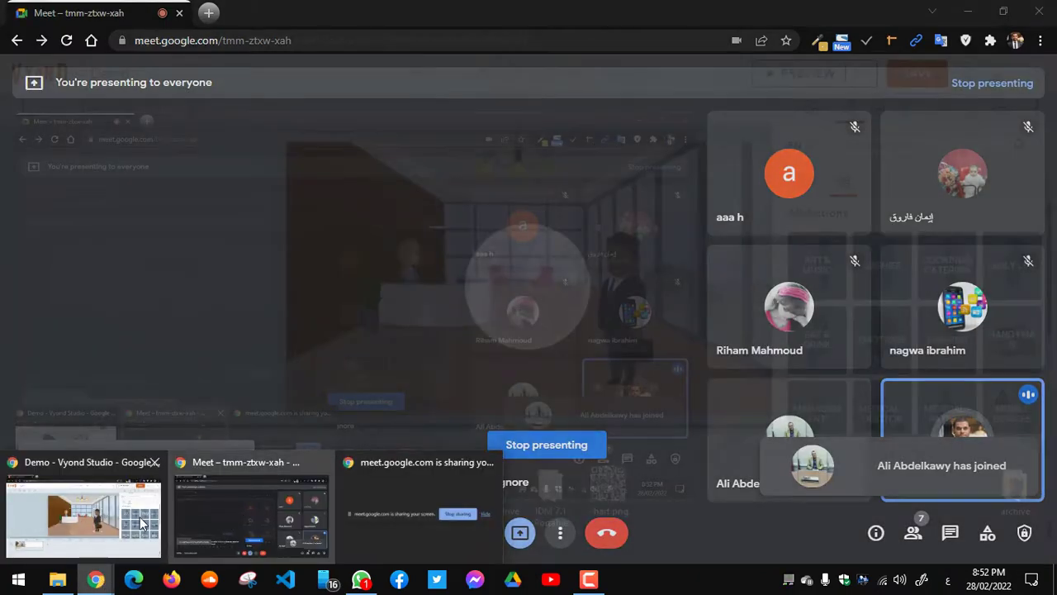
left_click(87, 516)
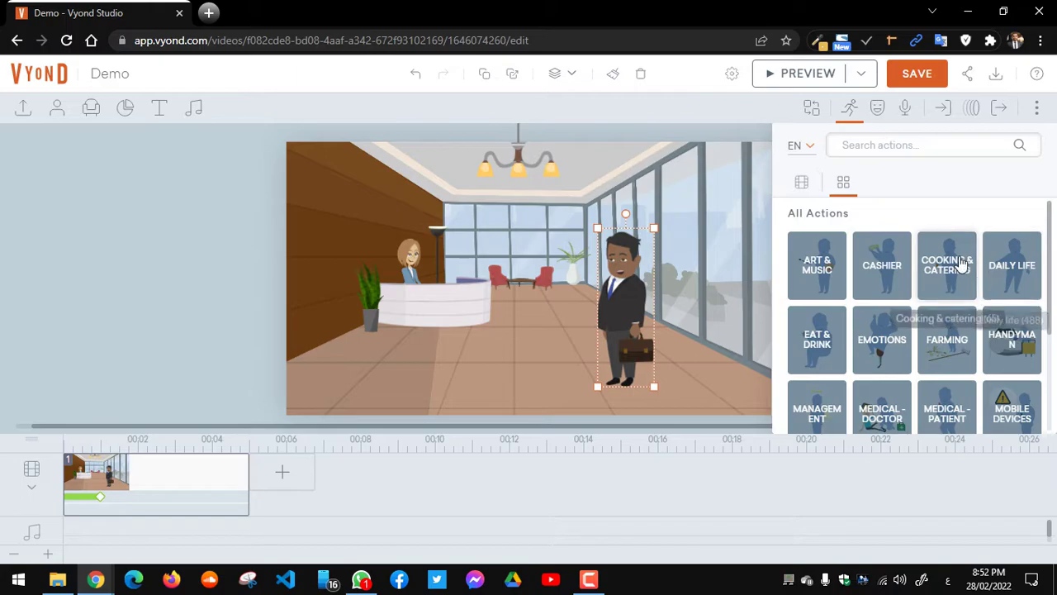
Step: Search the action library for walk, typed as 'welk', and scroll the results
left_click(855, 141)
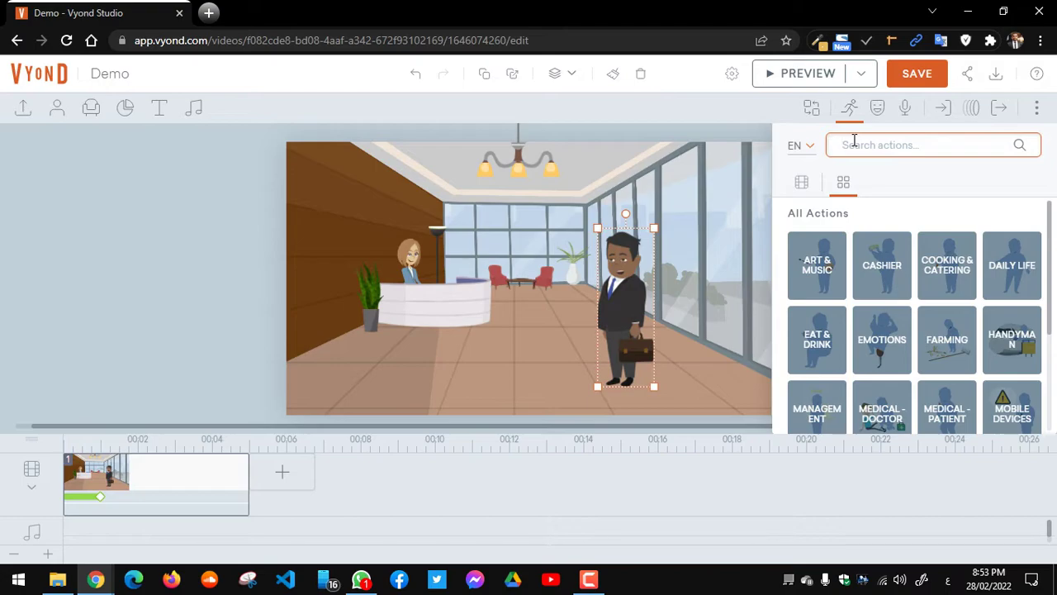
type("ς")
key("BackSpace")
key("alt+shift")
type("welk")
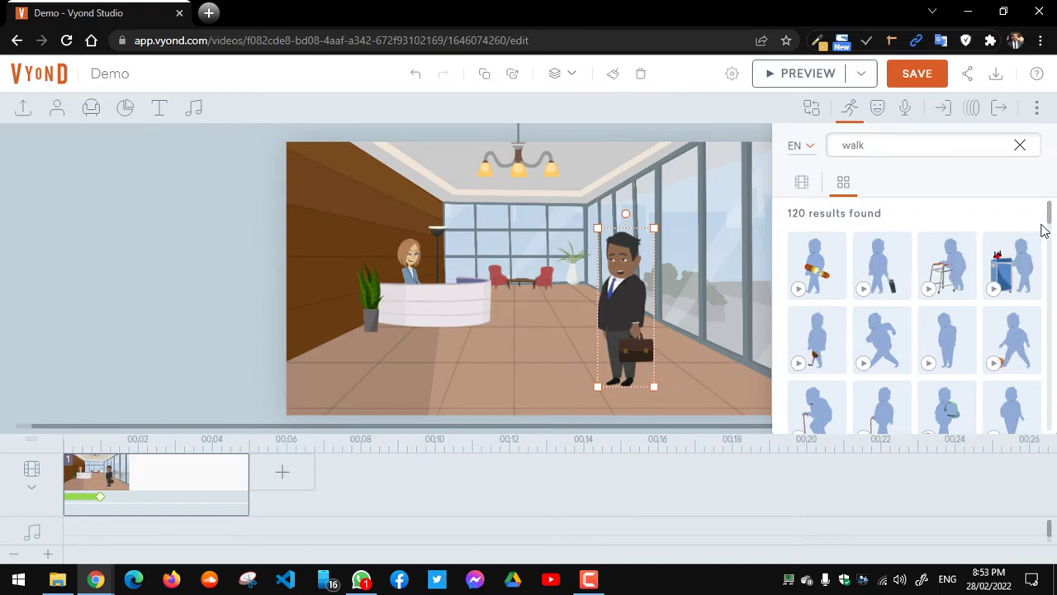
left_click_drag(1049, 225, 1050, 229)
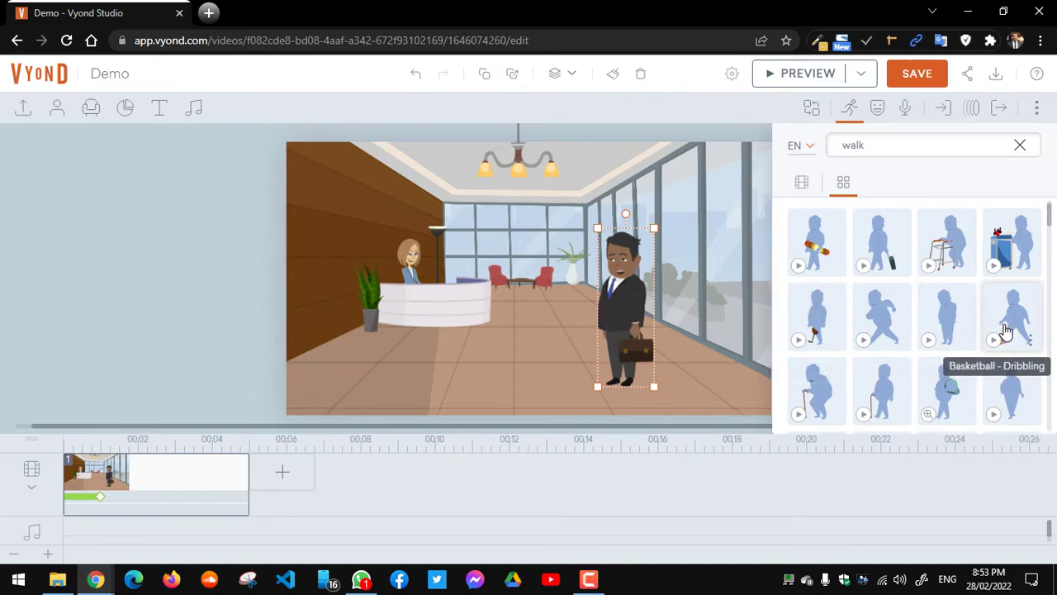
scroll(1051, 244, "down", 1)
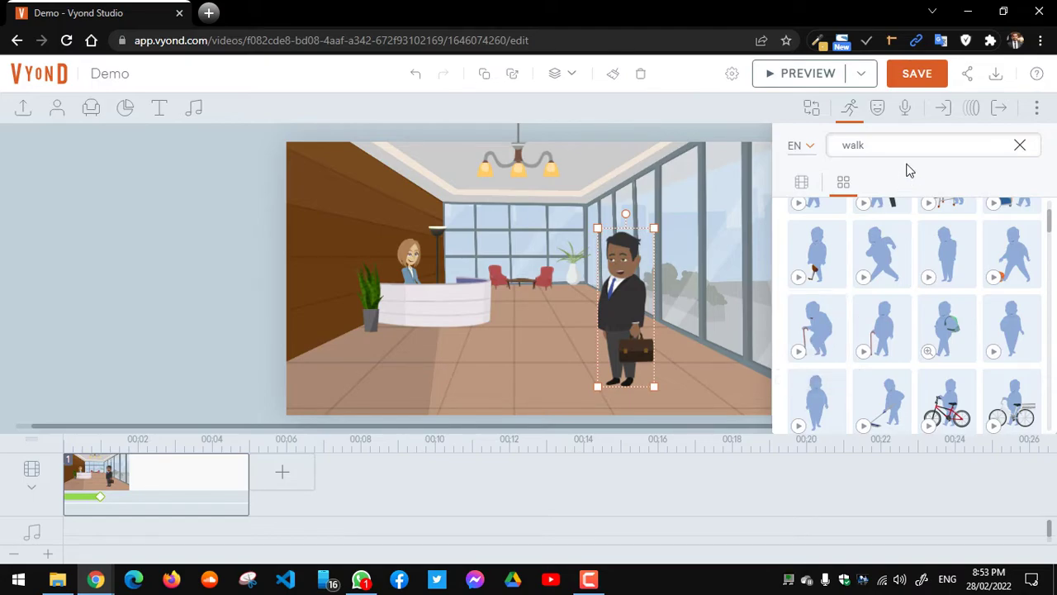
Step: Replace the search with the 'walking' suggestion and scroll through the walking animations
double_click(882, 145)
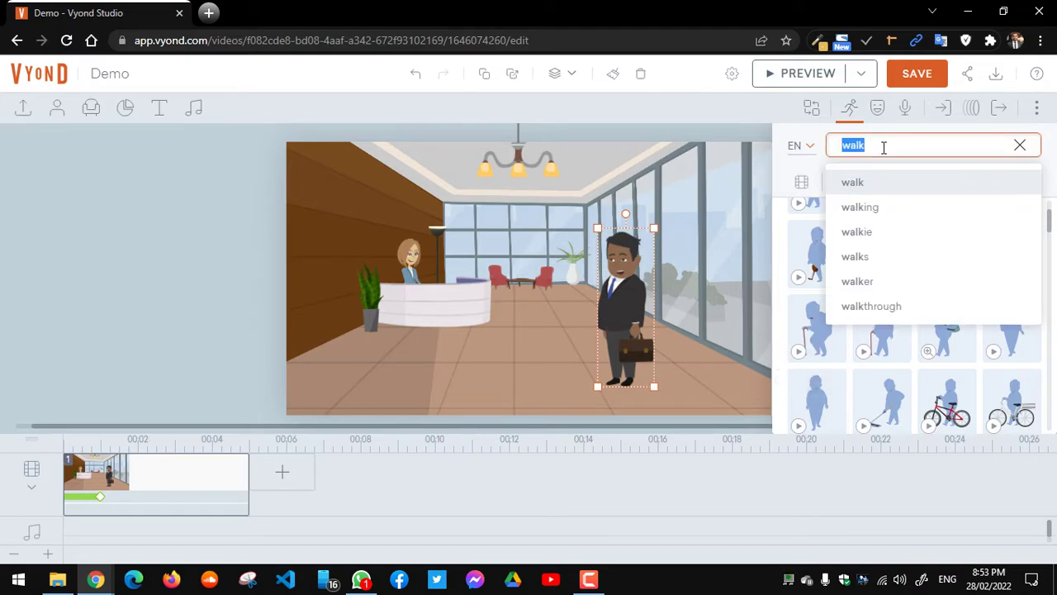
left_click(869, 207)
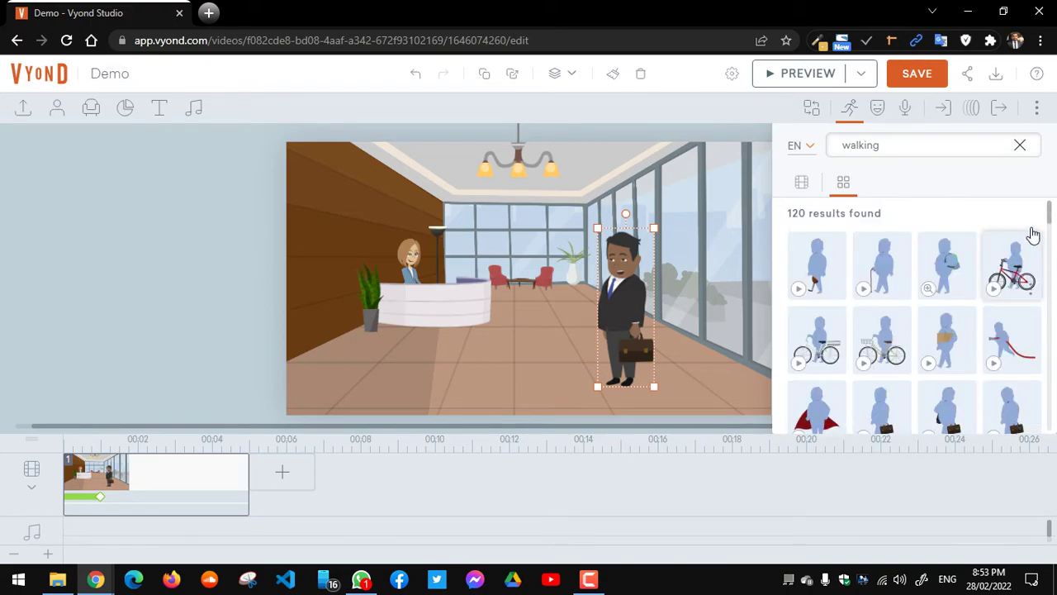
left_click_drag(1047, 226, 1051, 246)
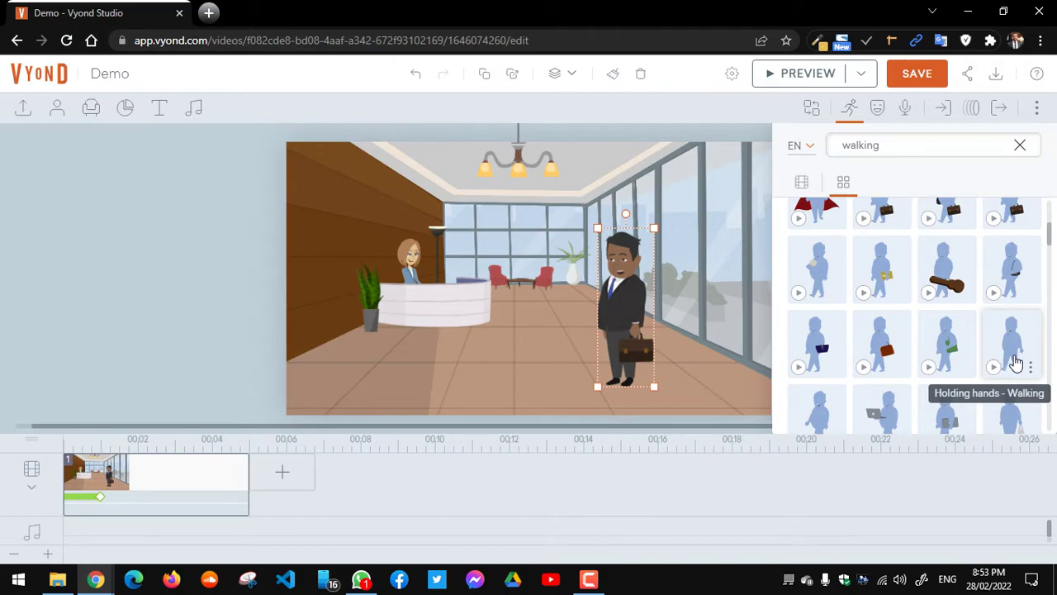
left_click_drag(1051, 236, 1051, 281)
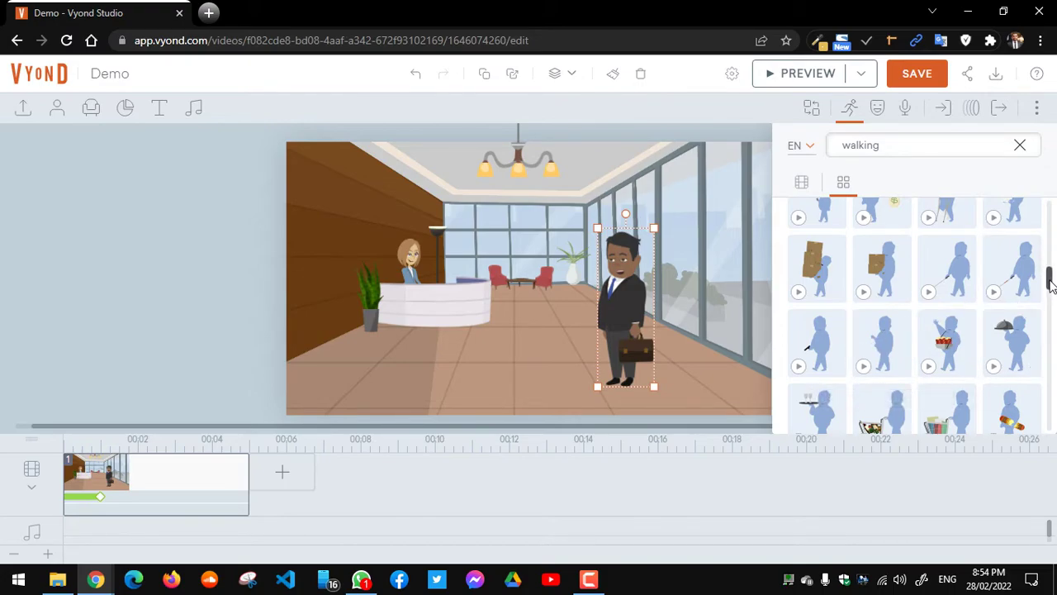
left_click_drag(1051, 282, 1049, 322)
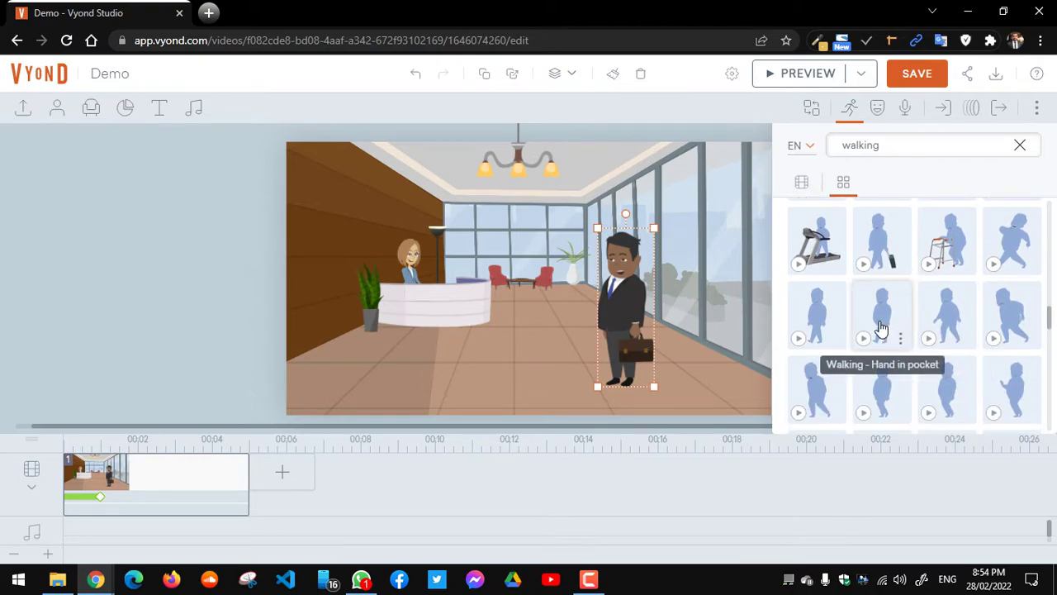
Step: Preview and apply the plain walking animation to the businessman, then clear the action search
left_click(801, 339)
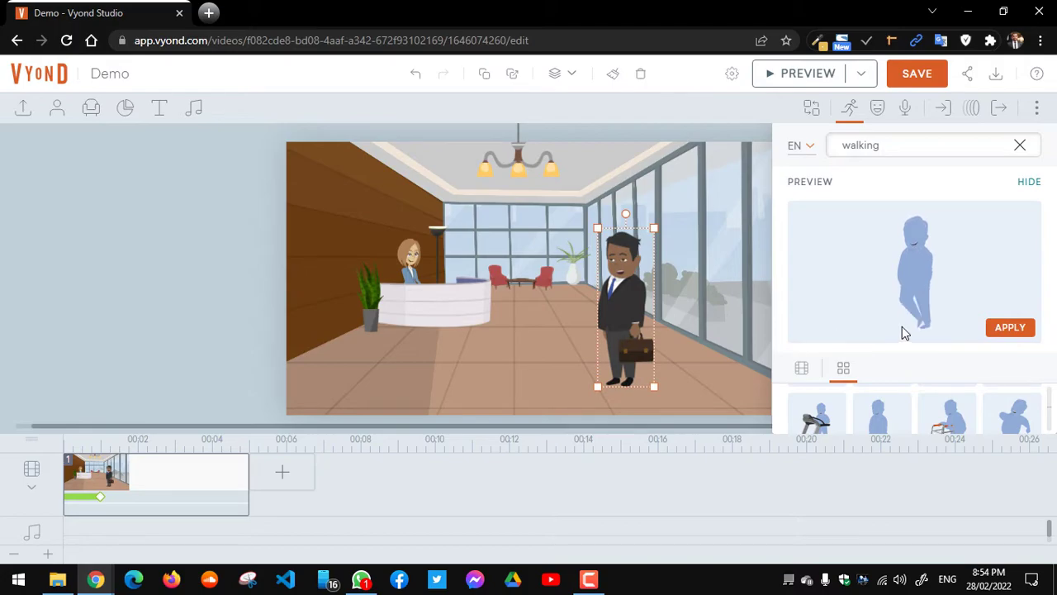
left_click(1015, 330)
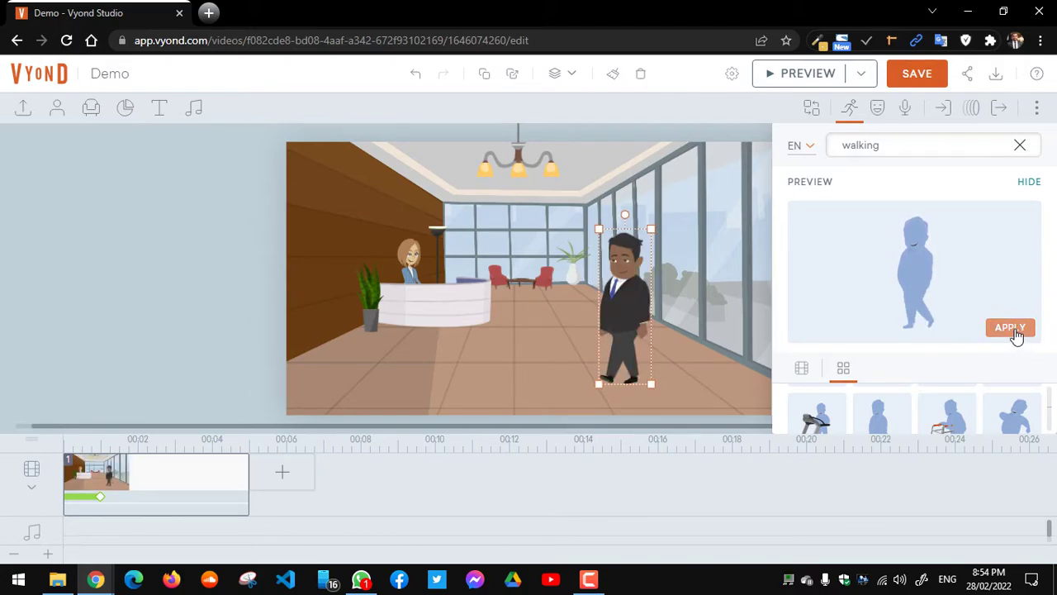
left_click(1029, 183)
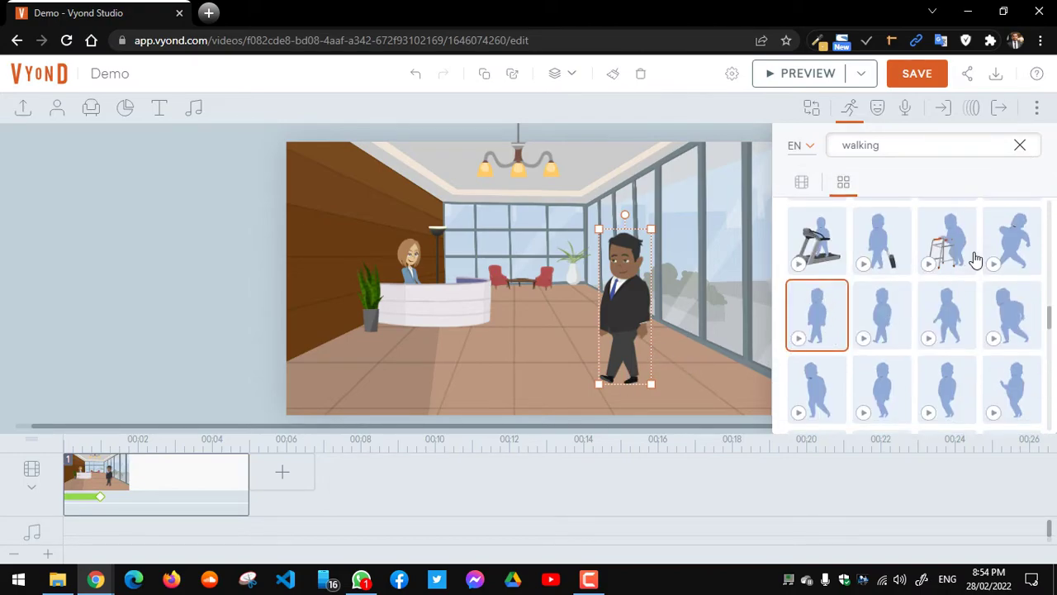
left_click(1020, 145)
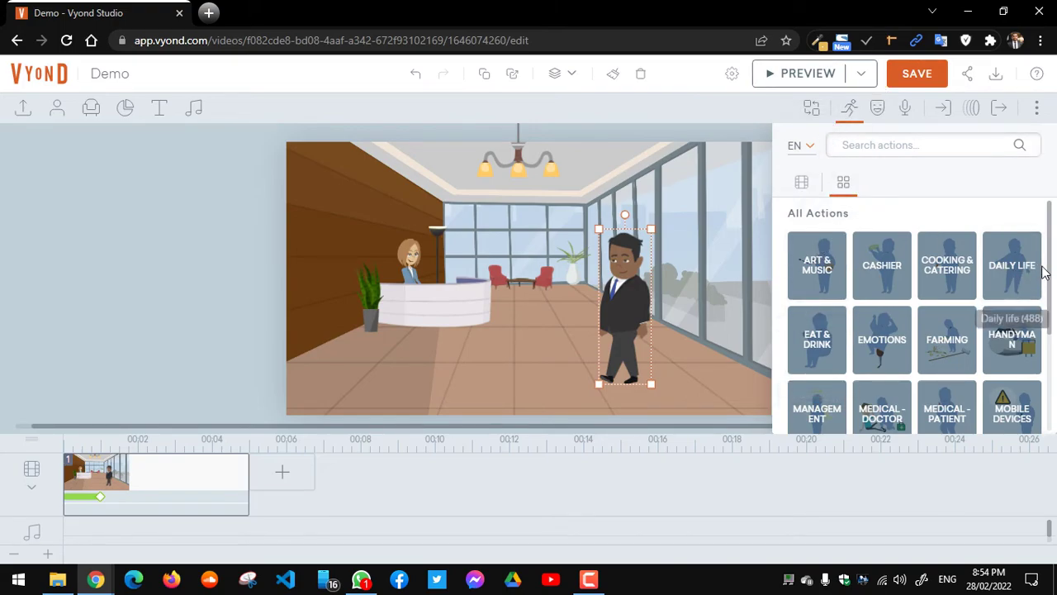
scroll(1051, 331, "down", 1)
left_click_drag(1051, 331, 1050, 395)
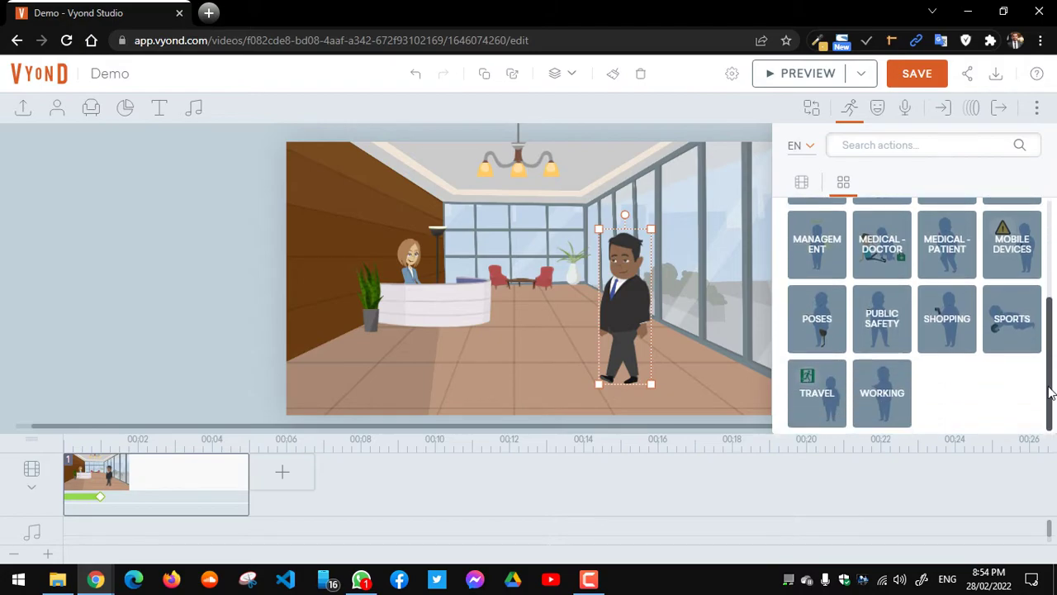
left_click_drag(1051, 394, 1051, 273)
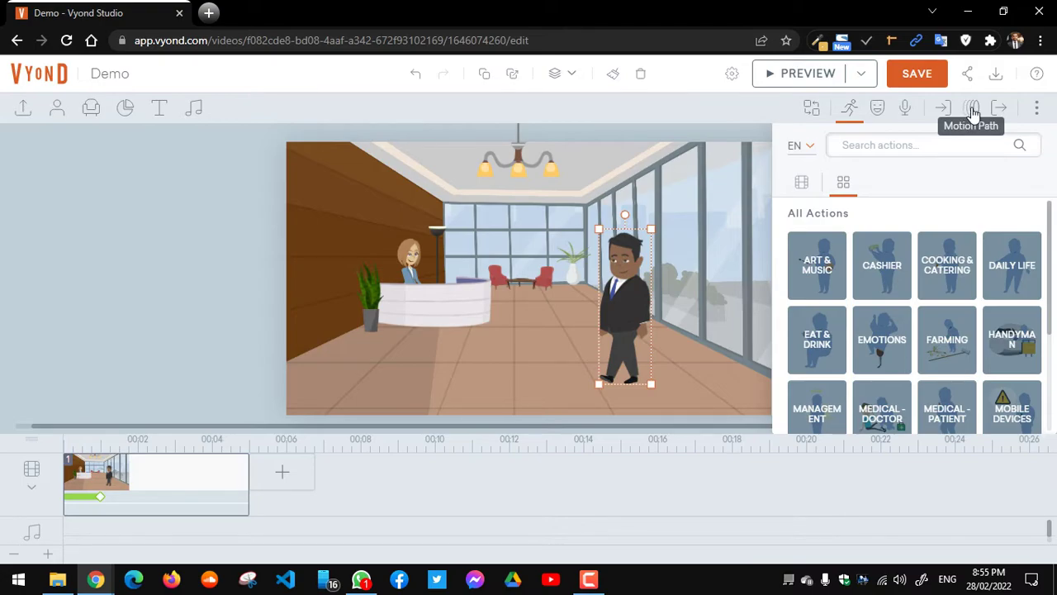
Step: Apply the Line - Horizontal (right-to-left) motion path to the walking businessman
left_click(973, 111)
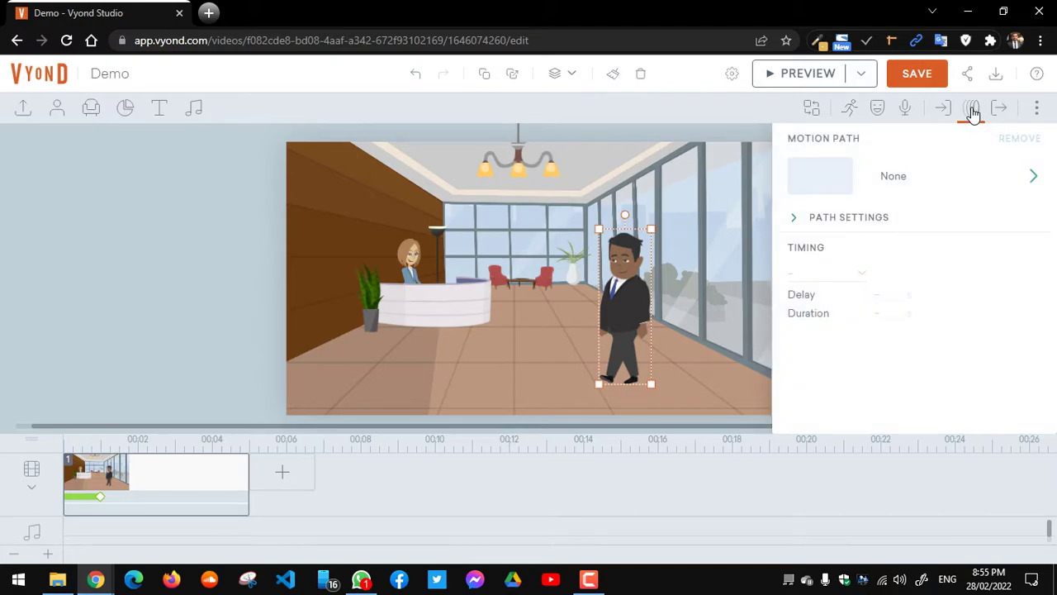
left_click(841, 184)
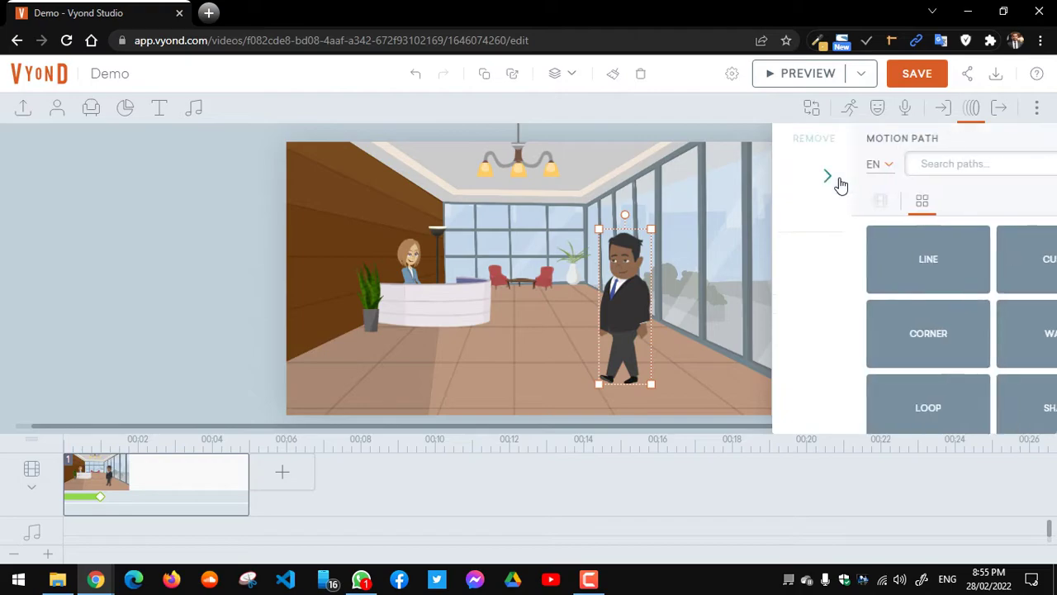
left_click(896, 270)
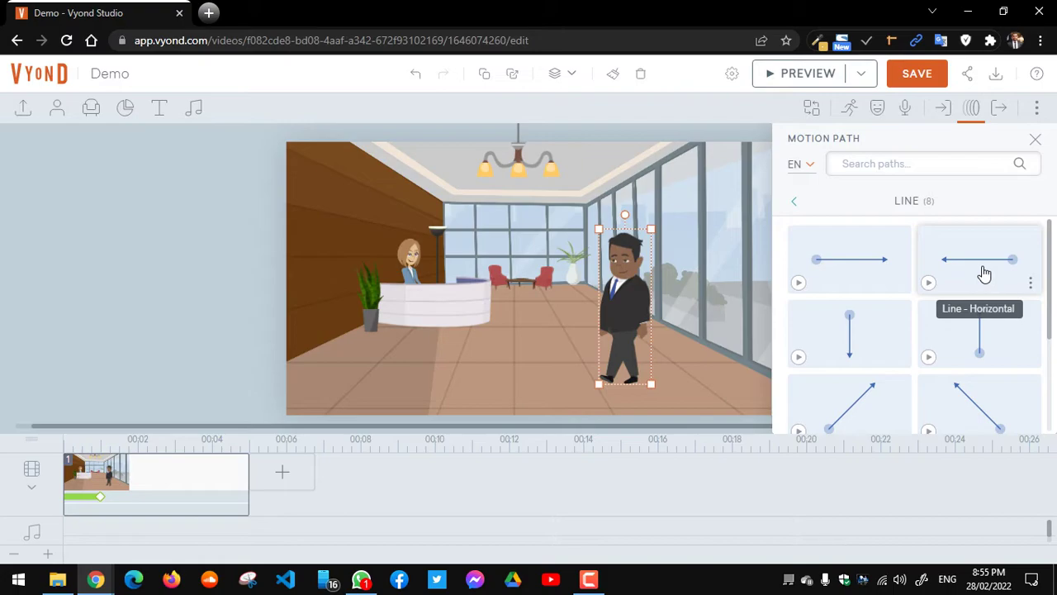
left_click(985, 274)
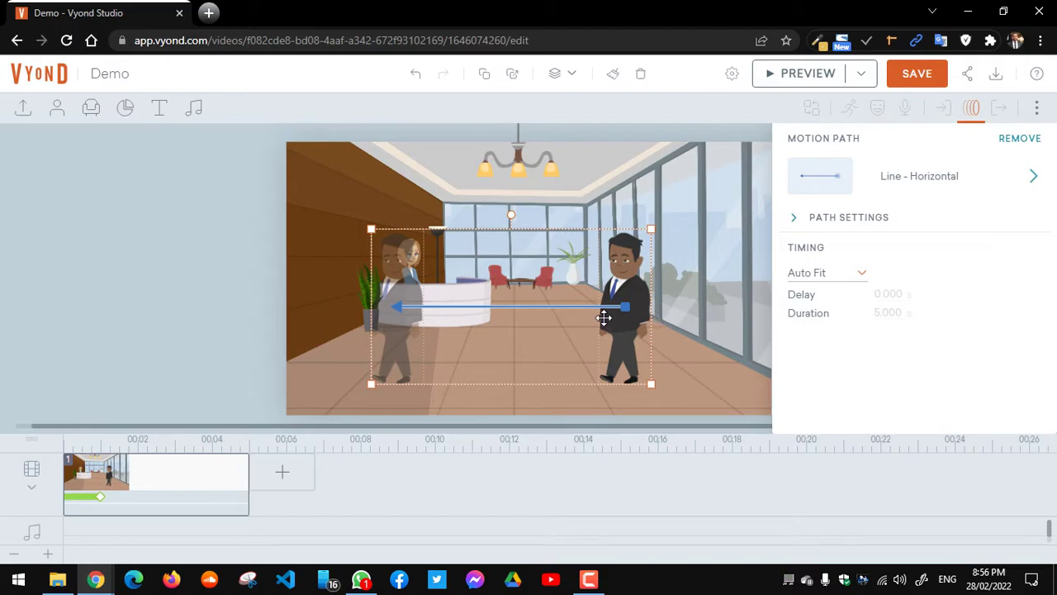
Step: Preview the businessman's walk toward the reception desk, then reselect him for editing
left_click(736, 319)
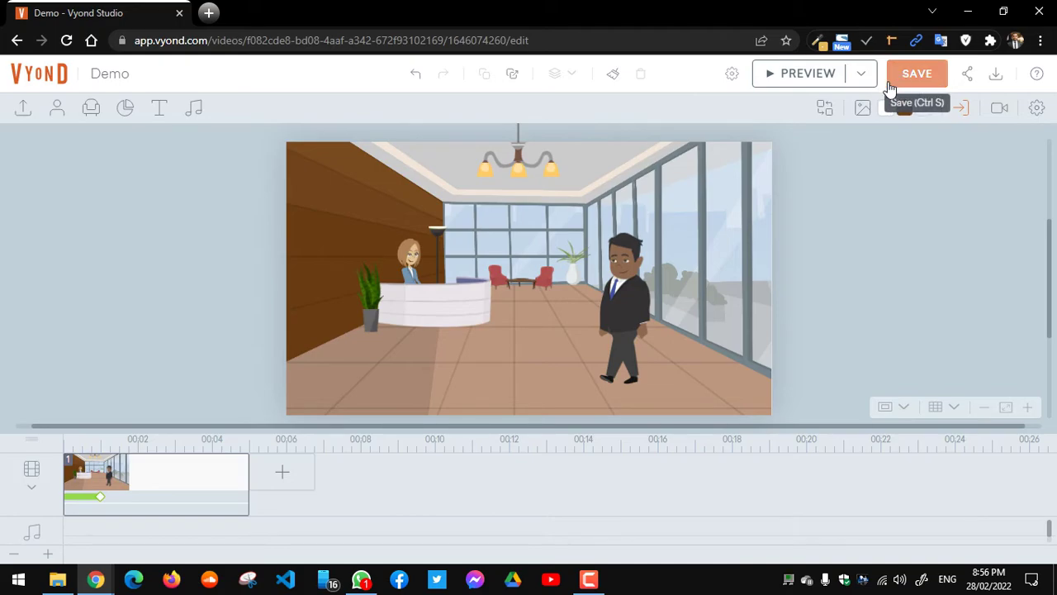
left_click(815, 81)
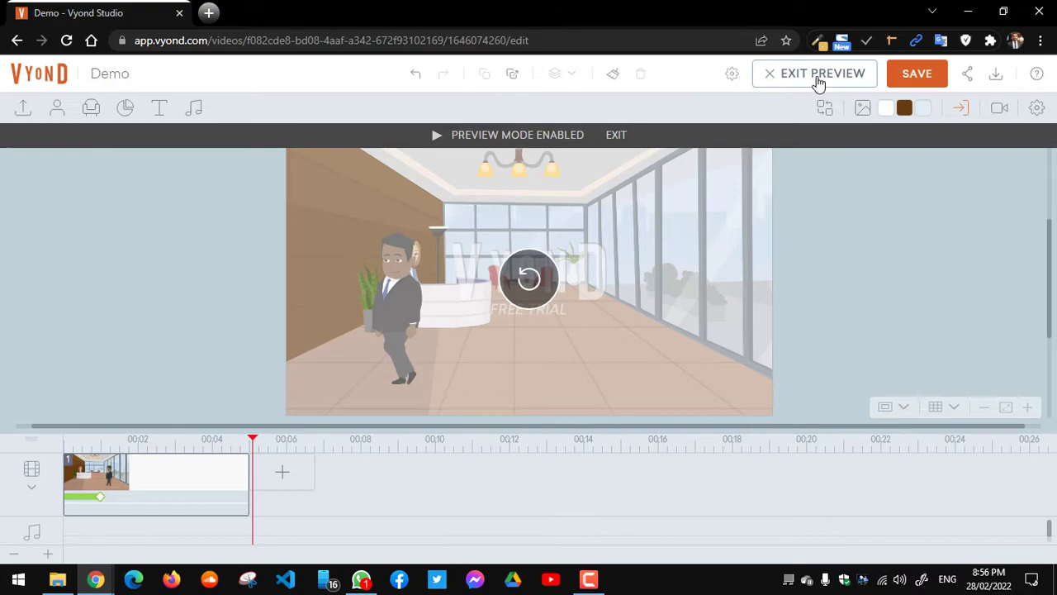
left_click(615, 137)
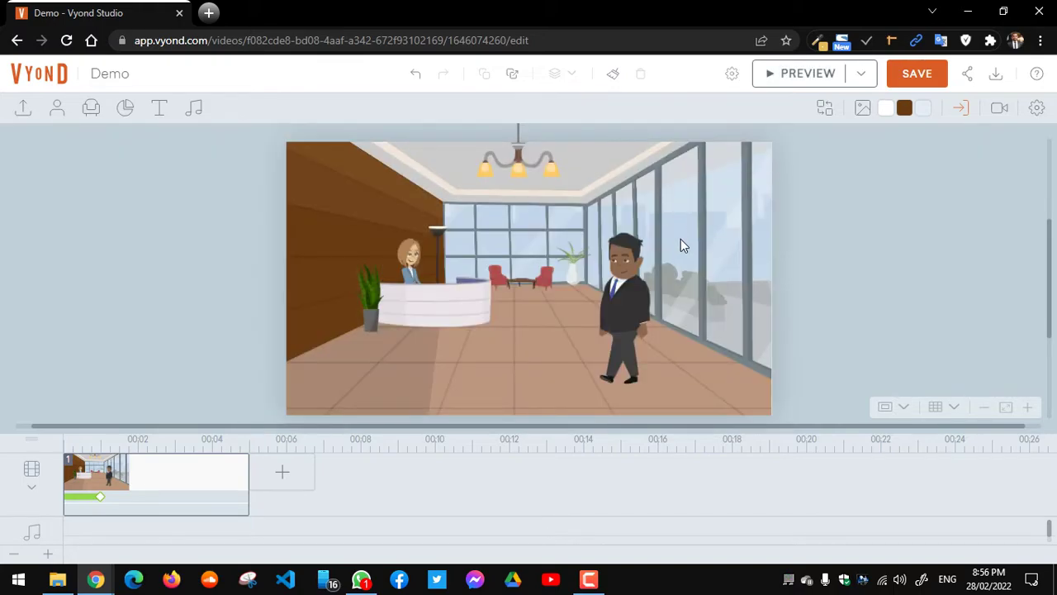
left_click(635, 287)
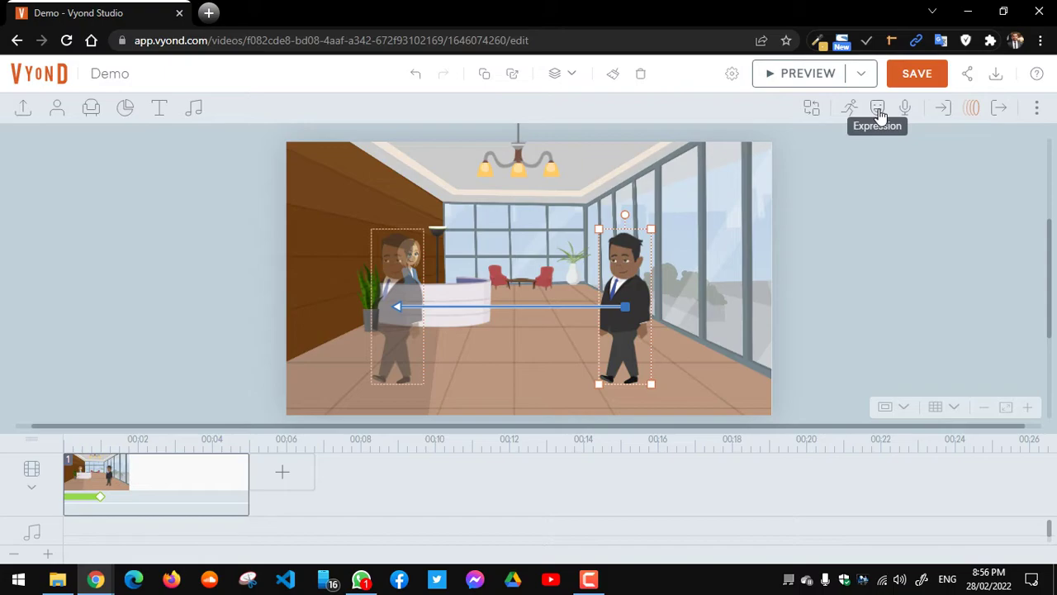
Step: Choose Confused from the businessman's Expression list
left_click(878, 110)
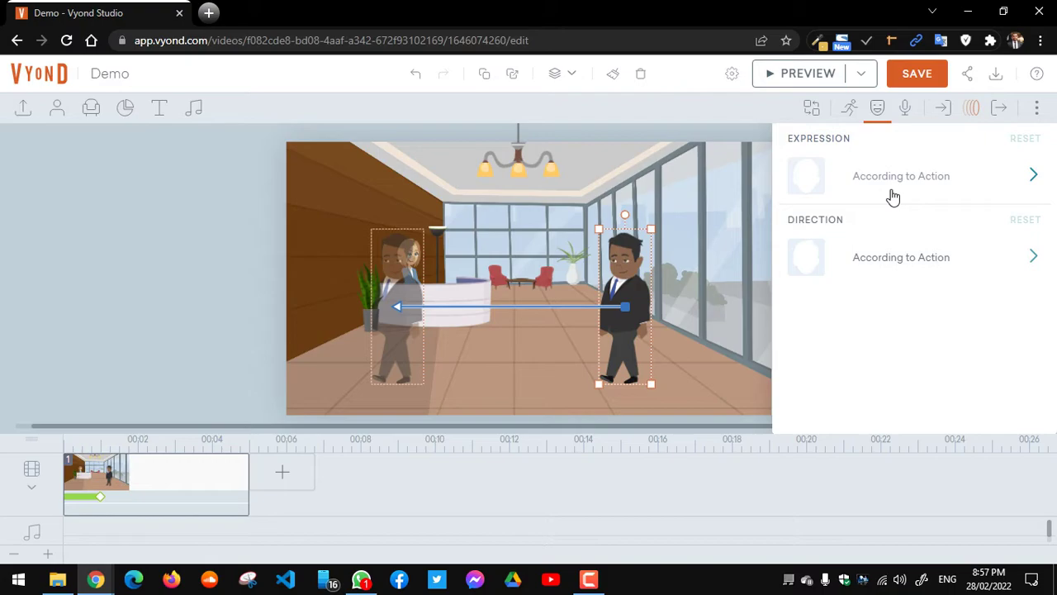
left_click(896, 188)
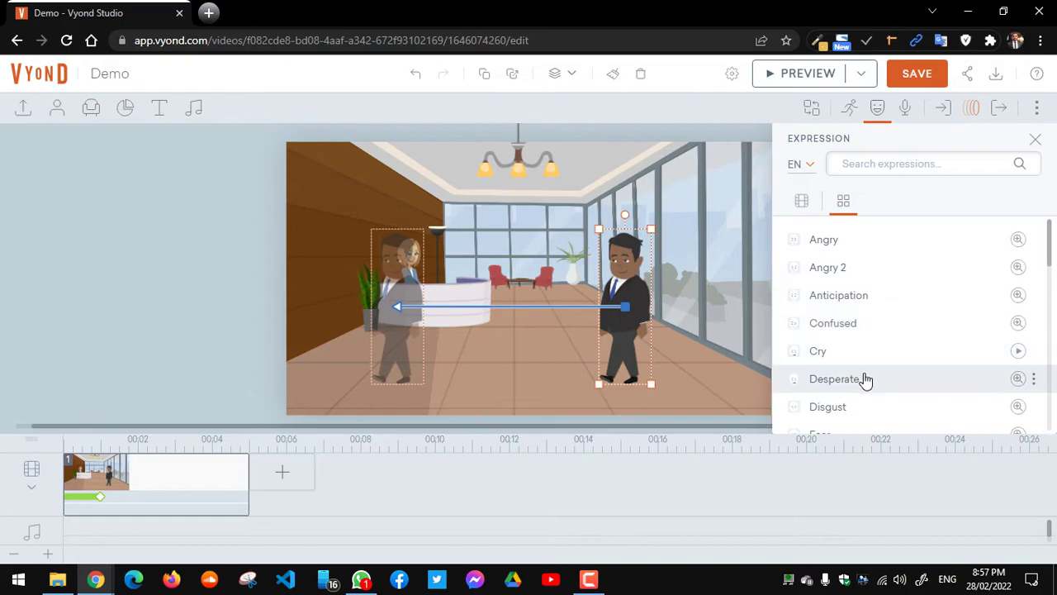
left_click_drag(1049, 247, 1043, 239)
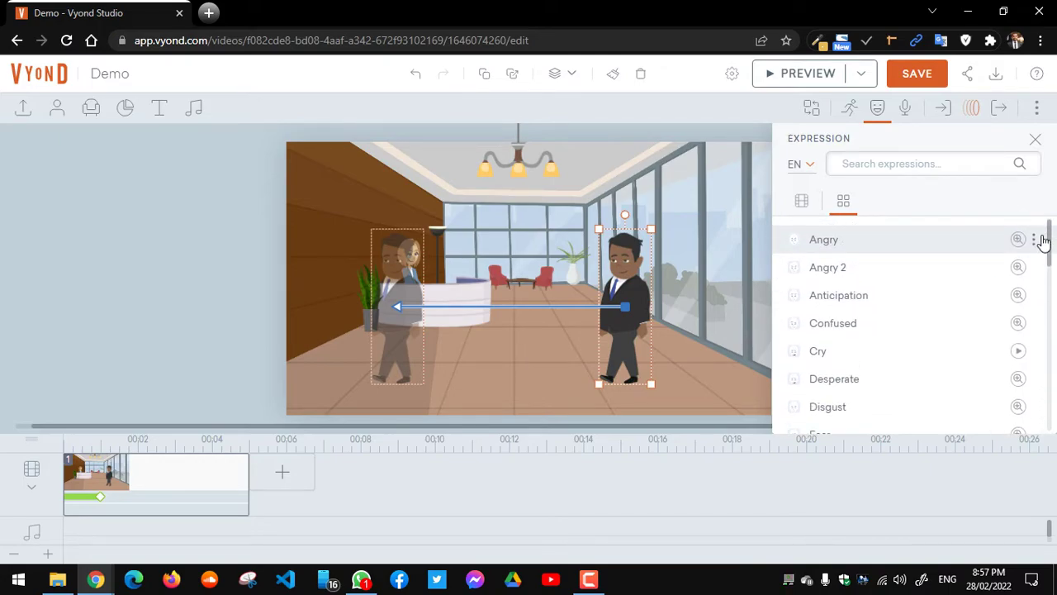
left_click(835, 325)
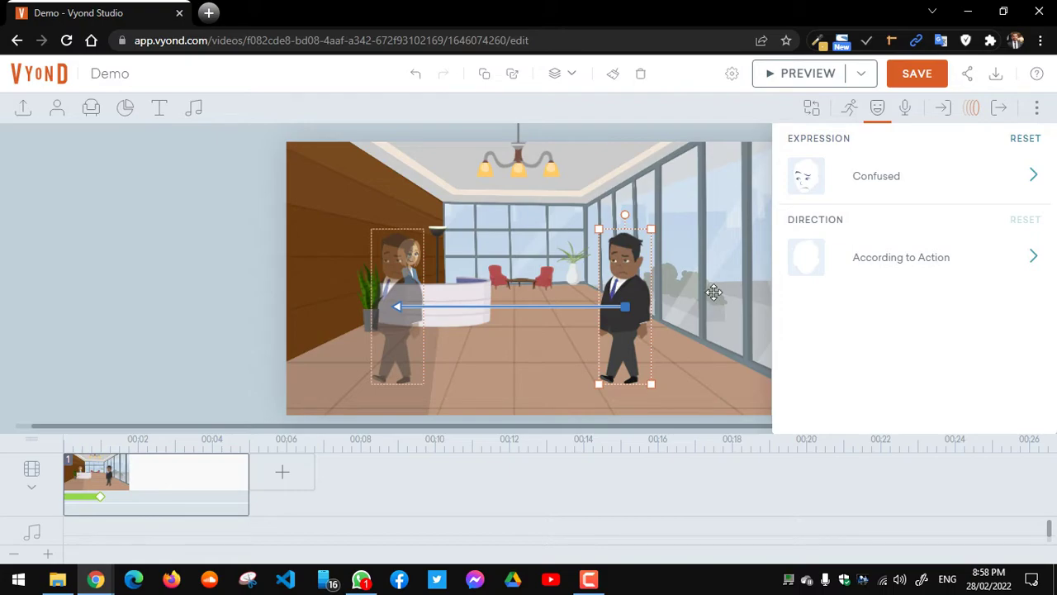
Step: Try Face Camera and Left as the businessman's direction, then settle on Right
left_click(882, 258)
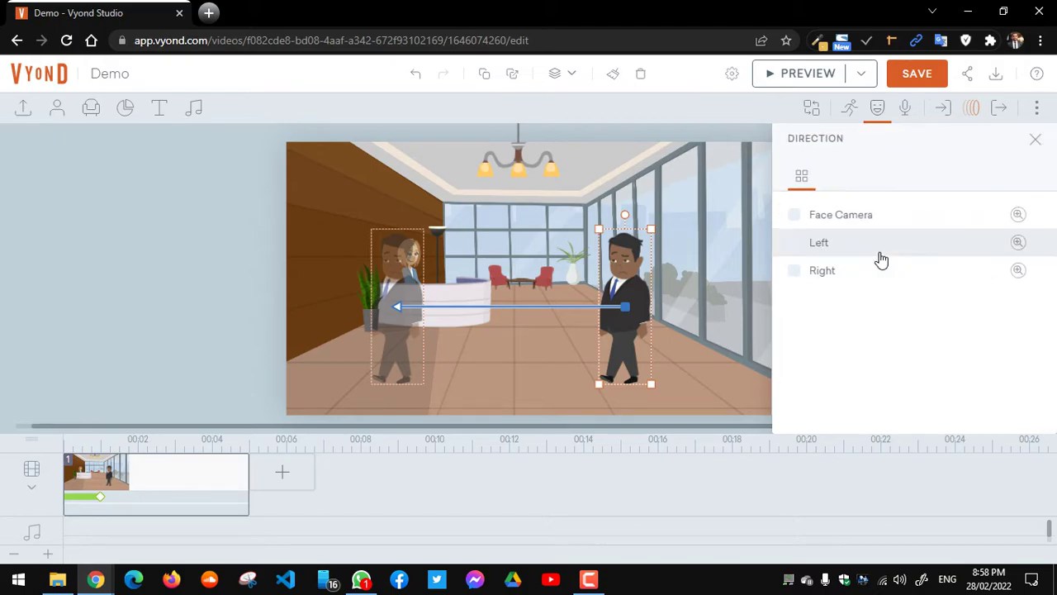
left_click(881, 217)
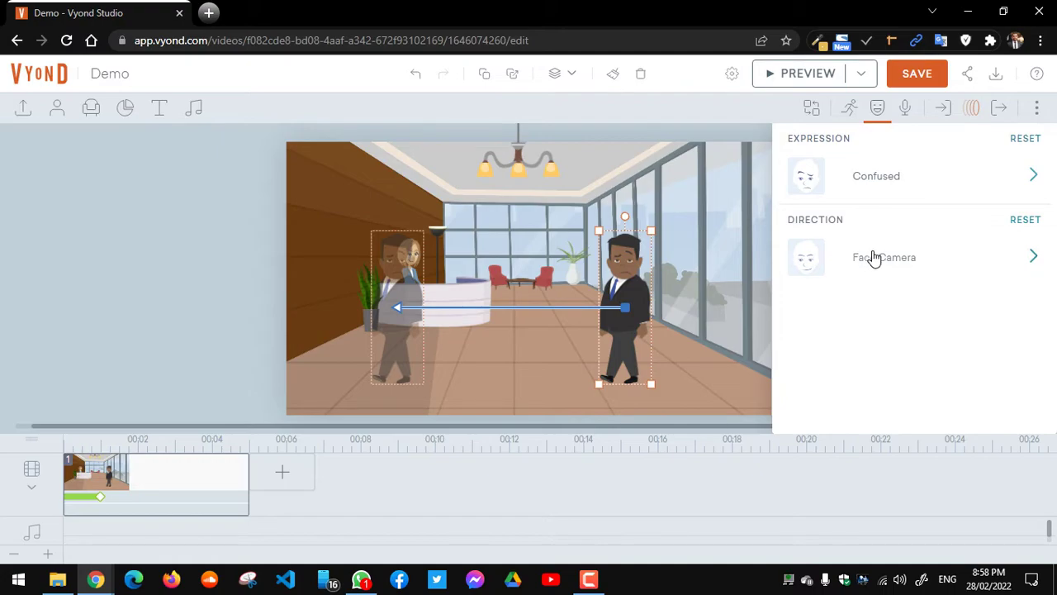
left_click(873, 256)
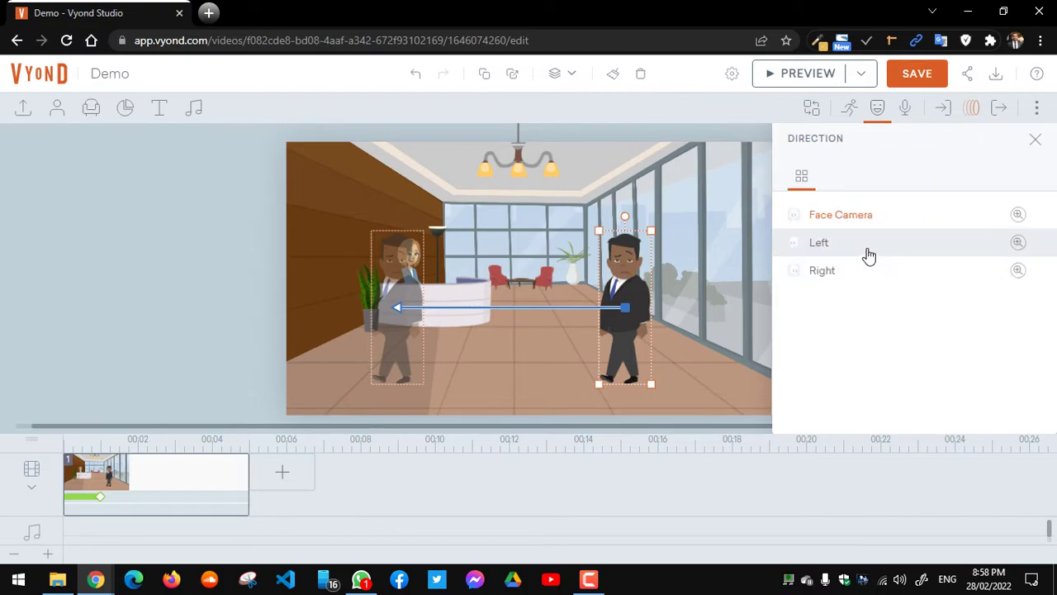
left_click(869, 256)
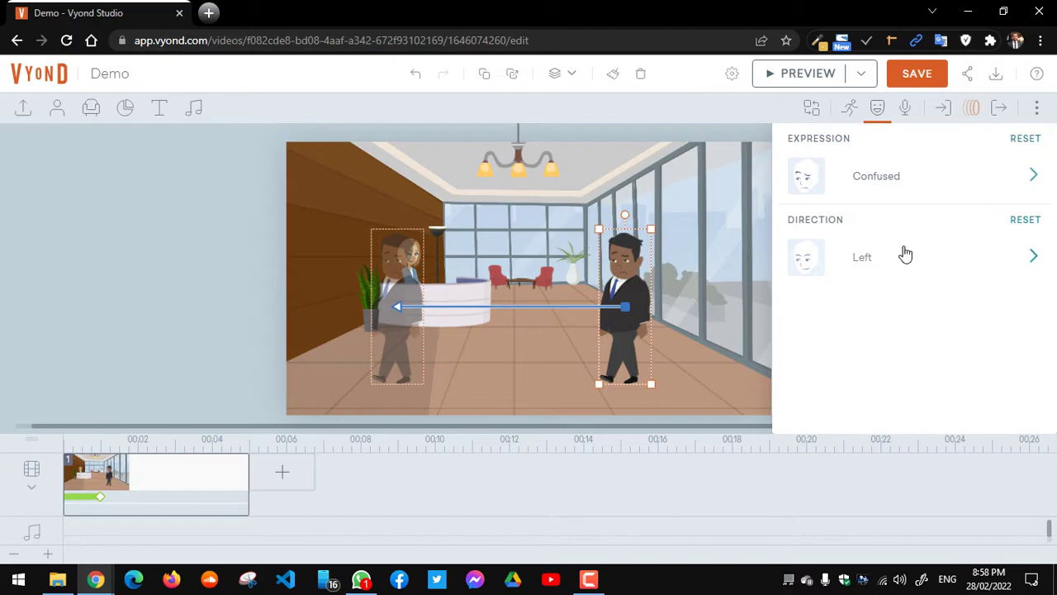
left_click(902, 255)
left_click(890, 280)
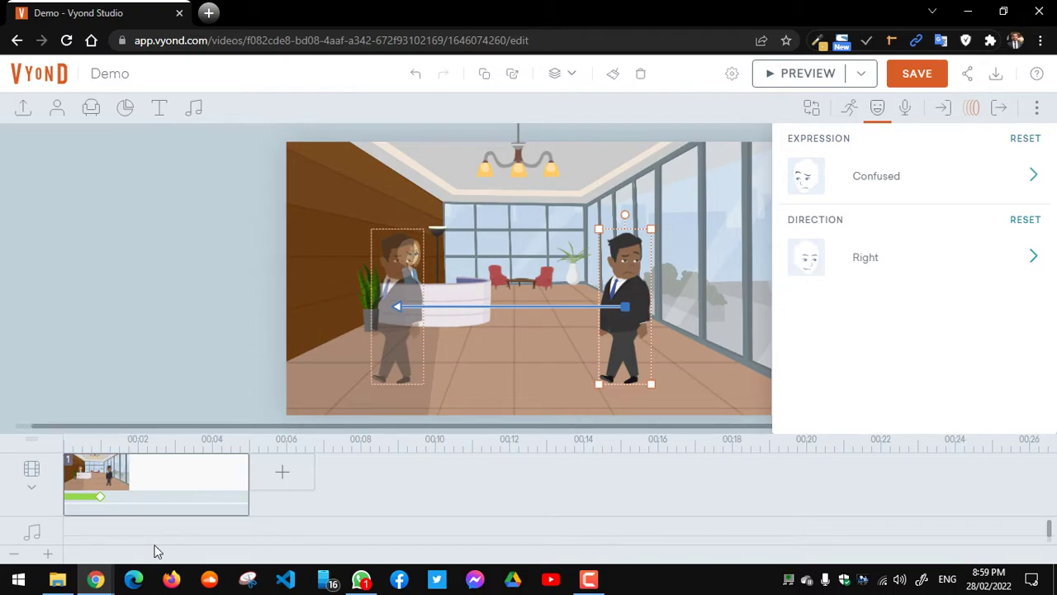
Step: Admit the waiting participant into the Google Meet call, then return to Vyond Studio
mouse_move(97, 581)
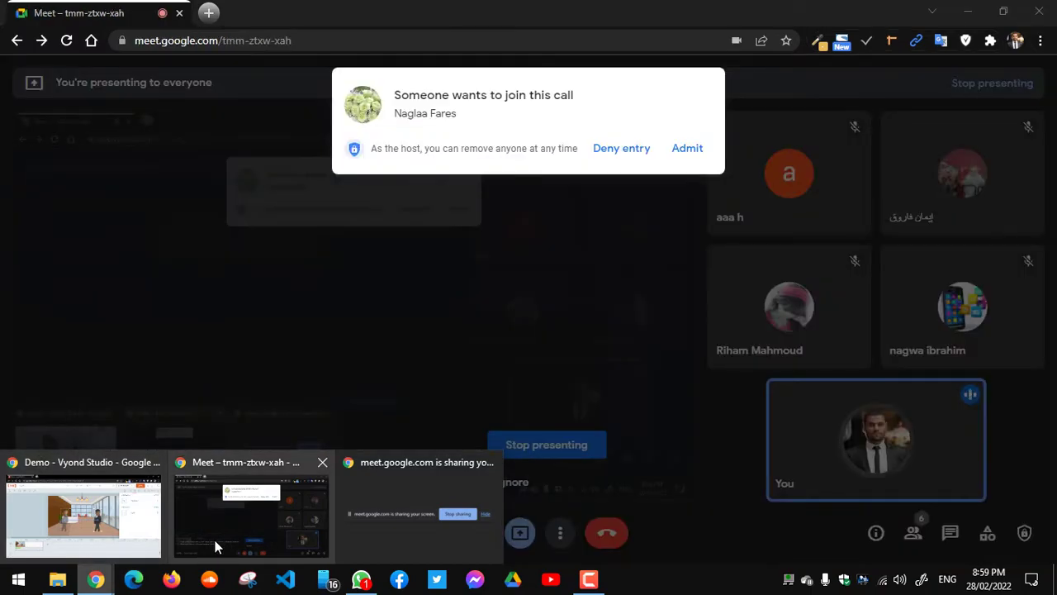
left_click(215, 541)
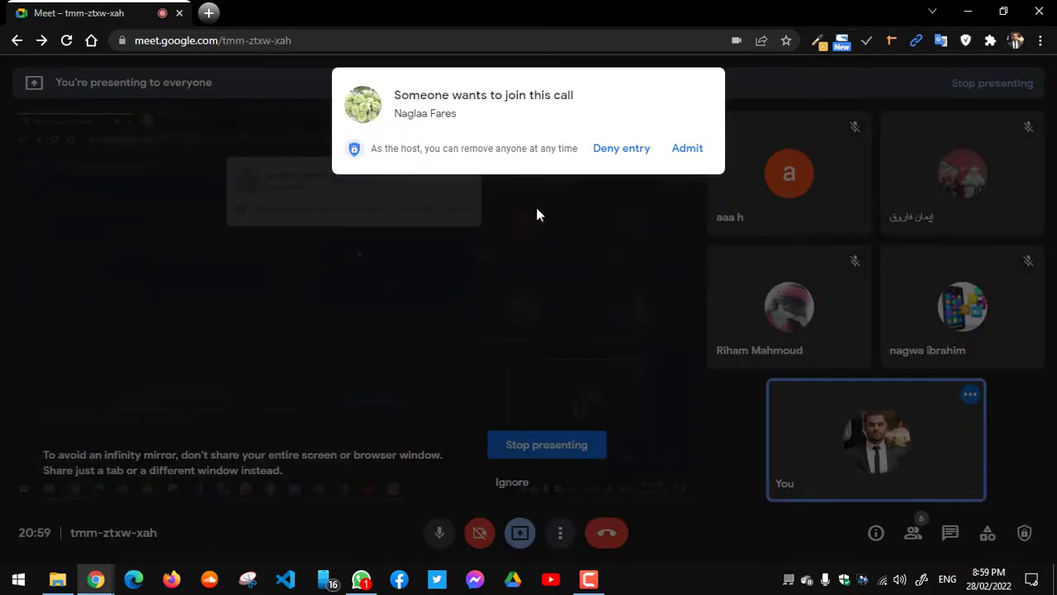
left_click(685, 153)
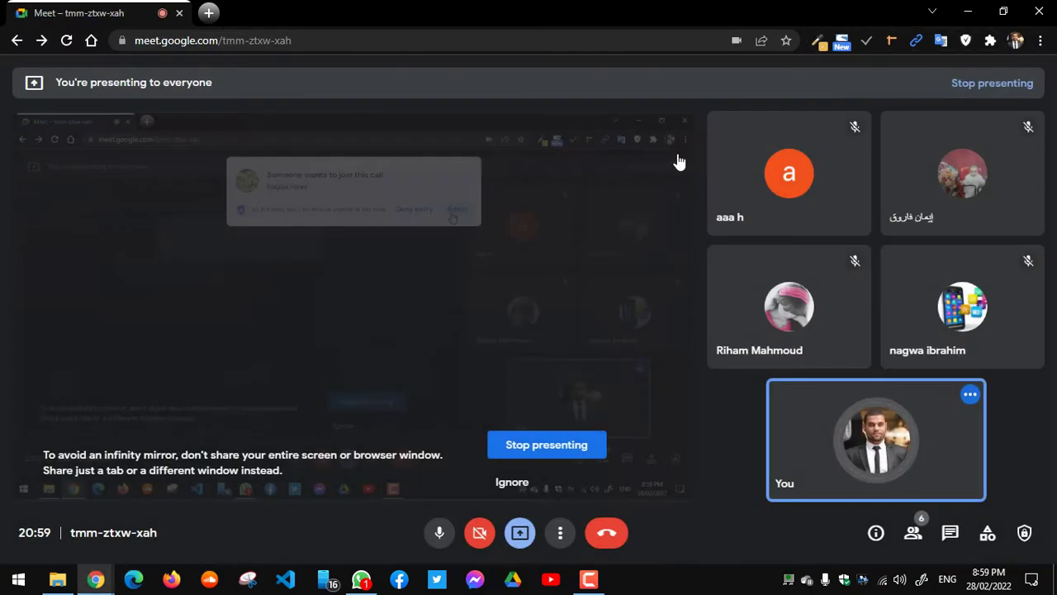
mouse_move(96, 579)
left_click(127, 533)
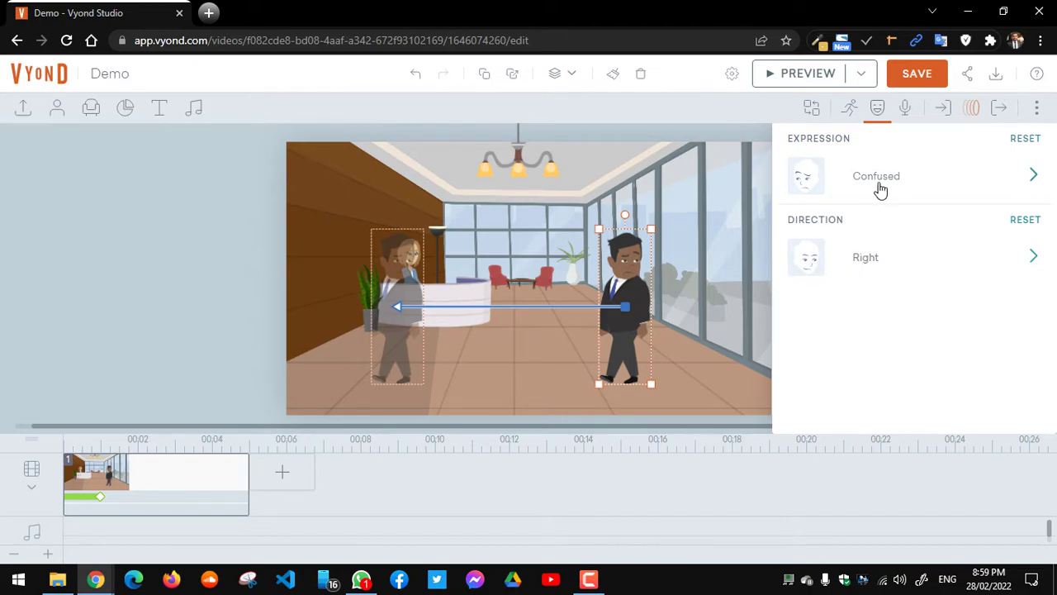
Step: Cycle the businessman's direction through Face Camera and Right, finishing on Left
left_click(876, 270)
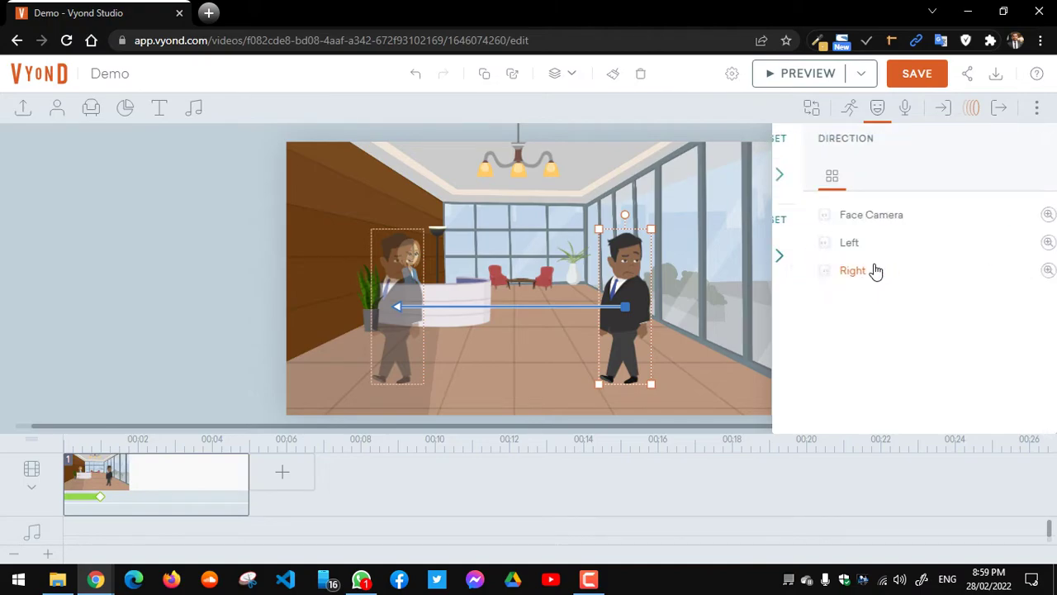
left_click(842, 216)
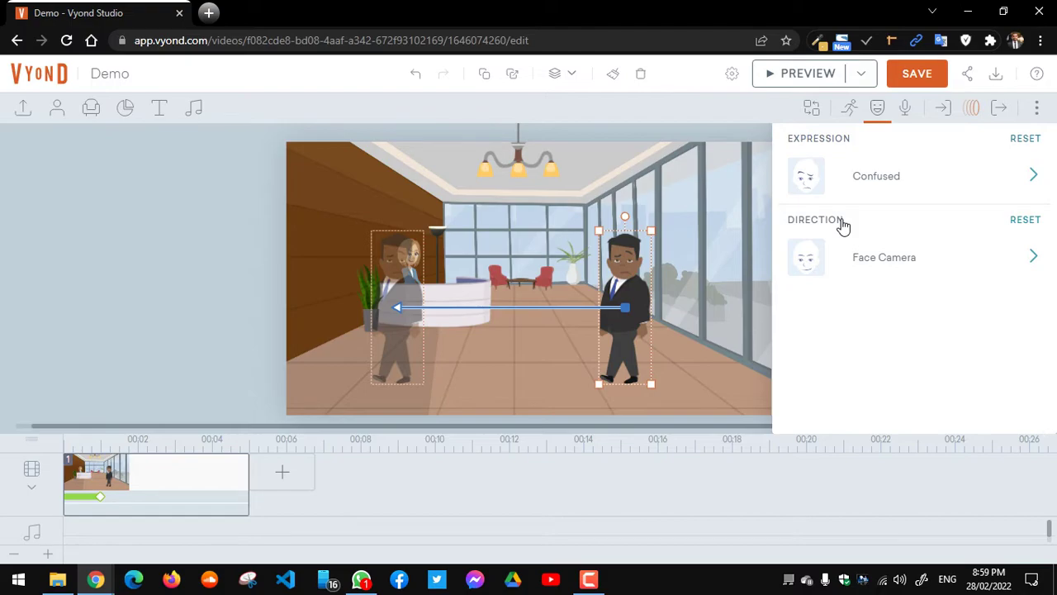
left_click(873, 262)
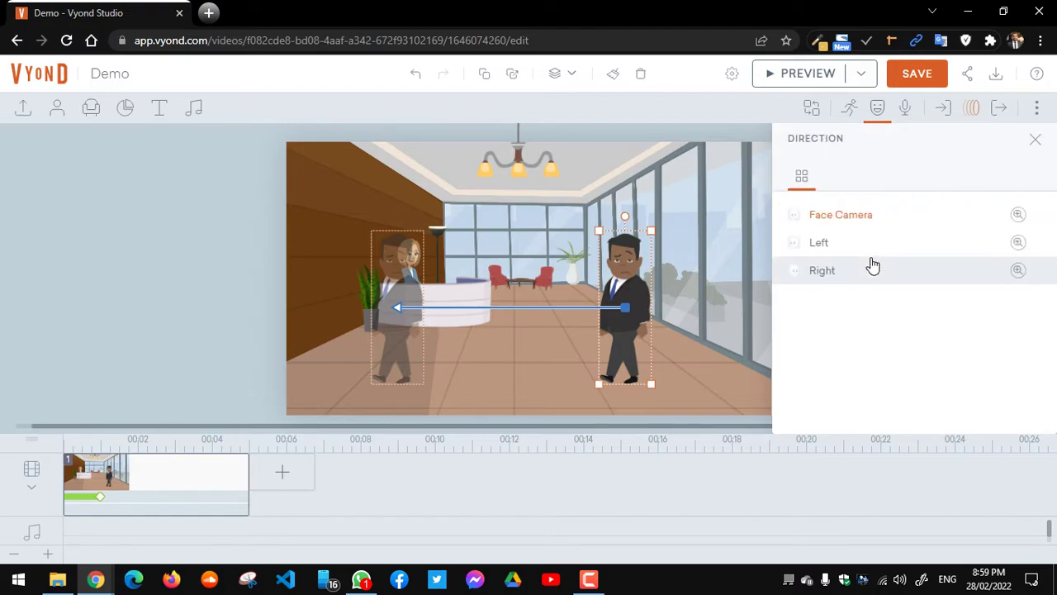
left_click(864, 271)
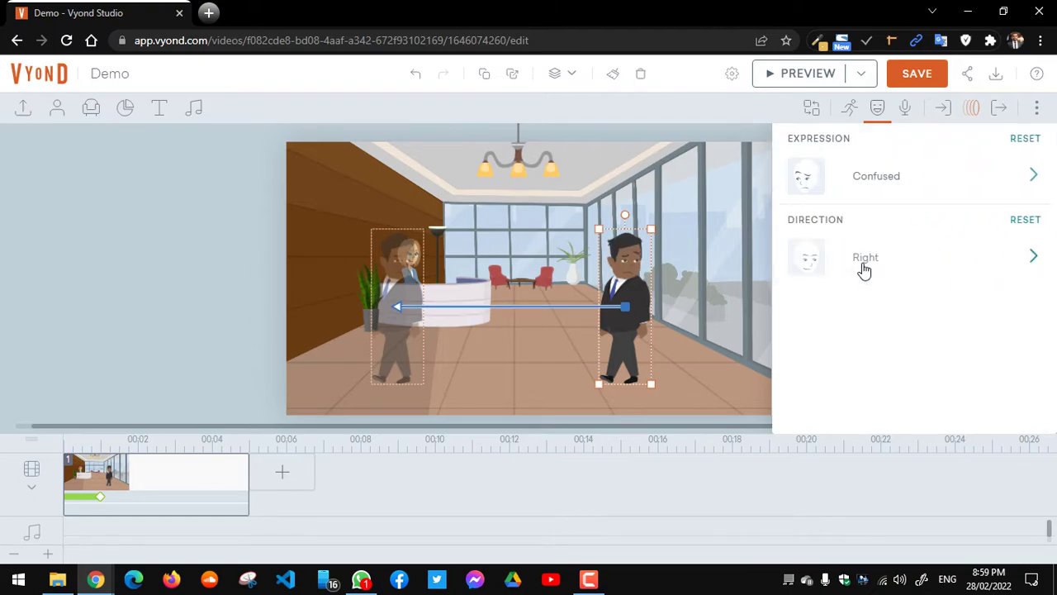
left_click(865, 262)
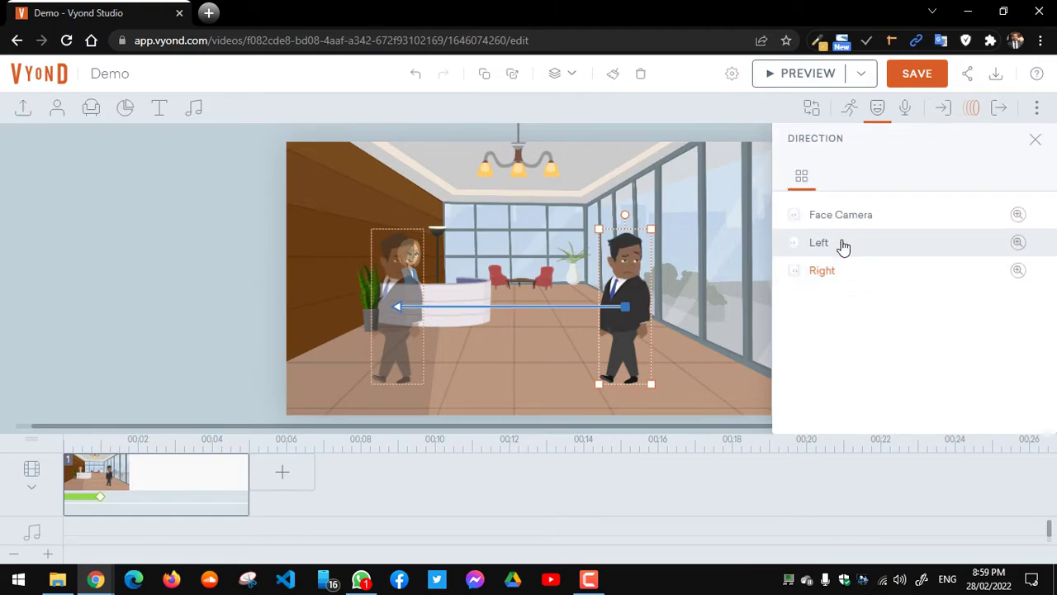
left_click(843, 244)
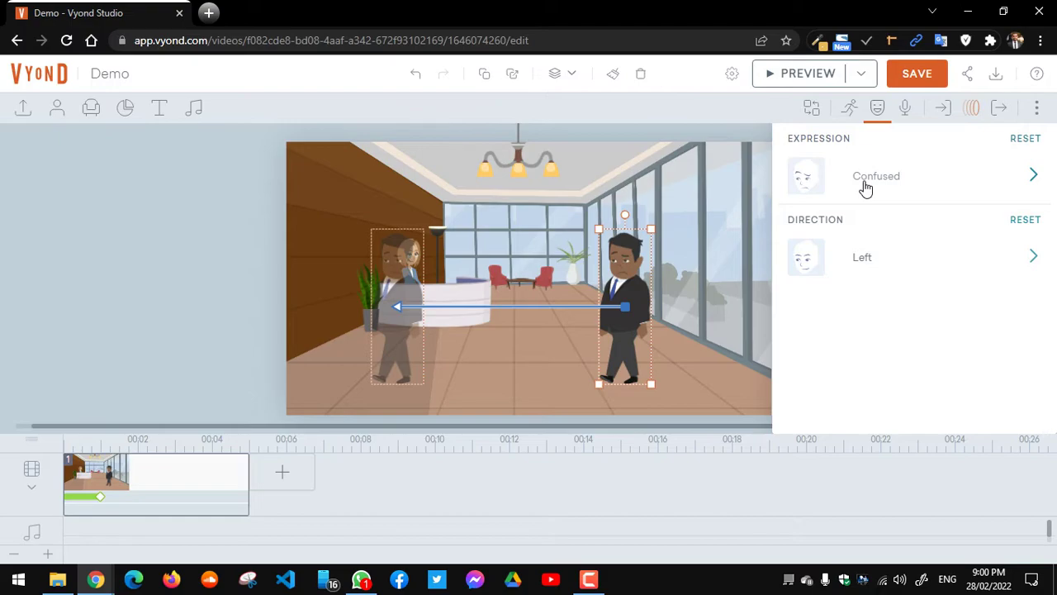
Step: Deselect and reselect the businessman to show his leftward path to the reception desk
left_click(688, 281)
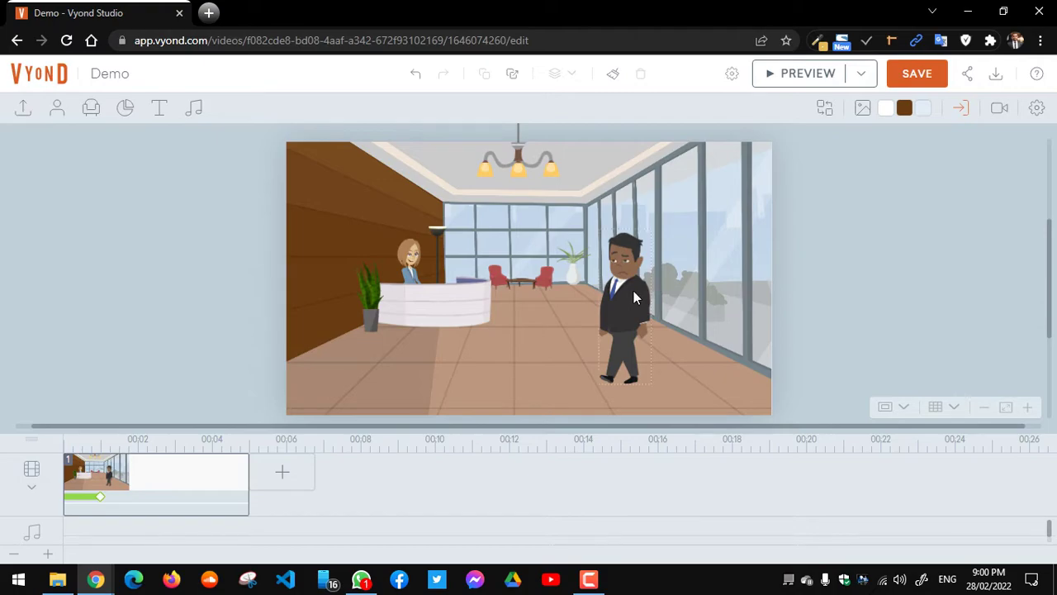
left_click(632, 291)
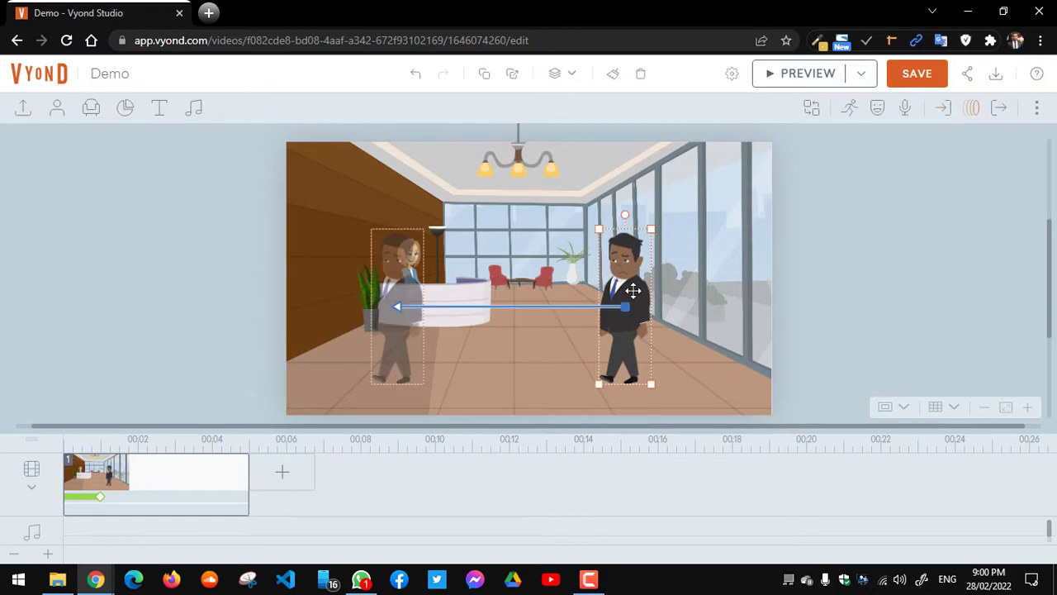
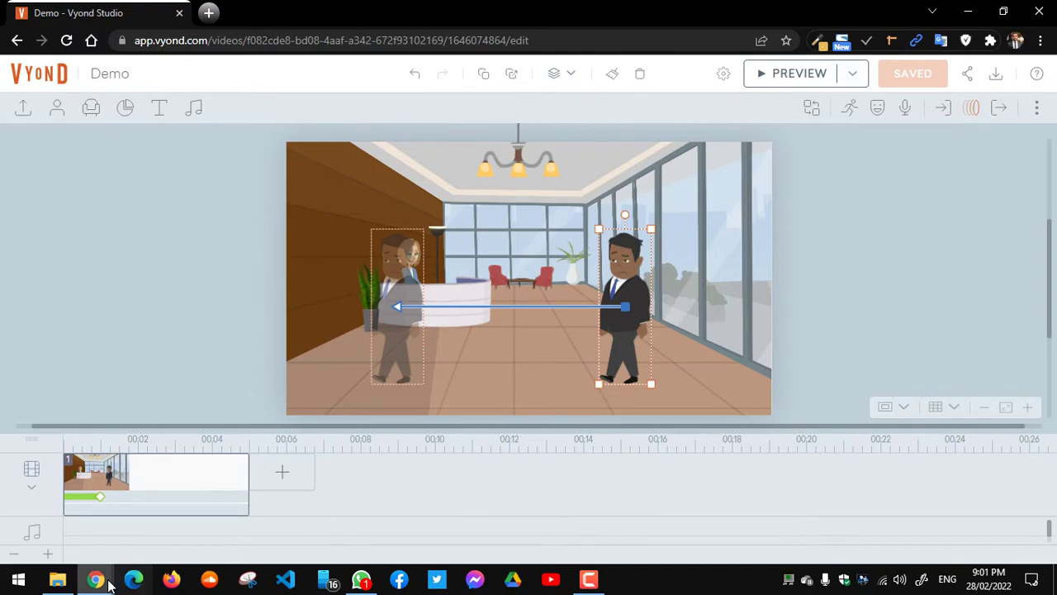
Step: Admit the waiting participant to the Google Meet call and return to the Vyond Demo project
mouse_move(97, 580)
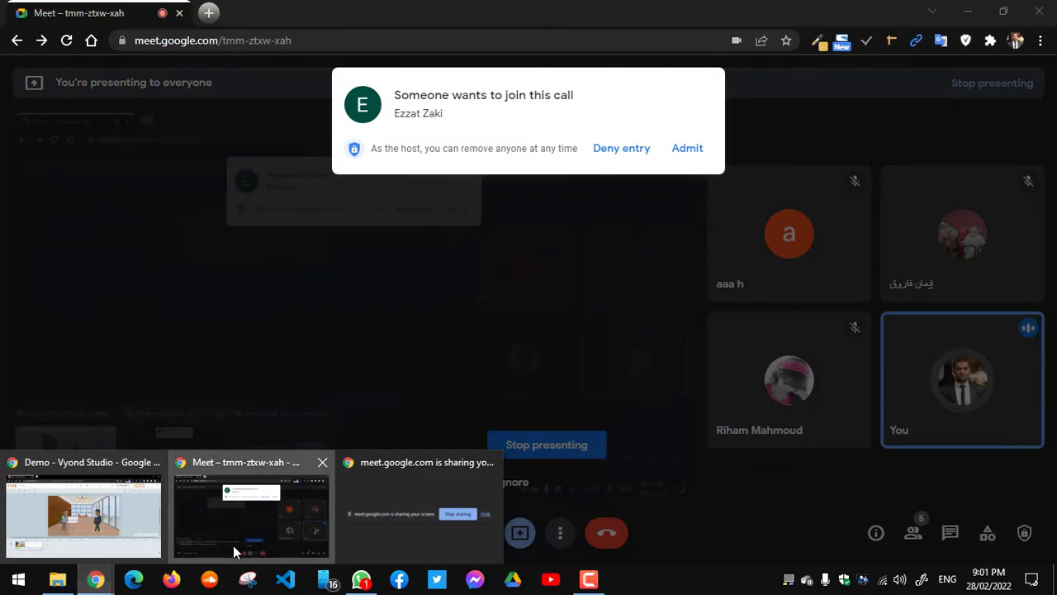
left_click(233, 545)
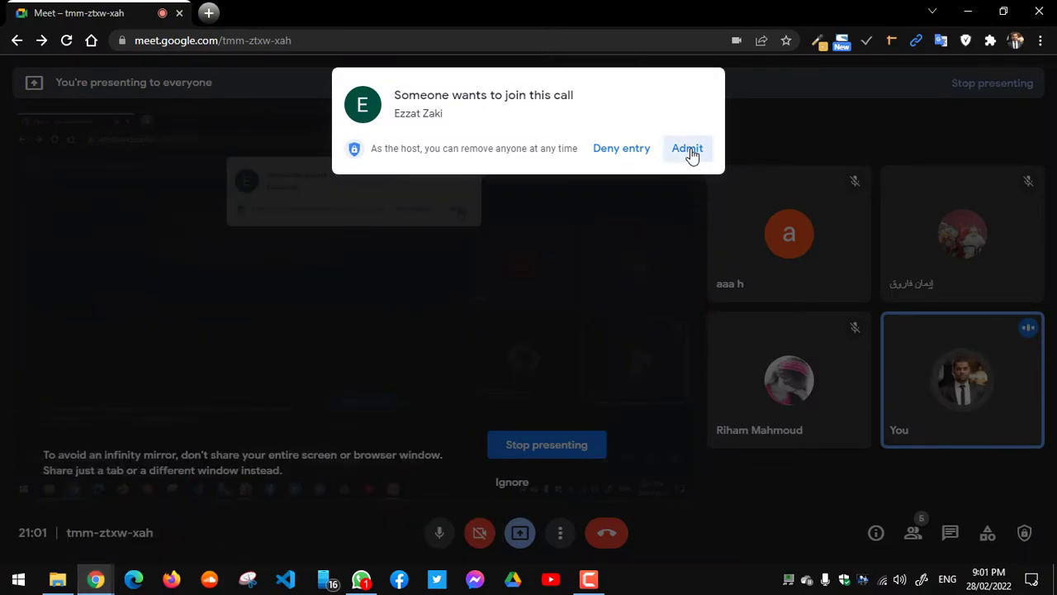
left_click(688, 150)
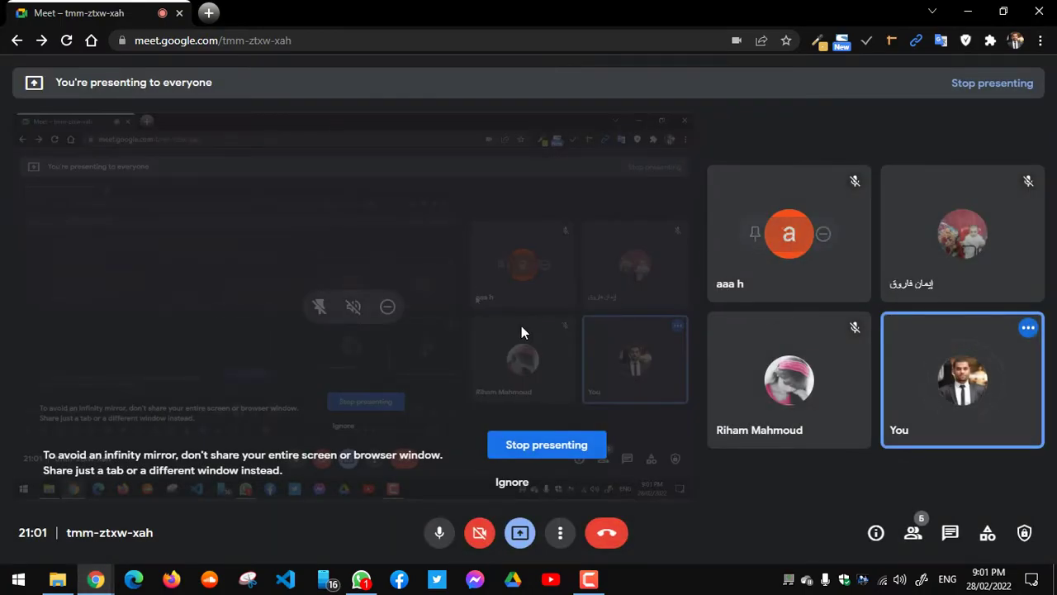
mouse_move(110, 578)
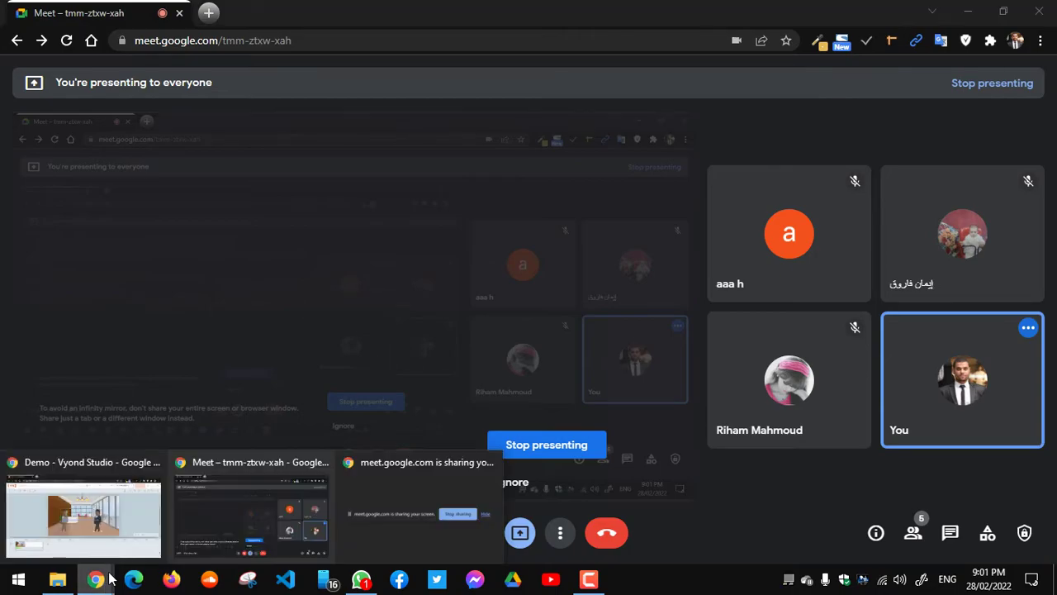
left_click(122, 538)
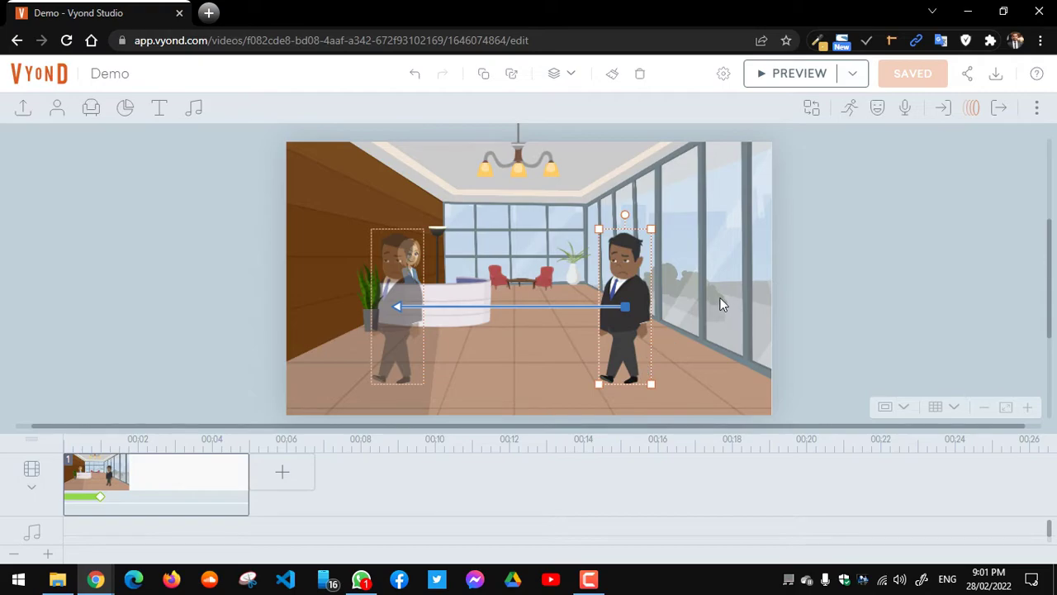
Step: Add a Text-to-Speech dialog line for the walking businessman, defaulting to English Jenny voice
left_click(906, 111)
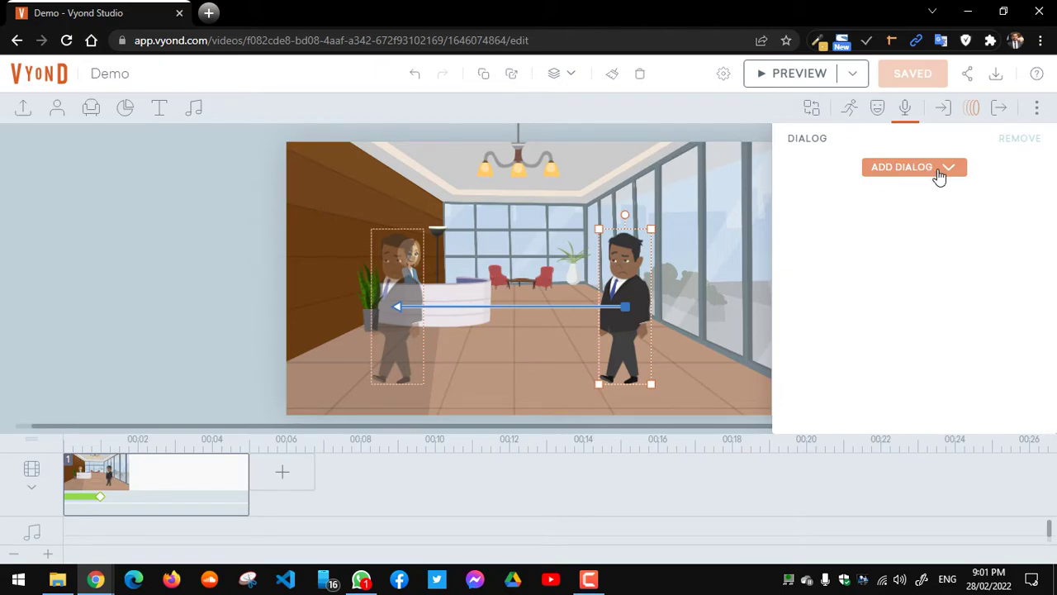
left_click(939, 175)
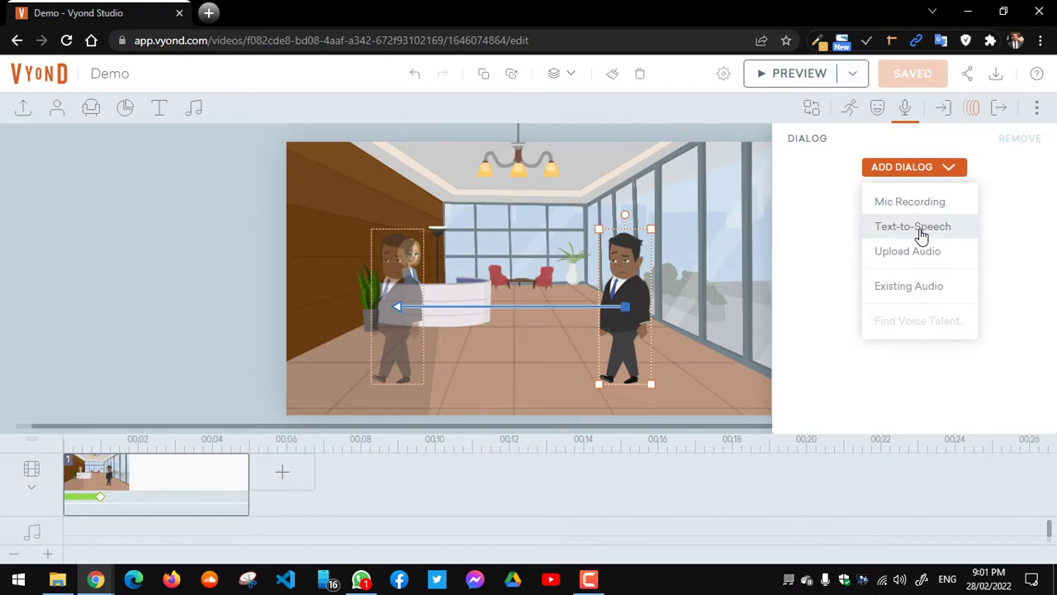
left_click(922, 237)
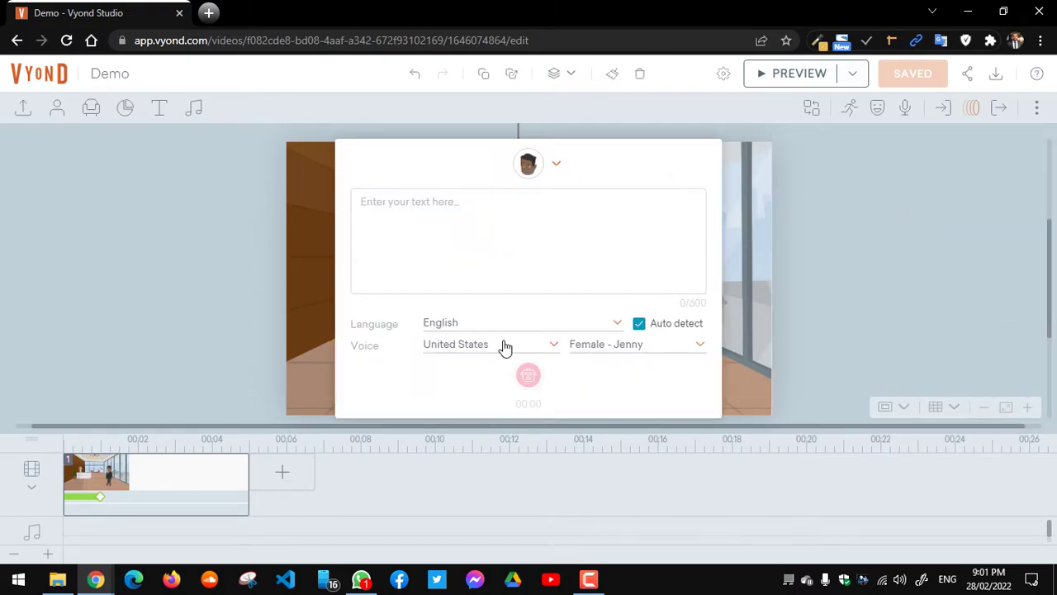
Step: Enter 'بسم الله الرحمن الرحيم' as the speech text and set the language to Arabic
mouse_move(95, 578)
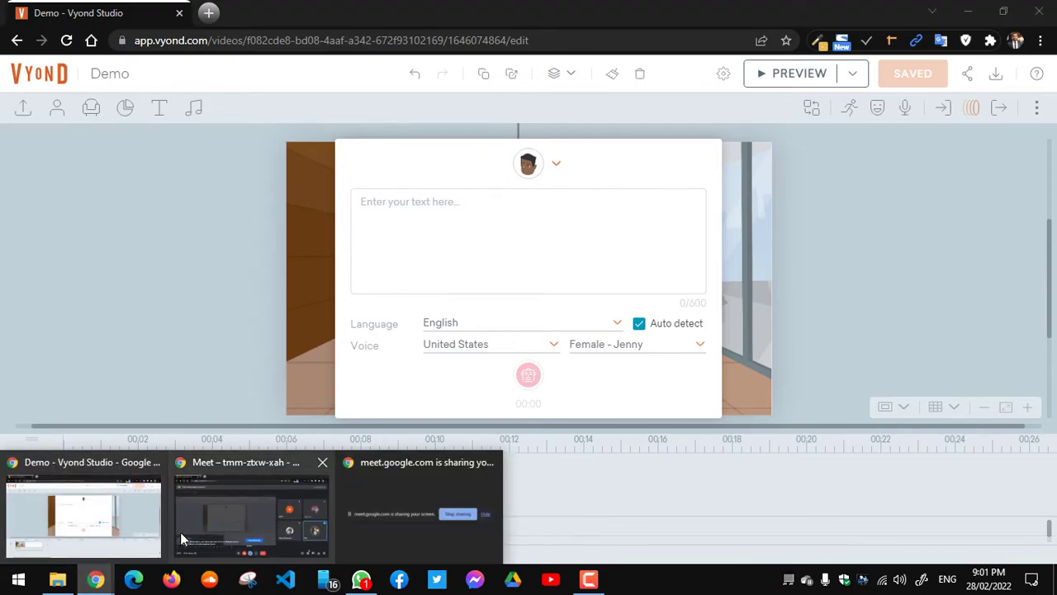
mouse_move(217, 519)
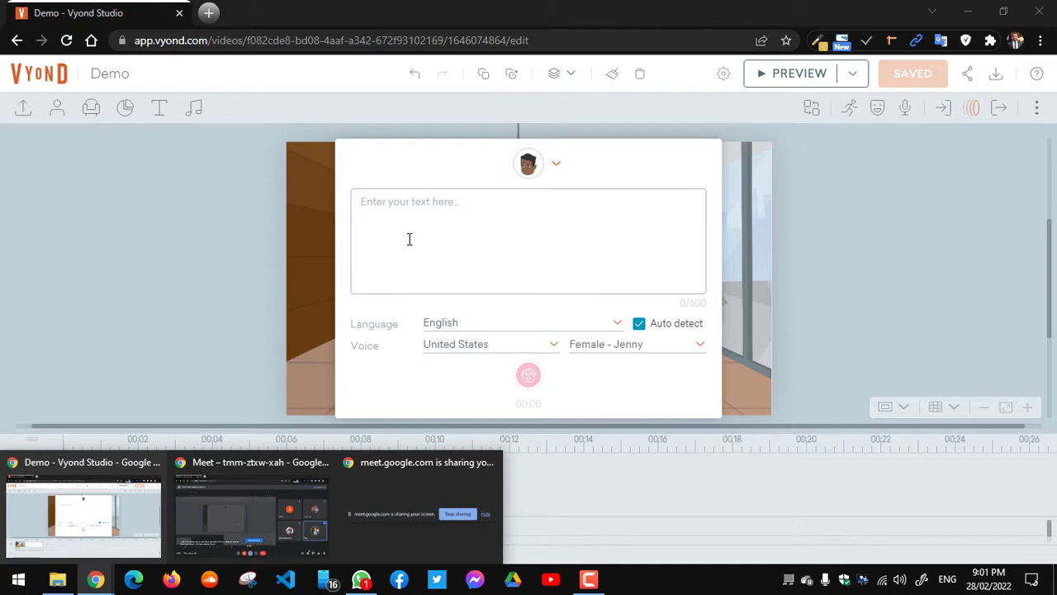
left_click(432, 215)
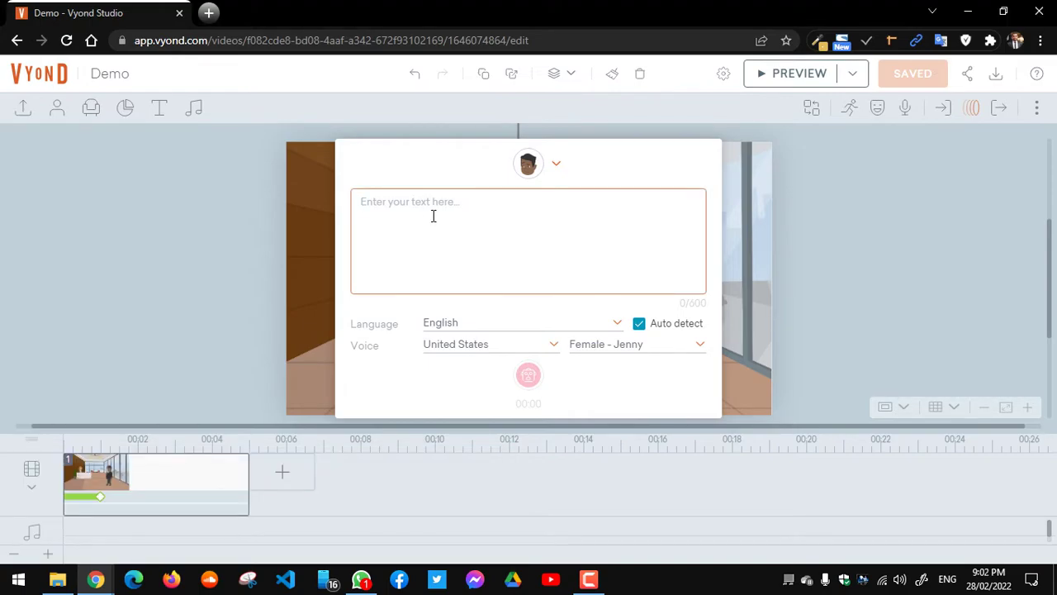
type("I")
key("BackSpace")
key("alt+shift")
type("بسم الله ")
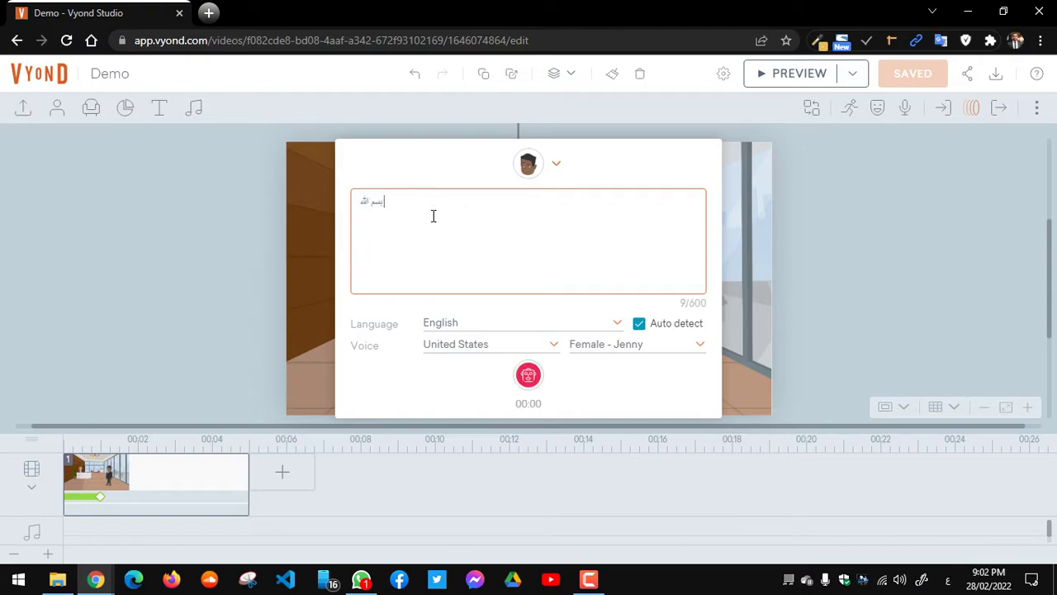
type("الرحمن الرحيم")
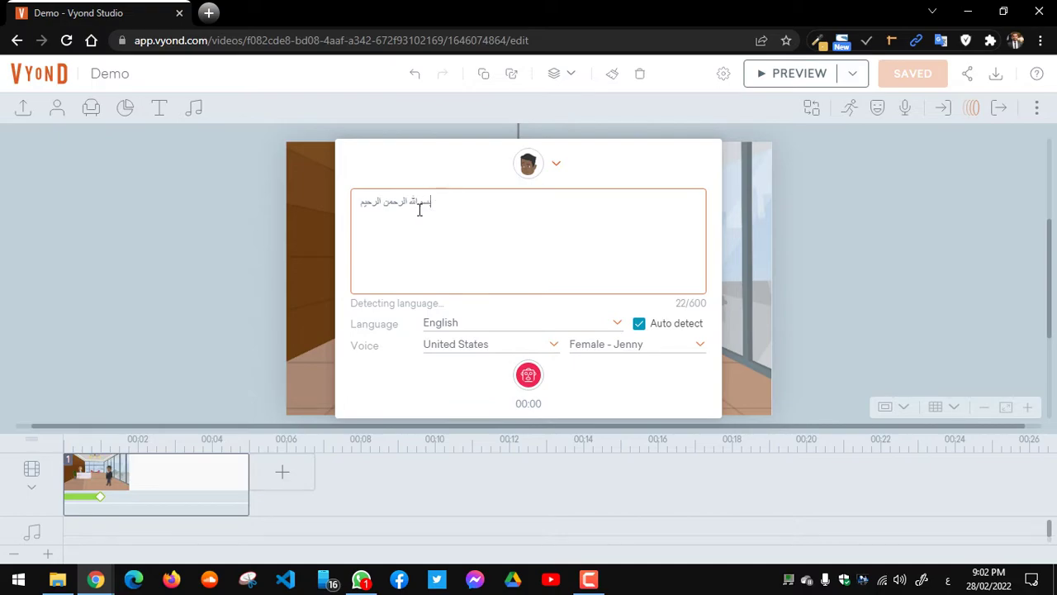
left_click(496, 325)
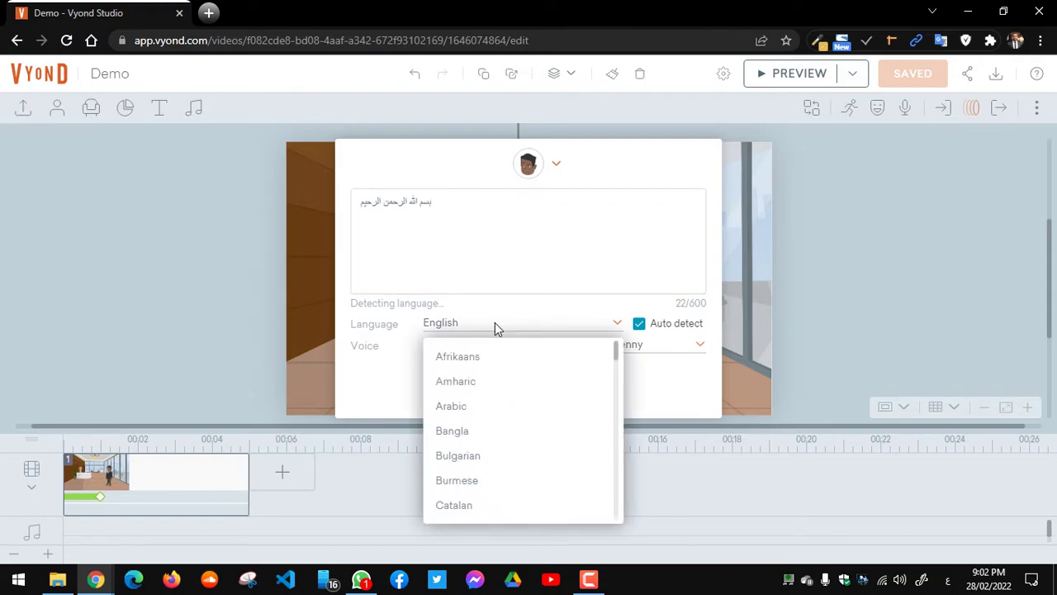
left_click(473, 408)
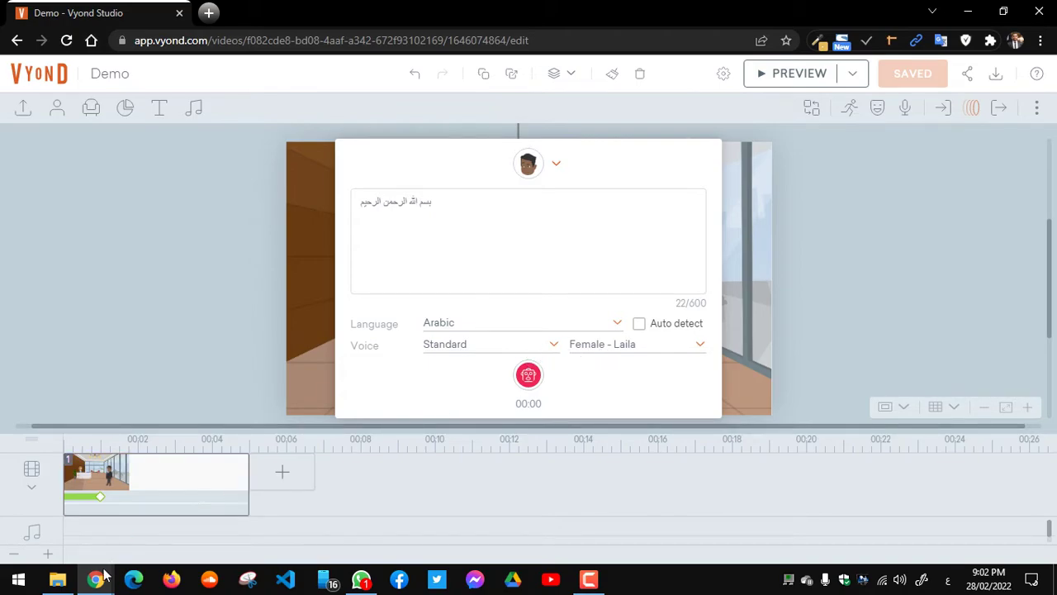
Step: Admit both waiting participants in Google Meet, then return to Vyond Studio
mouse_move(95, 579)
left_click(305, 496)
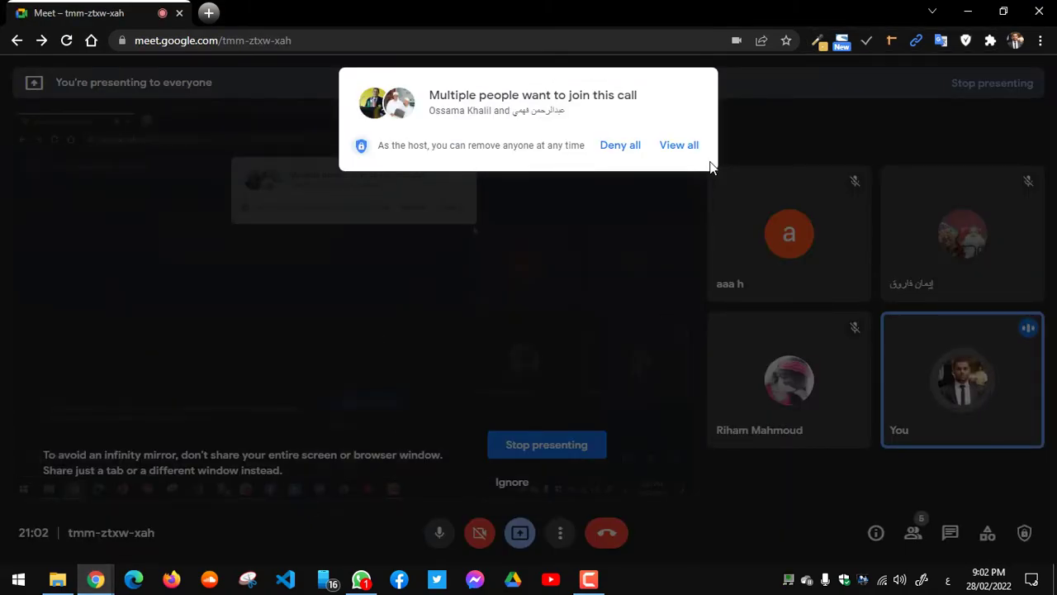
left_click(669, 148)
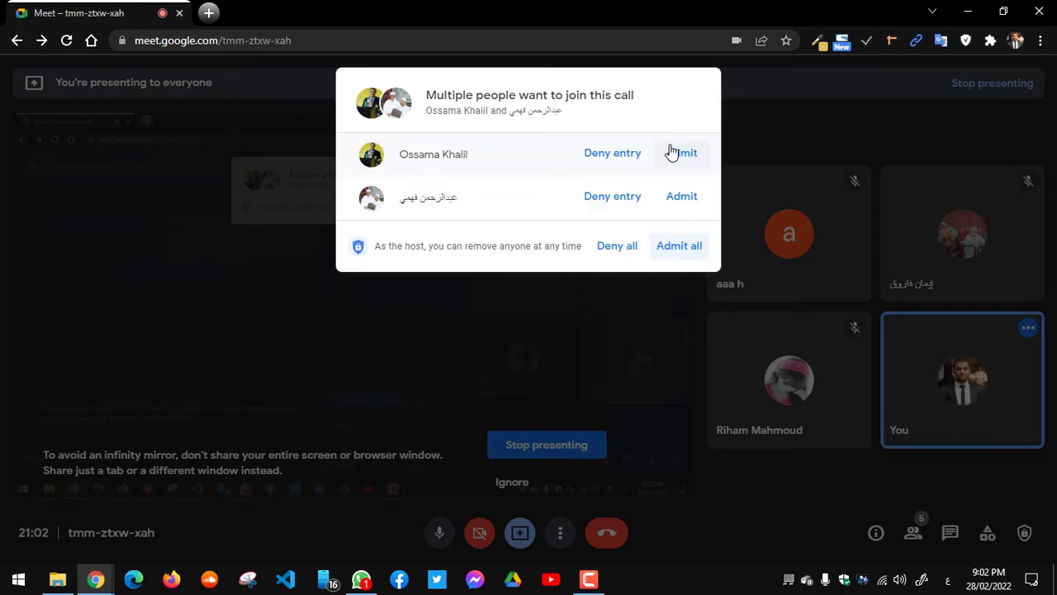
left_click(677, 153)
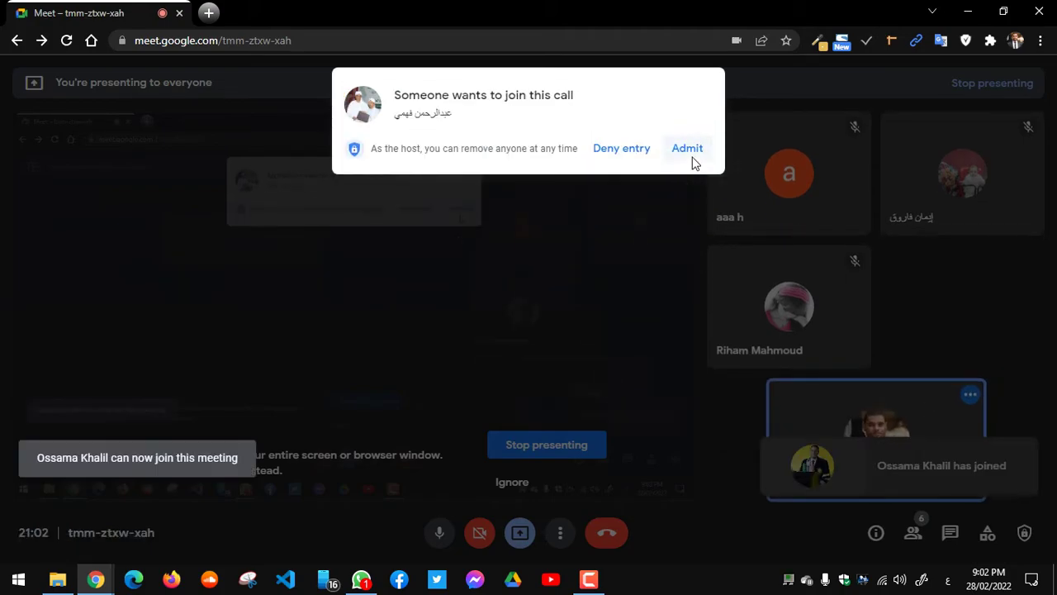
left_click(692, 158)
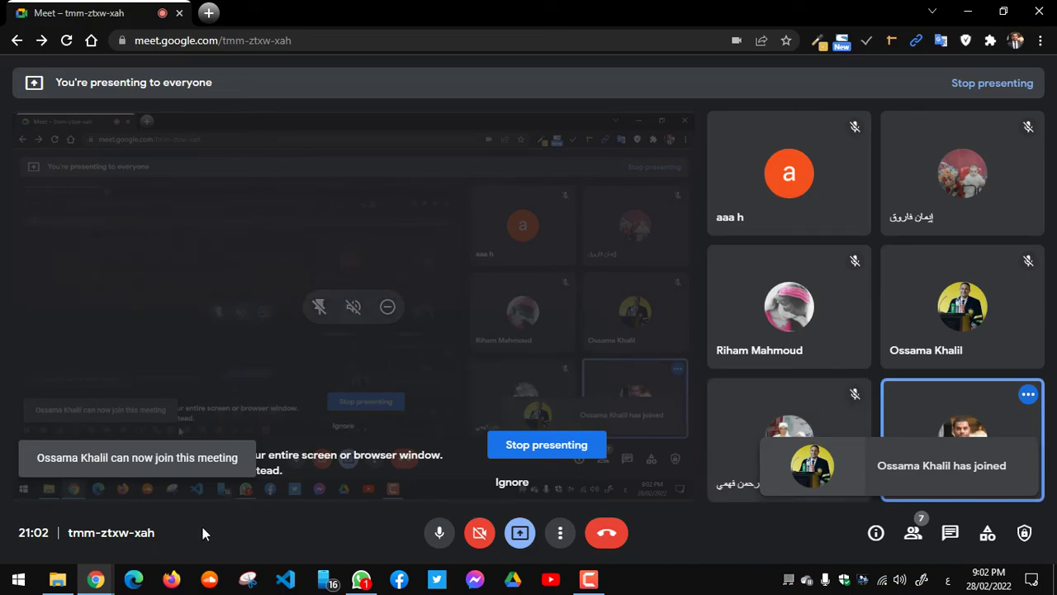
mouse_move(95, 579)
left_click(132, 530)
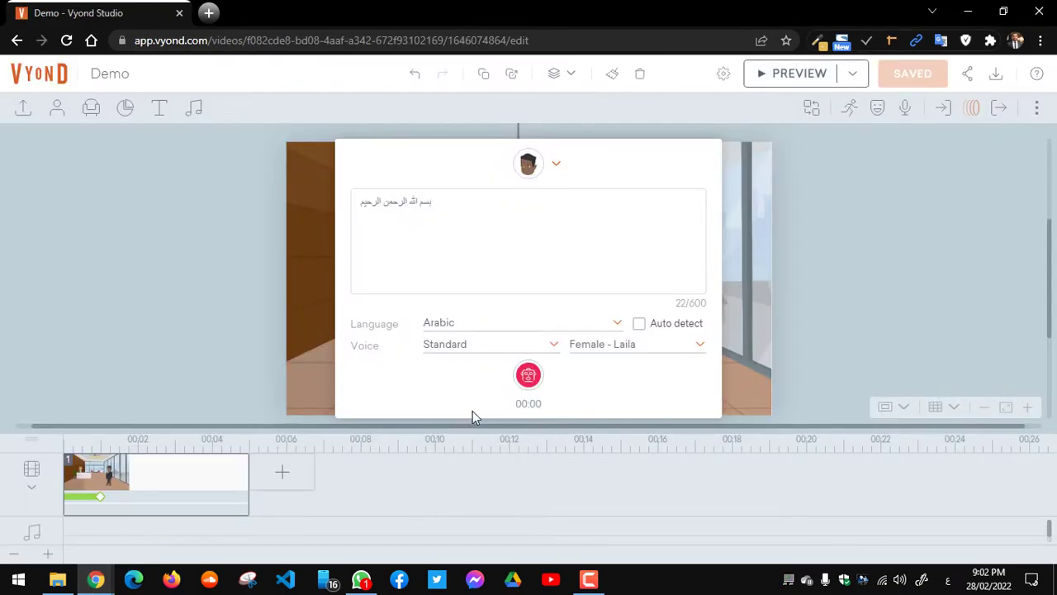
Step: Generate the Arabic line with the Egypt accent and Female - Salma voice
left_click(653, 352)
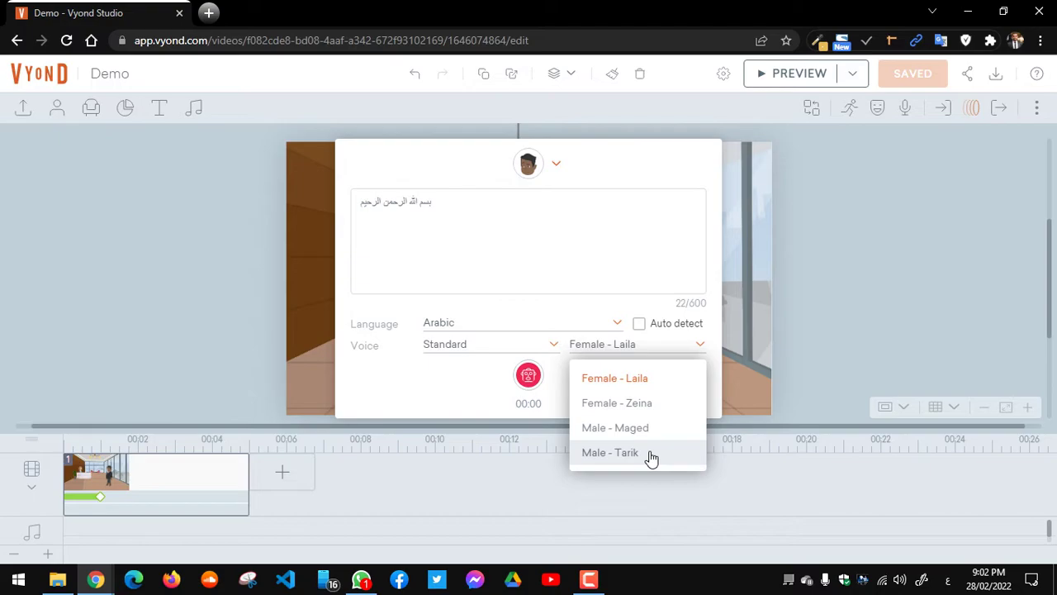
left_click(456, 201)
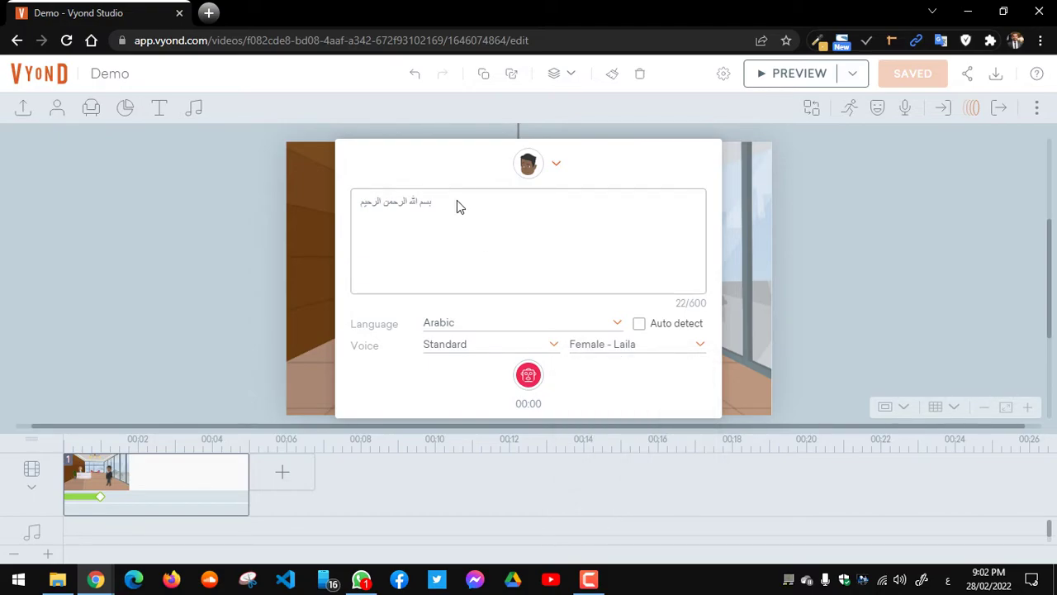
left_click(470, 346)
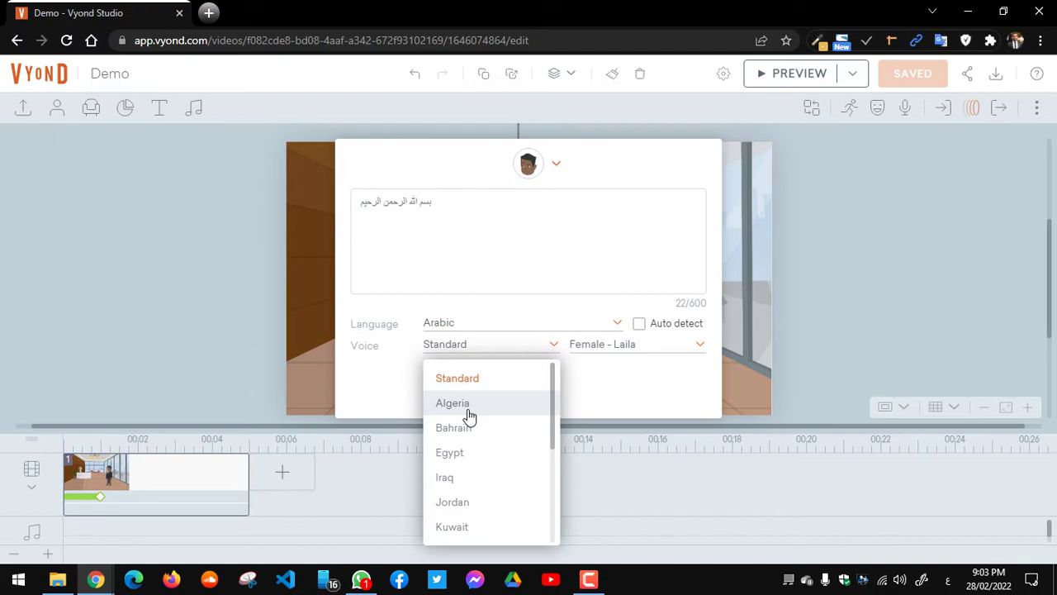
left_click(466, 455)
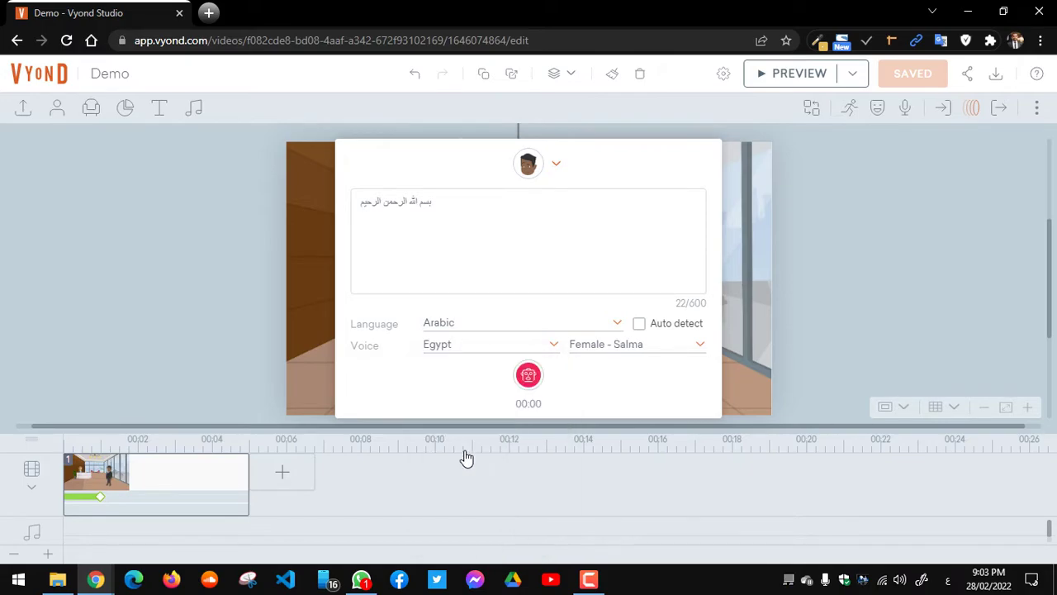
left_click(529, 377)
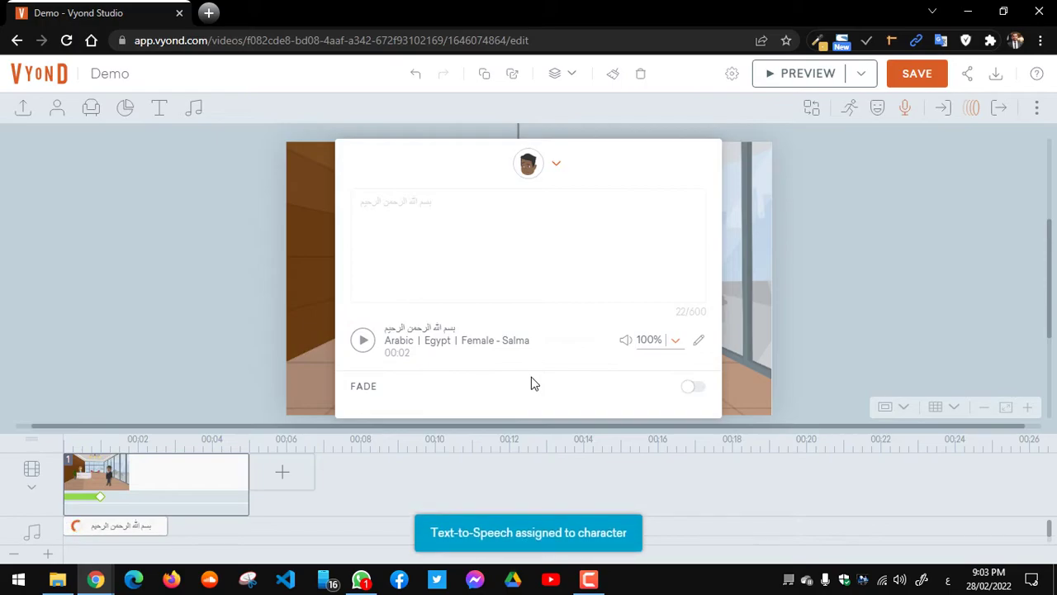
Step: Regenerate the Arabic line with the Egypt Male - Shakir voice and play it back
left_click(364, 340)
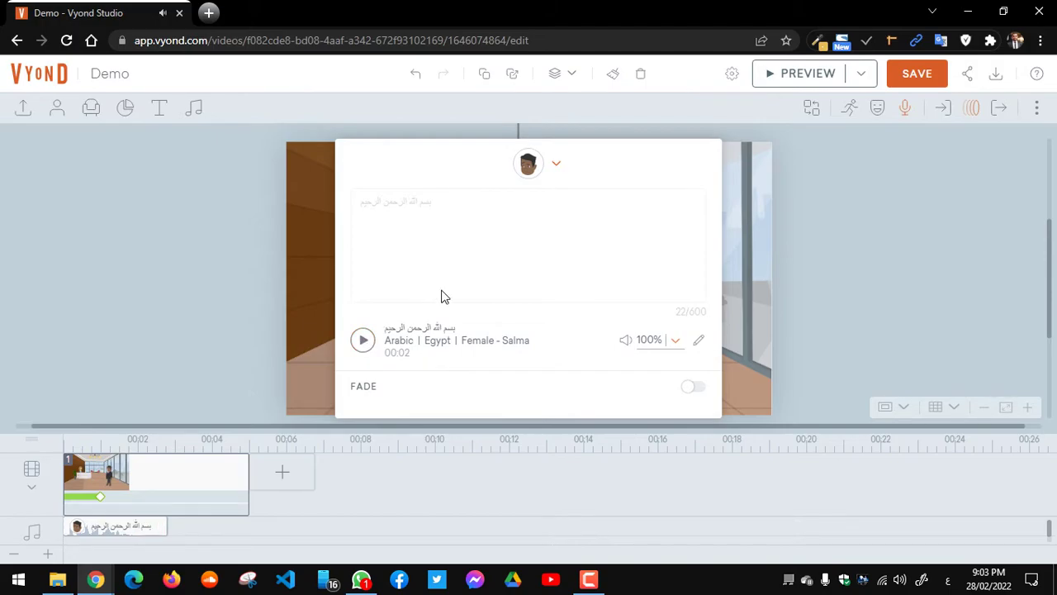
left_click(699, 340)
left_click(643, 349)
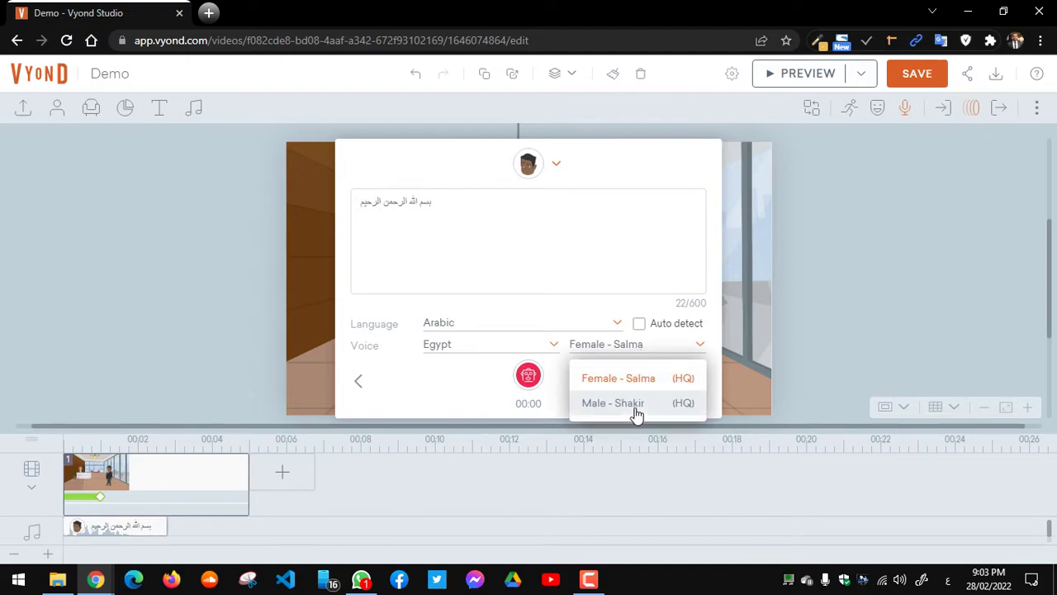
left_click(628, 403)
left_click(529, 377)
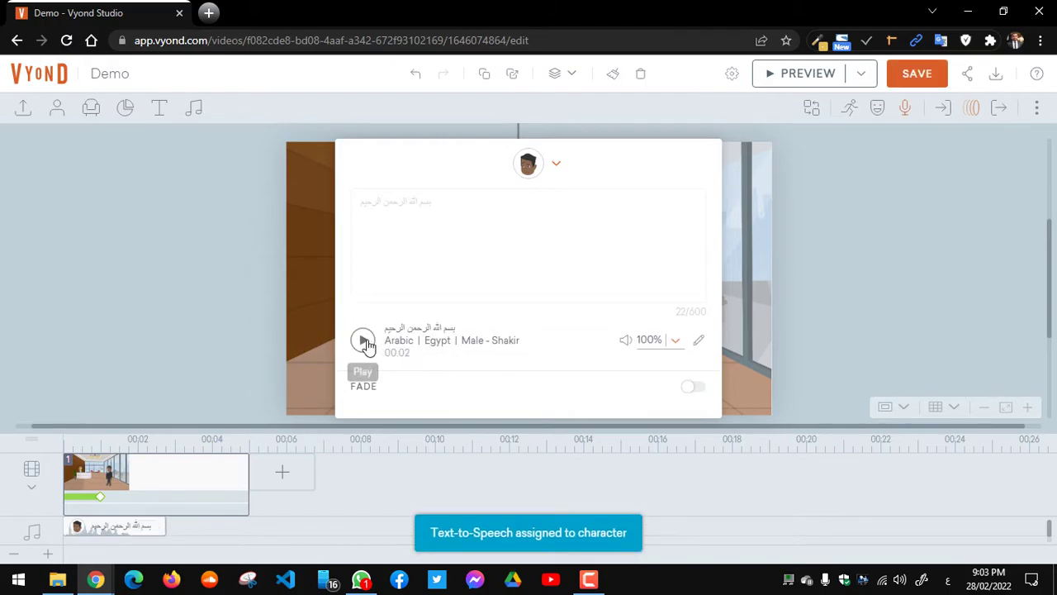
left_click(362, 341)
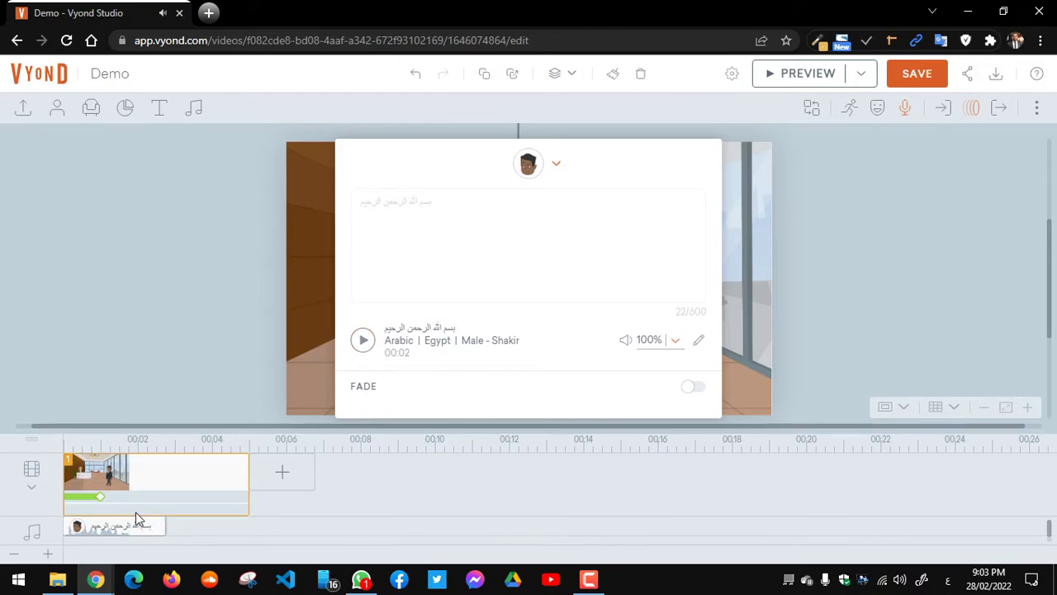
Step: Admit another waiting participant in Google Meet and bring back the Vyond Demo project
mouse_move(106, 581)
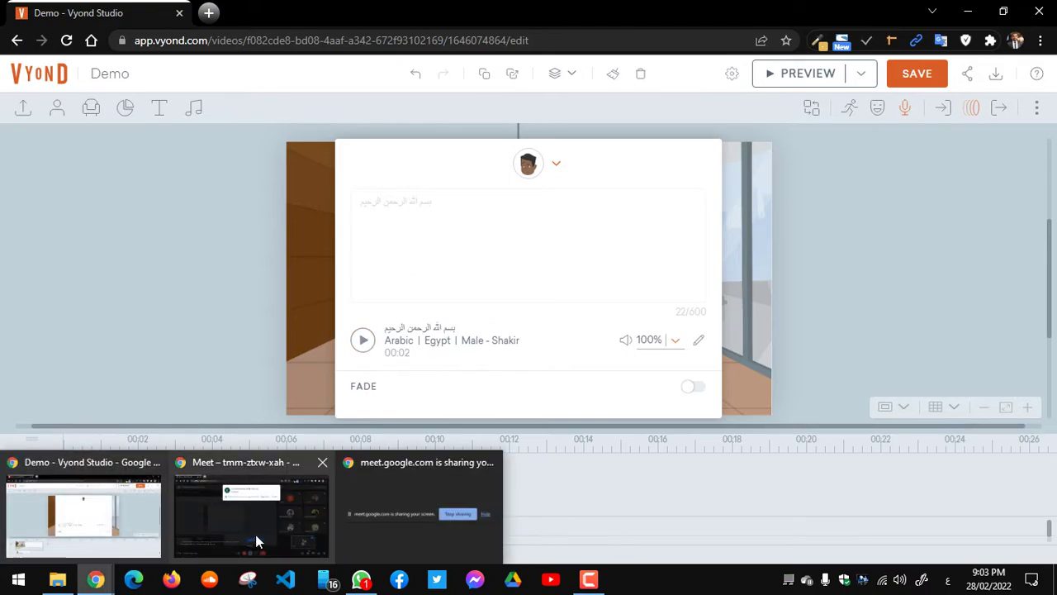
left_click(255, 535)
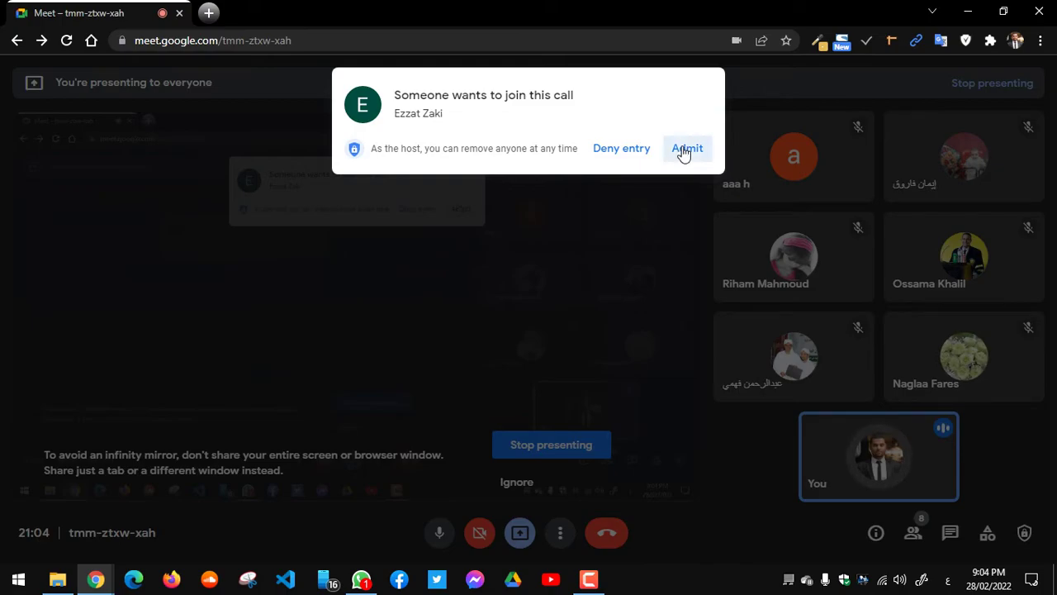
left_click(685, 150)
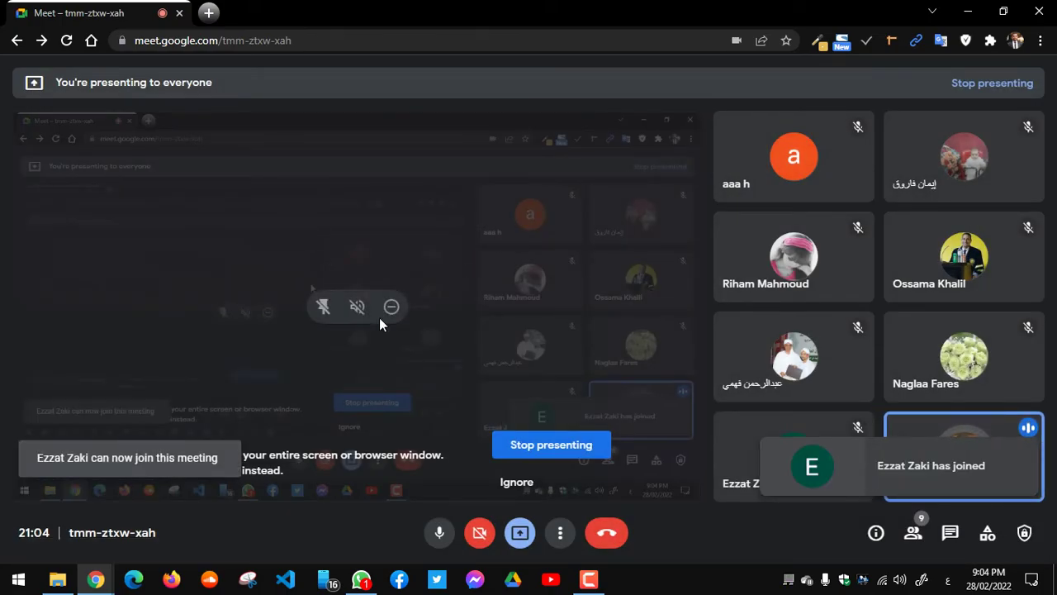
mouse_move(103, 578)
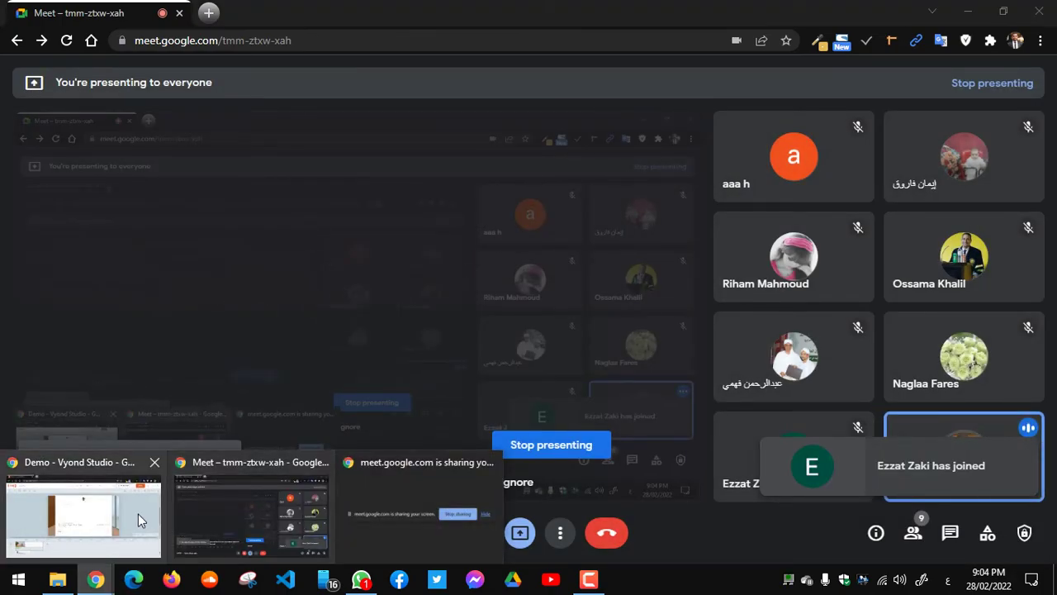
left_click(138, 514)
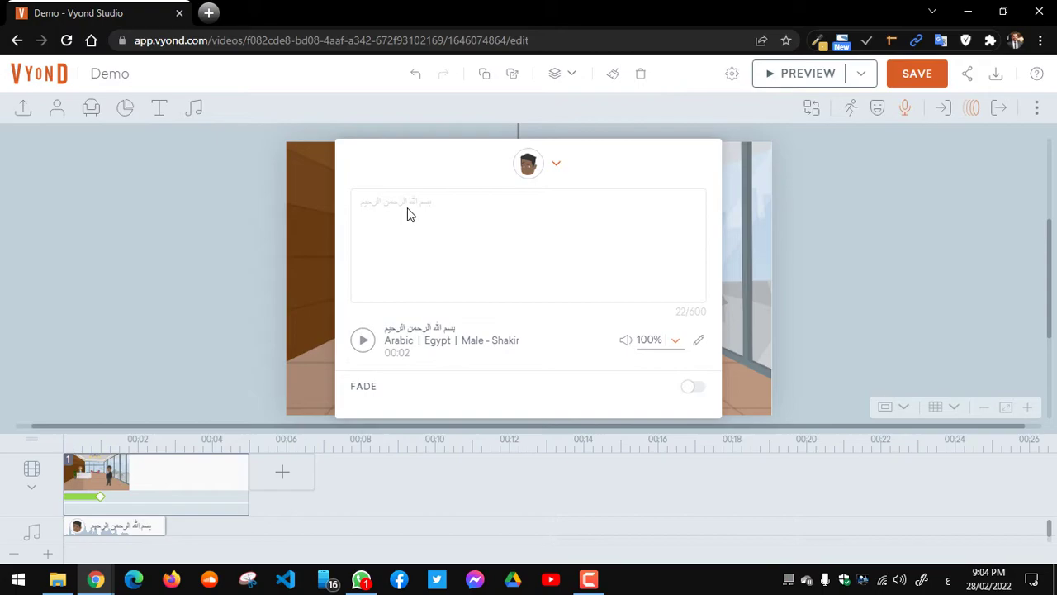
Step: Close the dialogue panel and preview the reception scene
left_click(752, 287)
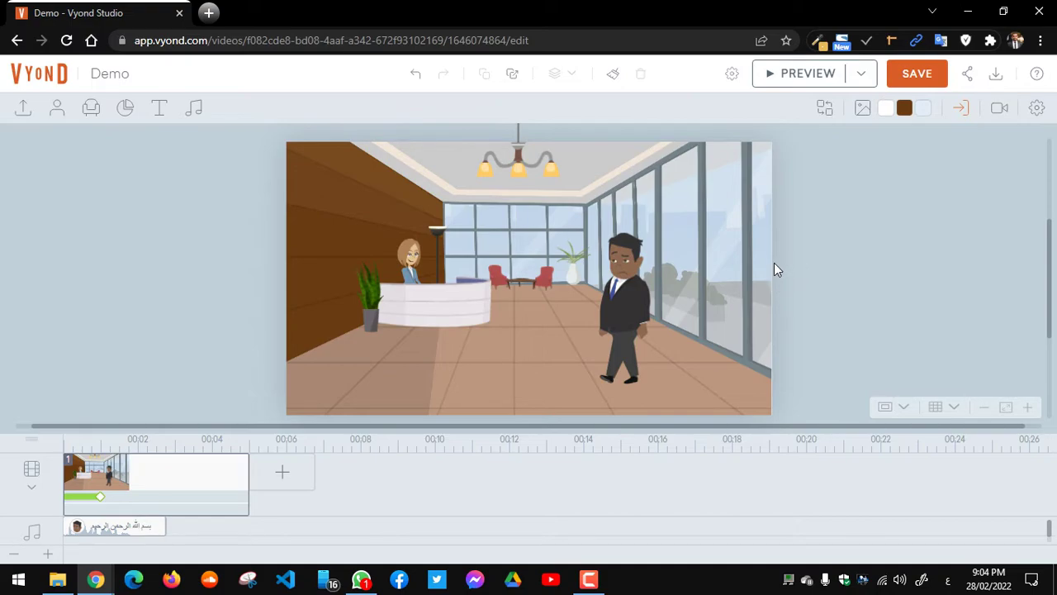
mouse_move(126, 524)
left_click(830, 77)
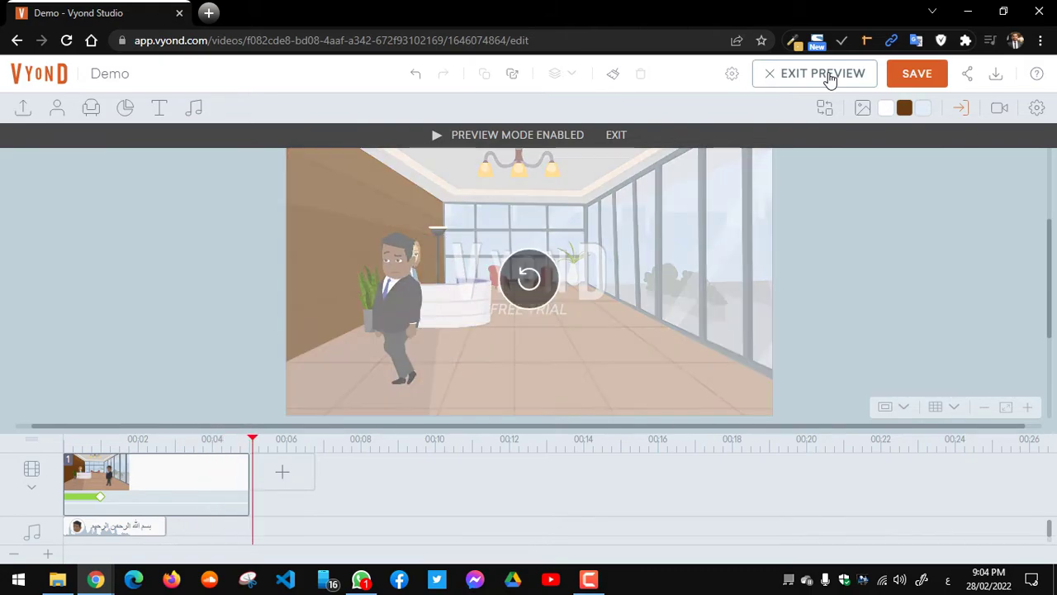
left_click(615, 137)
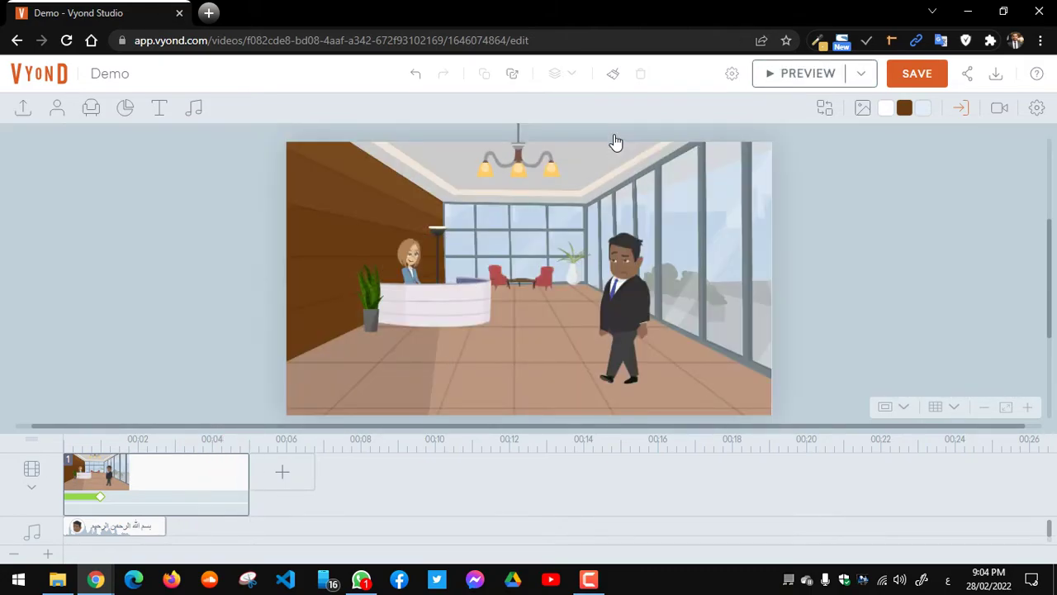
Step: Remove the businessman's horizontal motion path
left_click(639, 294)
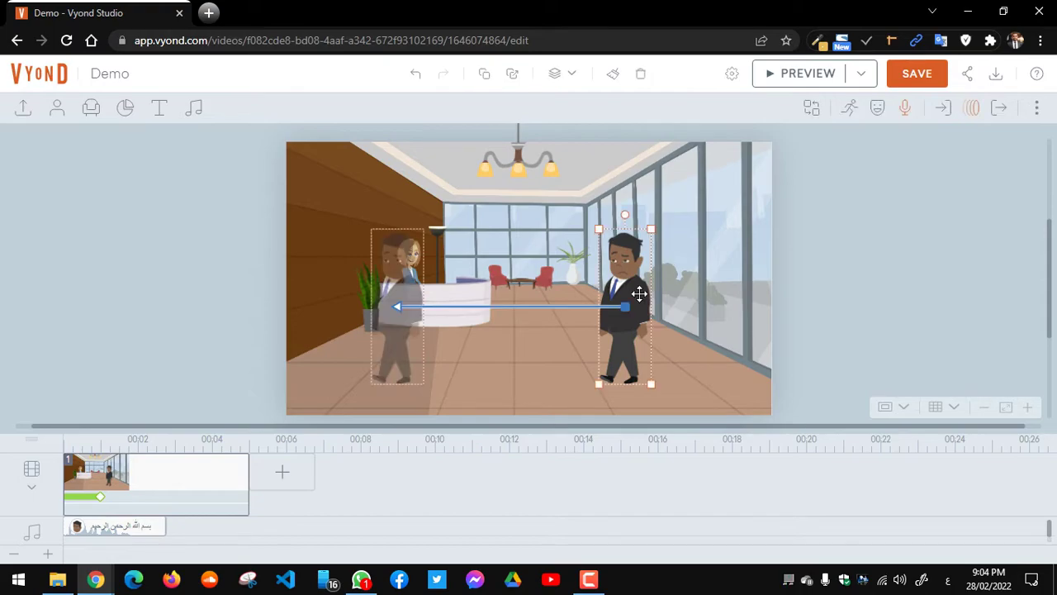
left_click(972, 108)
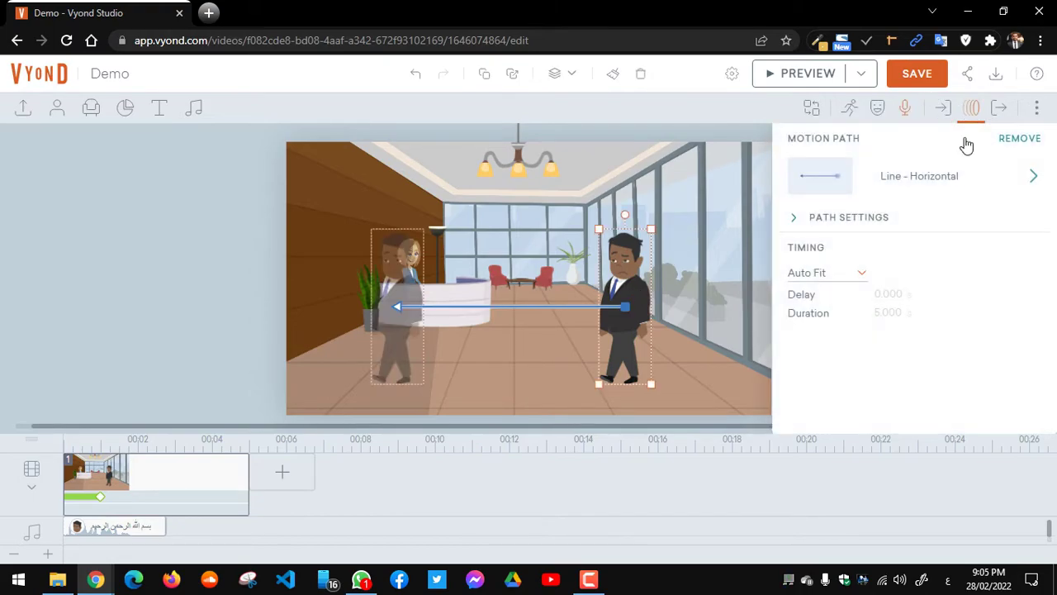
left_click(1018, 140)
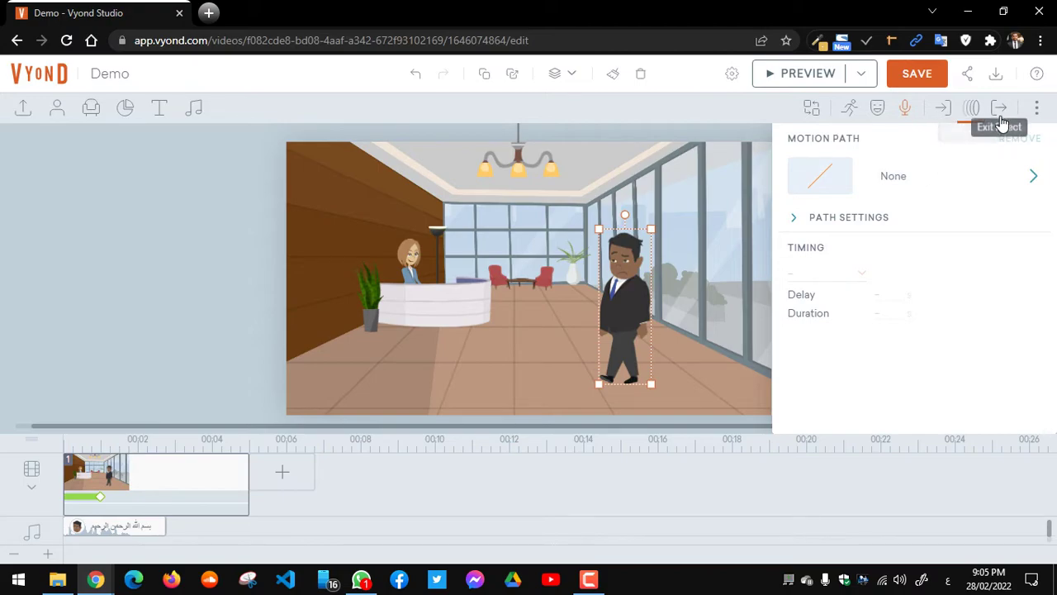
Step: Turn the businessman's direction to Face Camera
left_click(746, 200)
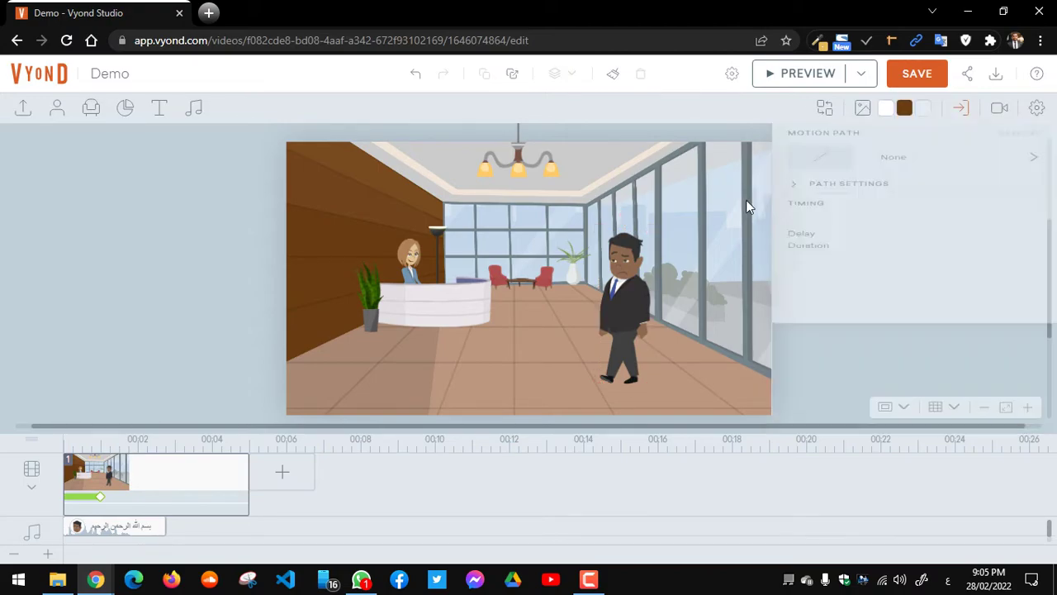
left_click(640, 268)
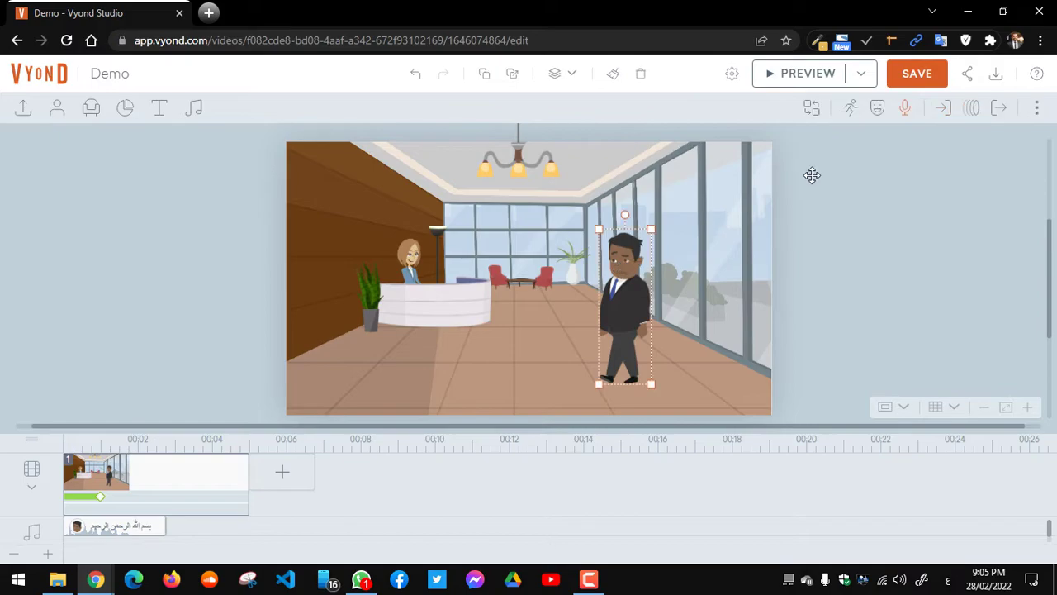
left_click(877, 111)
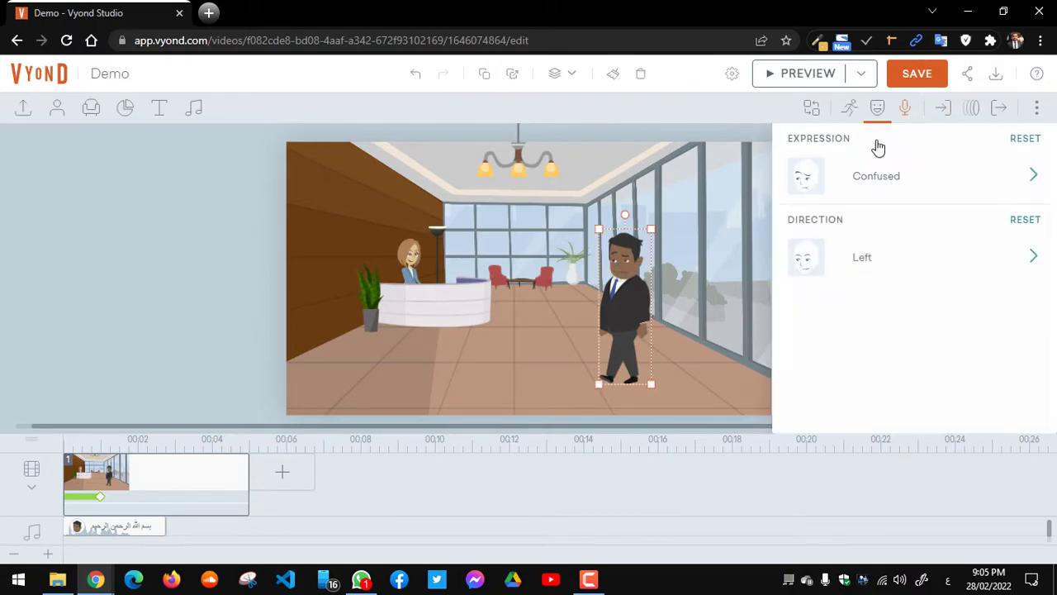
left_click(865, 264)
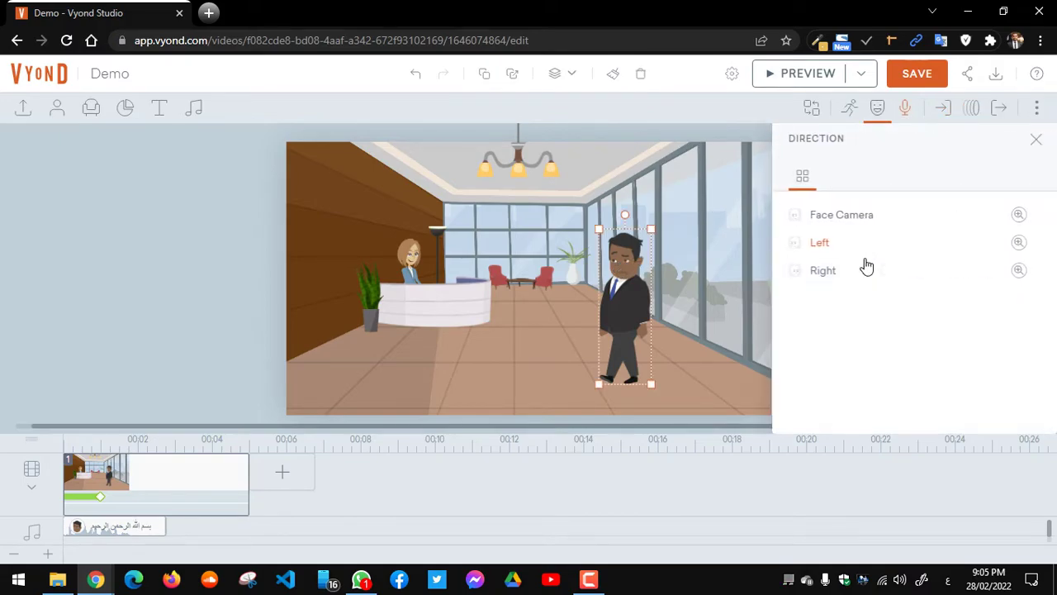
left_click(866, 215)
Step: Change his expression from Confused to Happy by searching 'happy'
left_click(889, 182)
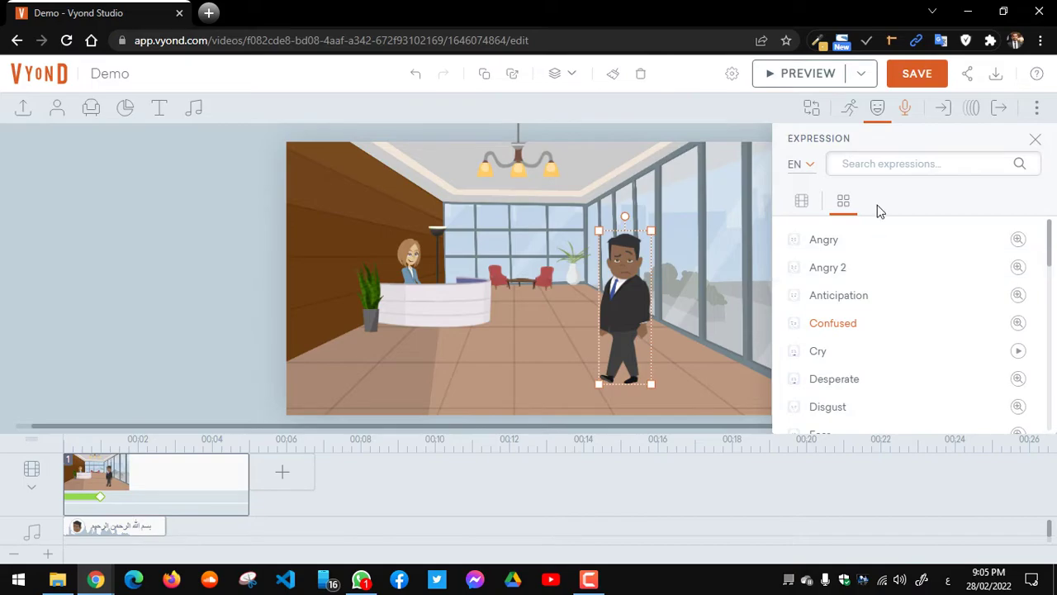
left_click(877, 166)
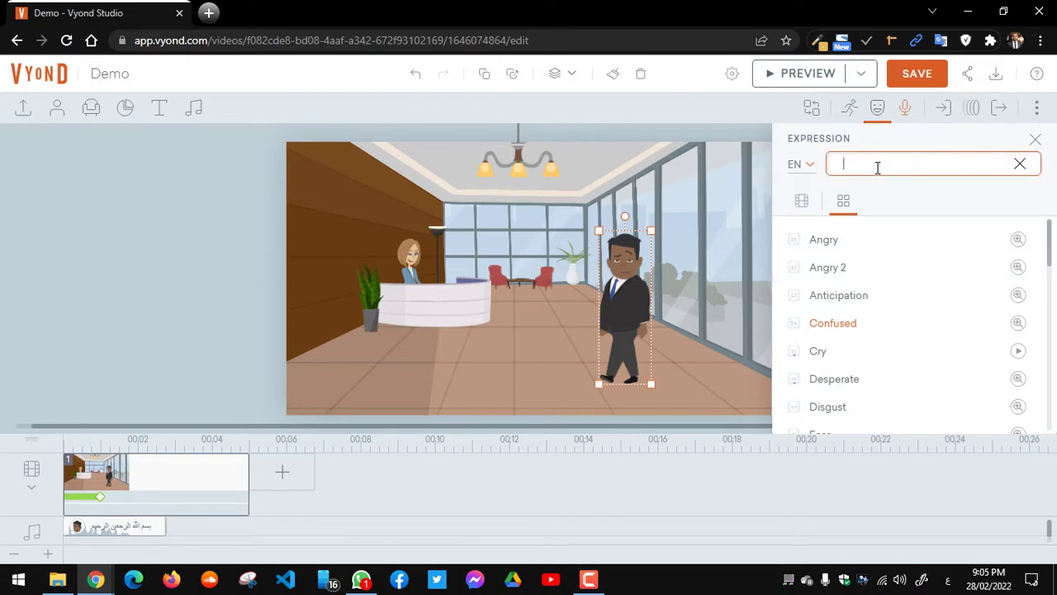
key("BackSpace")
key("alt+shift")
type("happy")
key("Return")
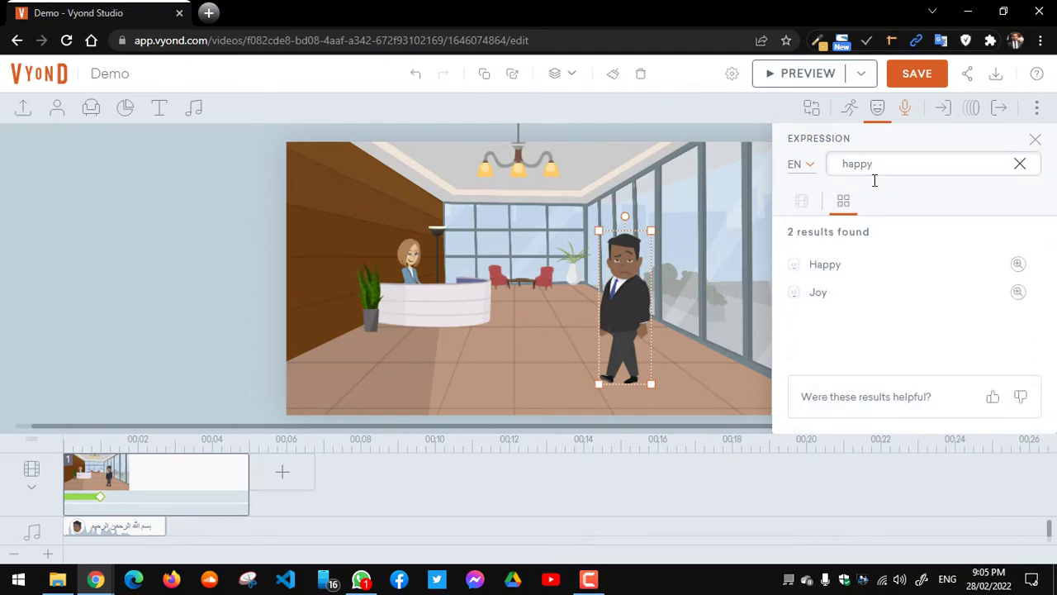
left_click(855, 269)
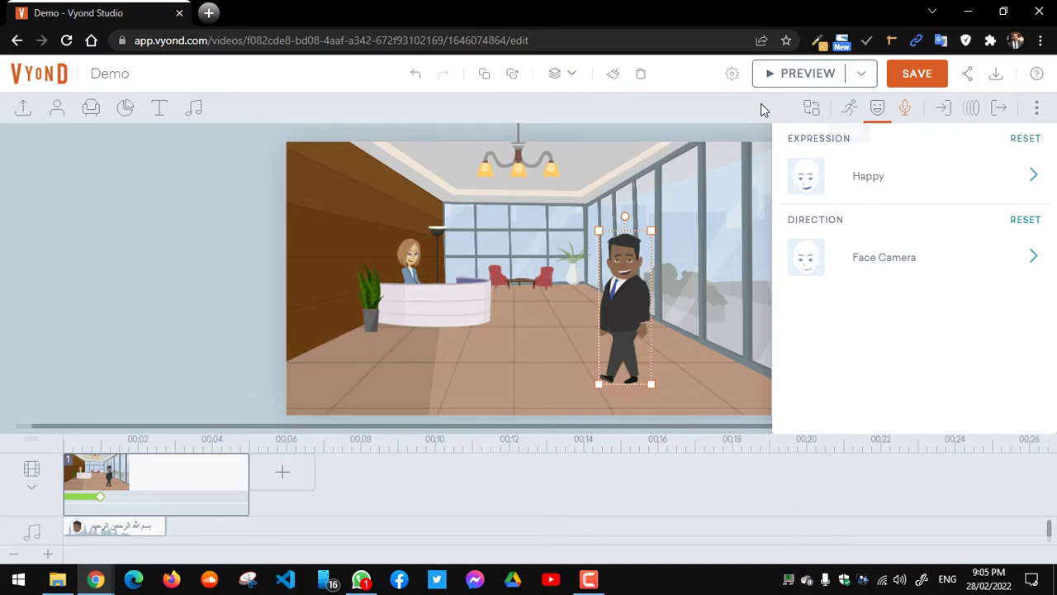
left_click(877, 116)
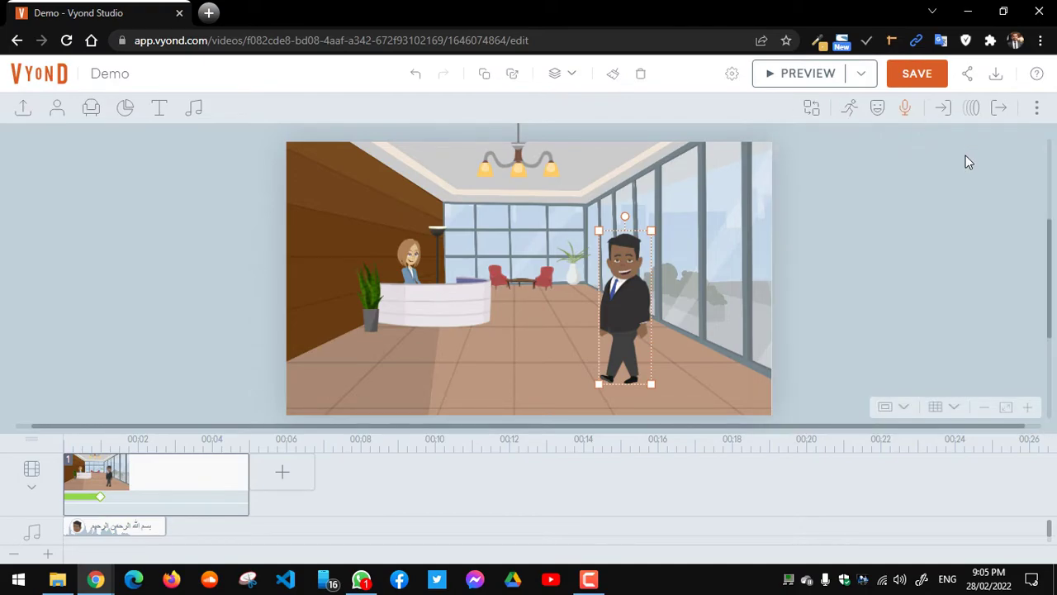
Step: Shrink the camera frame to about 288 × 162 px around the man, then preview it
left_click(741, 172)
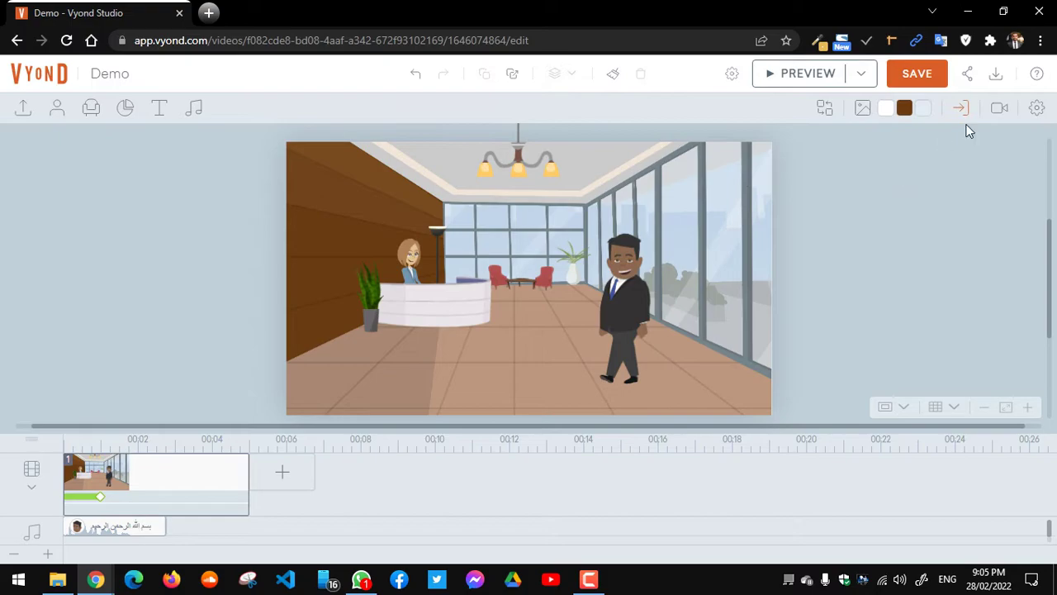
left_click(999, 108)
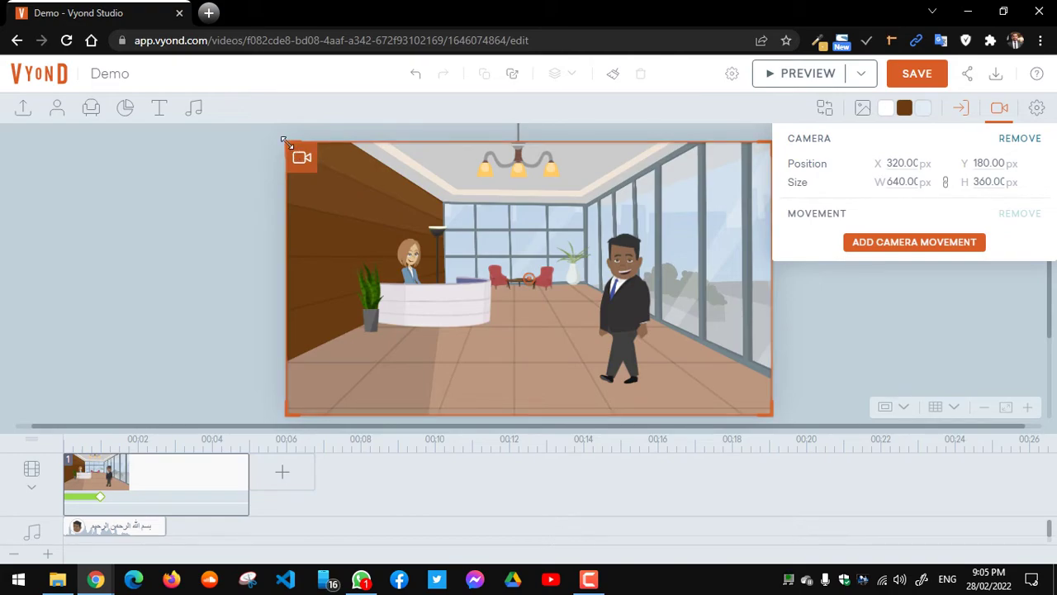
left_click_drag(286, 143, 577, 227)
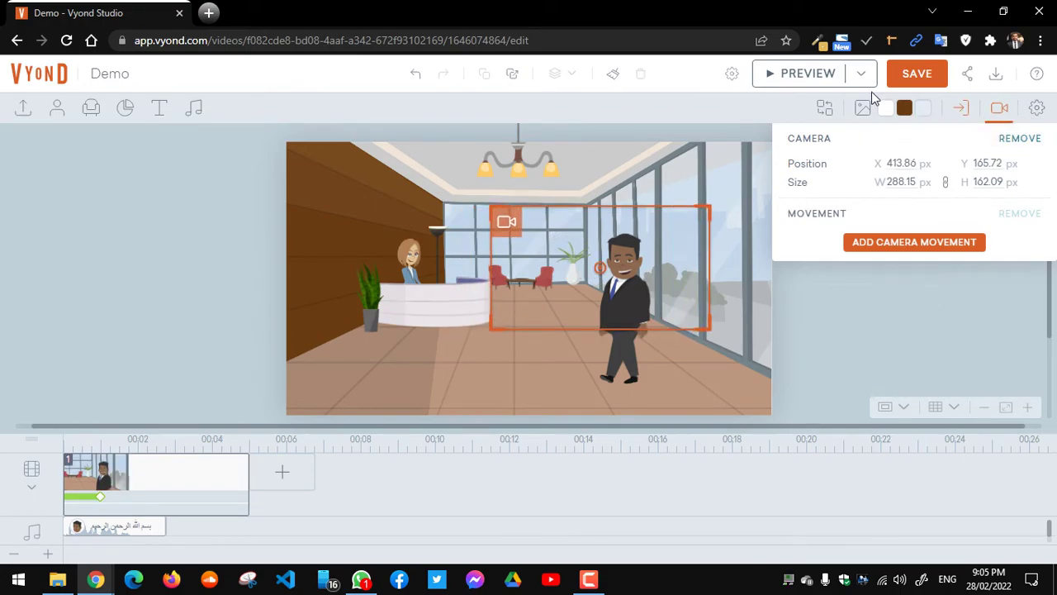
left_click(999, 107)
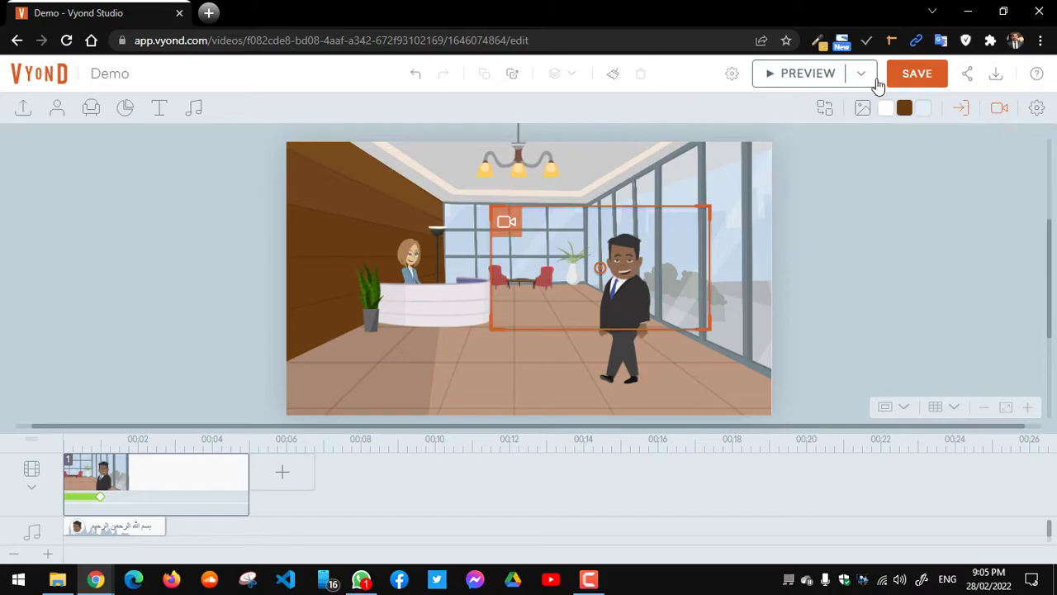
left_click(821, 78)
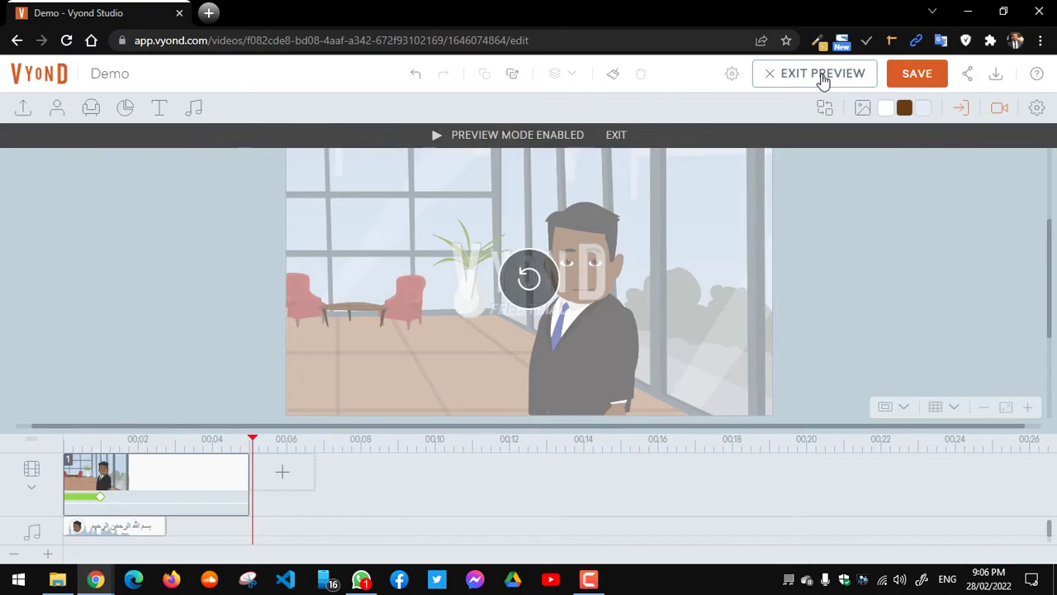
left_click(822, 76)
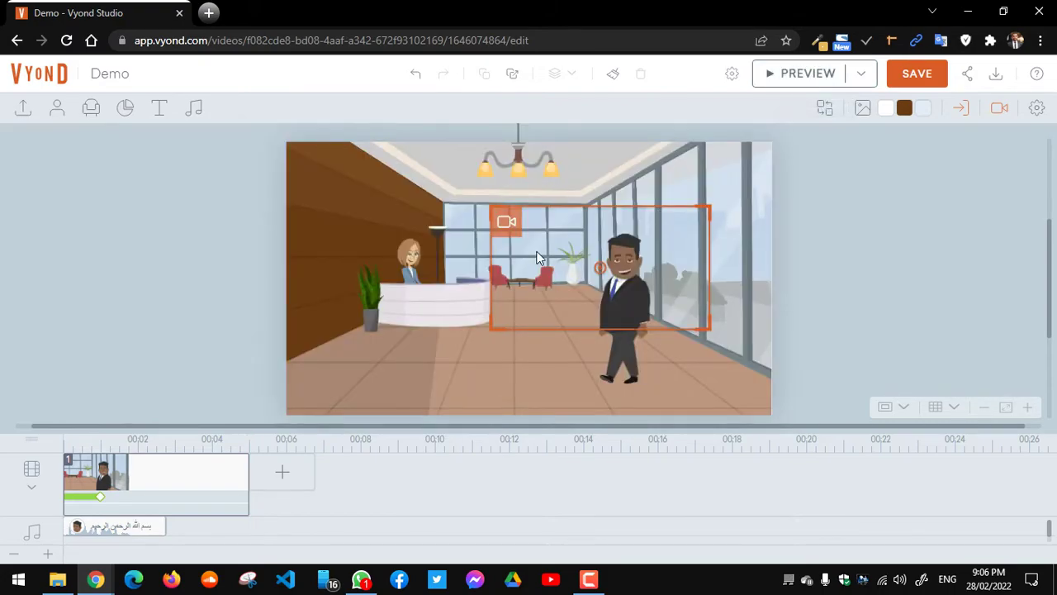
Step: Give the man the first front-facing standing pose from Quick Access actions, then preview the scene
mouse_move(114, 528)
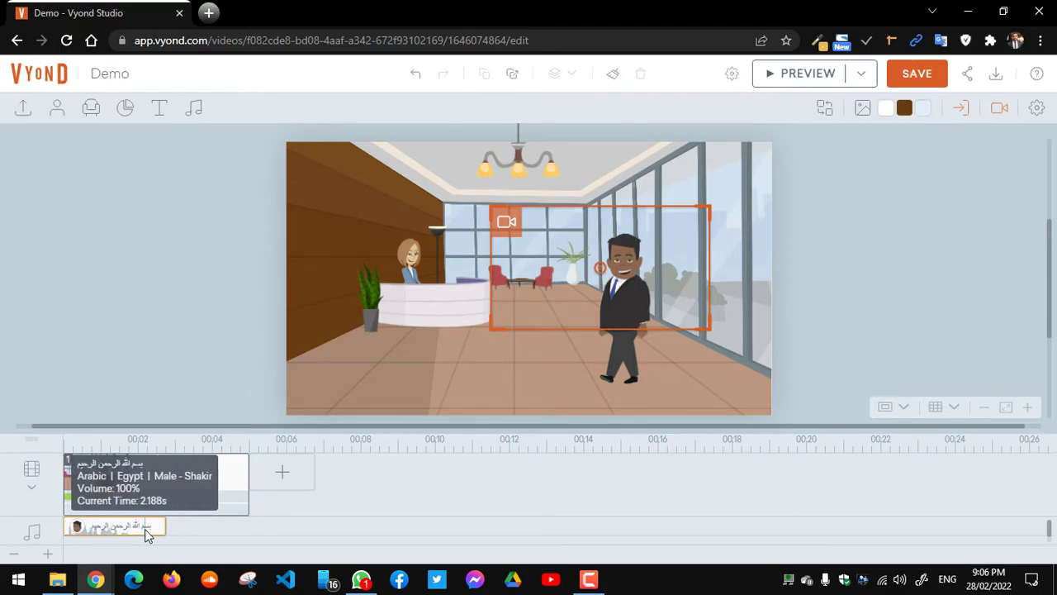
left_click(623, 287)
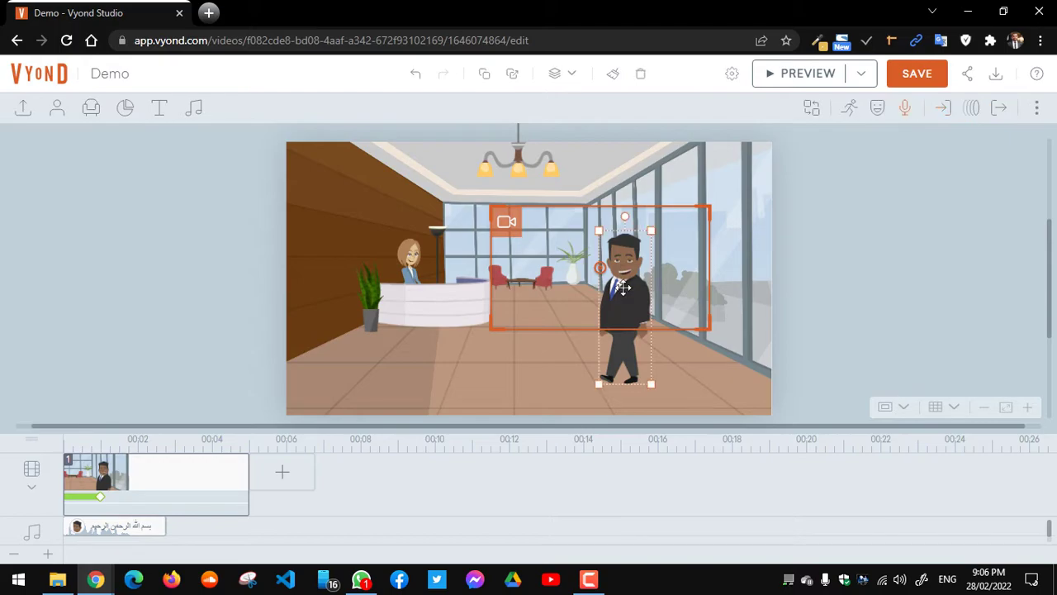
left_click(849, 112)
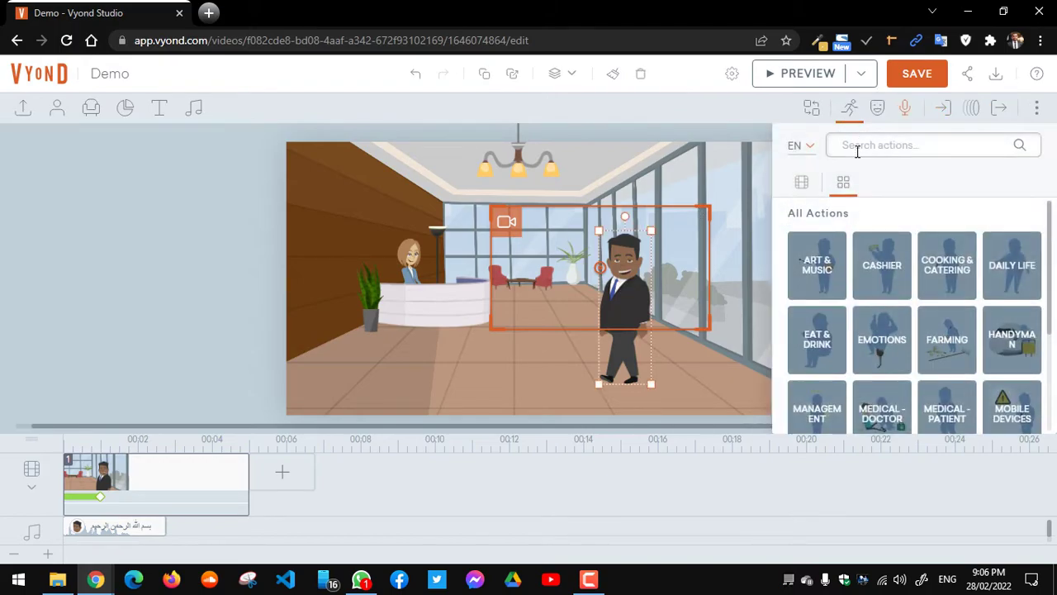
left_click(806, 185)
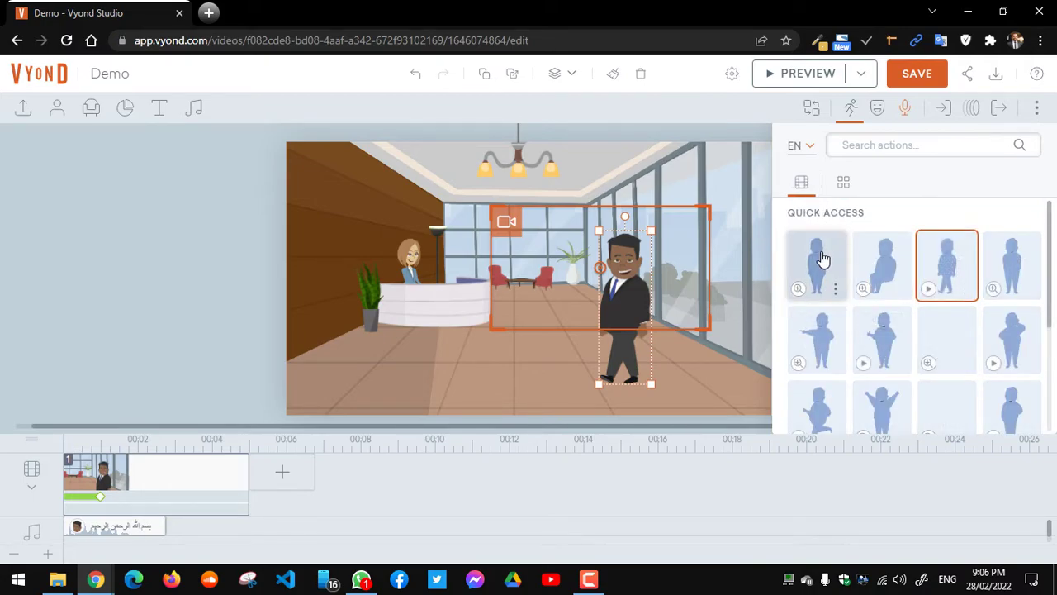
left_click(823, 260)
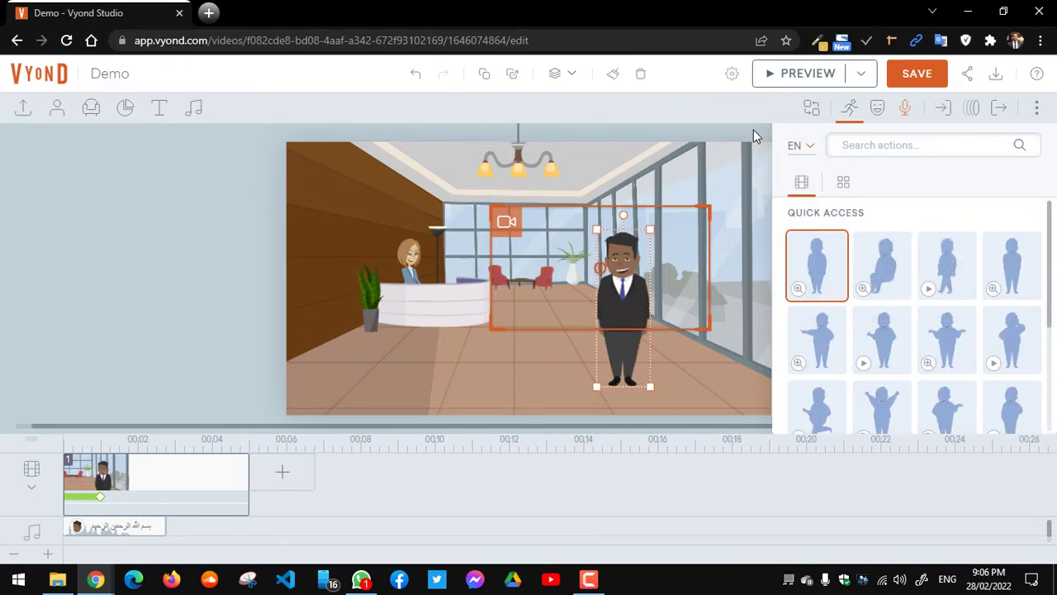
left_click(808, 74)
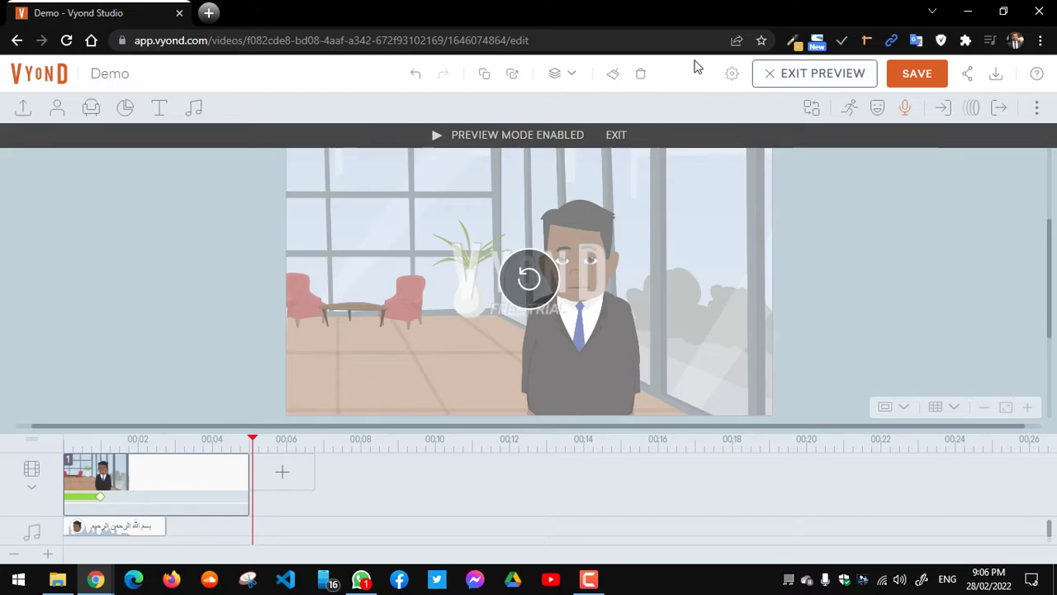
left_click(618, 137)
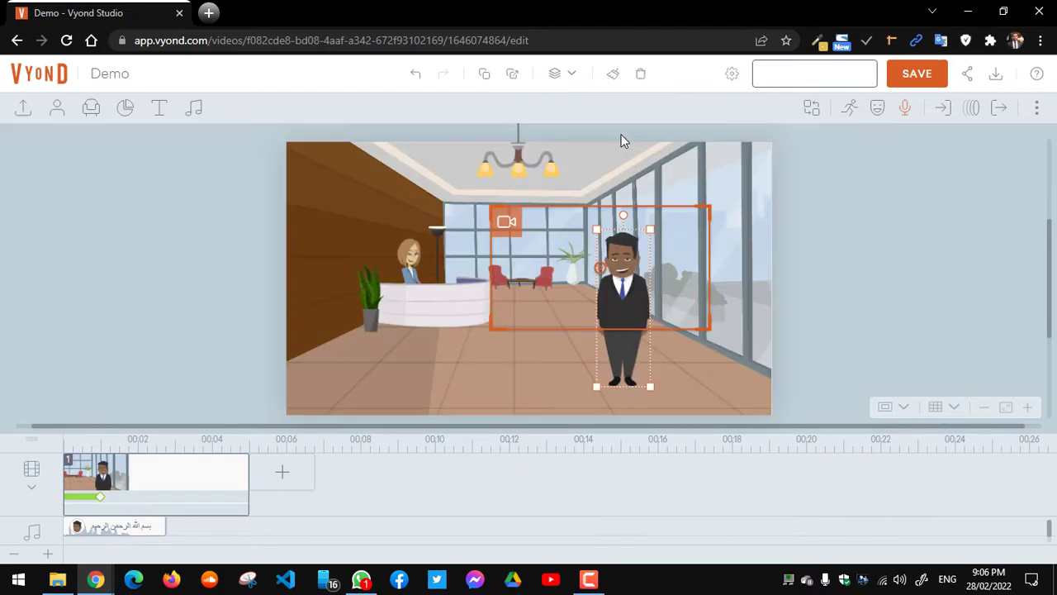
Step: Deselect the man, then select the businessman standing on the right by the window
left_click(723, 236)
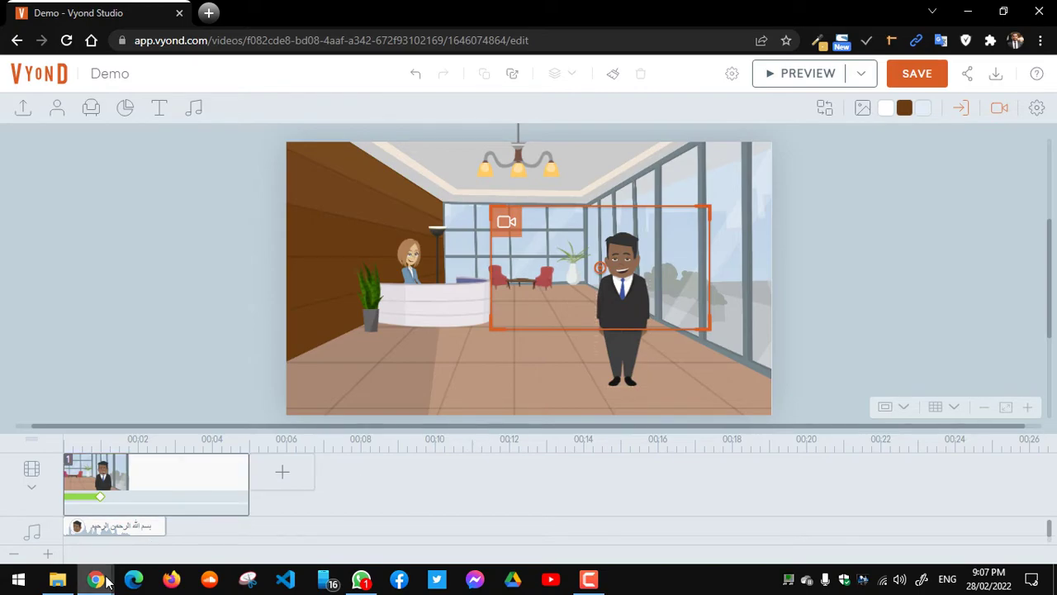
mouse_move(95, 578)
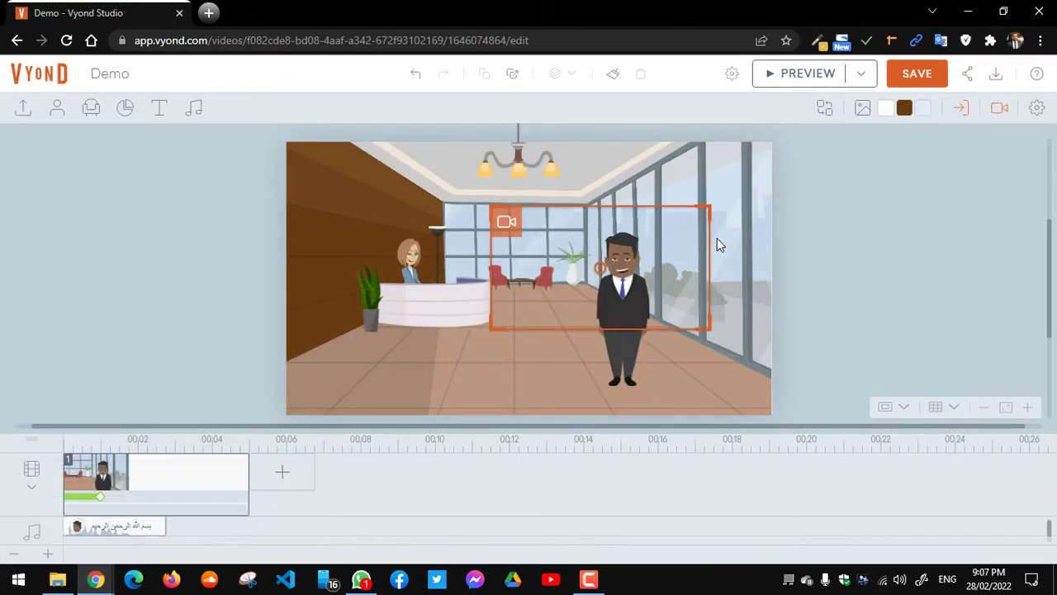
left_click(621, 293)
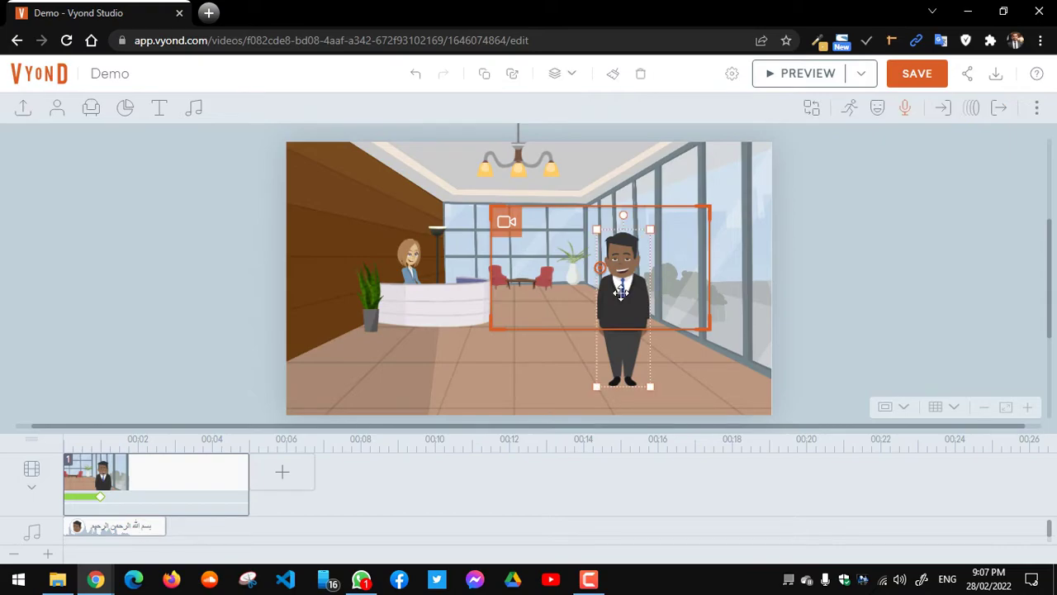
Step: Open the businessman's Dialog options, then select his Arabic speech clip on the audio track
left_click(906, 109)
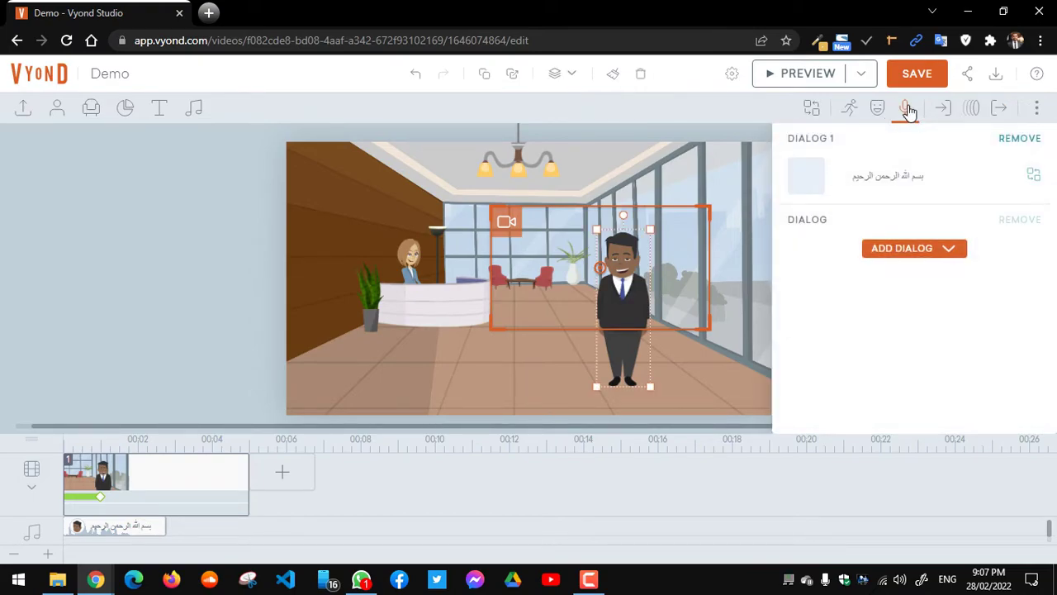
left_click(948, 249)
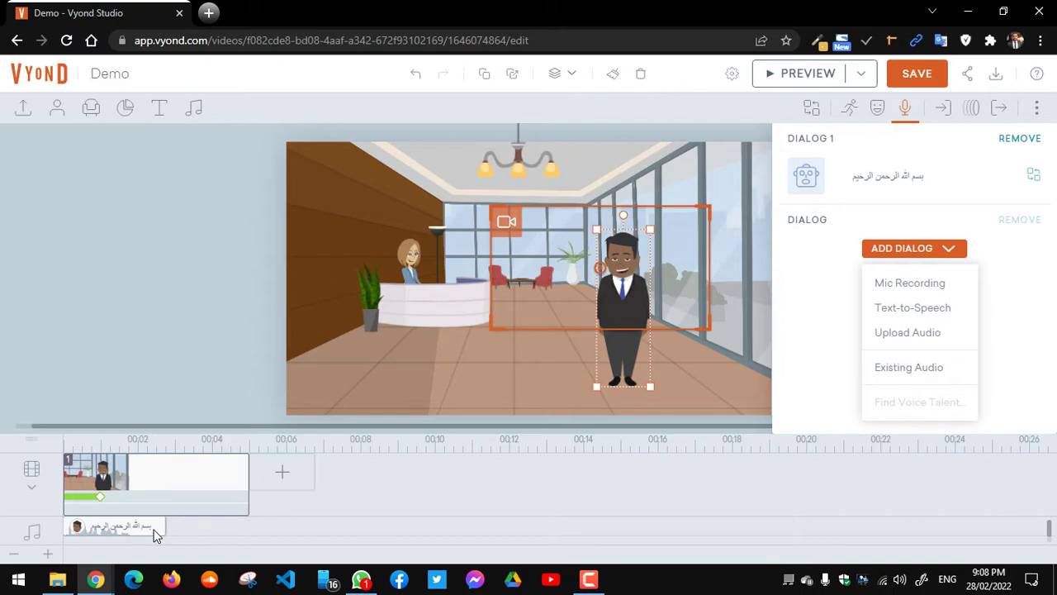
left_click(157, 535)
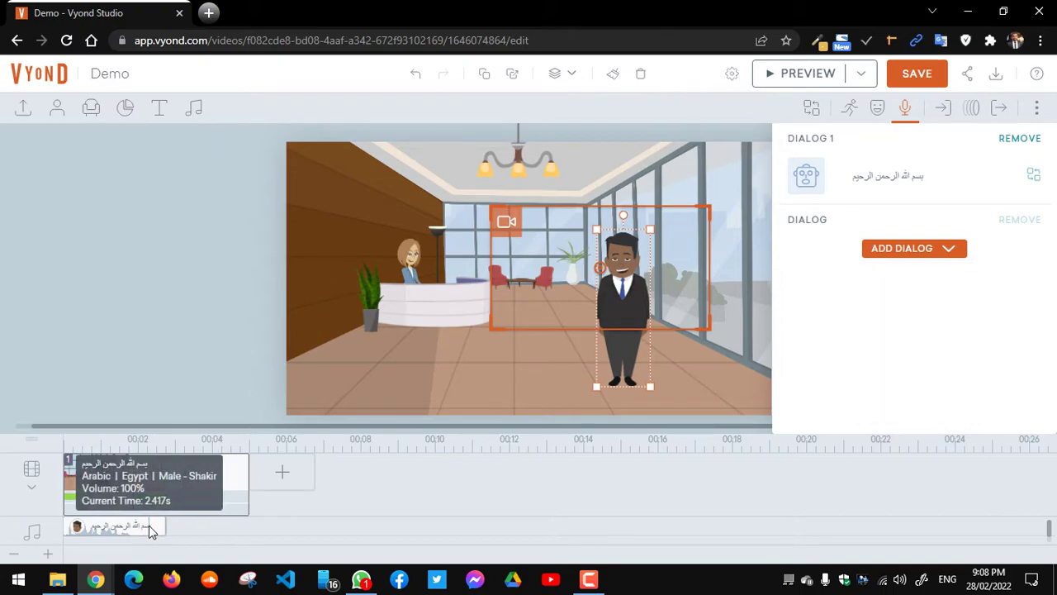
left_click(148, 525)
Step: Delete the Arabic speech clip, then try Dialog's Upload Audio option and cancel the file picker
key("Delete")
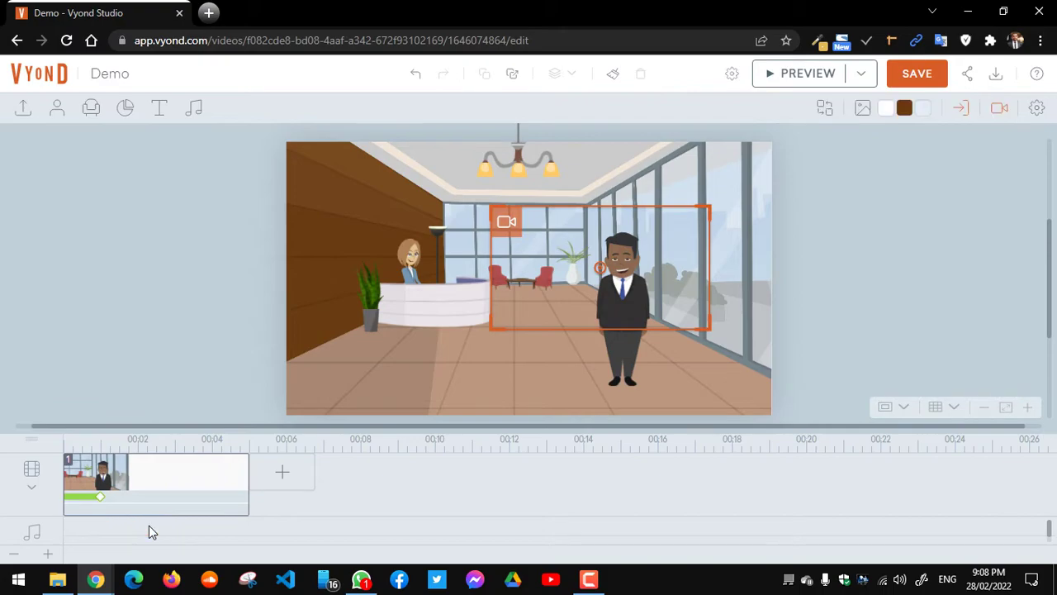
left_click(612, 285)
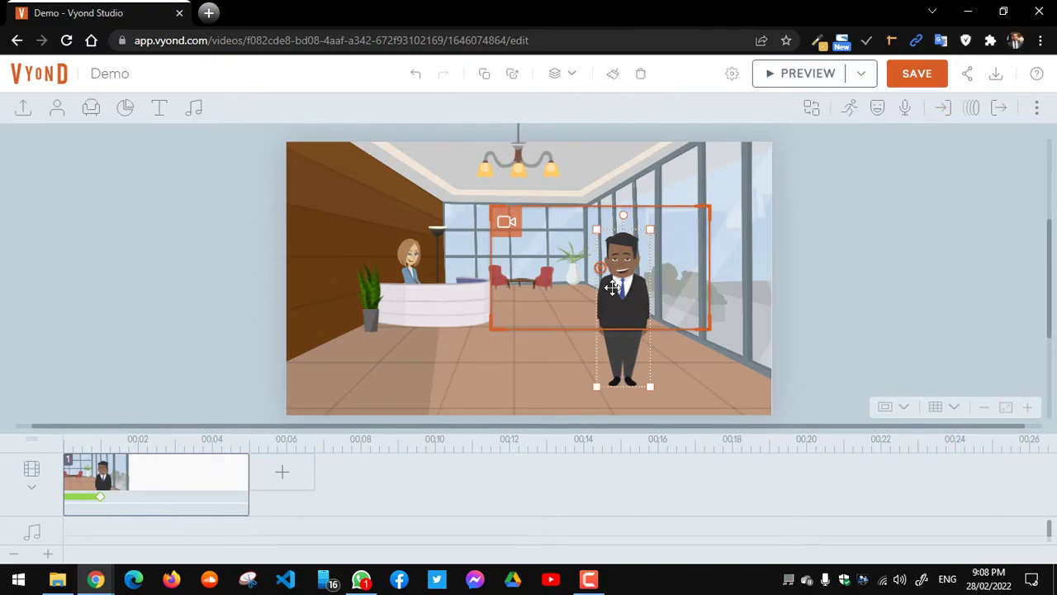
left_click(906, 108)
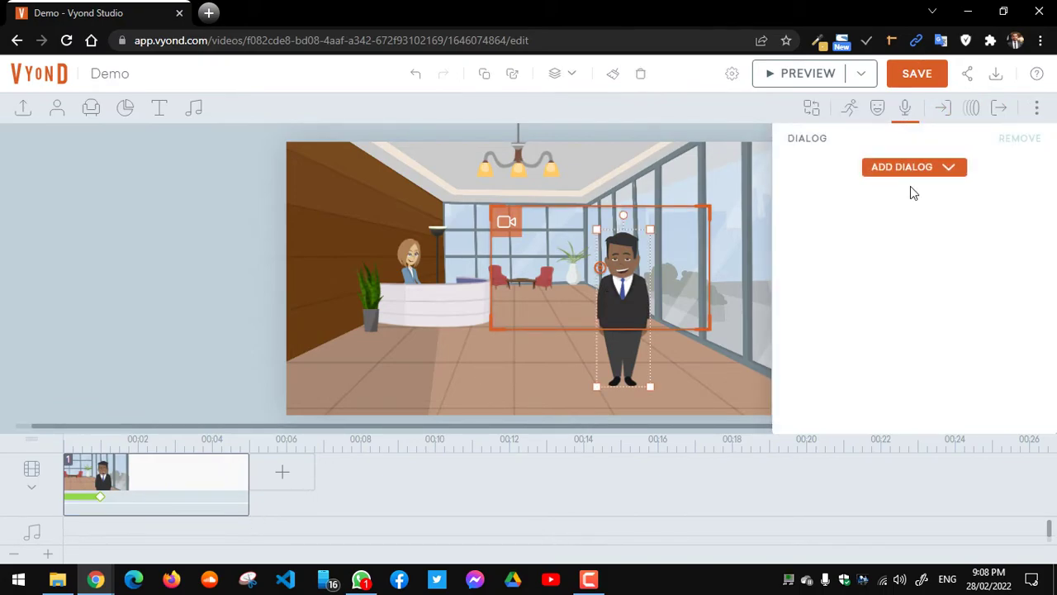
left_click(950, 169)
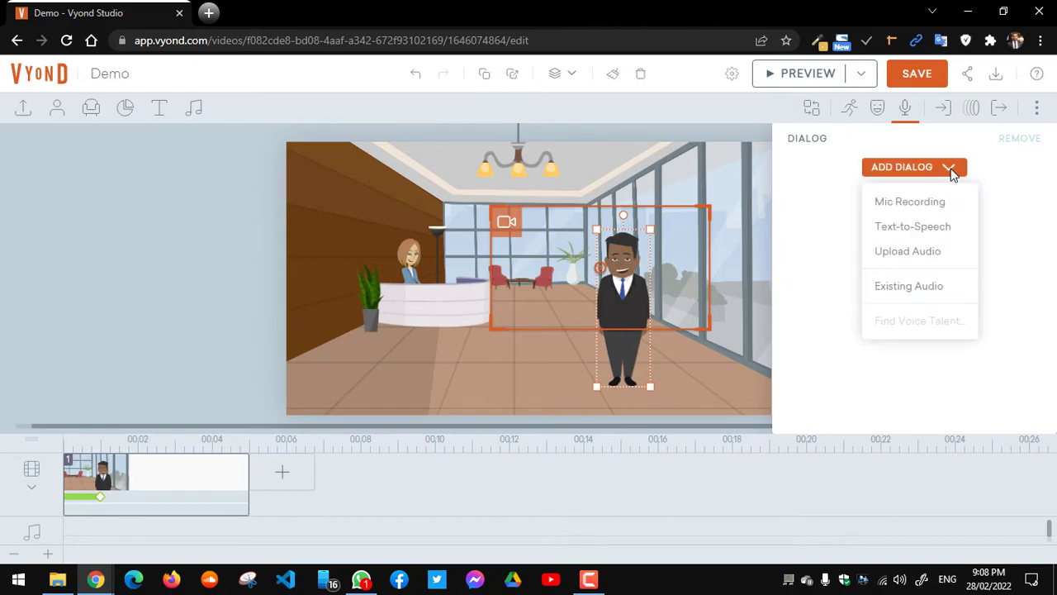
left_click(909, 251)
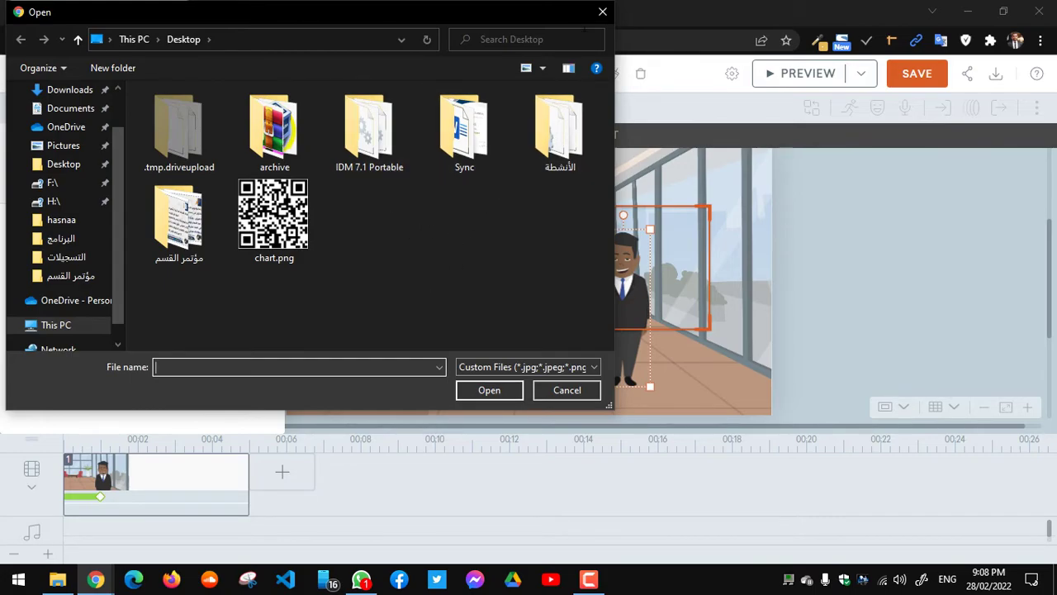
left_click(603, 14)
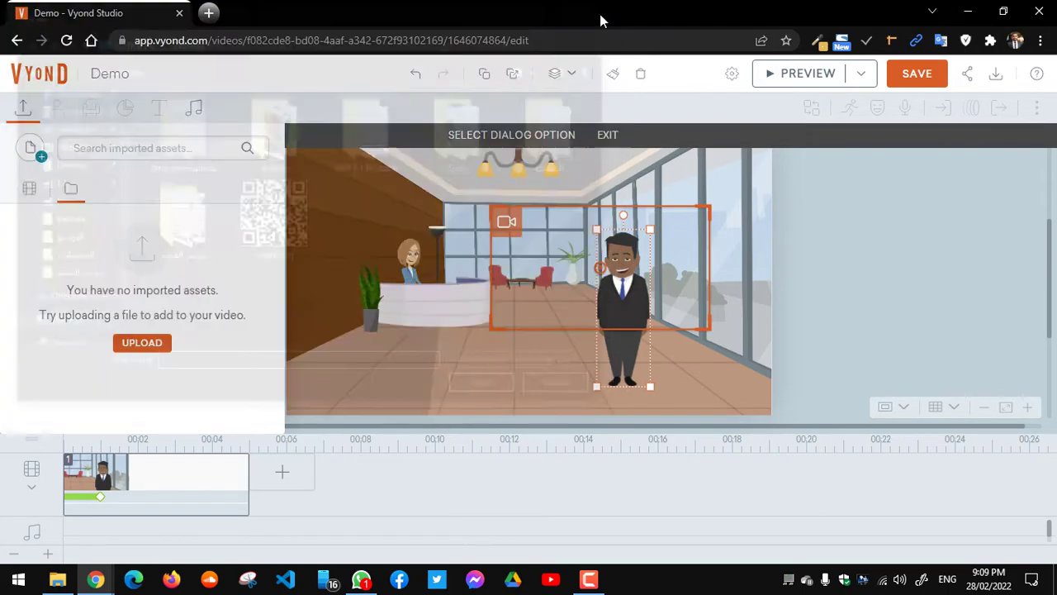
Step: Preview the scene without dialog and leave the dialog option mode
left_click(808, 81)
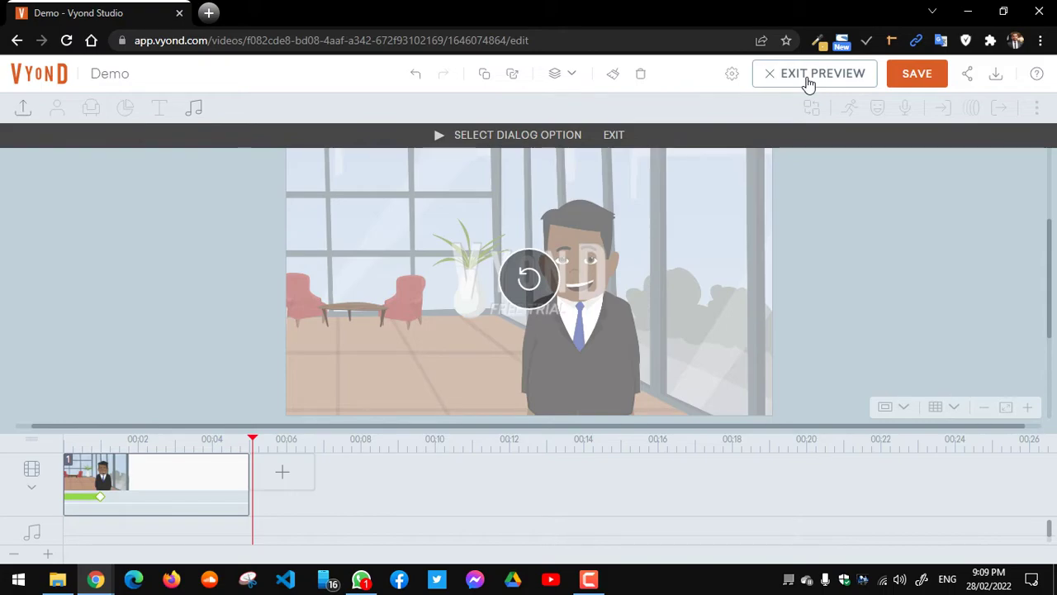
left_click(813, 76)
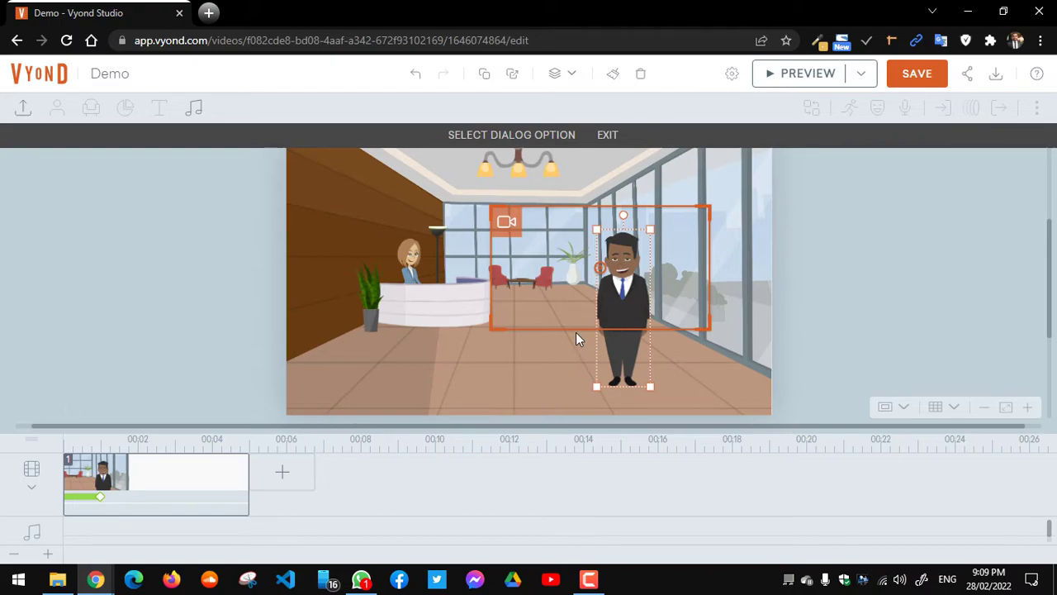
left_click(626, 268)
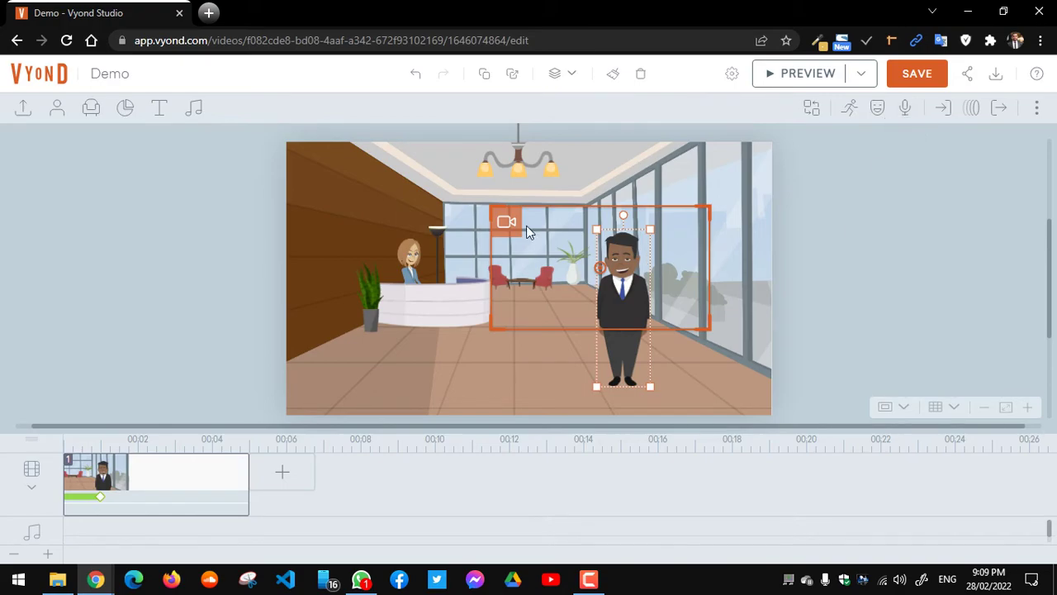
Step: Select the receptionist standing behind the front desk
left_click(410, 257)
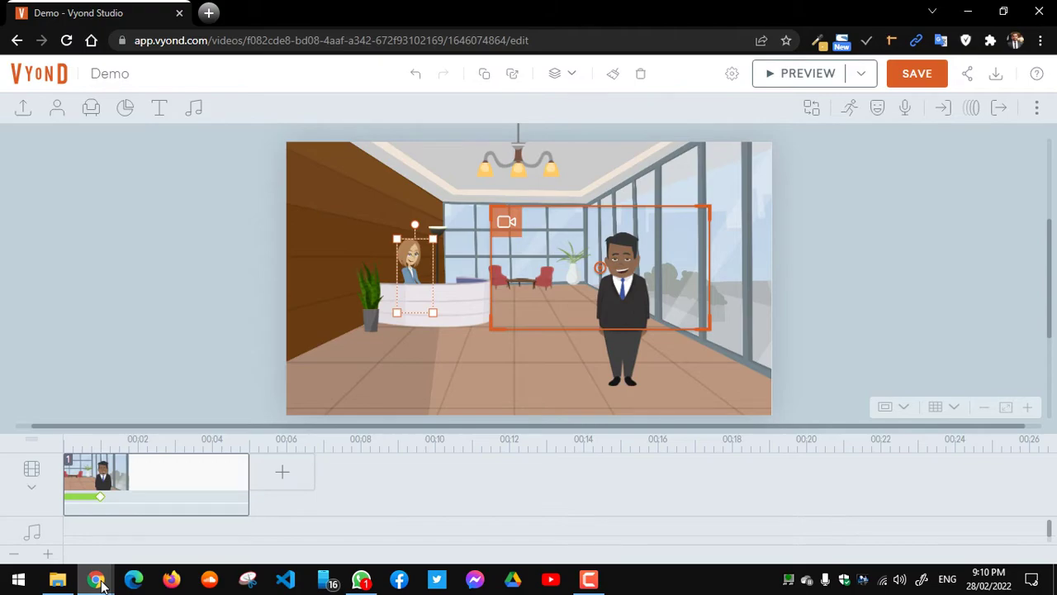
Step: Deselect the receptionist, admit the waiting participant in Google Meet, and return to Vyond
mouse_move(98, 582)
mouse_move(236, 548)
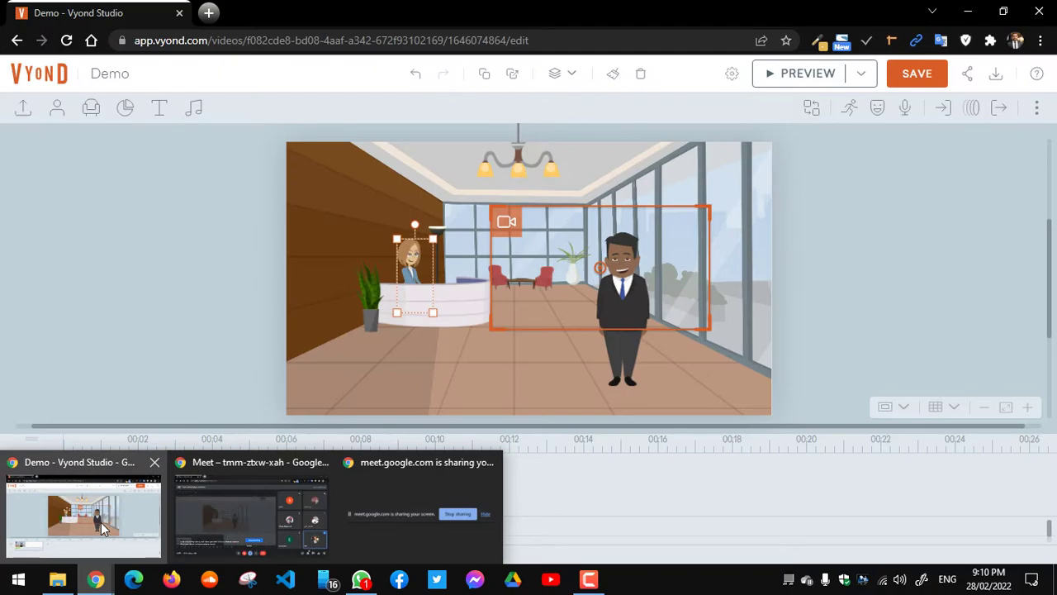
left_click(101, 522)
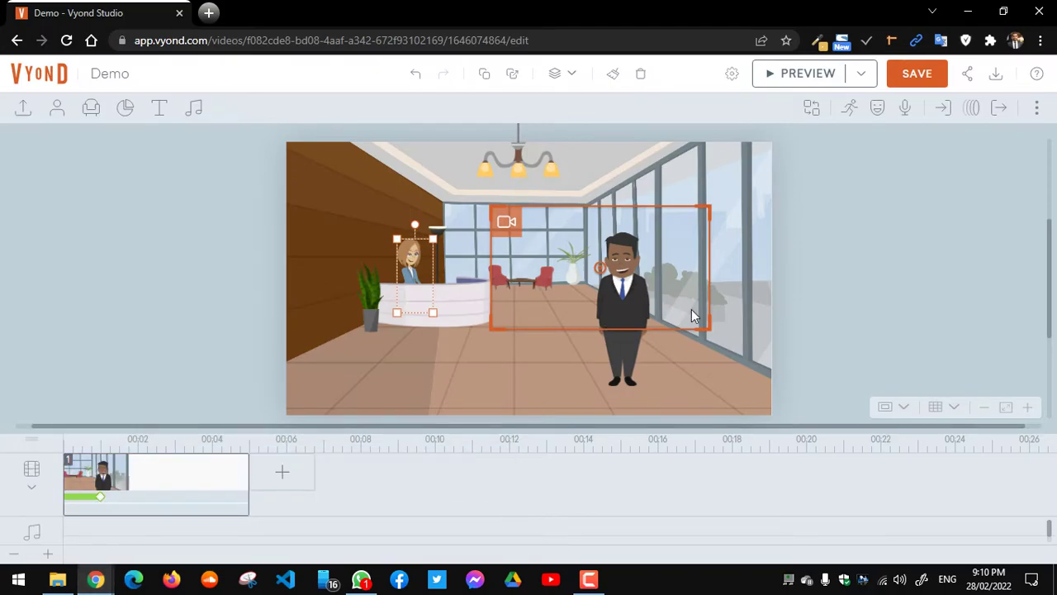
left_click(899, 284)
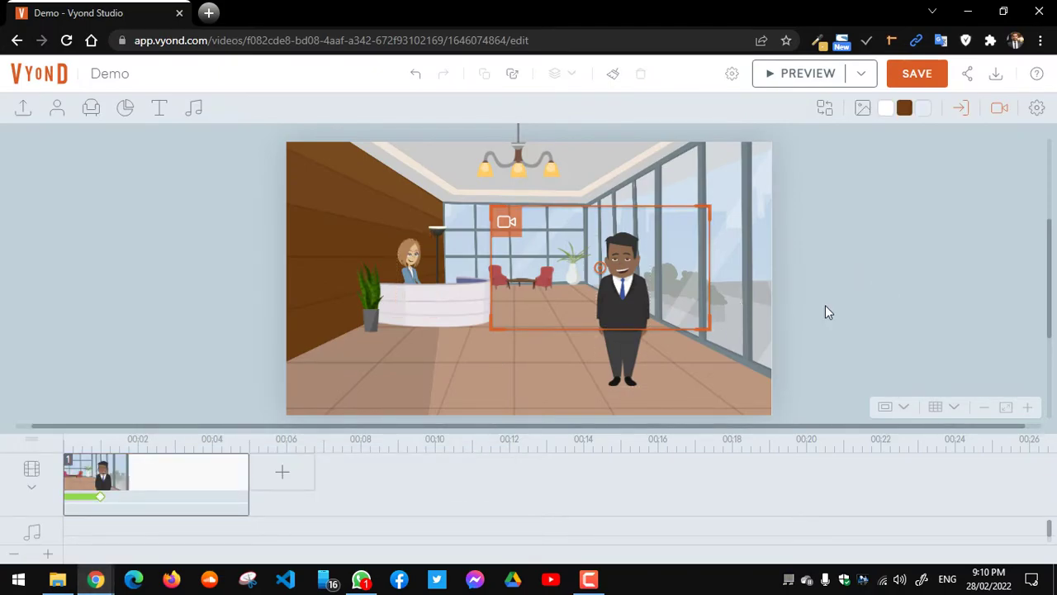
left_click(108, 583)
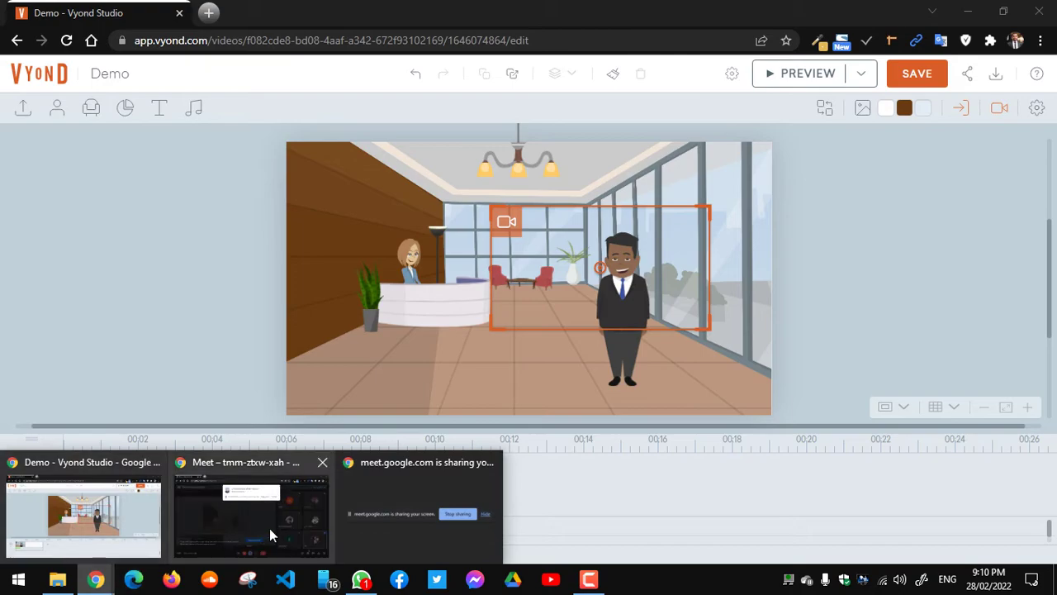
left_click(270, 528)
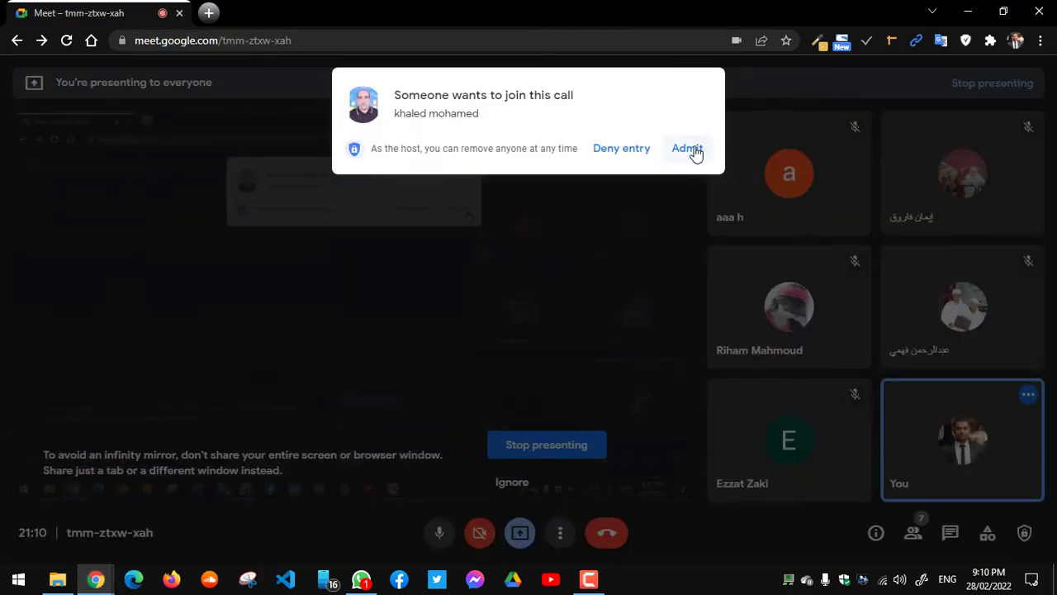
left_click(692, 151)
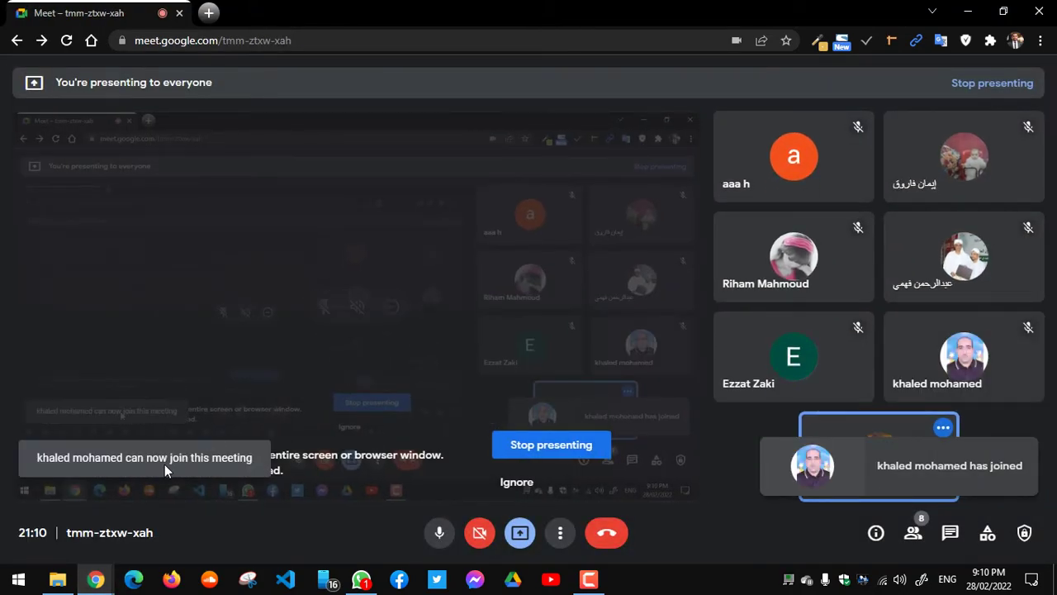
left_click(96, 578)
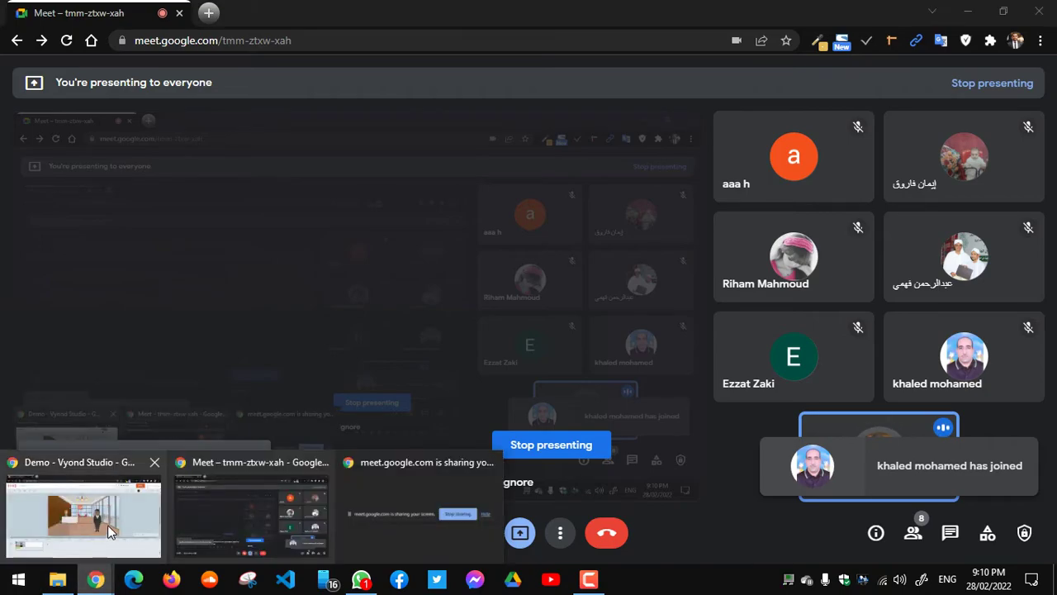
left_click(108, 525)
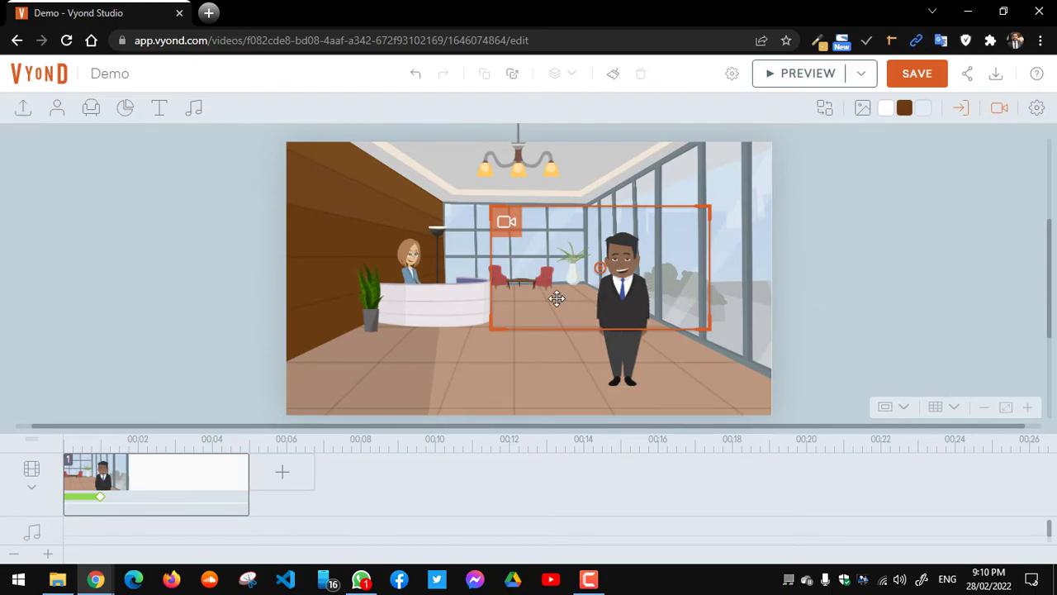
Step: Change the businessman's enter effect from None to Hand Slide - Down
left_click(612, 290)
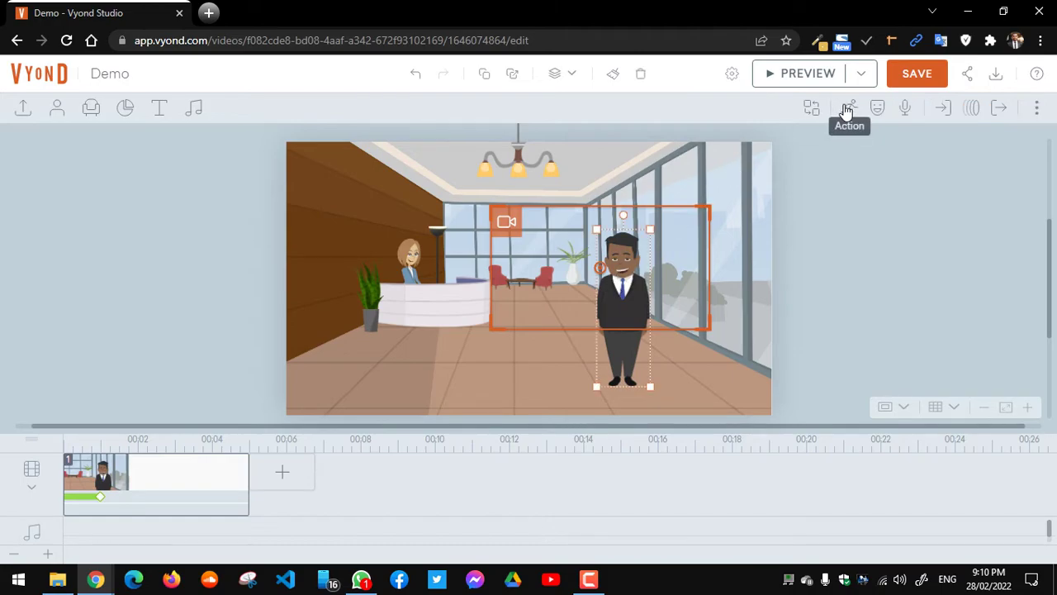
left_click(944, 110)
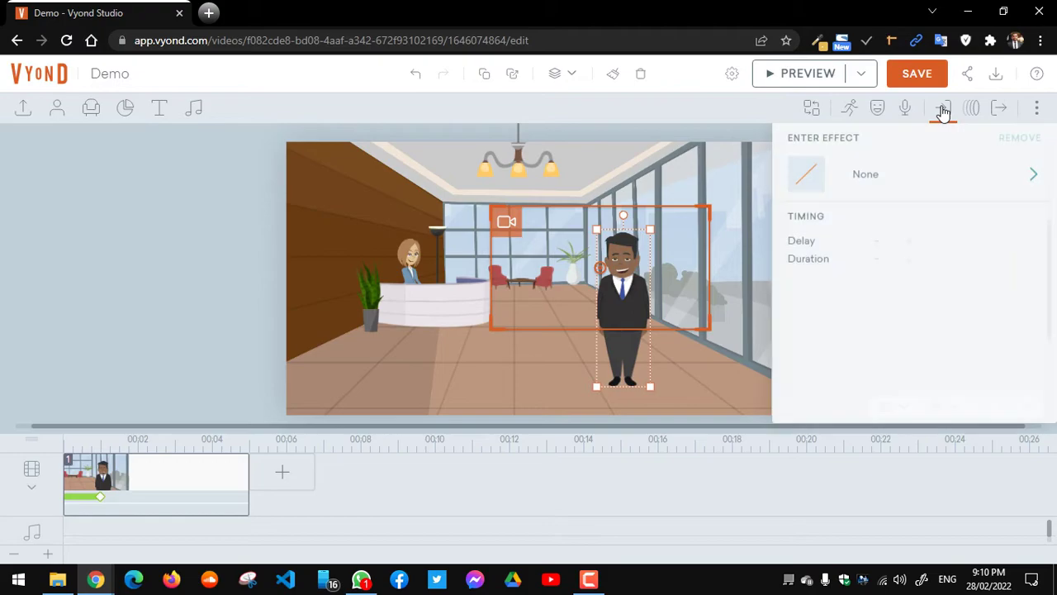
left_click(877, 187)
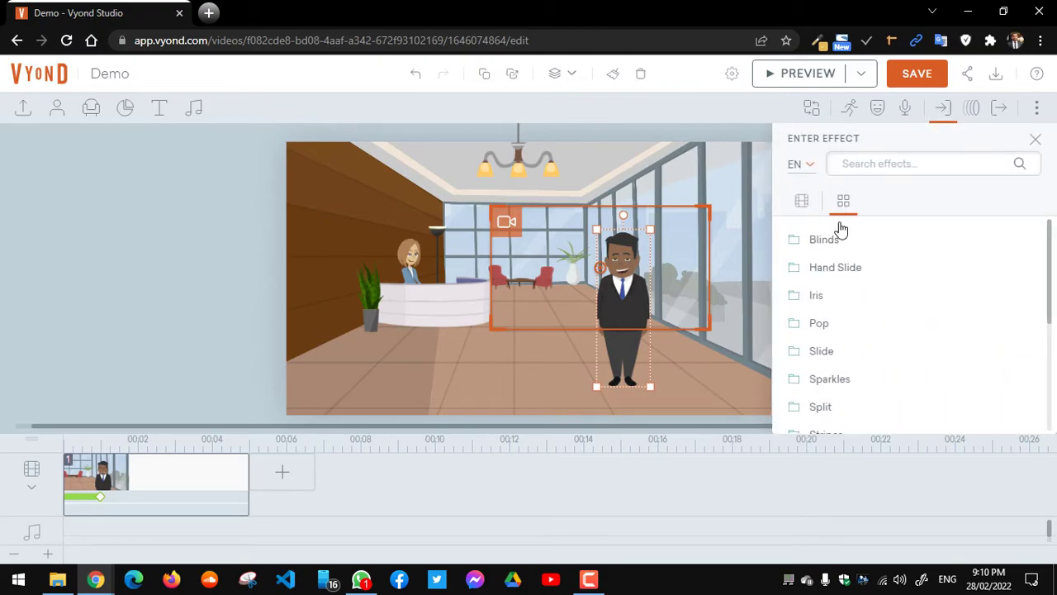
left_click(825, 274)
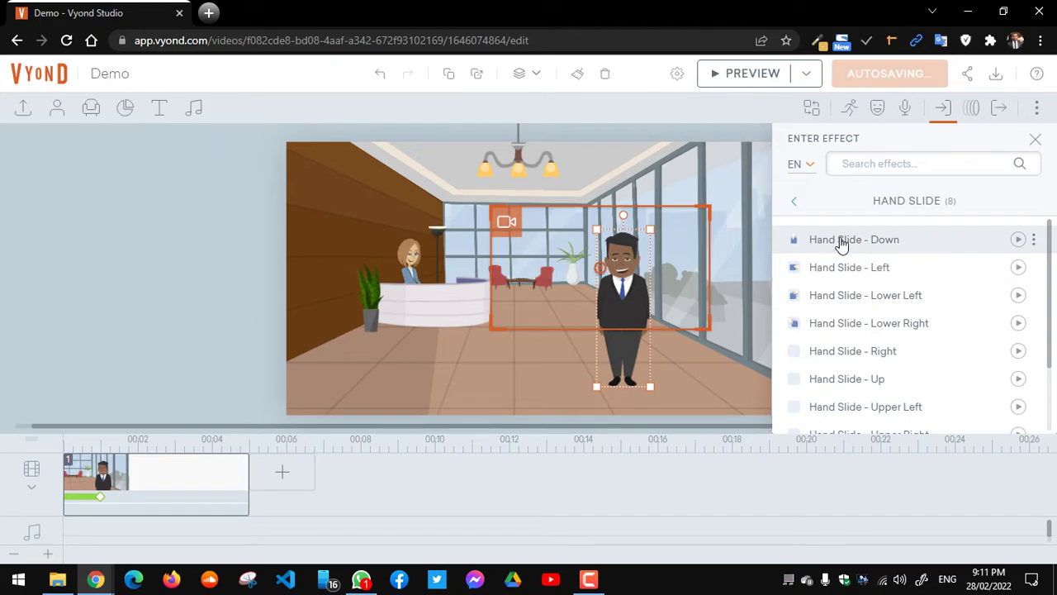
left_click(841, 241)
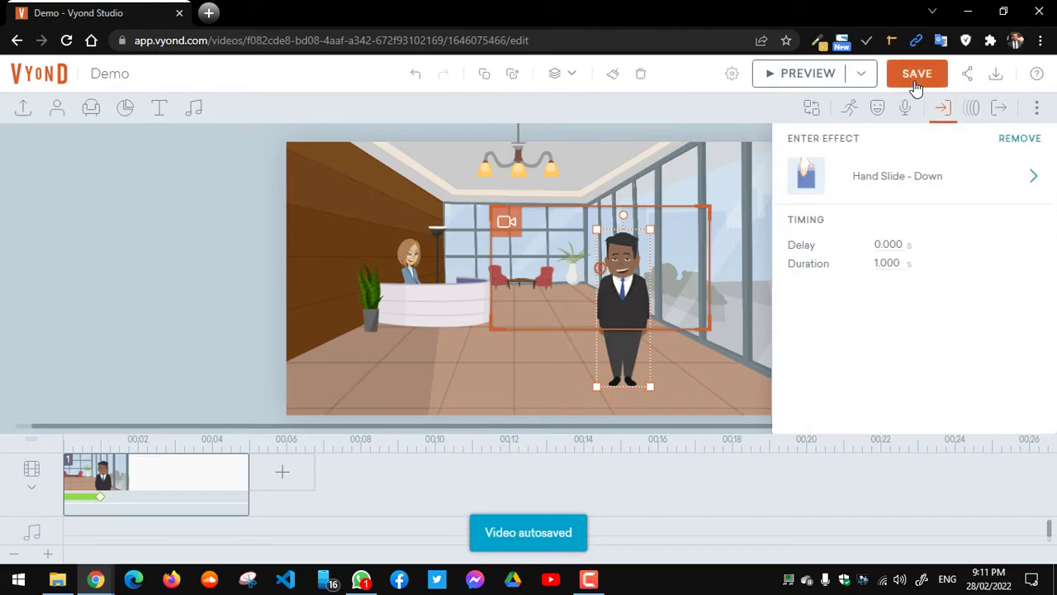
left_click(808, 74)
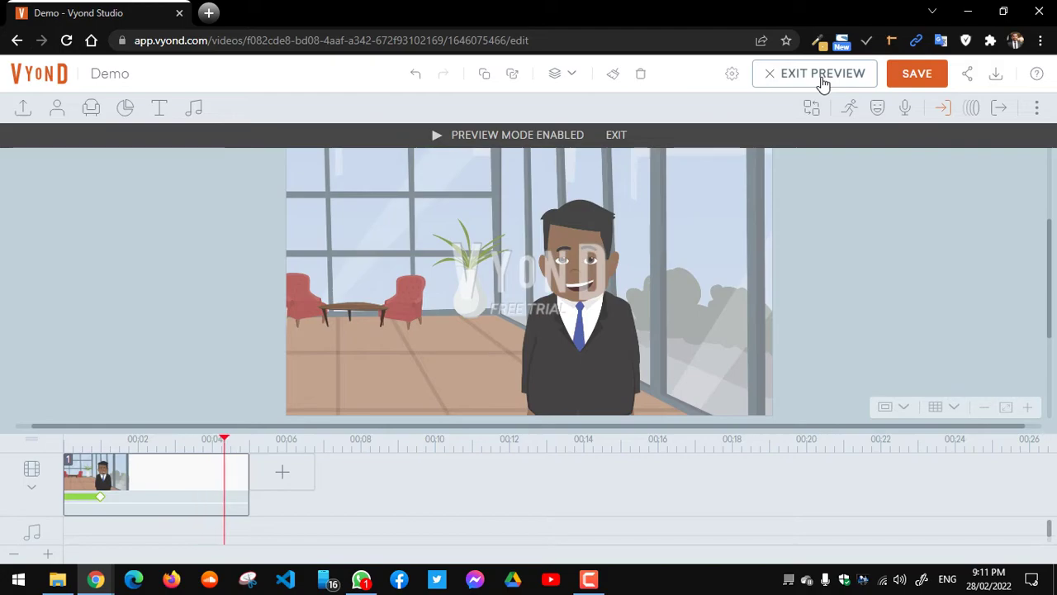
left_click(613, 133)
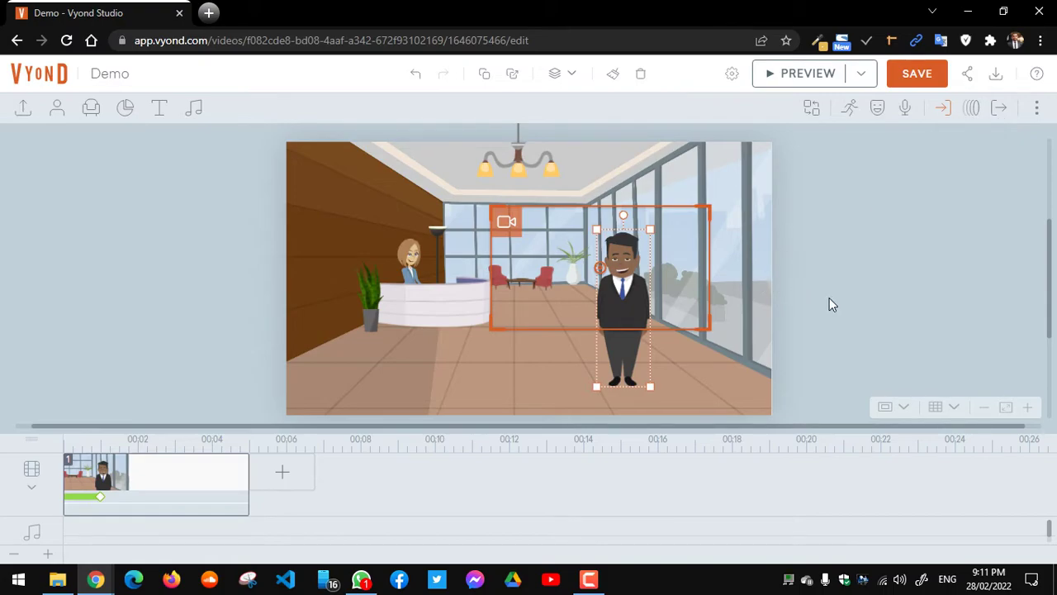
Step: Start a new scene via Choose Template, go back to the categories and scroll the strip
left_click(795, 352)
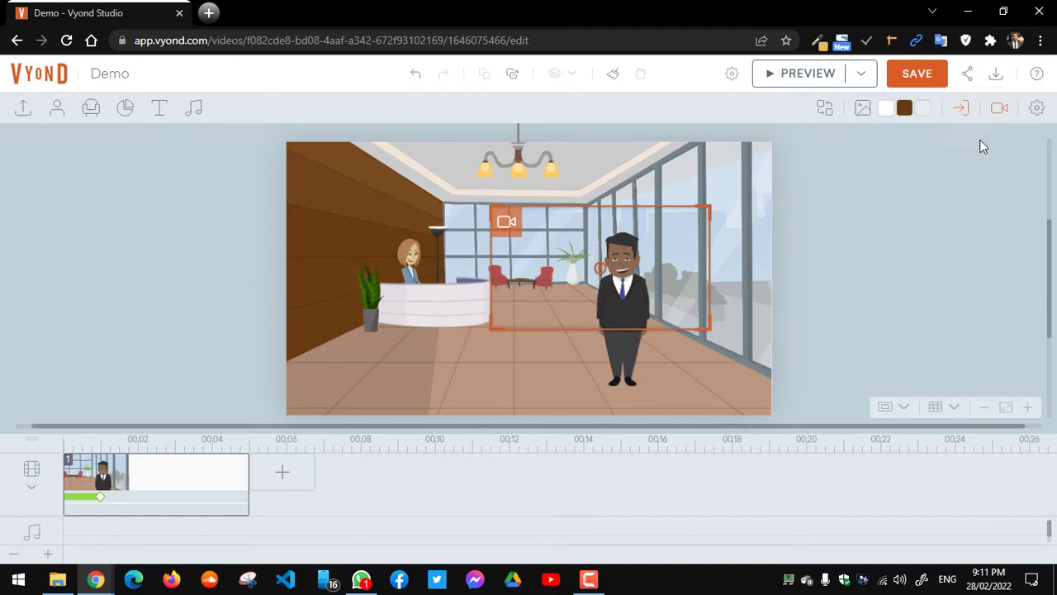
left_click(608, 307)
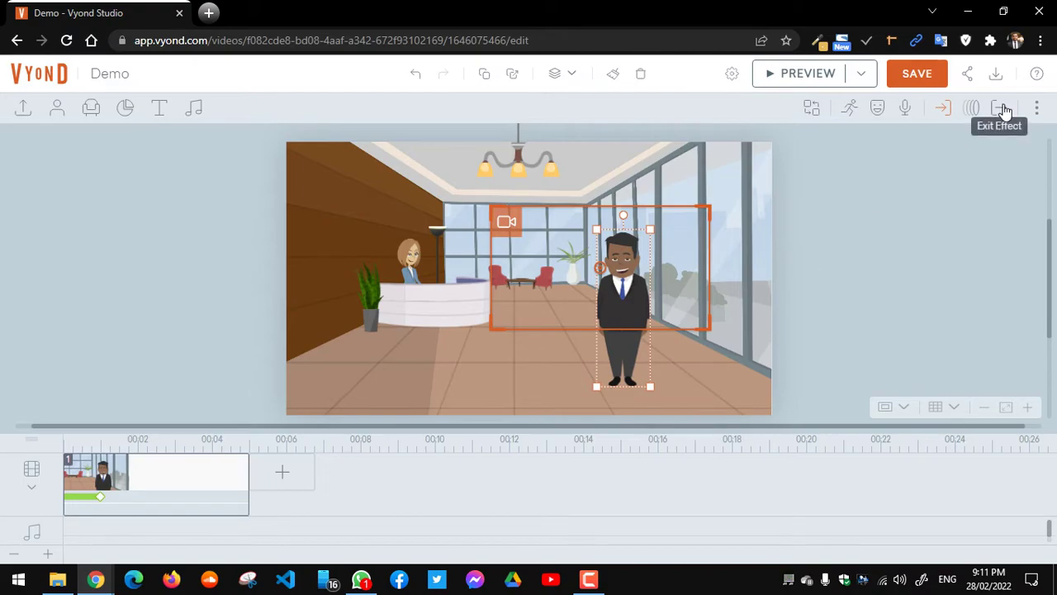
left_click(910, 252)
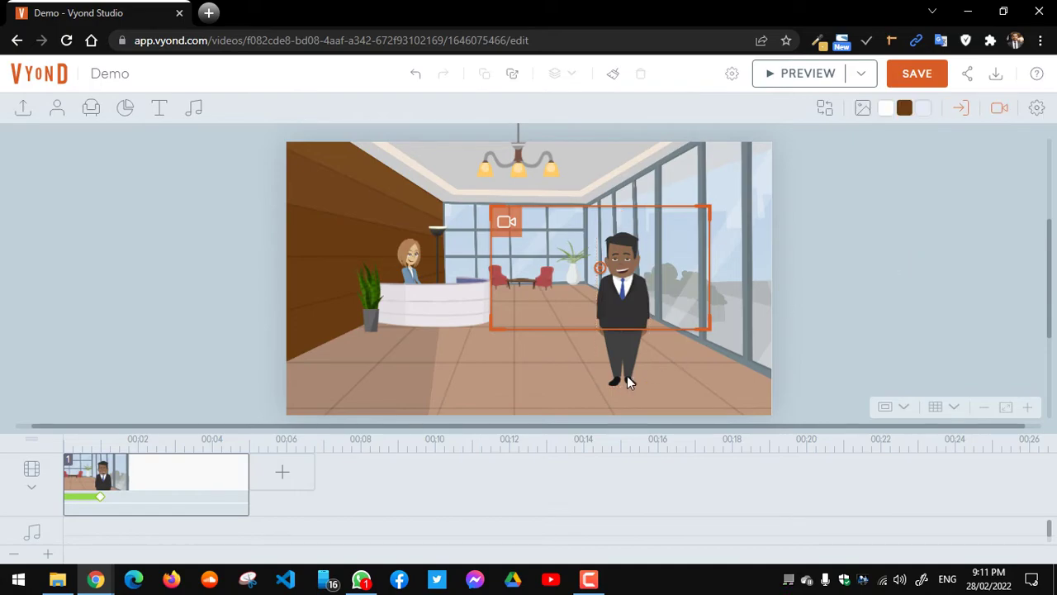
left_click(284, 477)
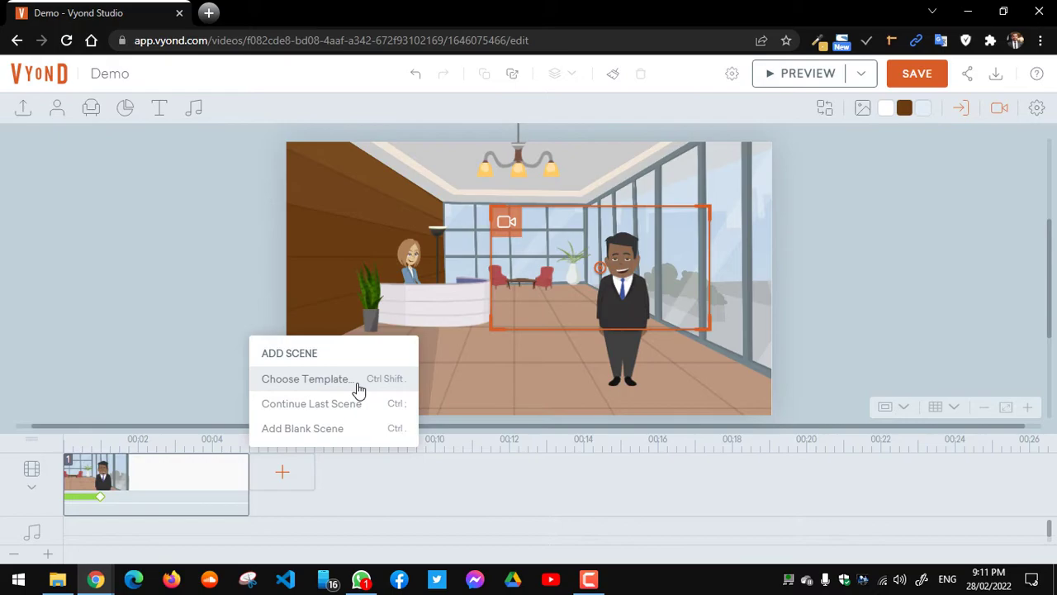
left_click(360, 385)
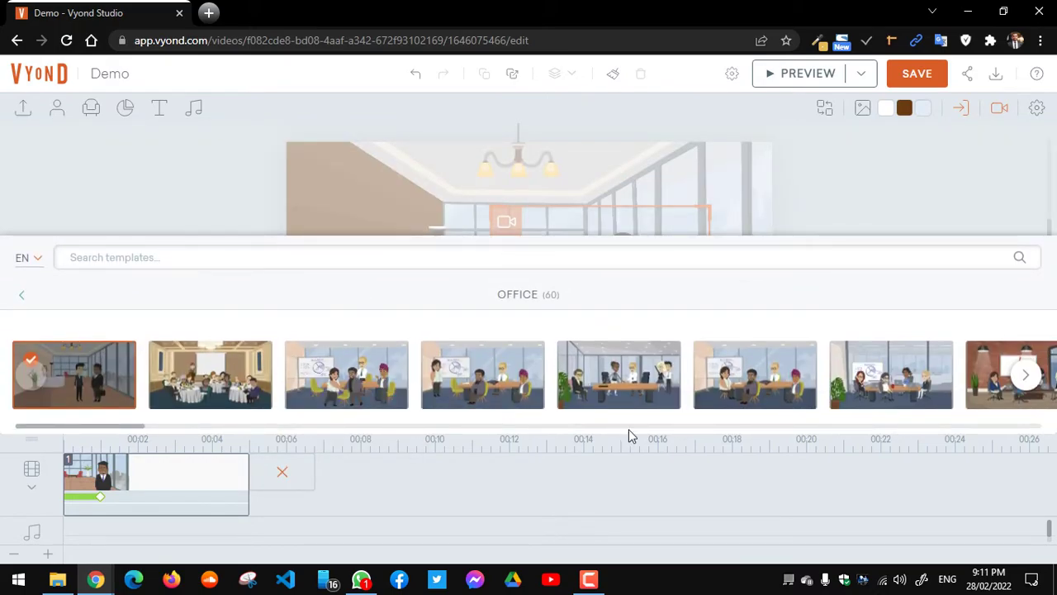
left_click(22, 298)
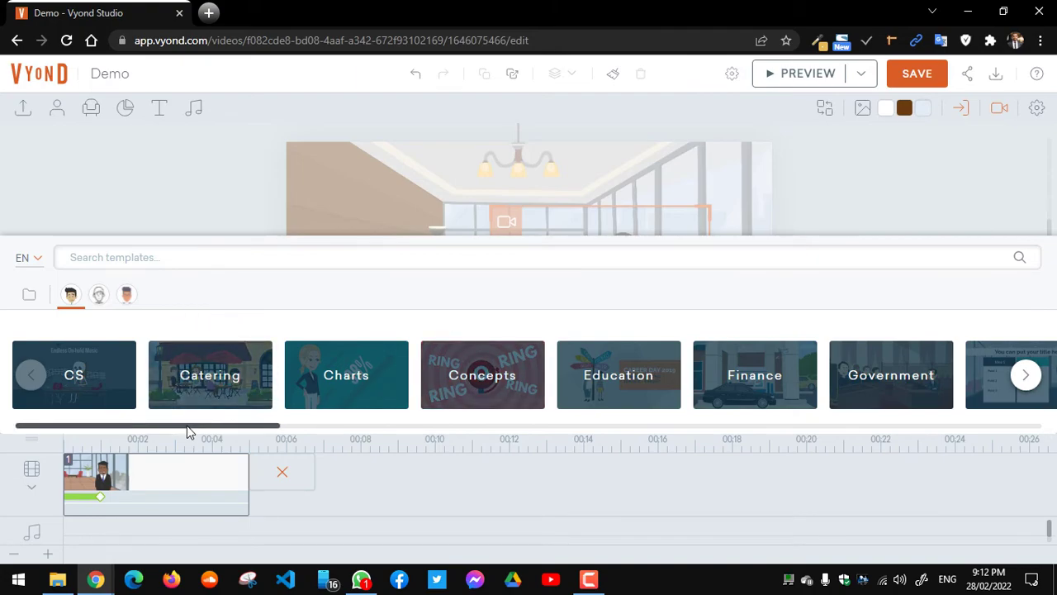
mouse_move(186, 425)
left_mouse_down()
mouse_move(610, 435)
mouse_move(898, 427)
left_mouse_up()
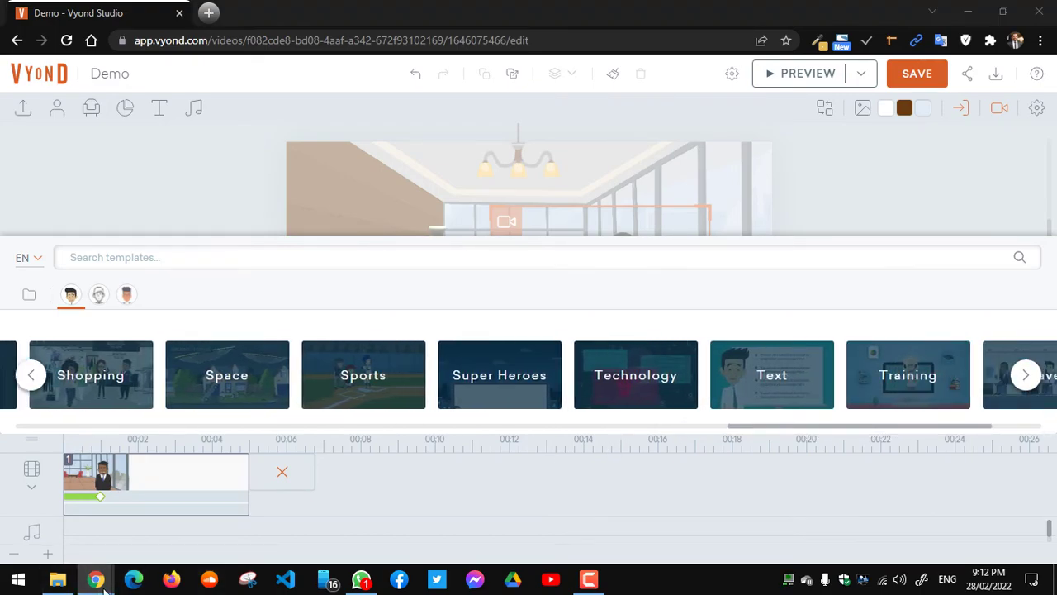
Step: Admit the next waiting participant in Google Meet and return to the Vyond editor
mouse_move(96, 579)
left_click(273, 505)
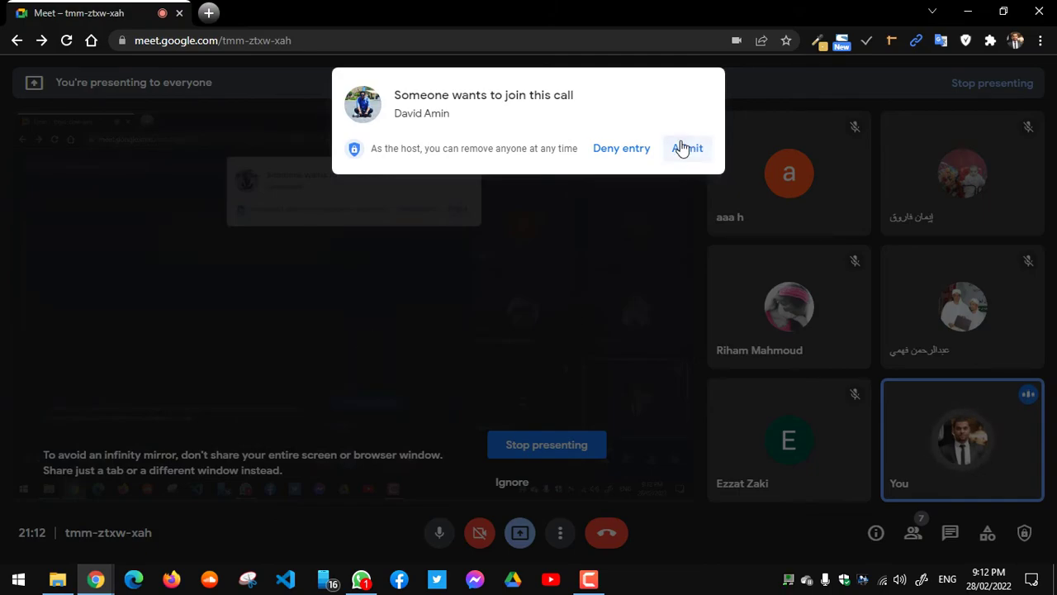
left_click(682, 148)
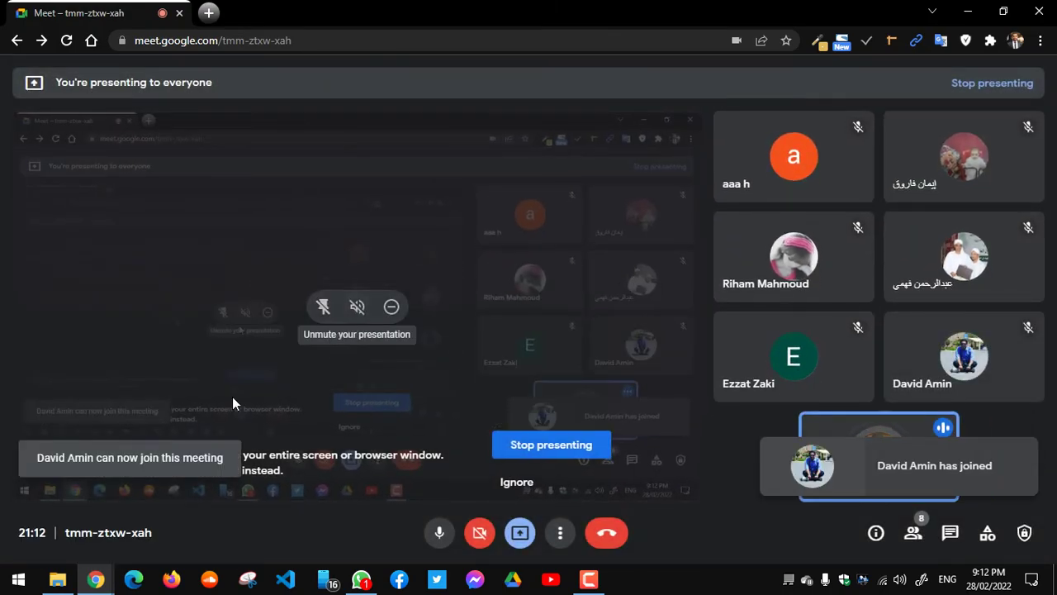
mouse_move(100, 581)
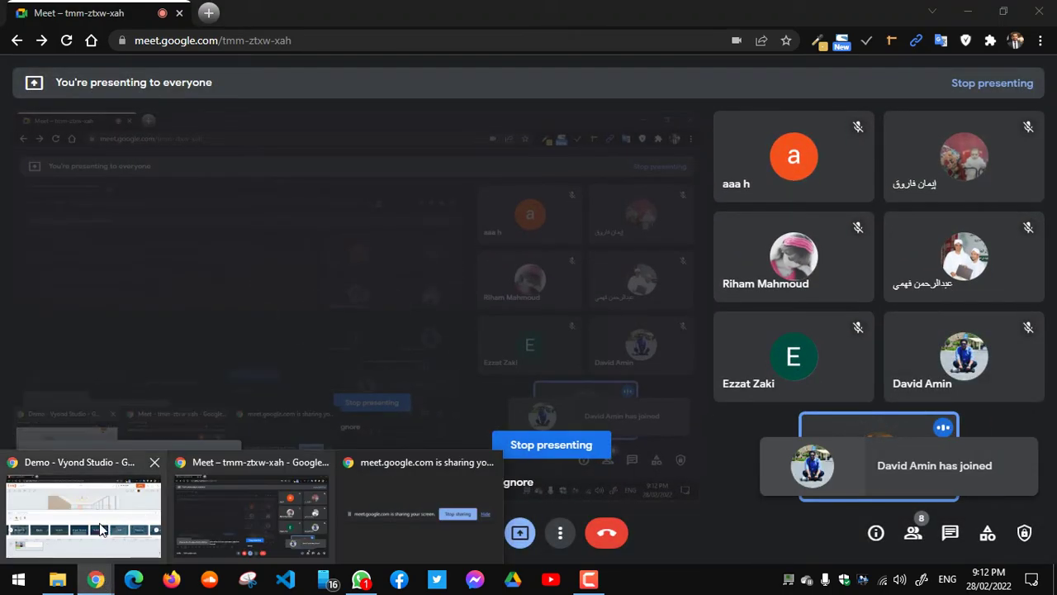
left_click(99, 531)
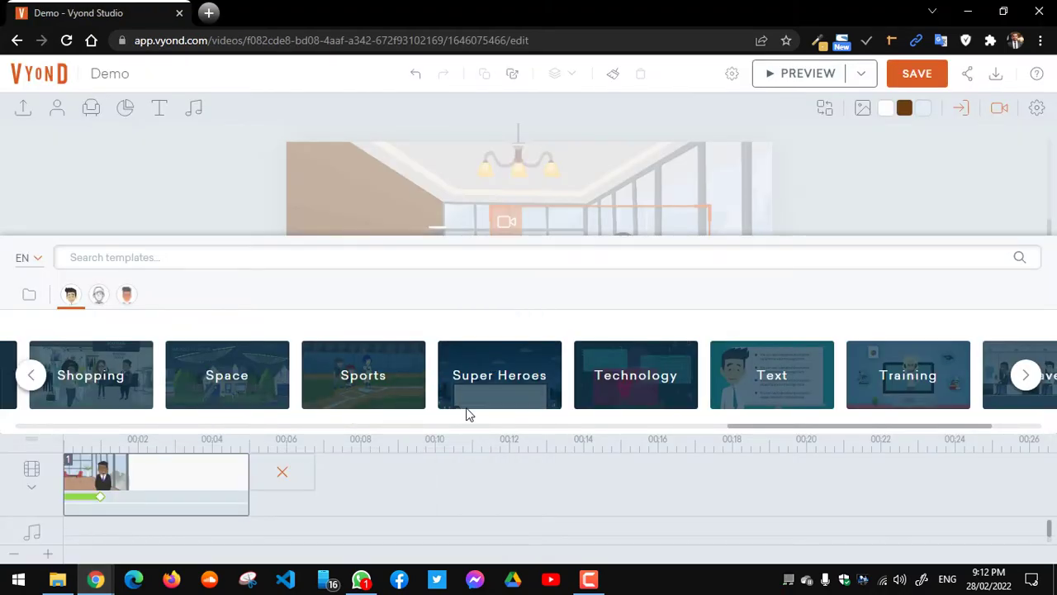
Step: Open the Healthcare category and create scene 2 from the Hospital template
mouse_move(773, 426)
left_mouse_down()
mouse_move(835, 421)
mouse_move(474, 491)
mouse_move(529, 480)
mouse_move(219, 499)
left_mouse_up()
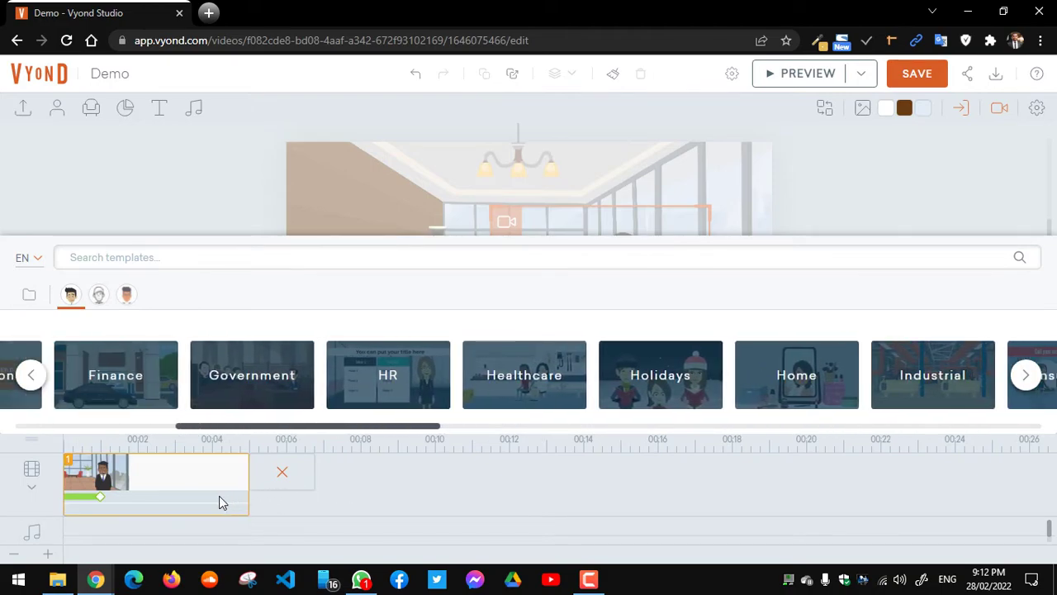
left_click(521, 397)
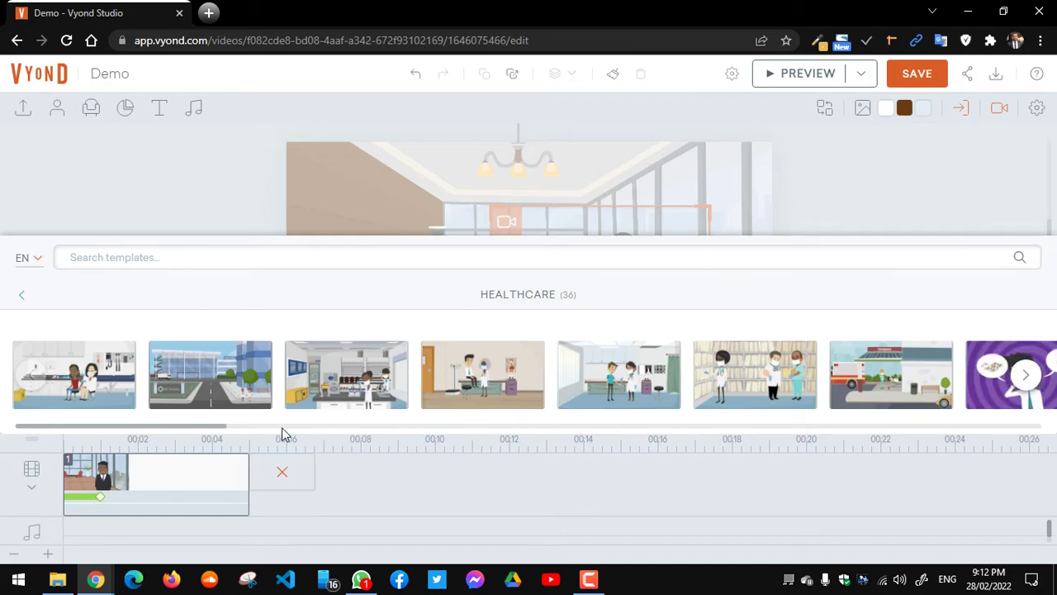
left_click_drag(213, 427, 326, 426)
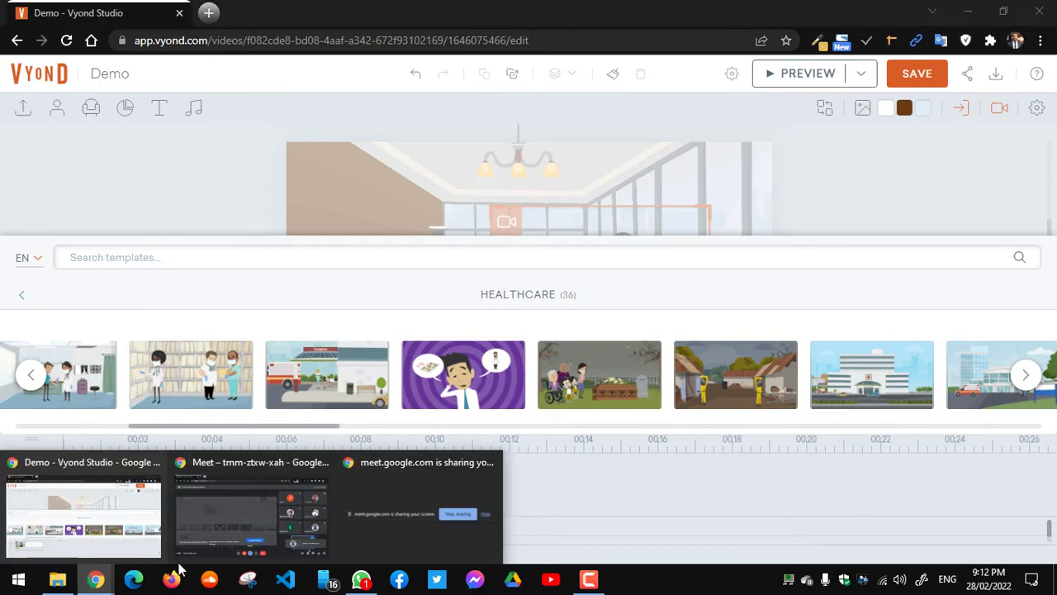
left_click(218, 546)
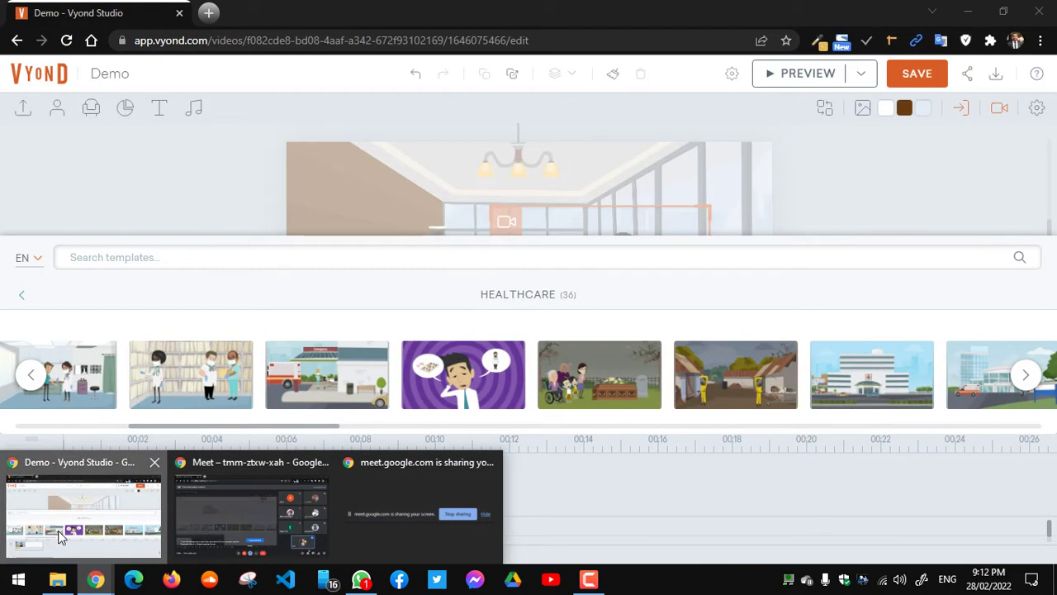
left_click(58, 531)
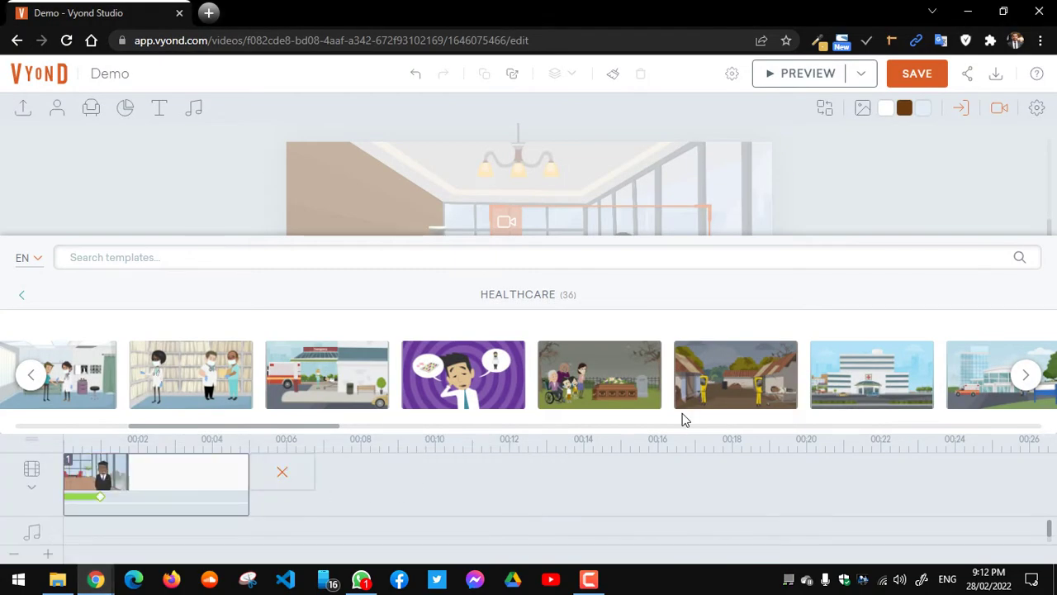
left_click(882, 378)
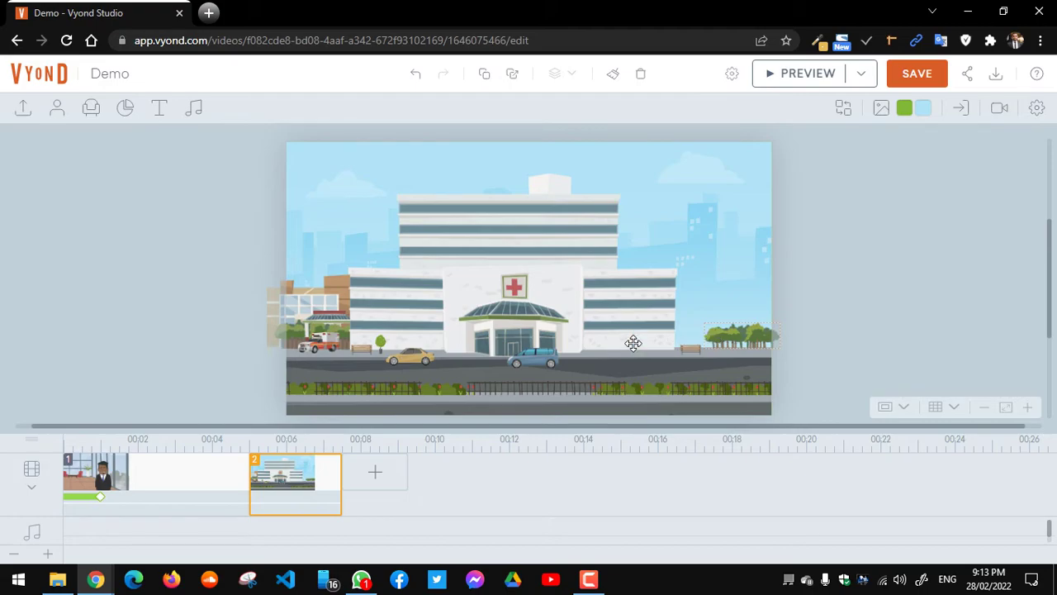
mouse_move(99, 581)
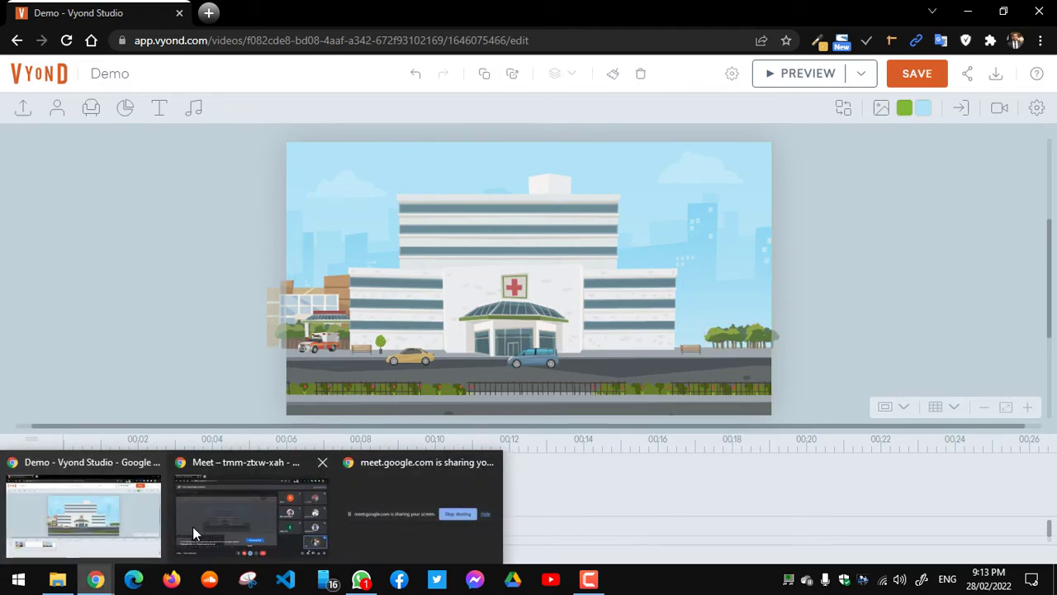
mouse_move(209, 524)
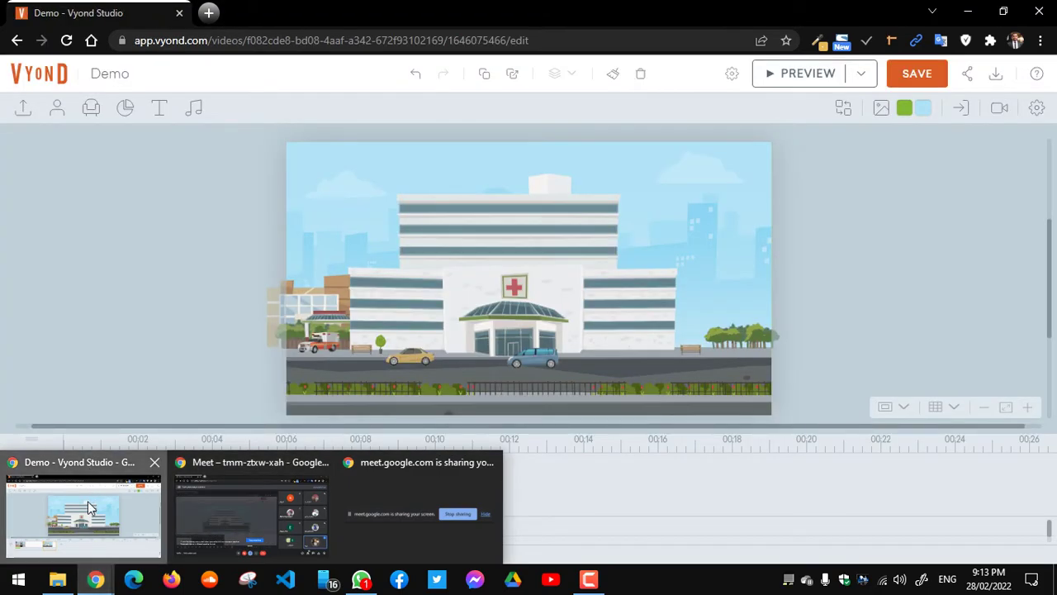
left_click(88, 501)
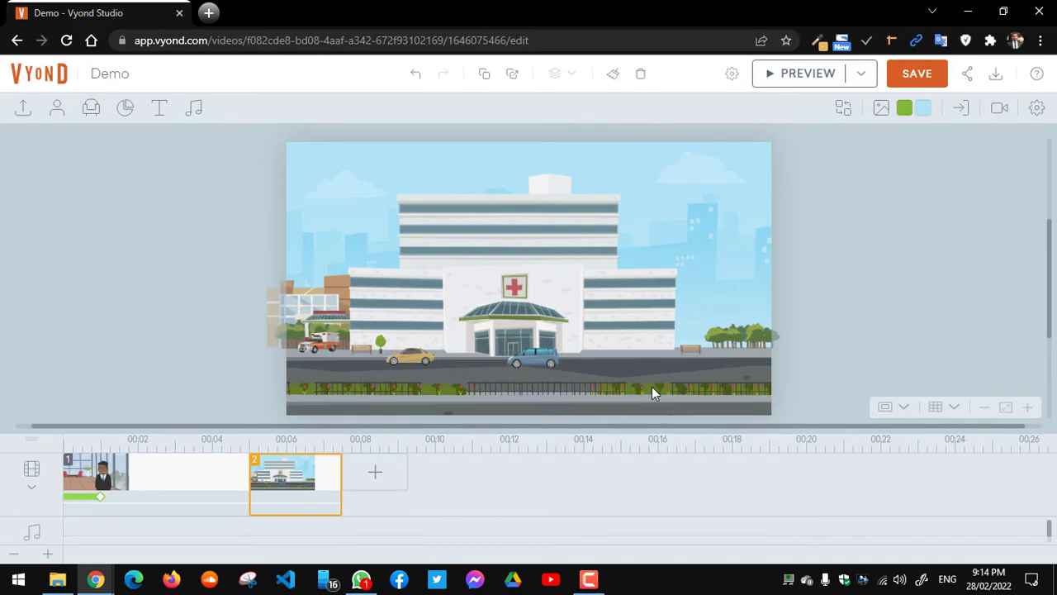
Step: Start another scene from a template and search the templates for 'travel'
left_click(368, 478)
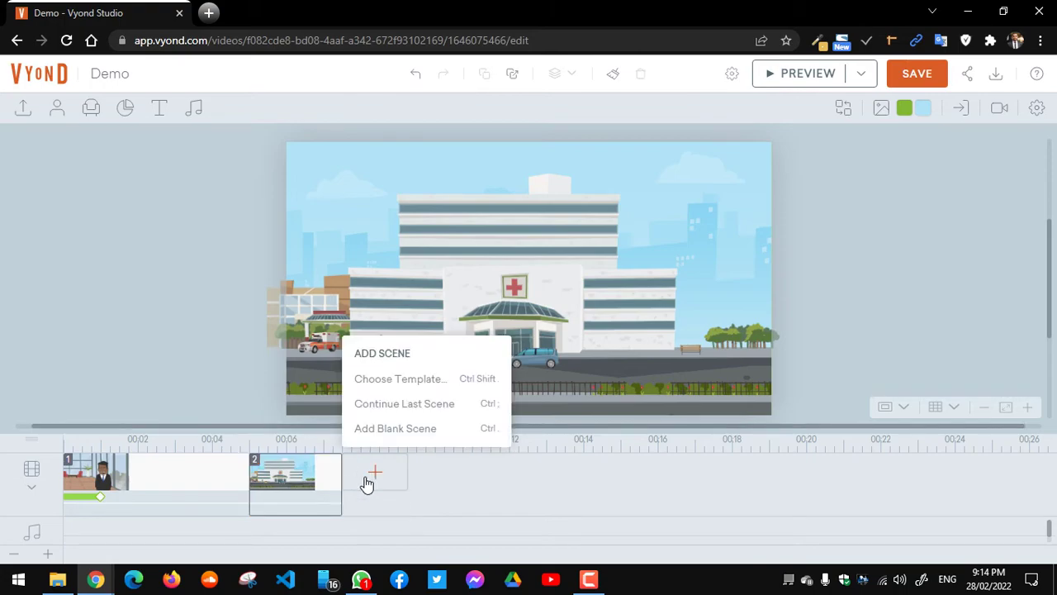
left_click(409, 388)
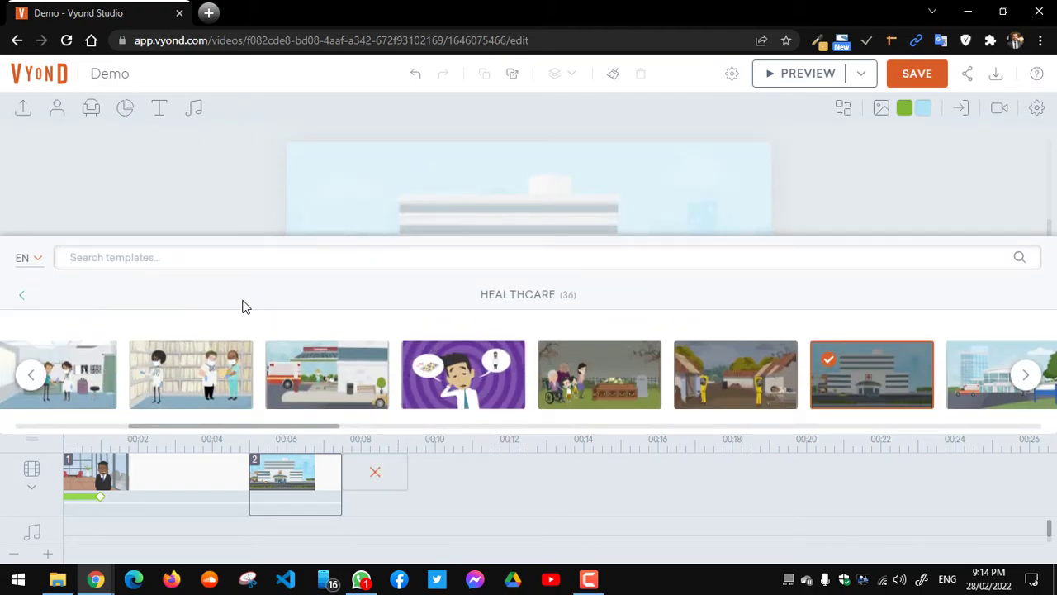
left_click(22, 296)
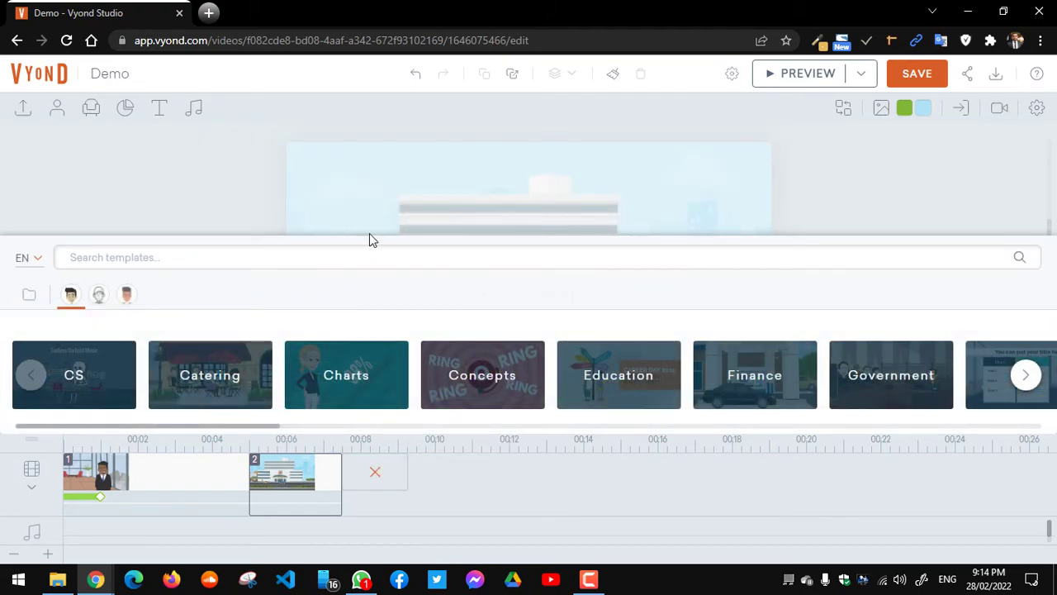
left_click(561, 247)
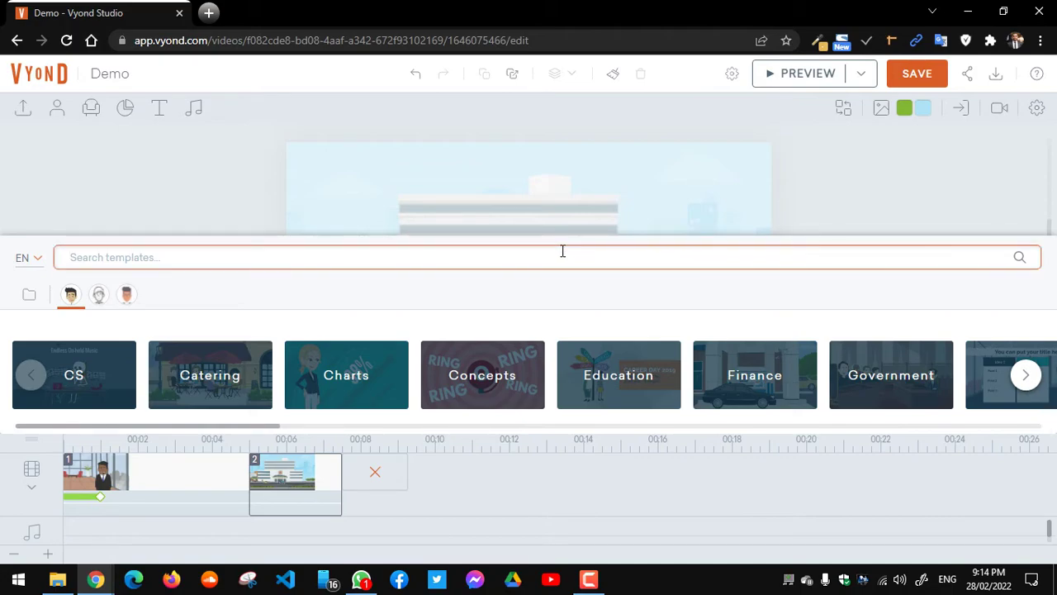
type("t")
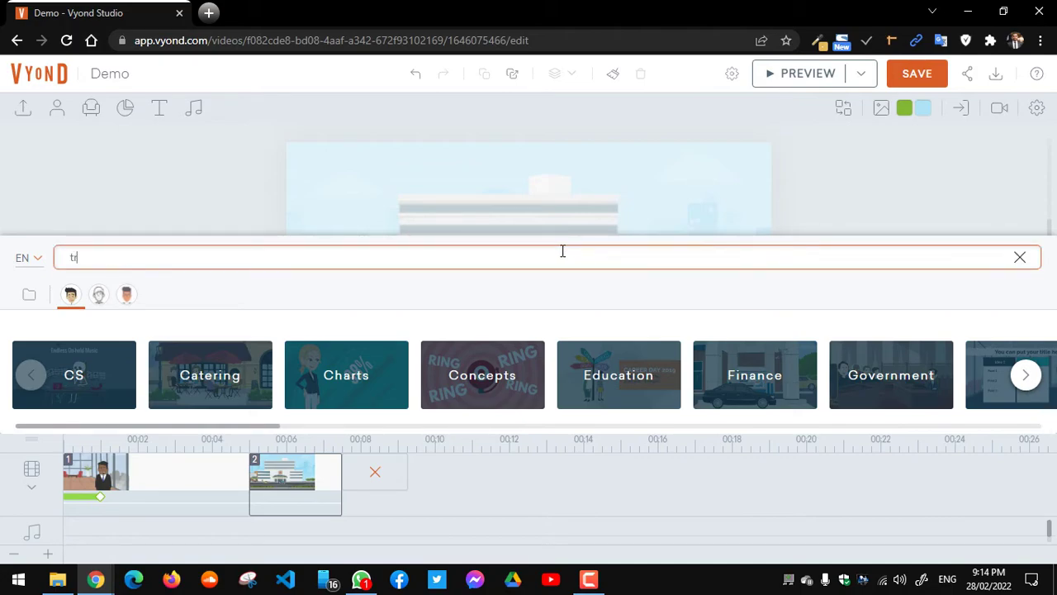
type("rav")
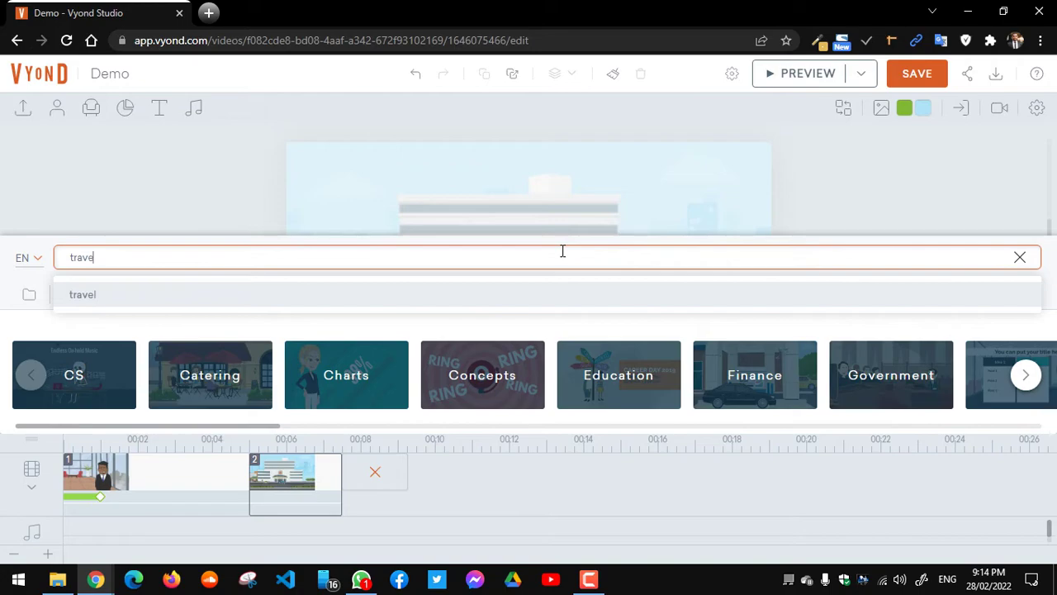
type("e")
left_click(83, 297)
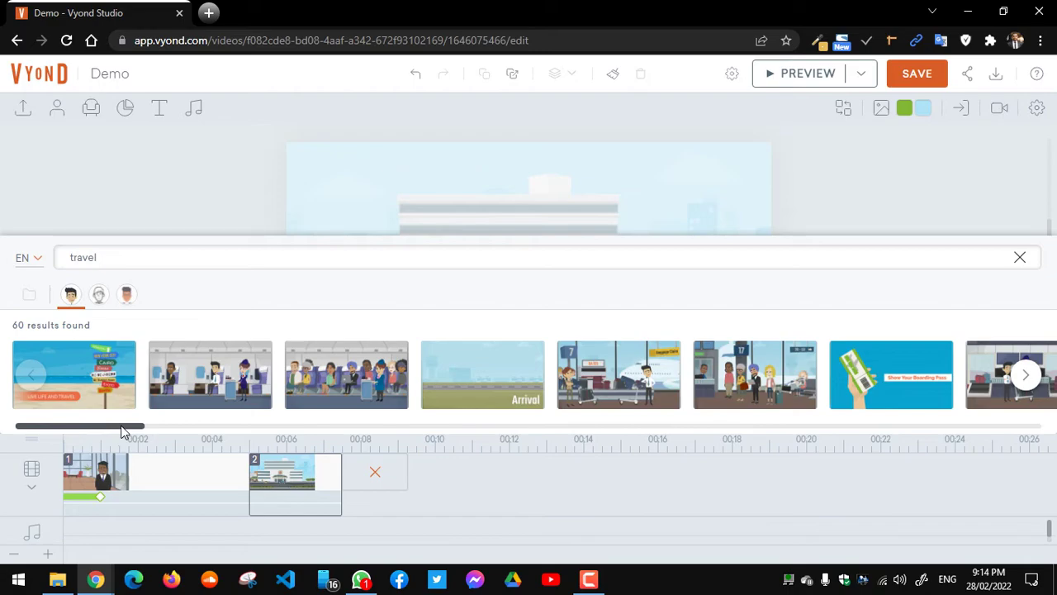
Step: Scroll the travel results and create scene 3 from the Ferry - Boarding gate template
left_click_drag(125, 427, 591, 395)
scroll(591, 395, "right", 5)
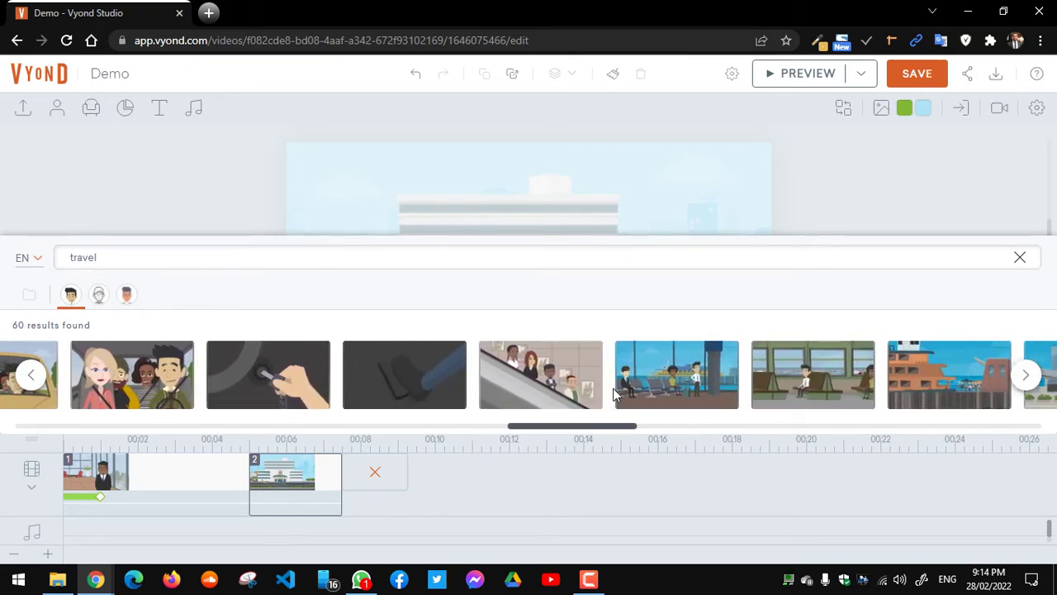
scroll(613, 394, "right", 3)
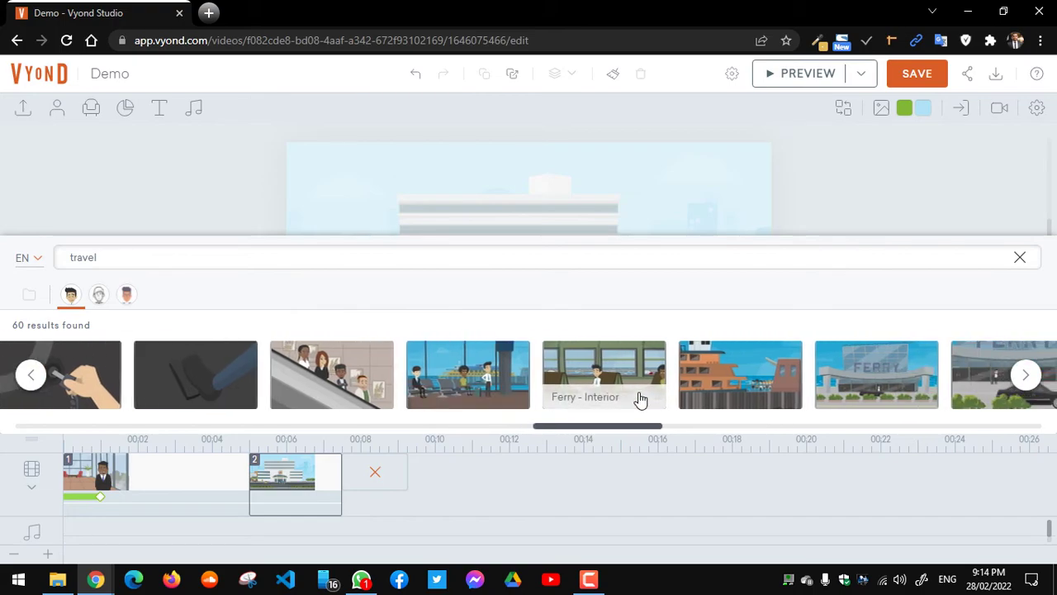
left_click(479, 364)
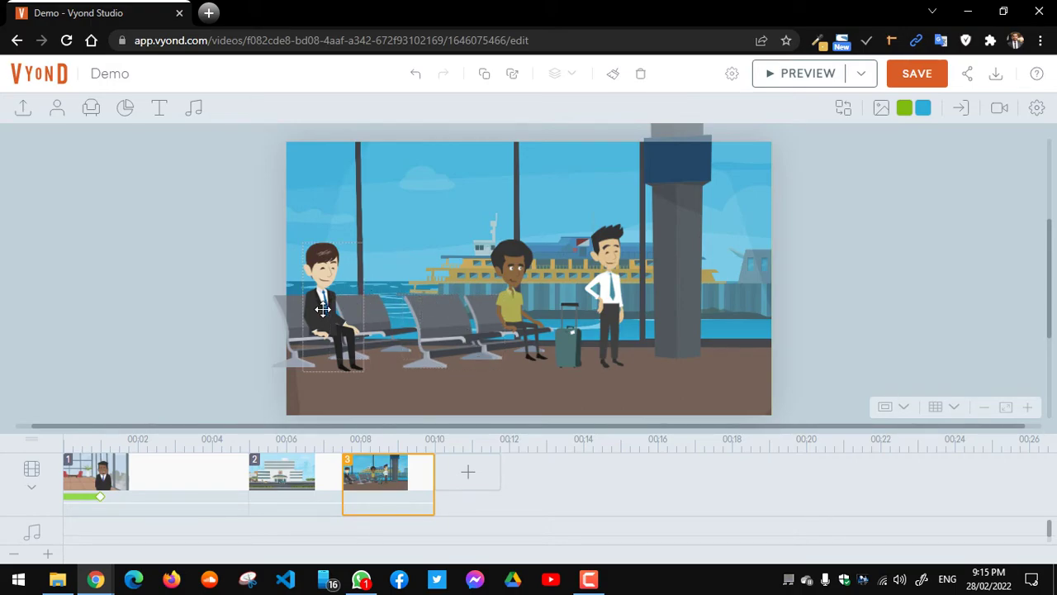
Step: Show the seated man's placement settings: position 61.78, 217.75 px, size 80.05 × 170.11 px
left_click(322, 309)
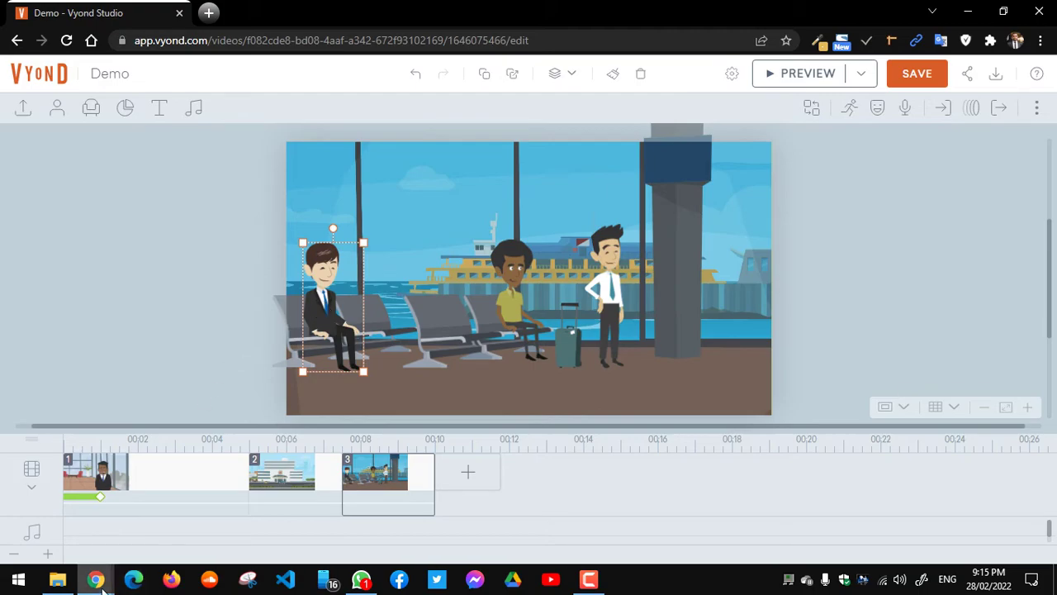
mouse_move(97, 581)
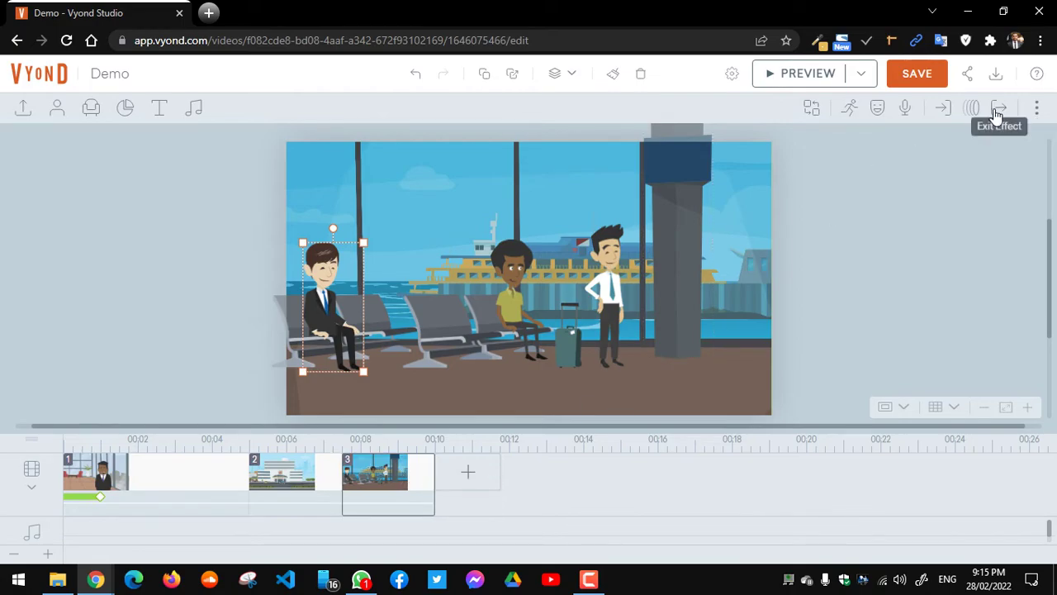
left_click(1037, 110)
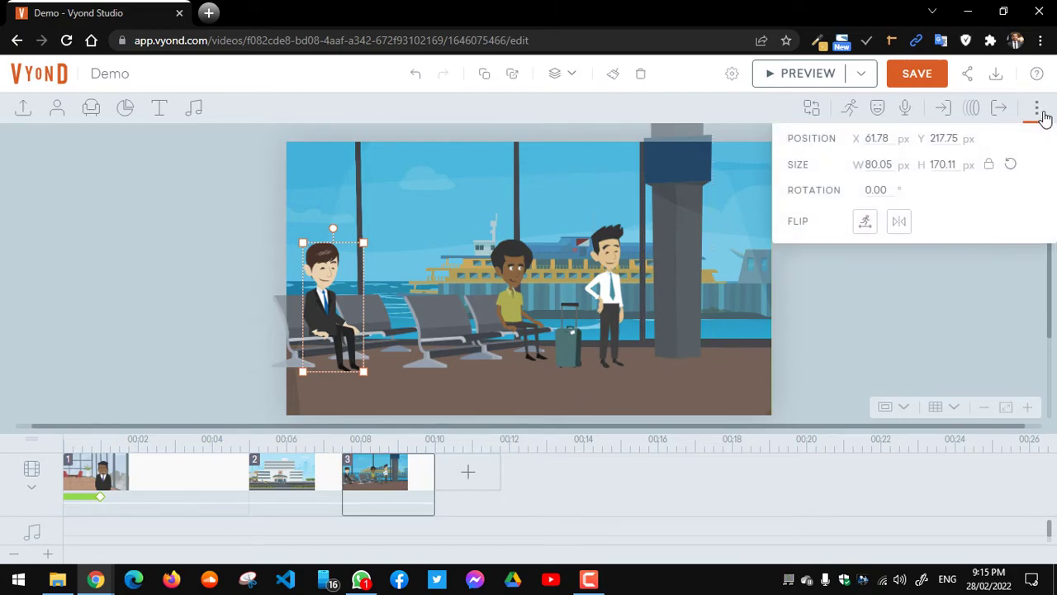
Step: Change scene 3's duration from 2.5 to 2 seconds in Scene Settings
left_click(898, 266)
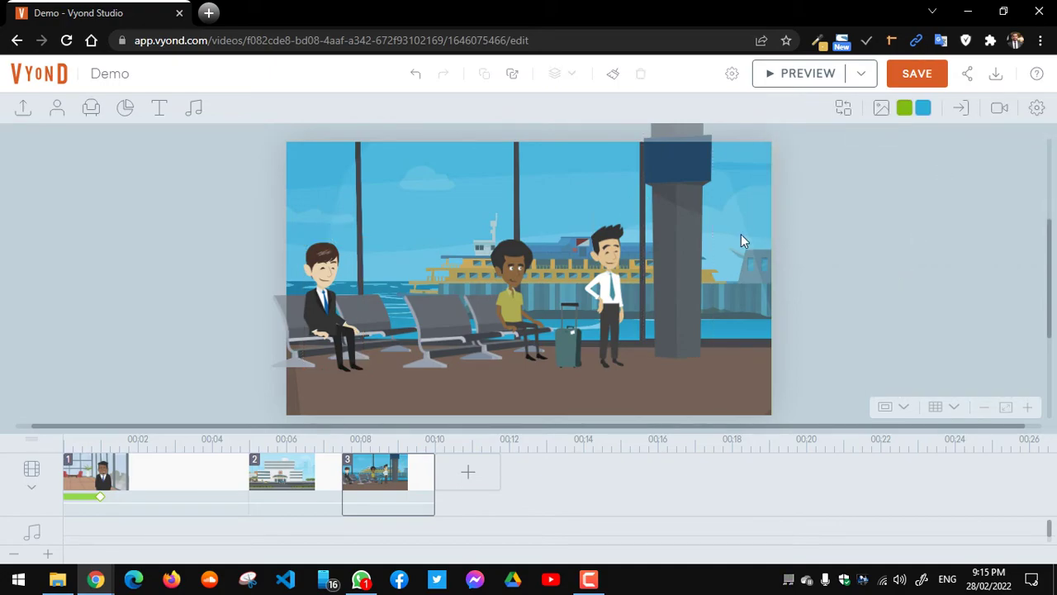
left_click(1034, 112)
double_click(868, 163)
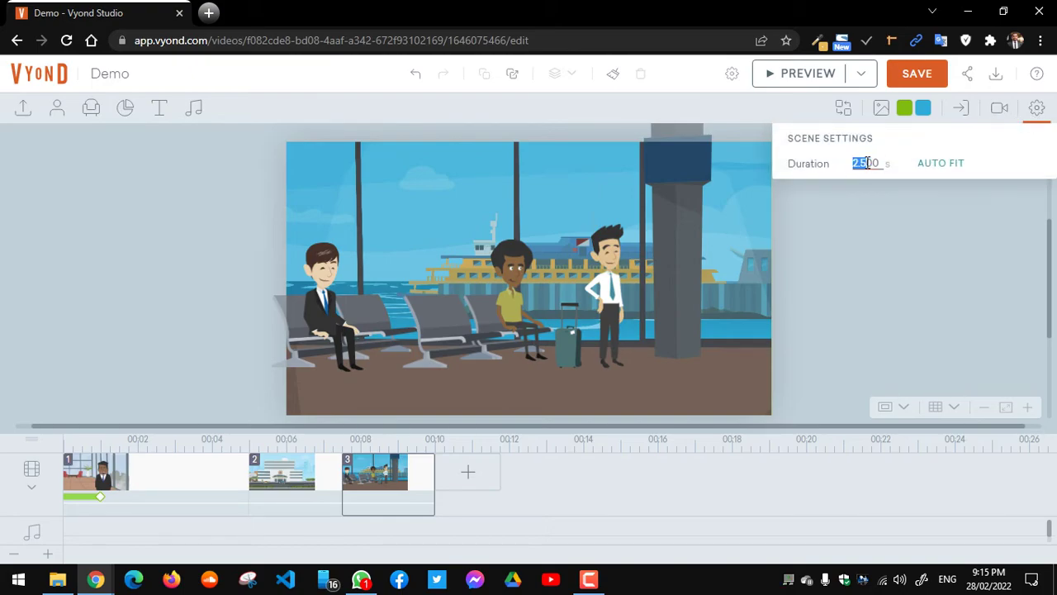
type("2")
key("Return")
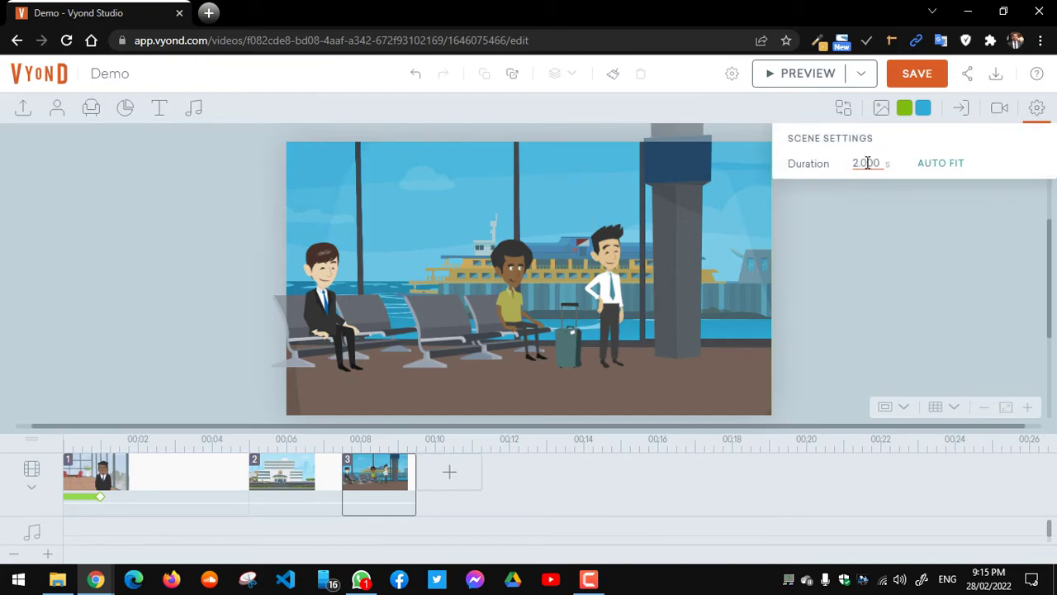
left_click(372, 467)
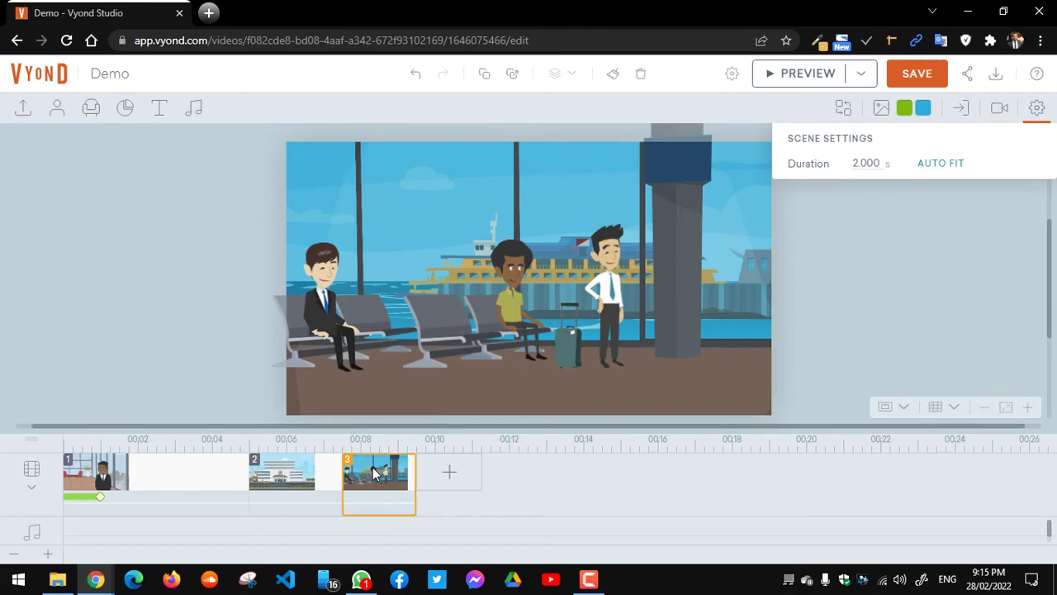
Step: Add a fourth scene continuing scene 3 and keep only scene 4 selected
right_click(372, 467)
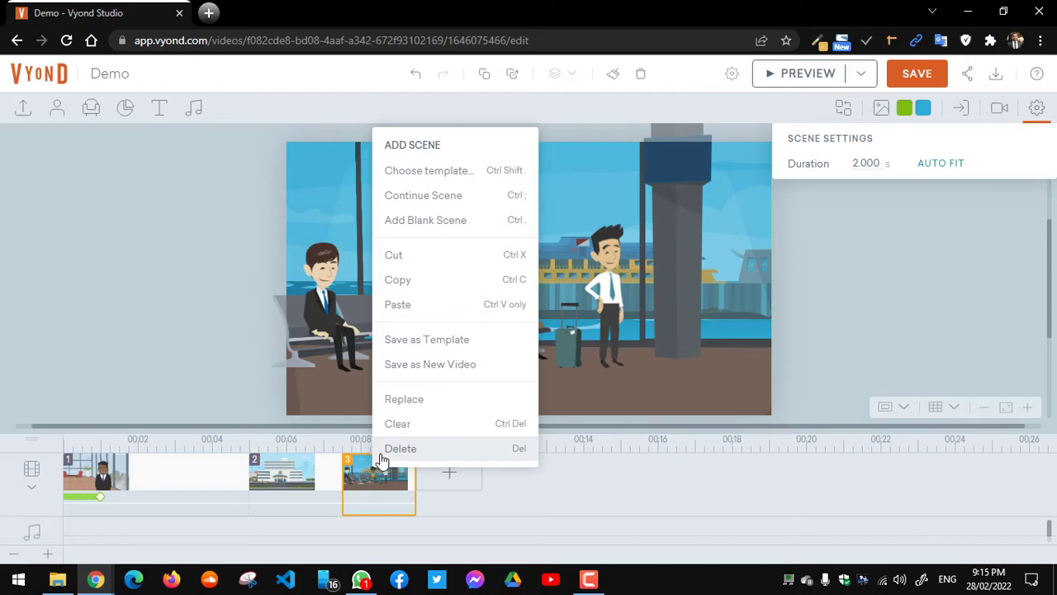
left_click(489, 198)
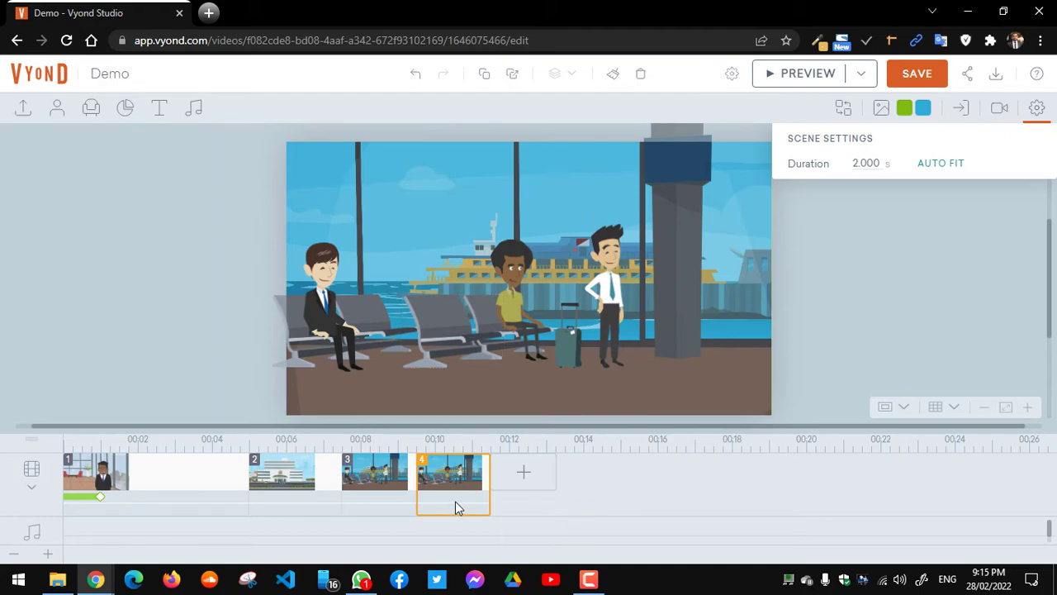
left_click(387, 474, "shift")
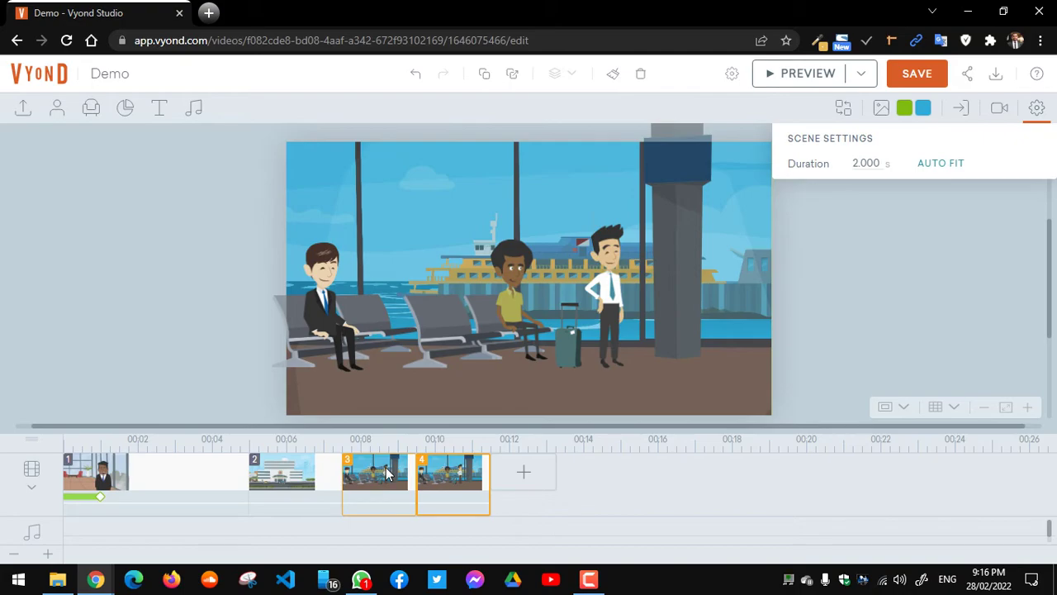
left_click(456, 481)
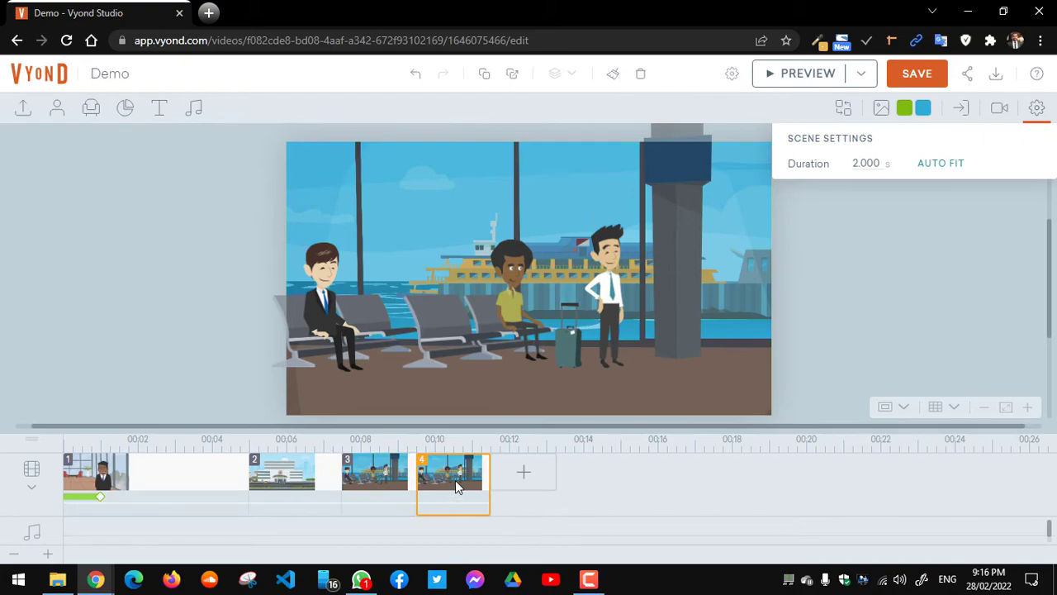
Step: Select the seated man in scene 4 and search his actions for 'stan' and 'stand'
left_click(362, 310)
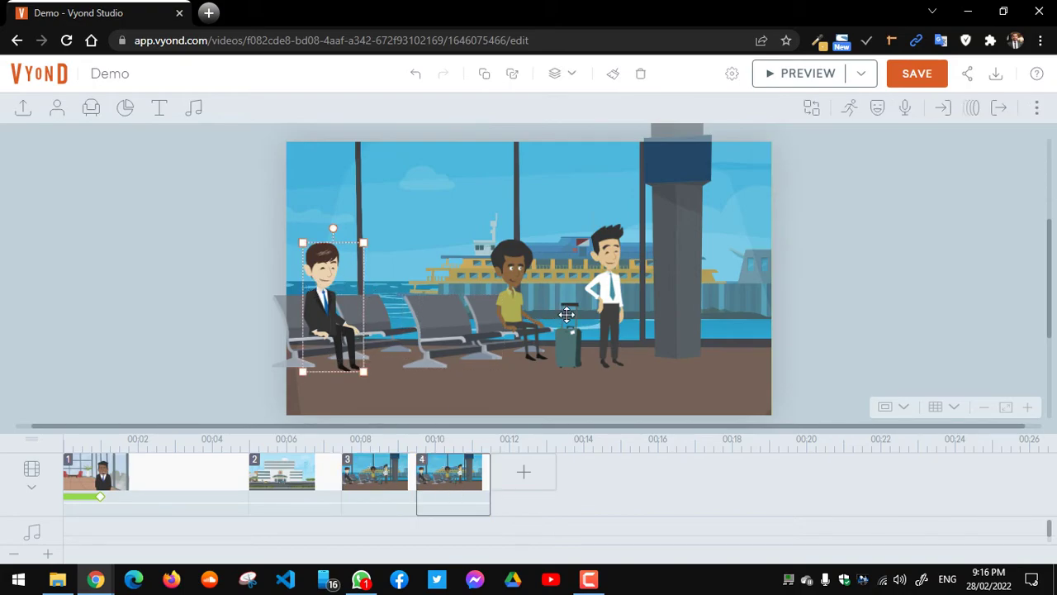
left_click(851, 110)
left_click(855, 145)
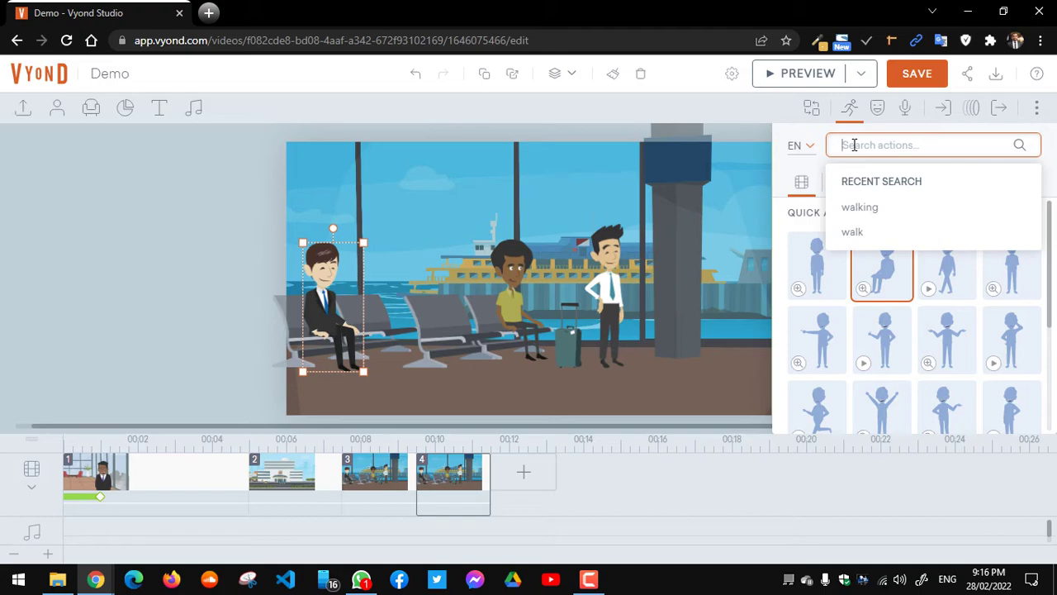
type("st")
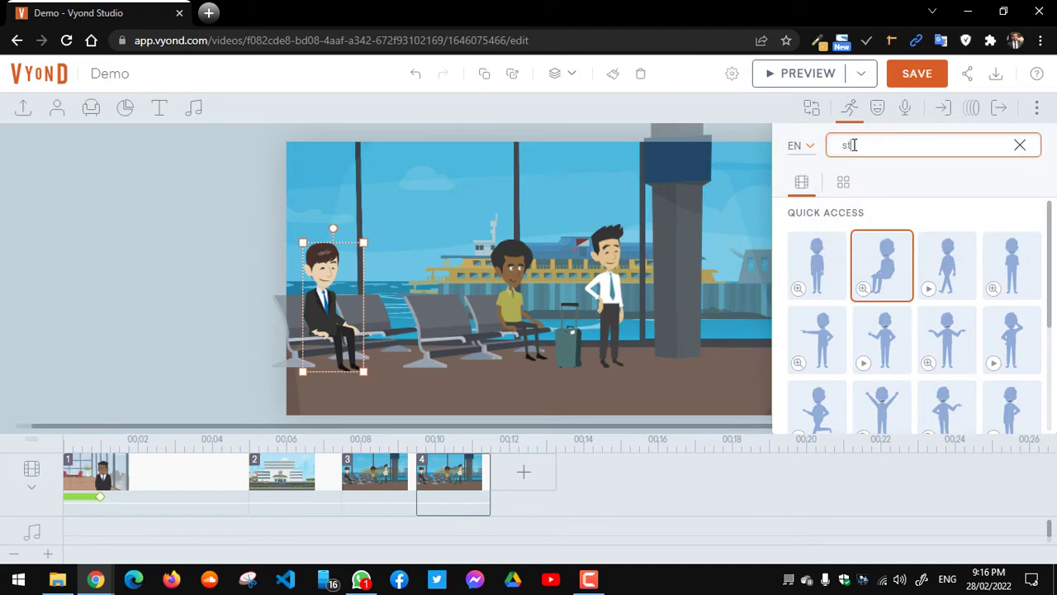
type("and")
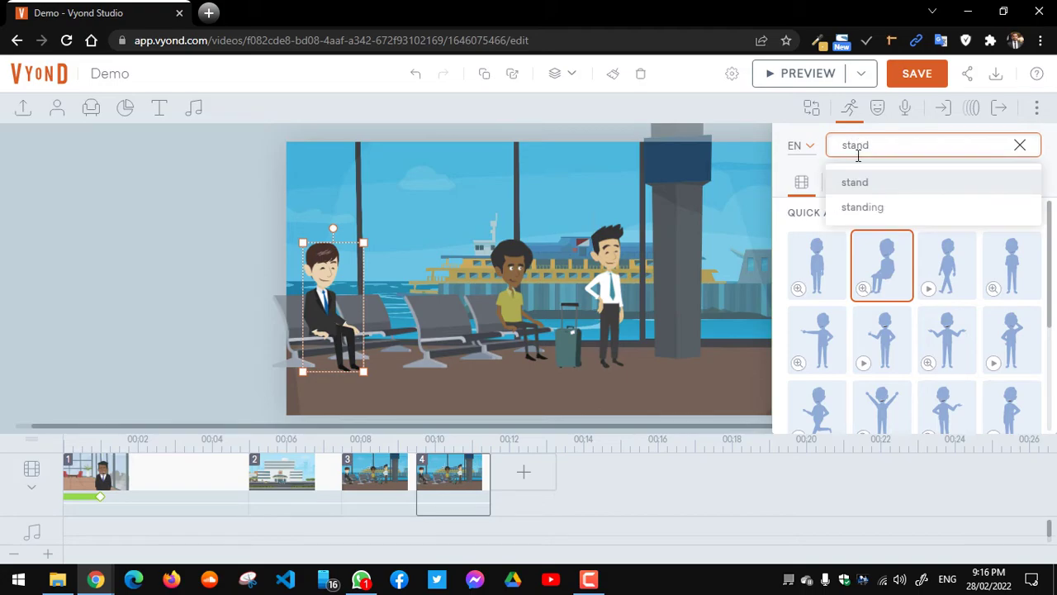
left_click(863, 207)
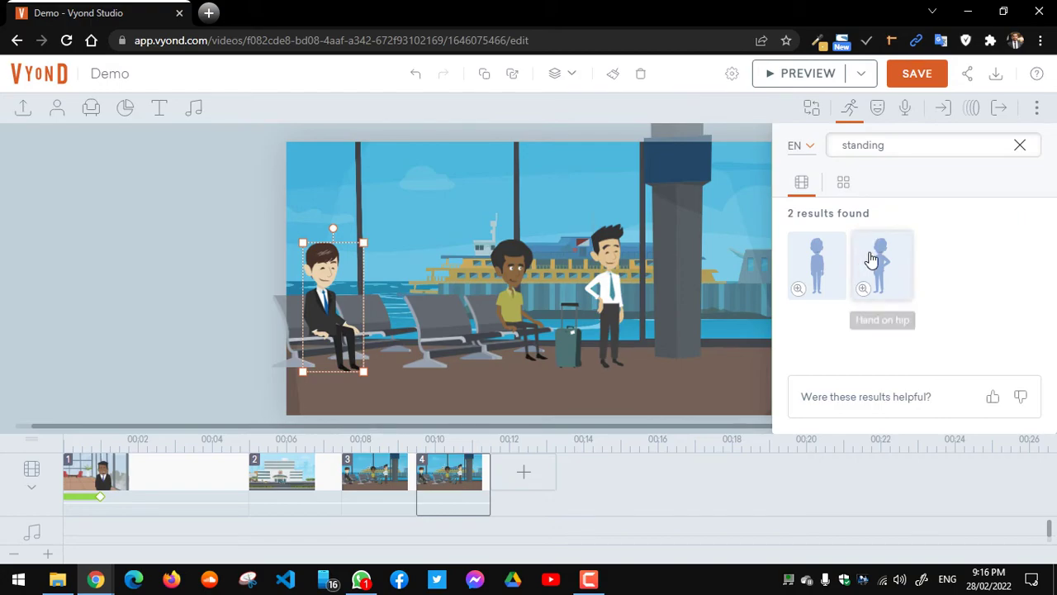
double_click(892, 143)
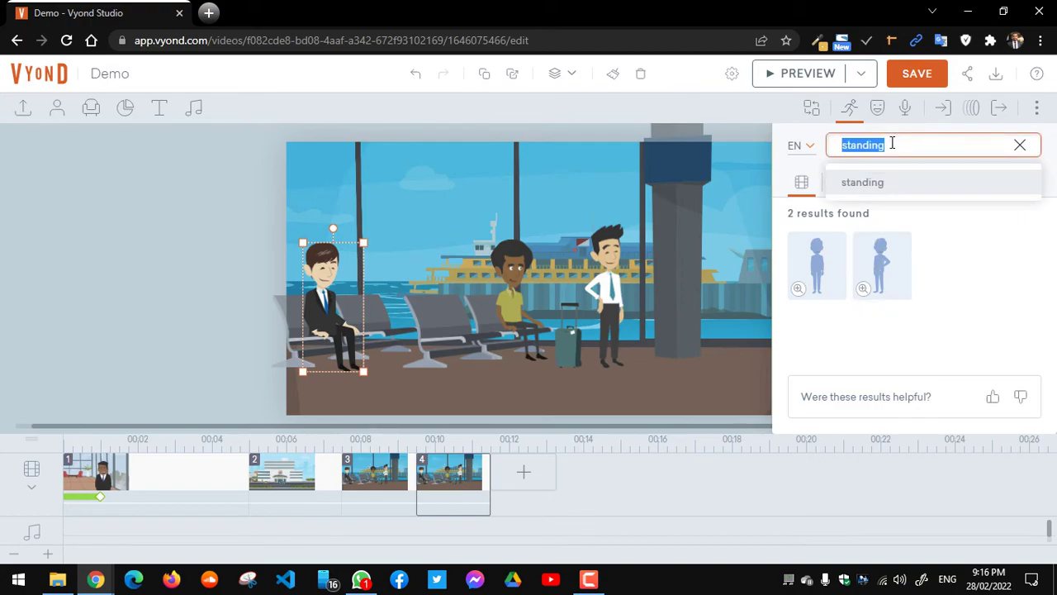
type("s")
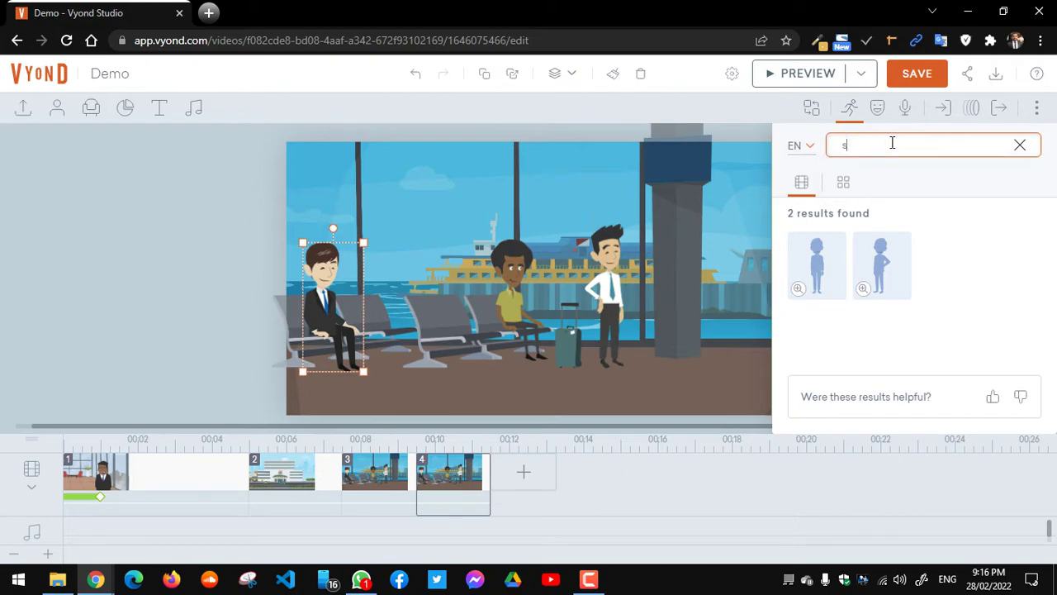
type("tand")
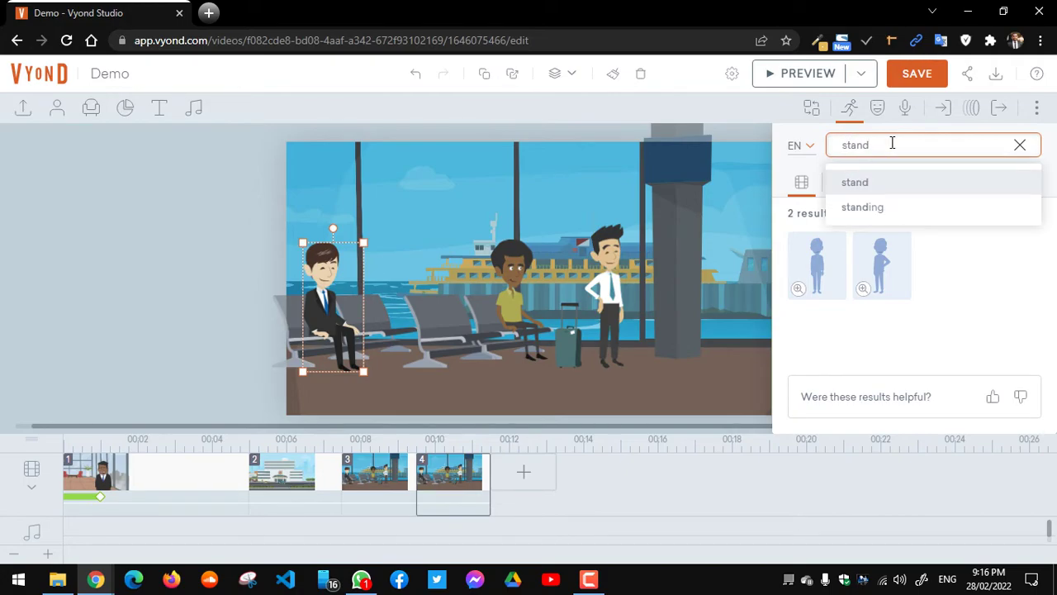
left_click(861, 191)
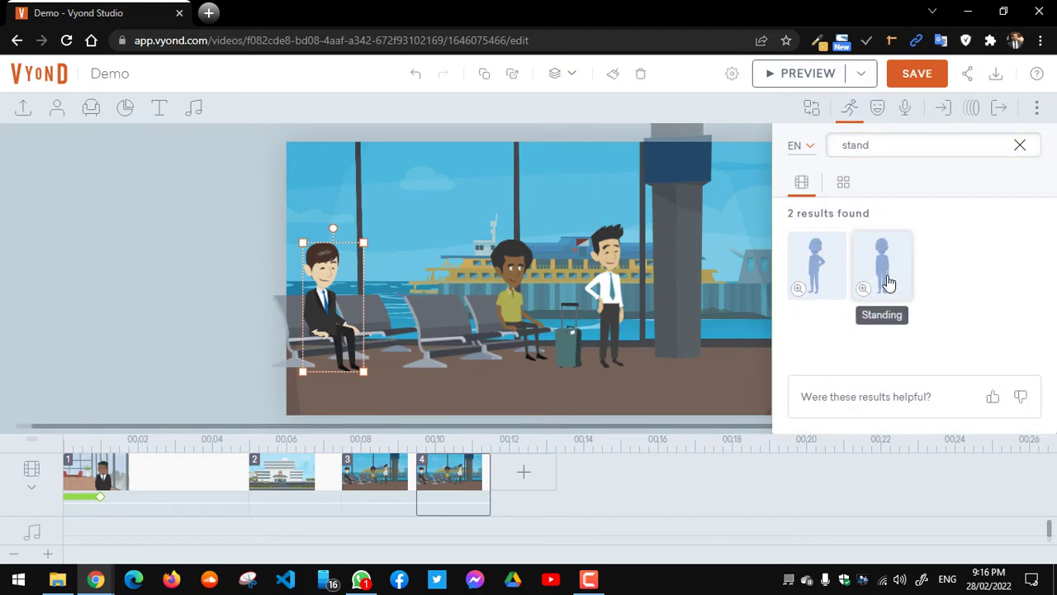
Step: Re-run the action search with 'stand' and give the man the Standing action
left_click(891, 143)
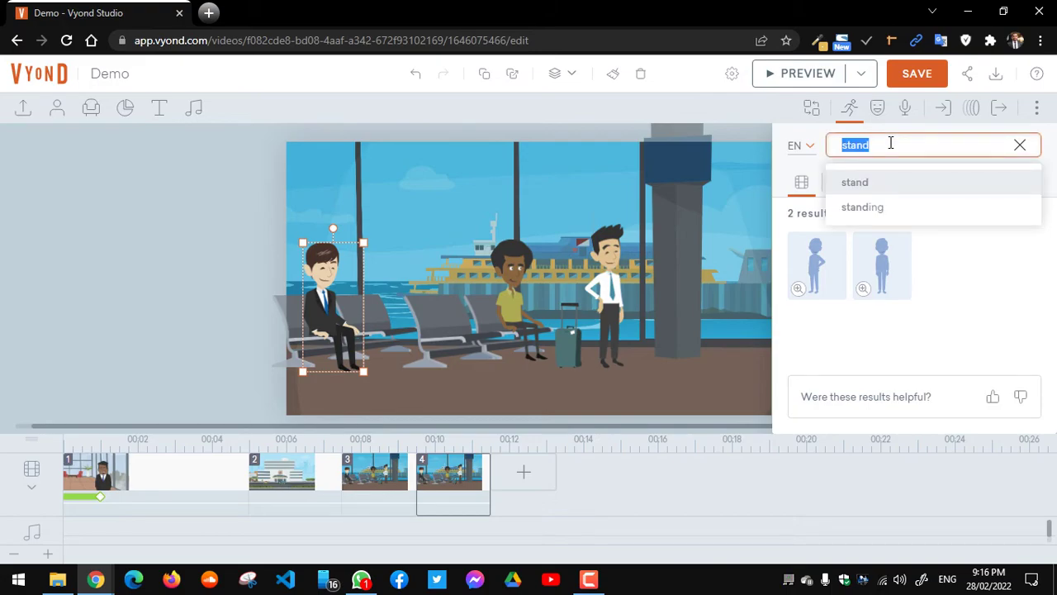
type("sit")
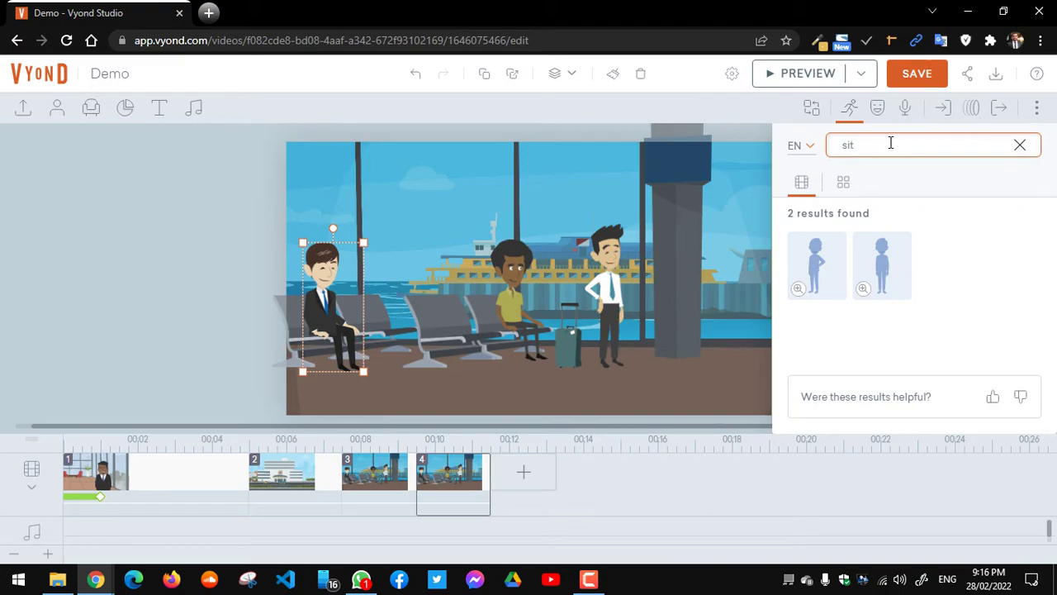
key("Return")
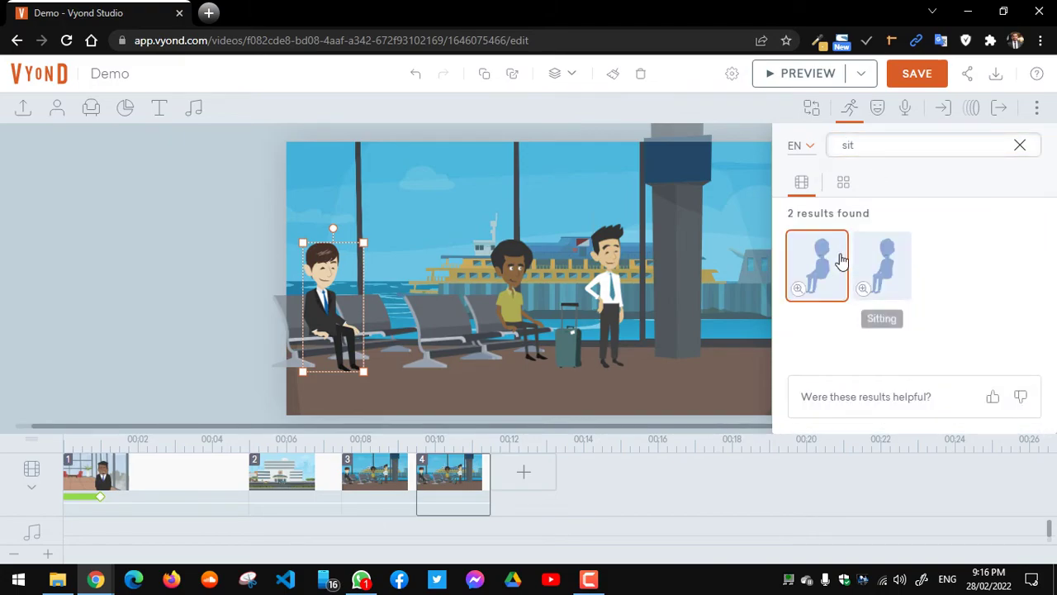
left_click(881, 145)
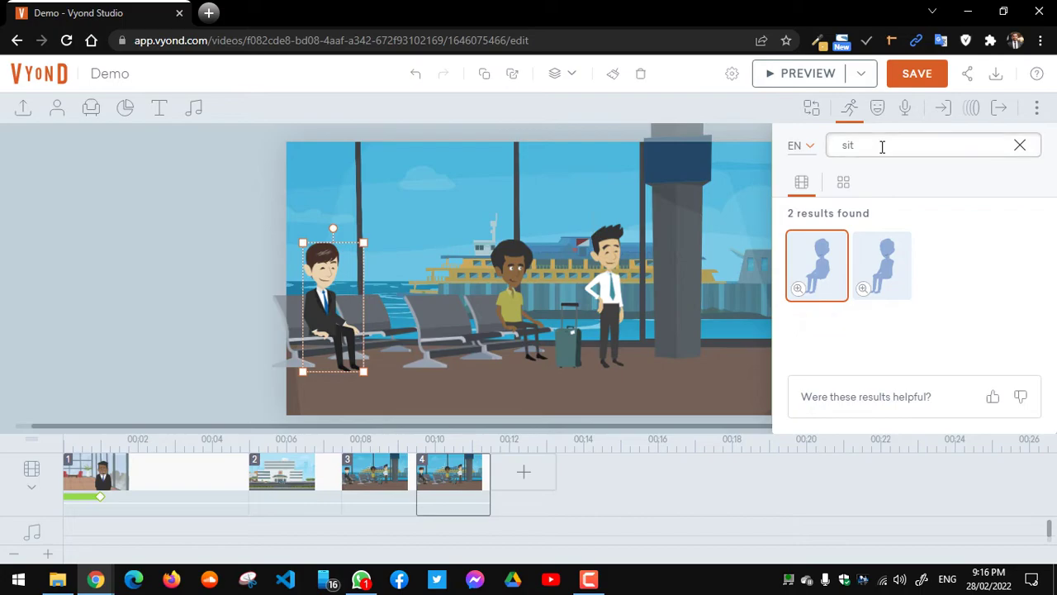
type("st")
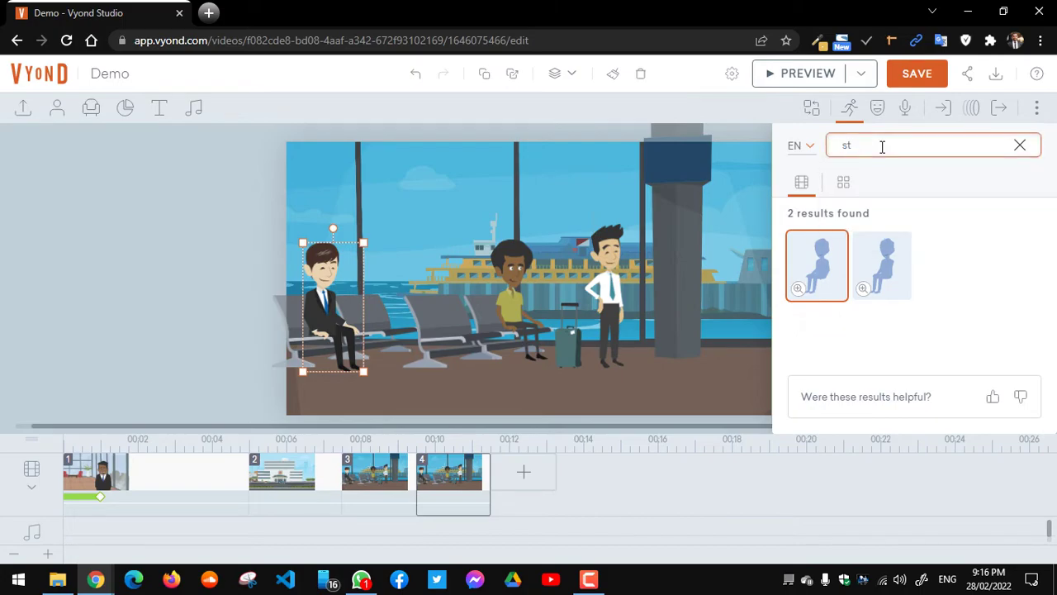
type("and")
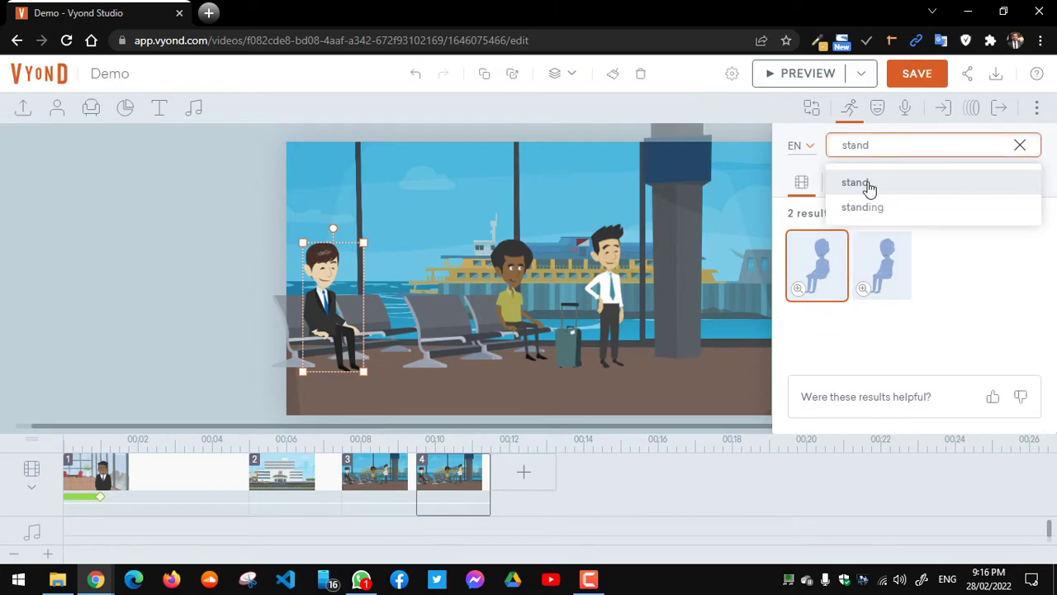
left_click(868, 208)
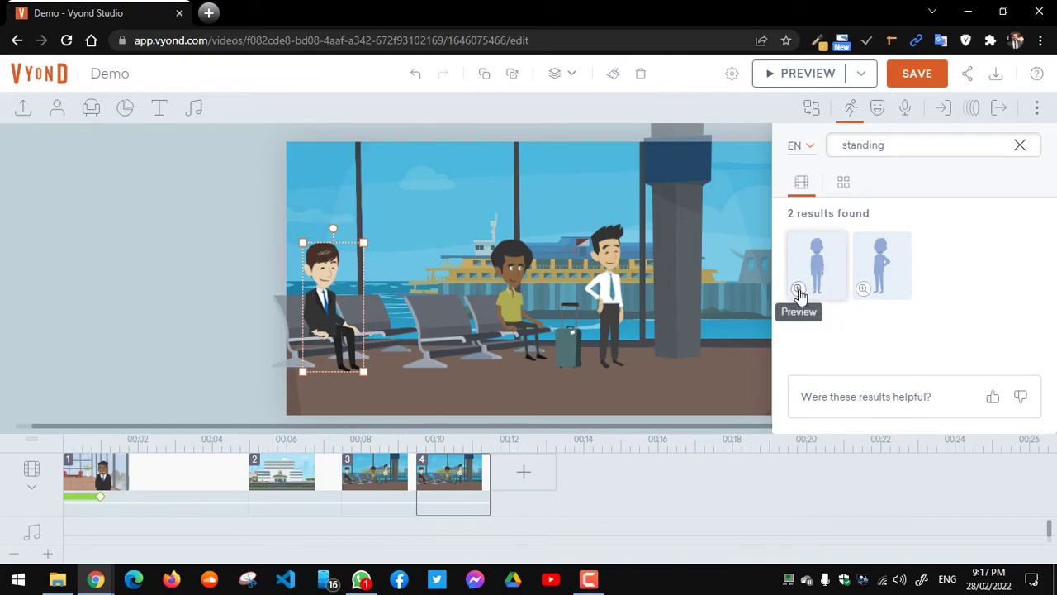
left_click(818, 274)
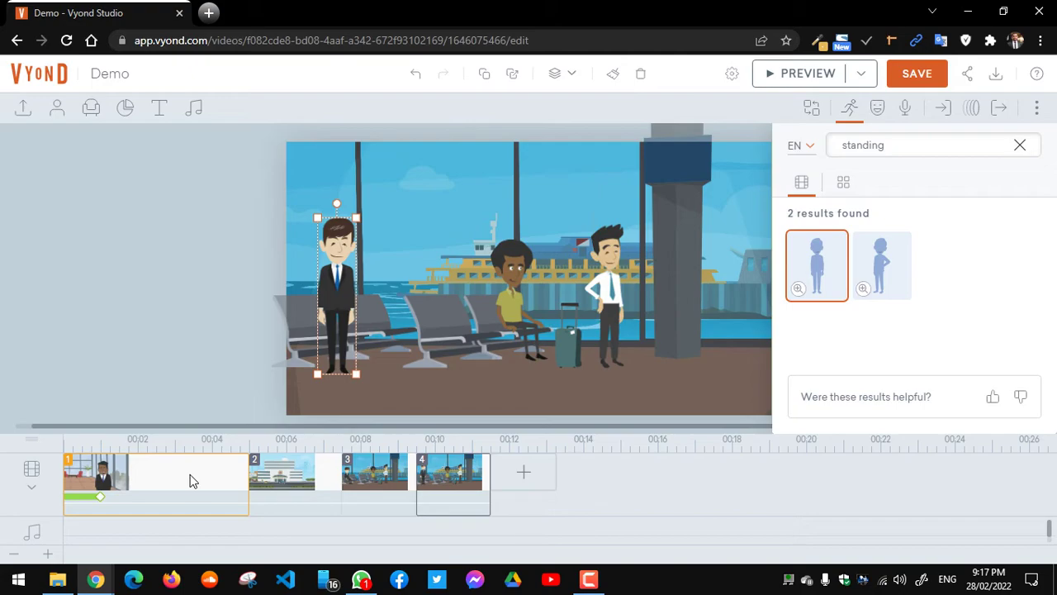
Step: Delete the first and hospital scenes, then preview the remaining ferry gate scenes
left_click(191, 478)
key("Delete")
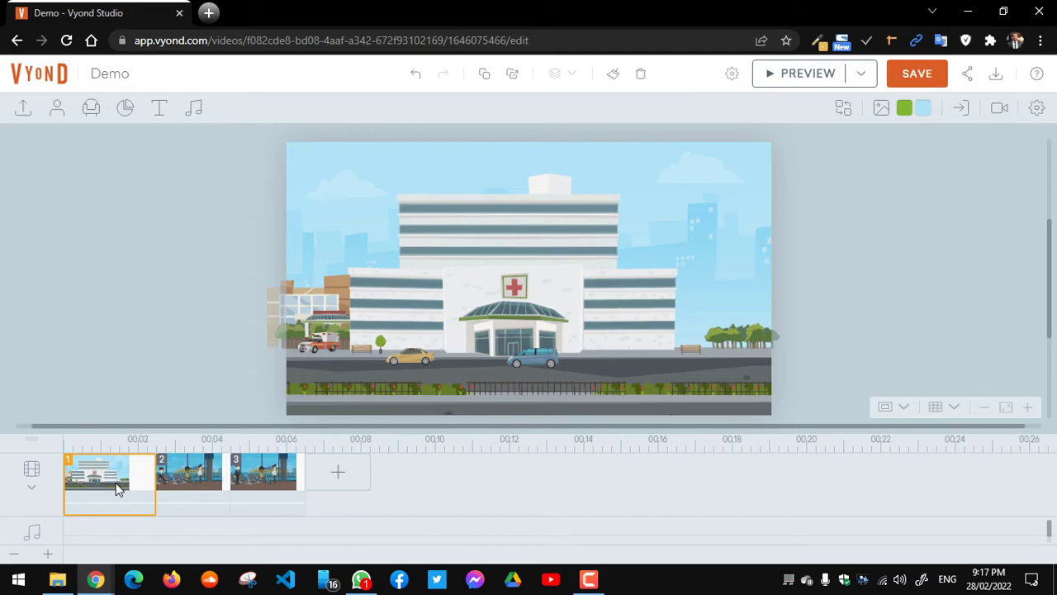
key("Delete")
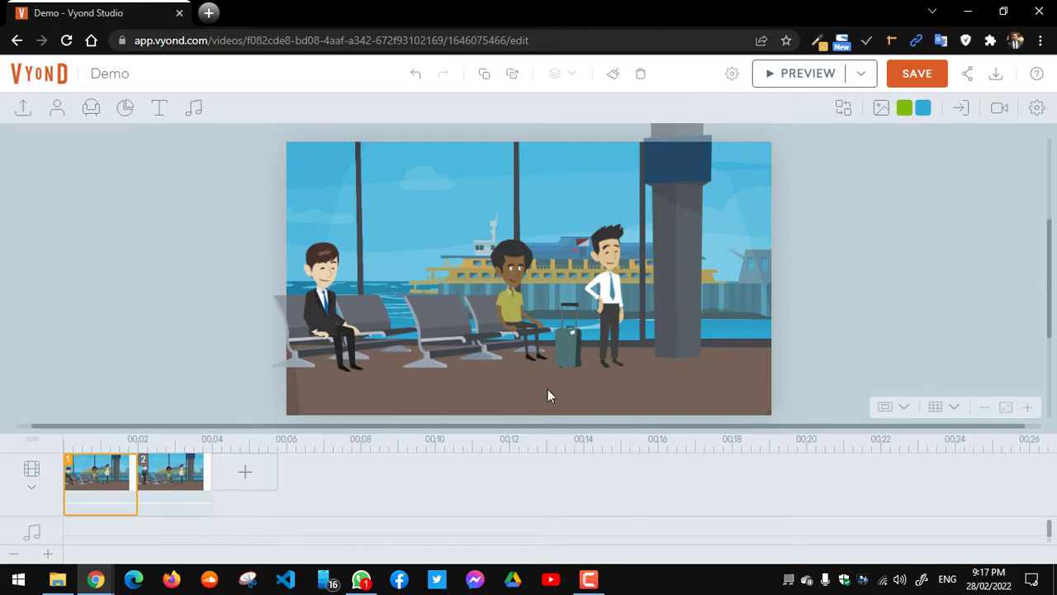
left_click(798, 76)
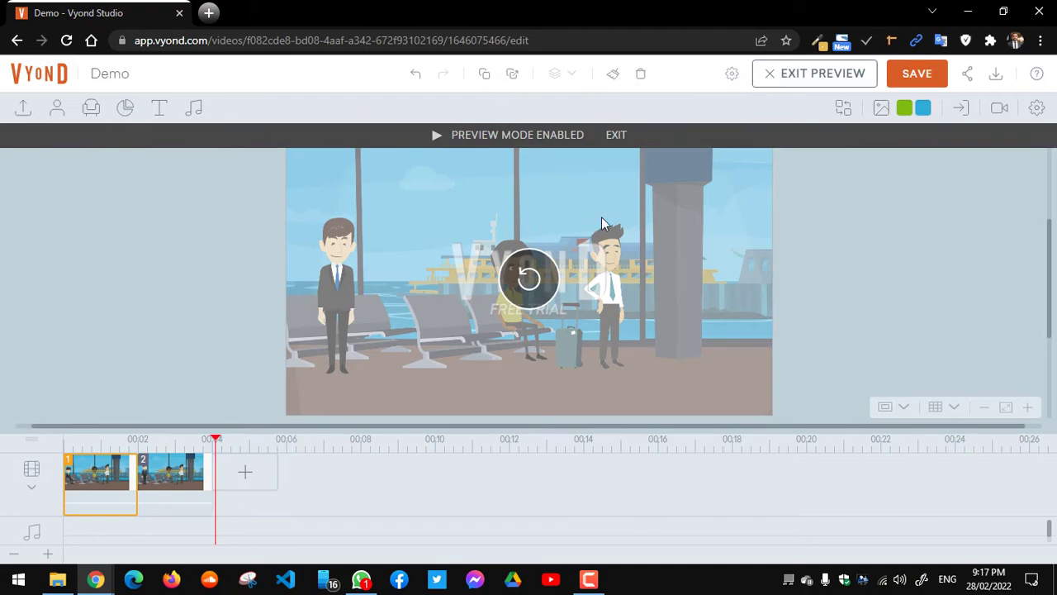
left_click(618, 136)
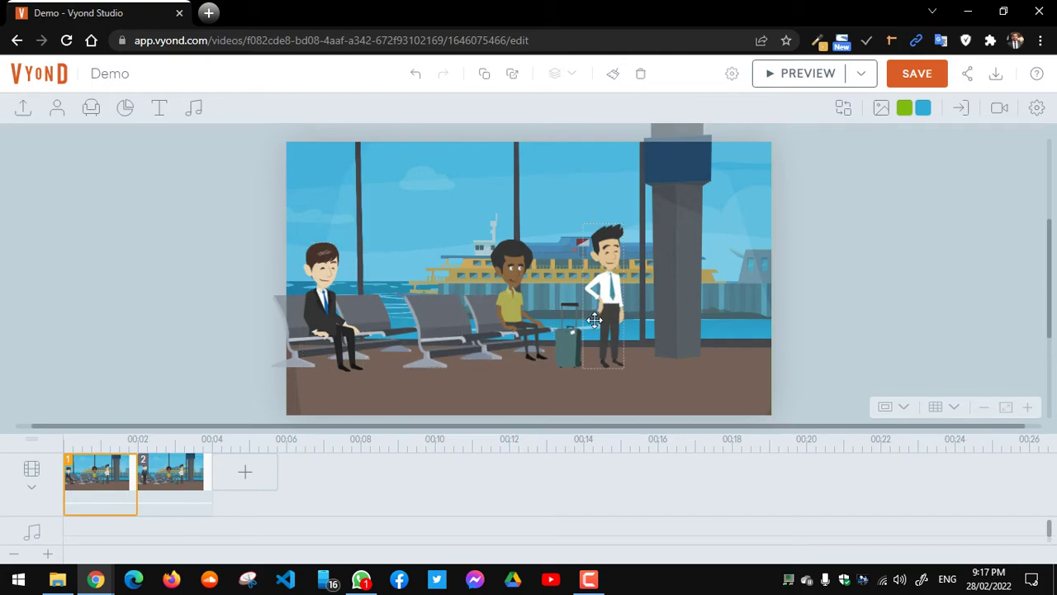
Step: Move the standing man beside the seated man and search his actions for 'sit'
left_click_drag(595, 321, 490, 320)
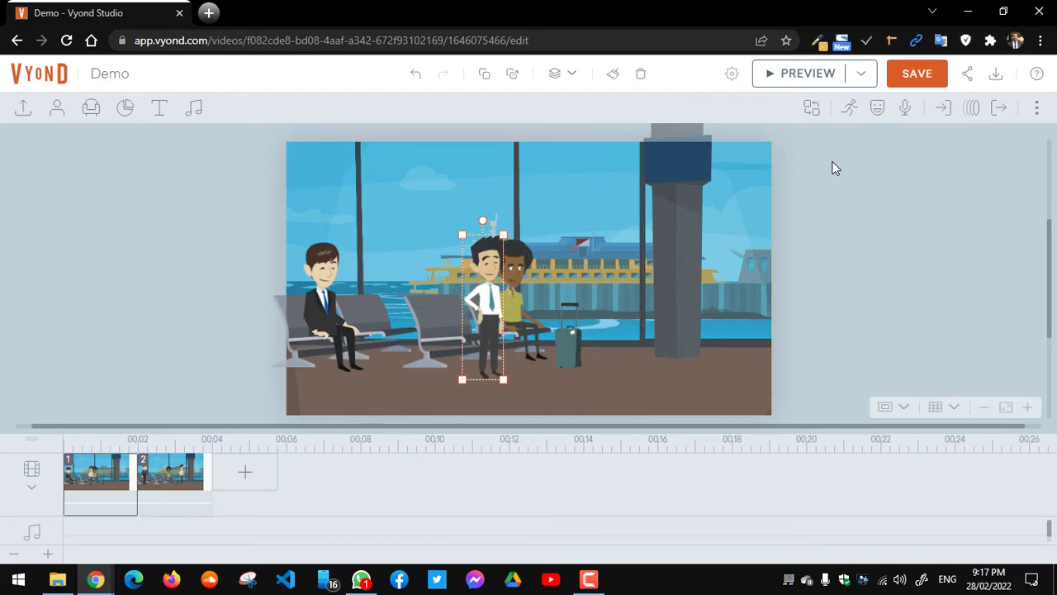
left_click(850, 112)
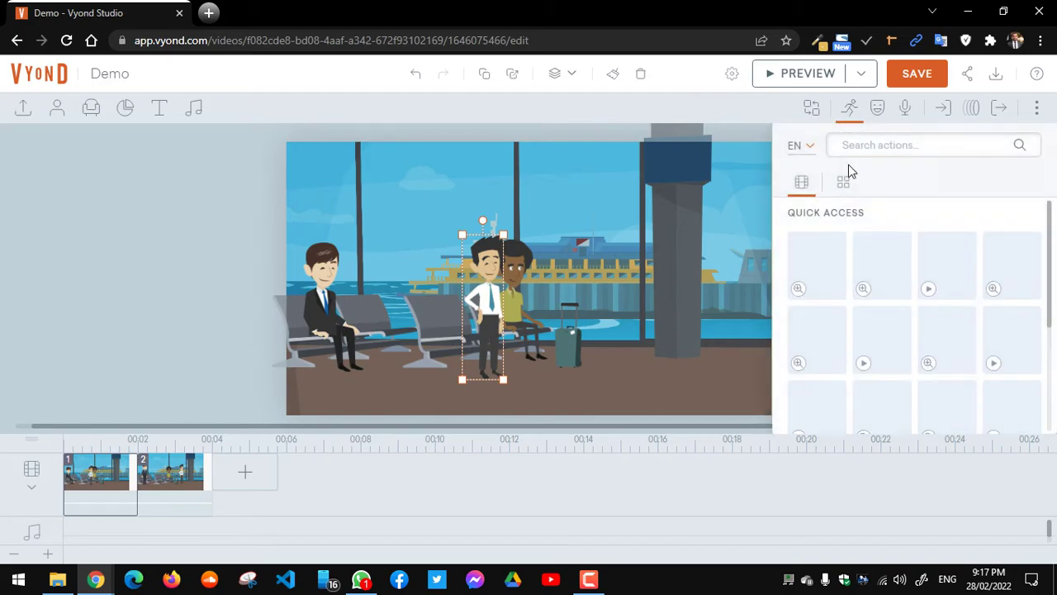
left_click(863, 144)
type("sit")
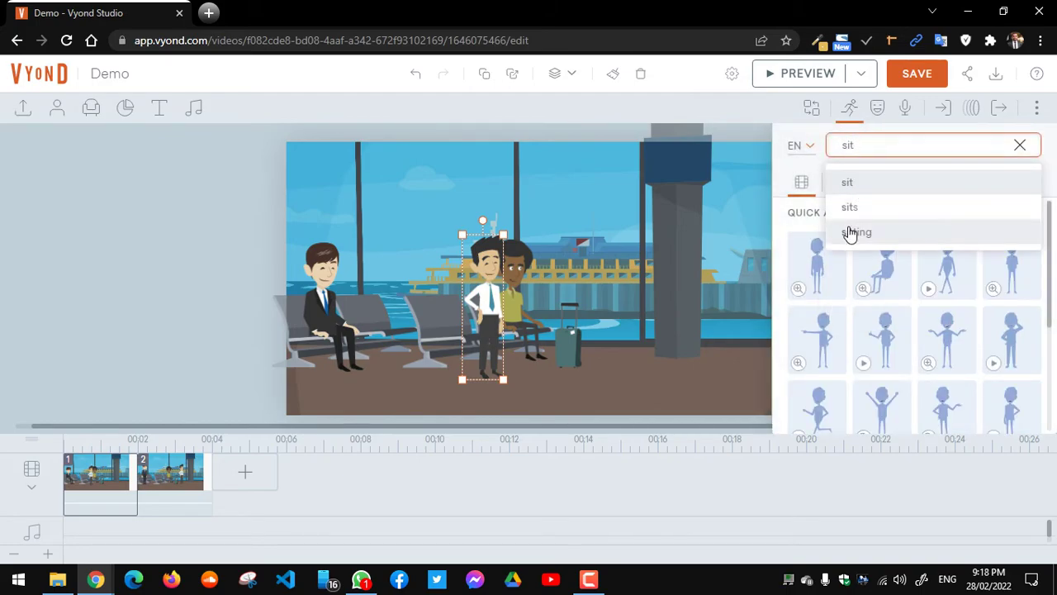
left_click(852, 232)
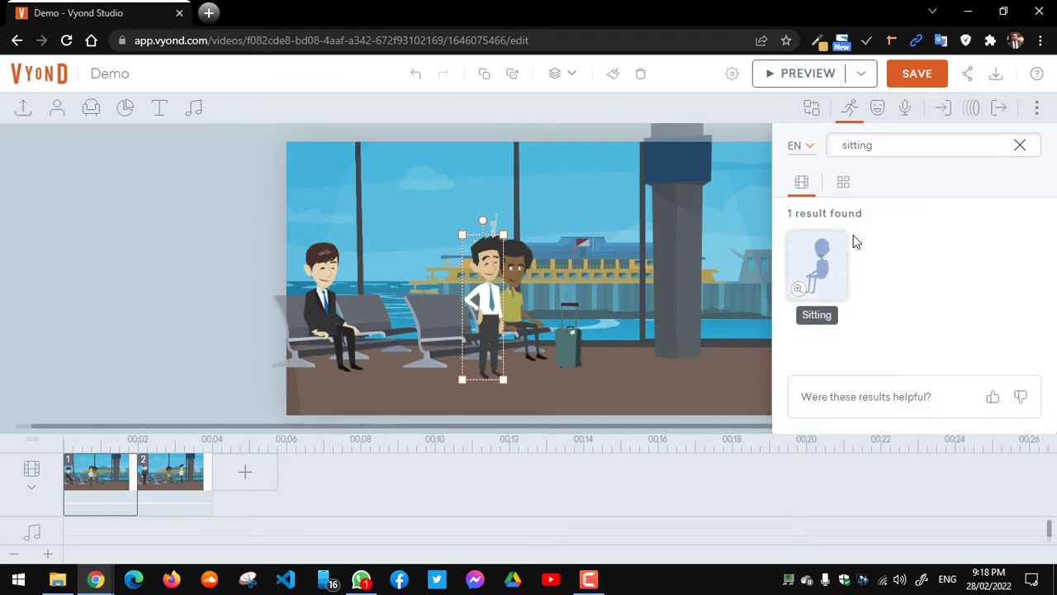
Step: Clear the action search and scroll down to the In This Video actions
double_click(909, 142)
key("BackSpace")
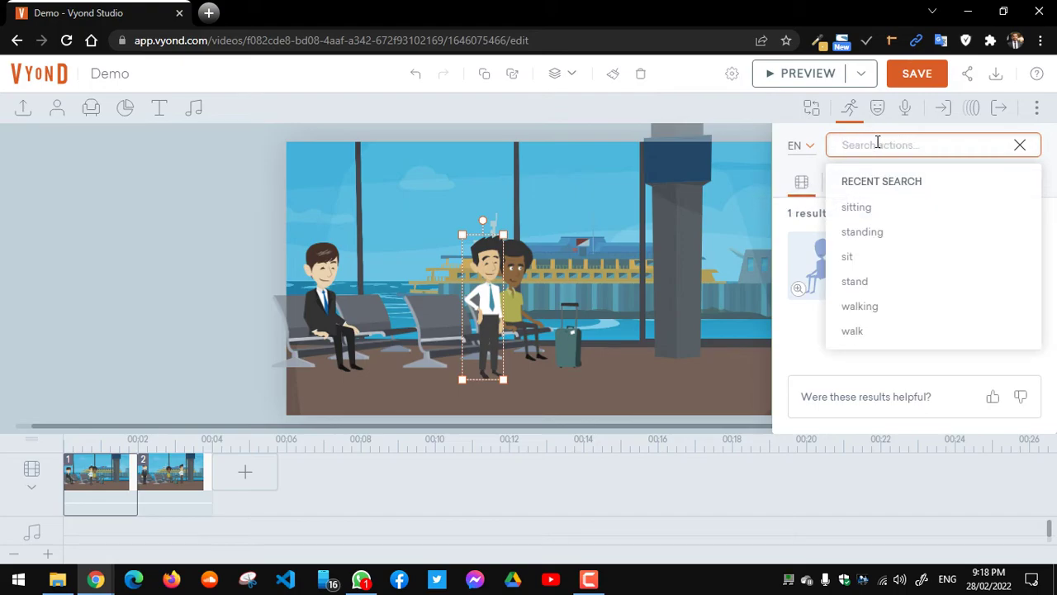
left_click(1021, 146)
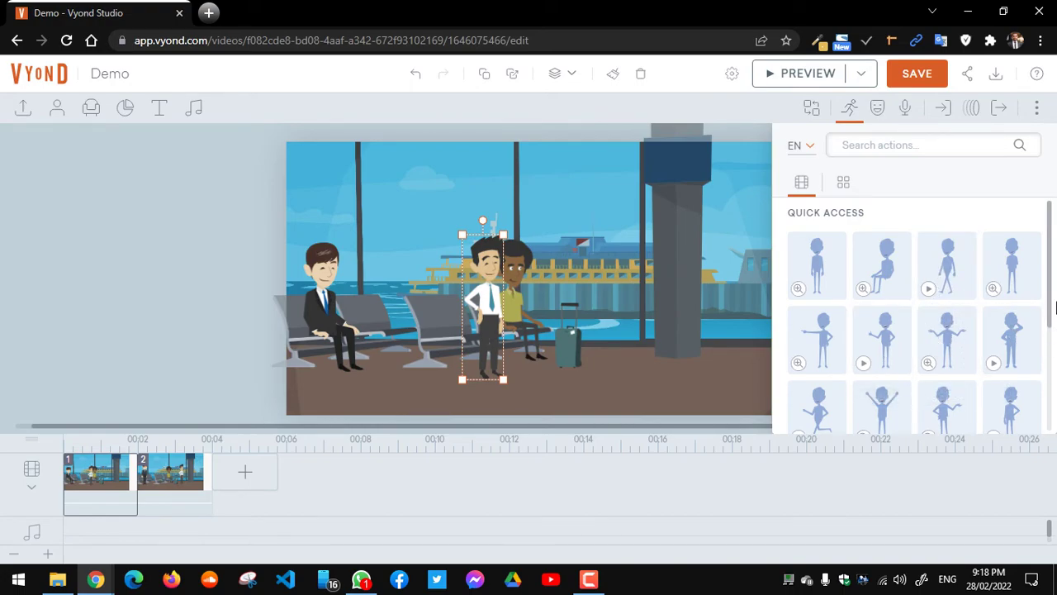
left_click_drag(1052, 320, 1052, 378)
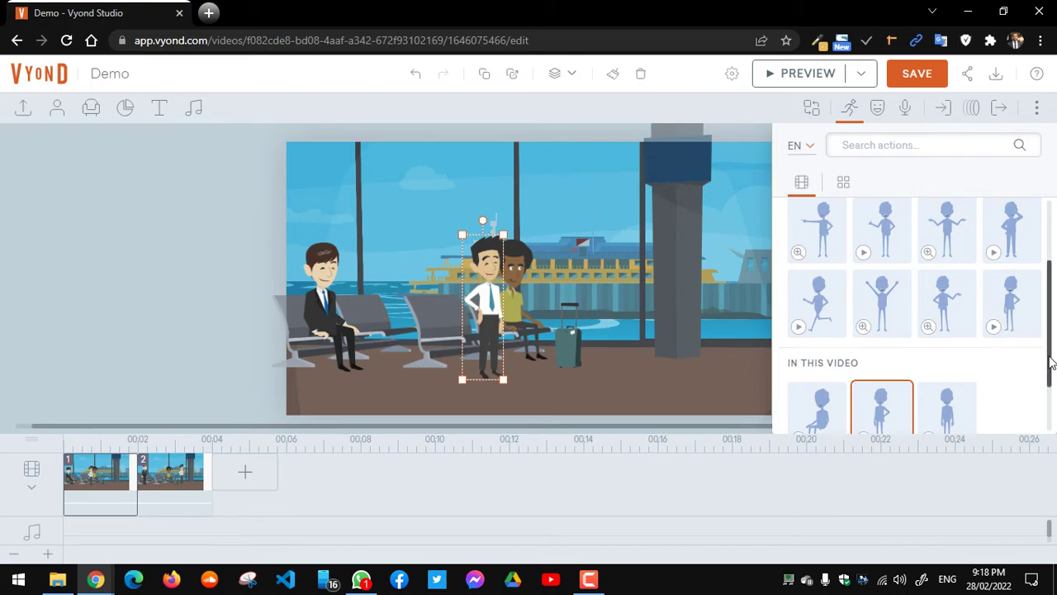
left_click_drag(1051, 363, 1051, 384)
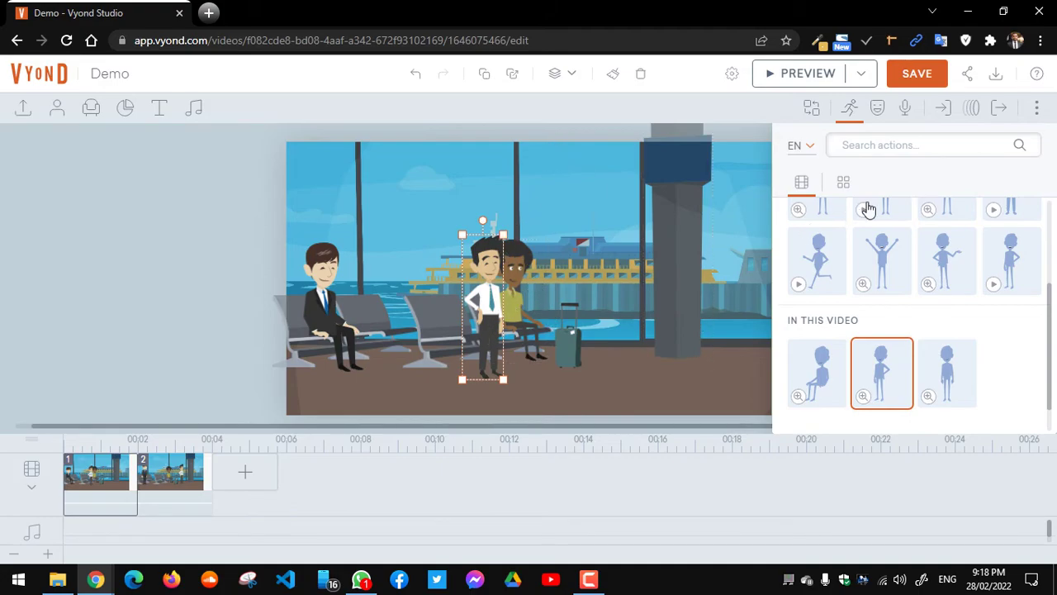
Step: Add the Rock climbing template, found by searching 'mountain', as scene 3
left_click(262, 472)
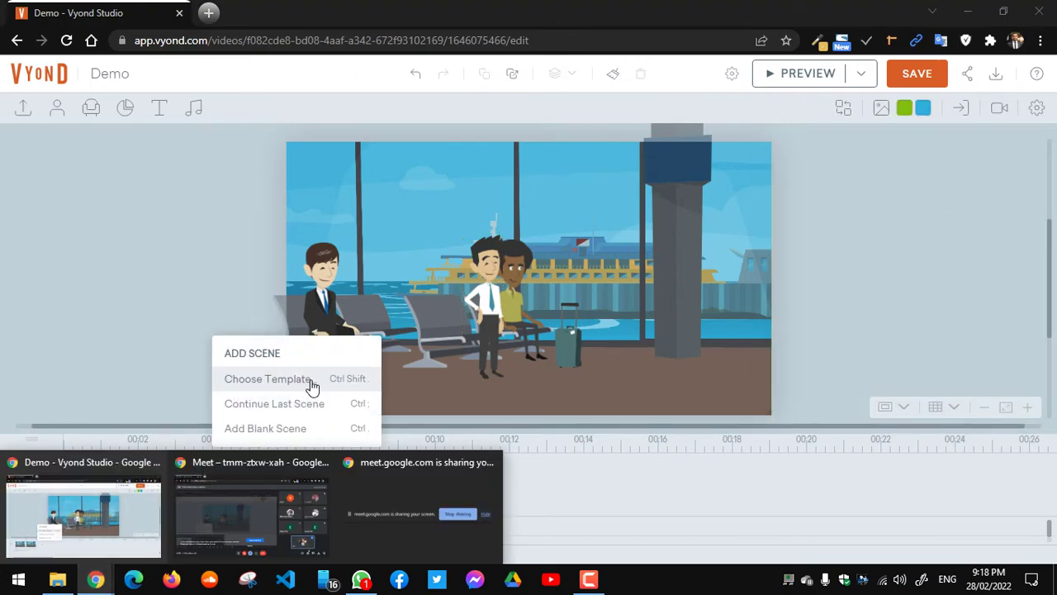
left_click(308, 382)
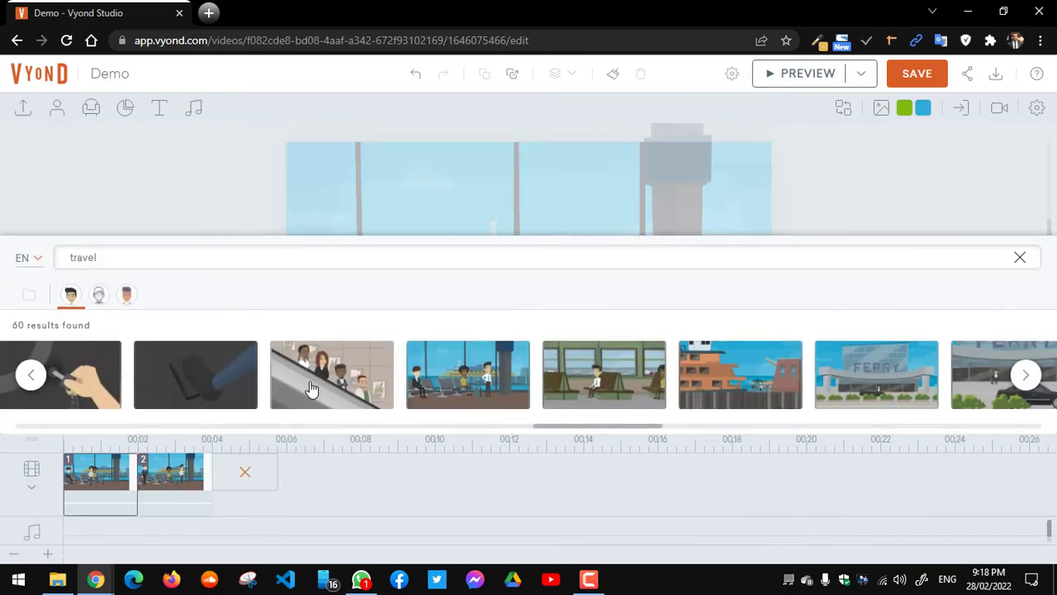
left_click(226, 257)
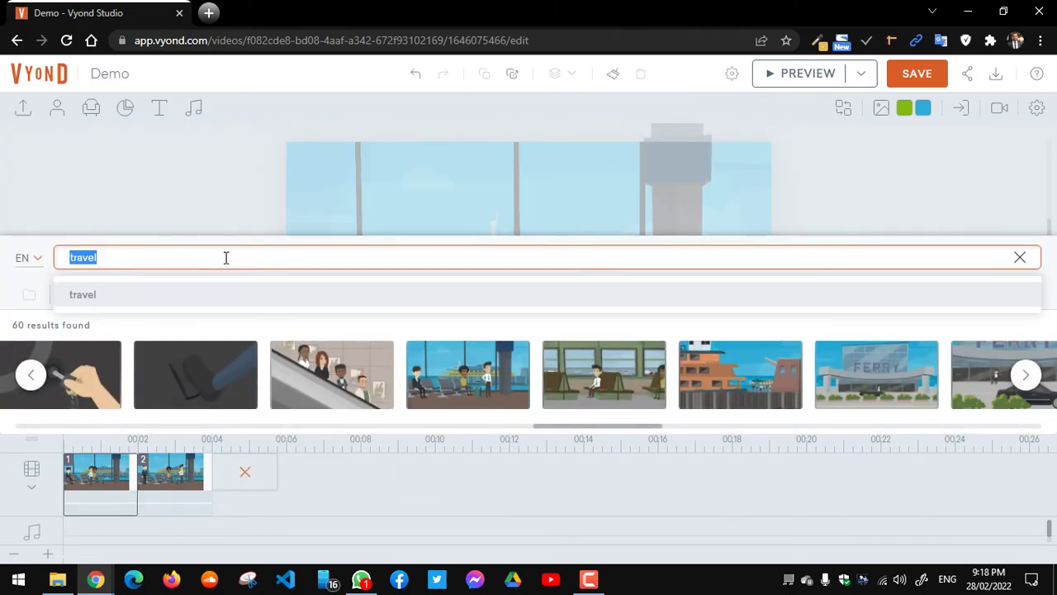
key("BackSpace")
type("moun")
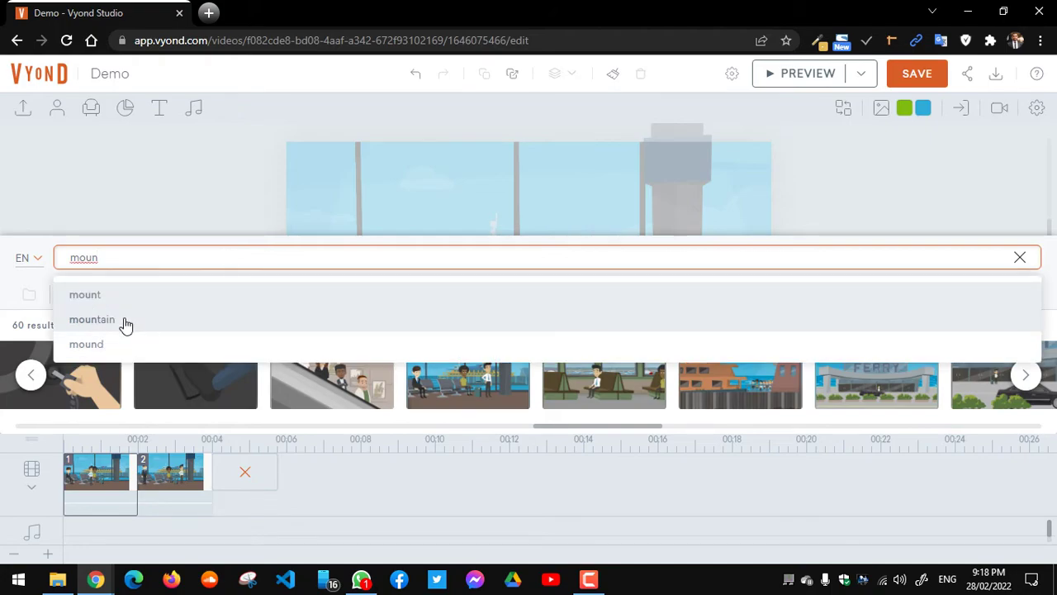
left_click(124, 321)
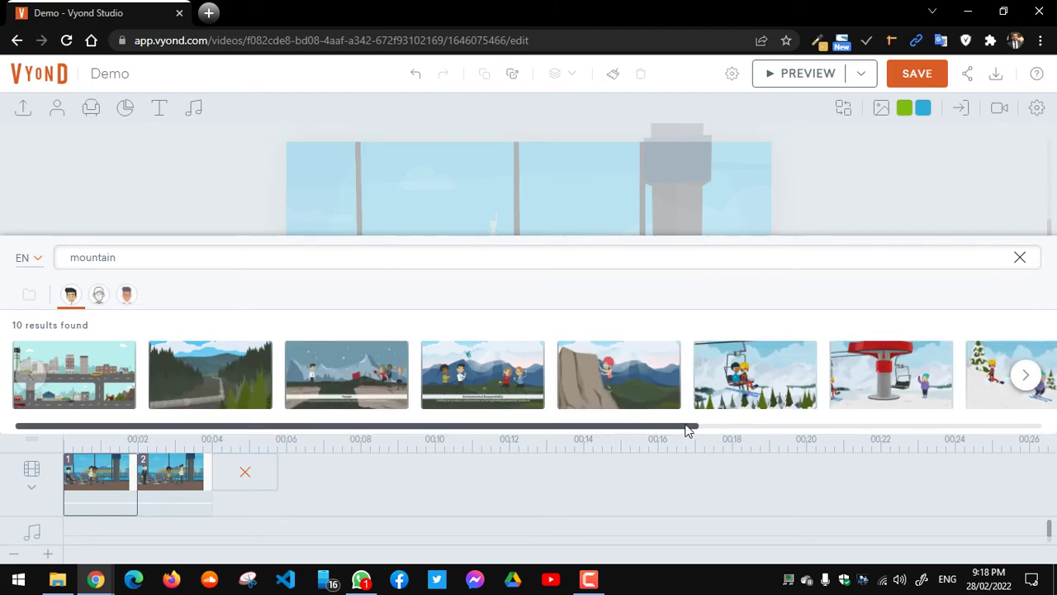
left_click_drag(686, 418, 849, 411)
scroll(899, 409, "right", 2)
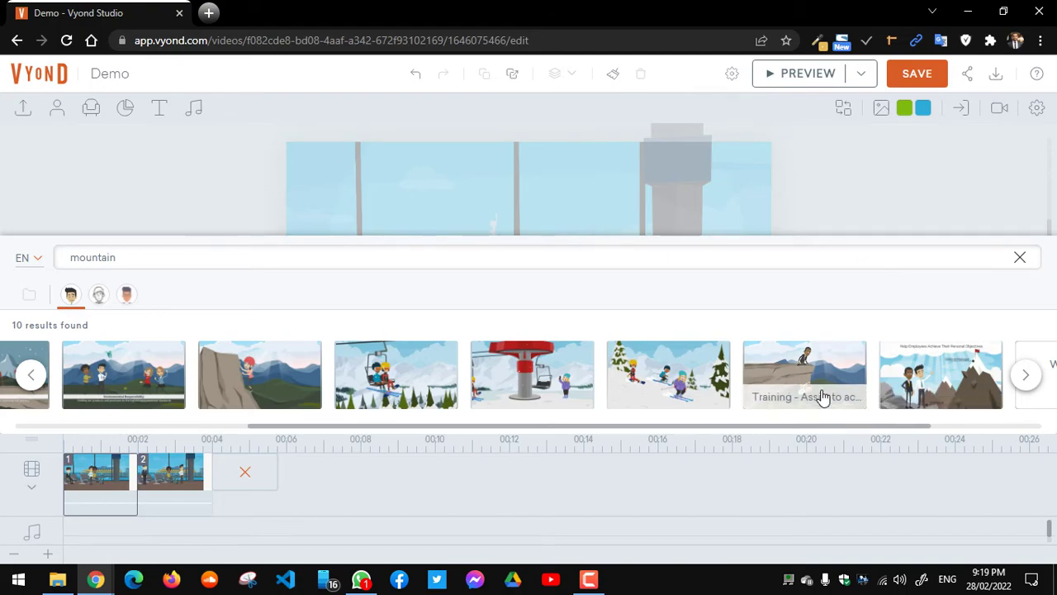
left_click_drag(853, 424, 752, 441)
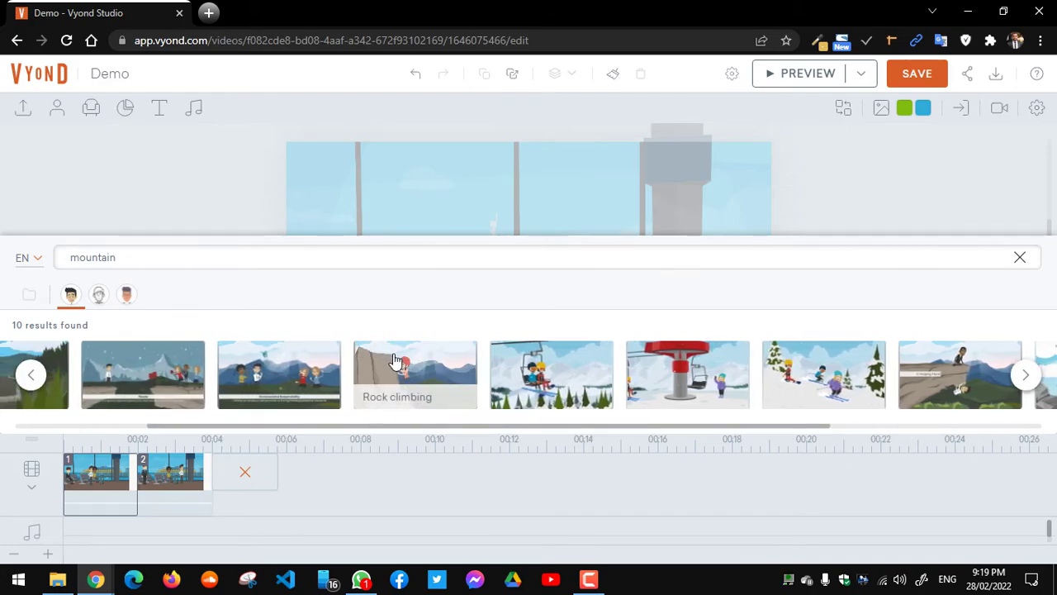
left_click(387, 353)
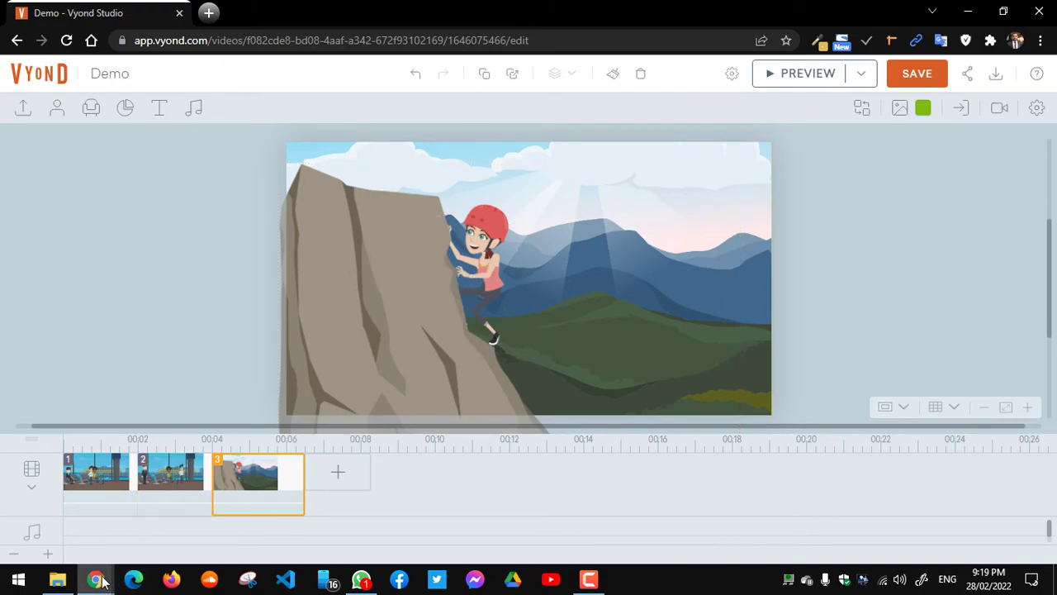
Step: Browse the Casual characters and search the character library for 'arab'
mouse_move(96, 578)
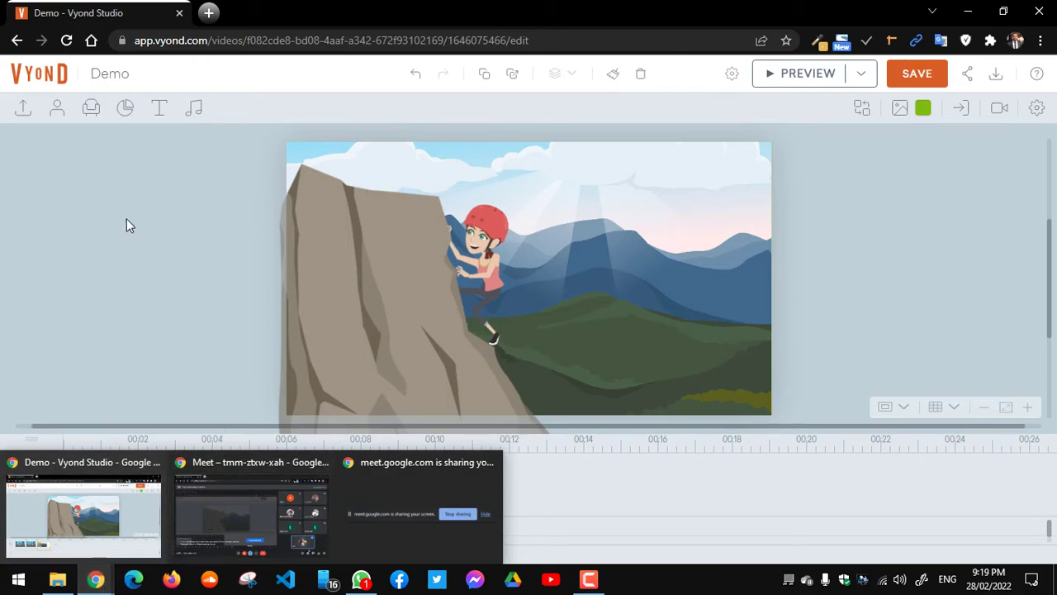
left_click(56, 114)
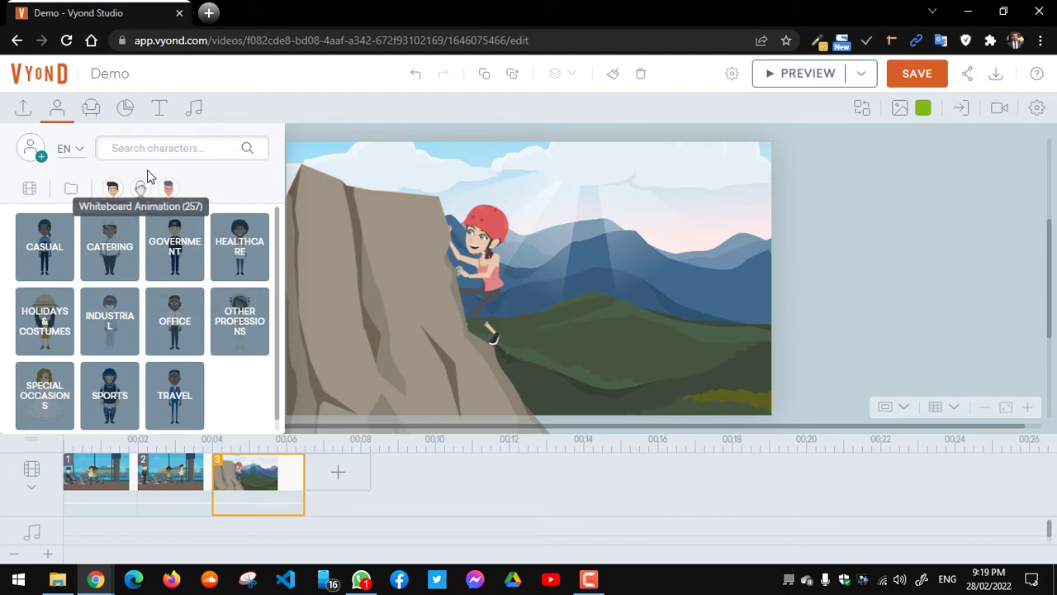
left_click(59, 246)
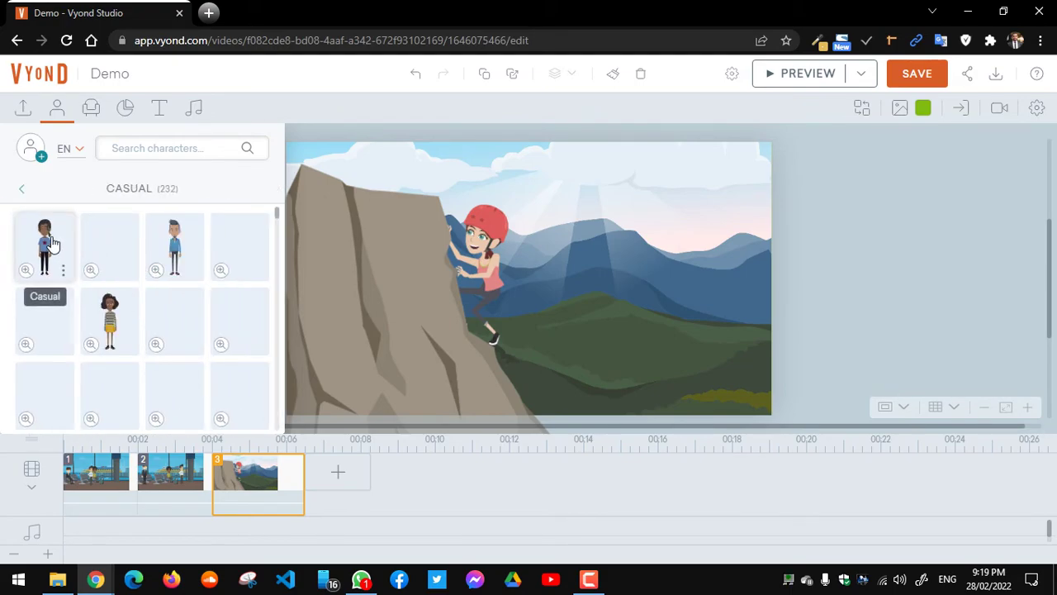
left_click(177, 143)
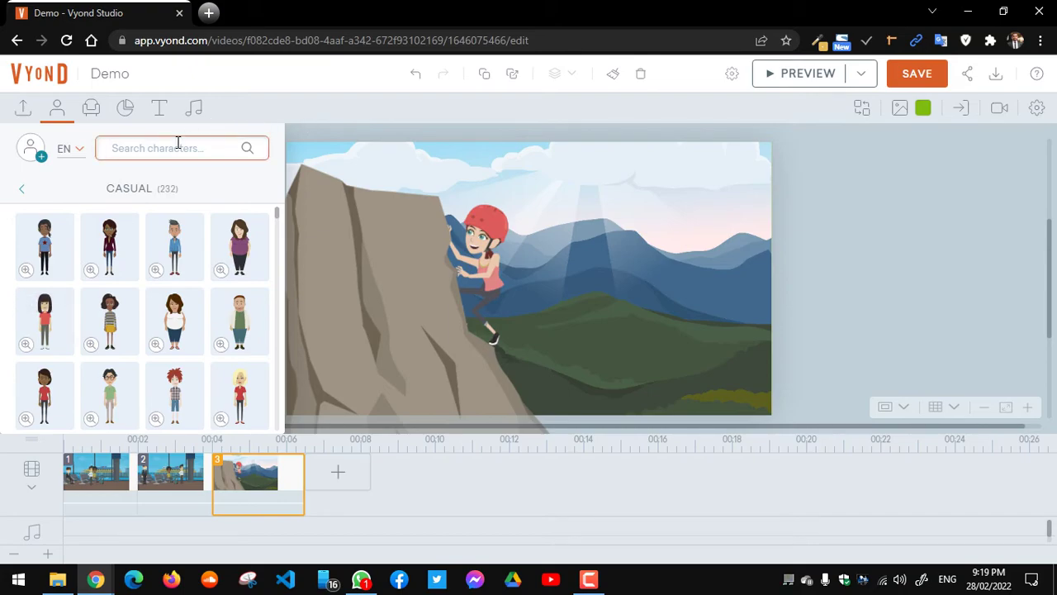
left_click(25, 193)
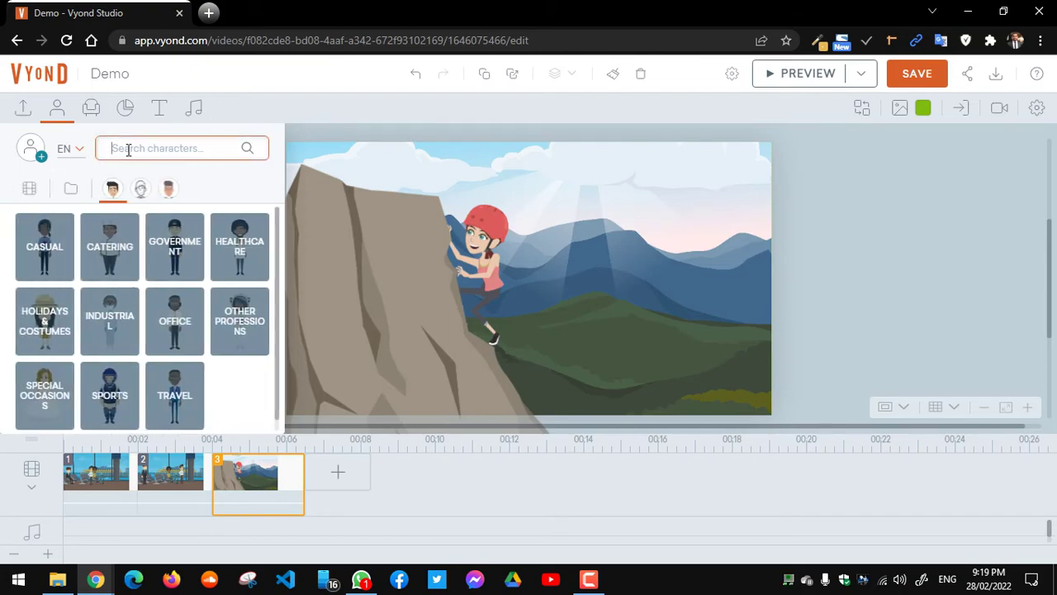
type("arab")
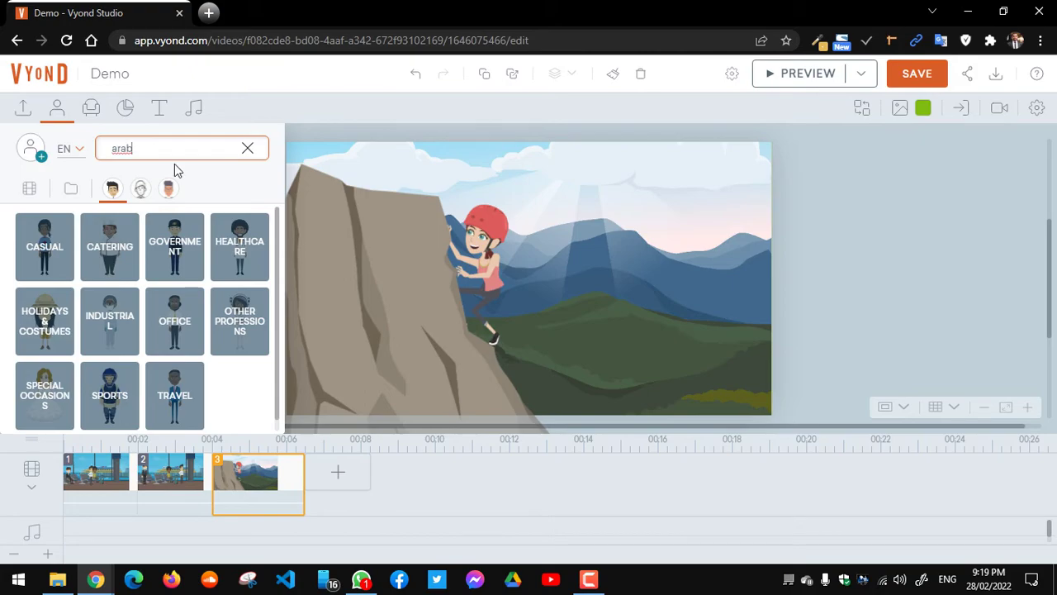
key("Return")
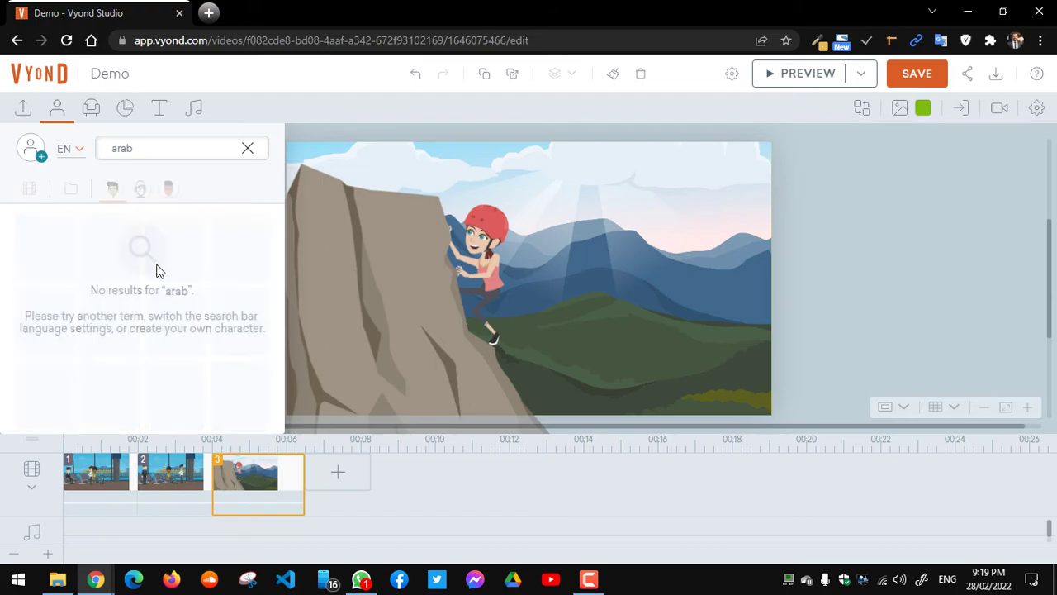
Step: Search characters for 'muslim' and place the Thawb man beside the climber
double_click(159, 147)
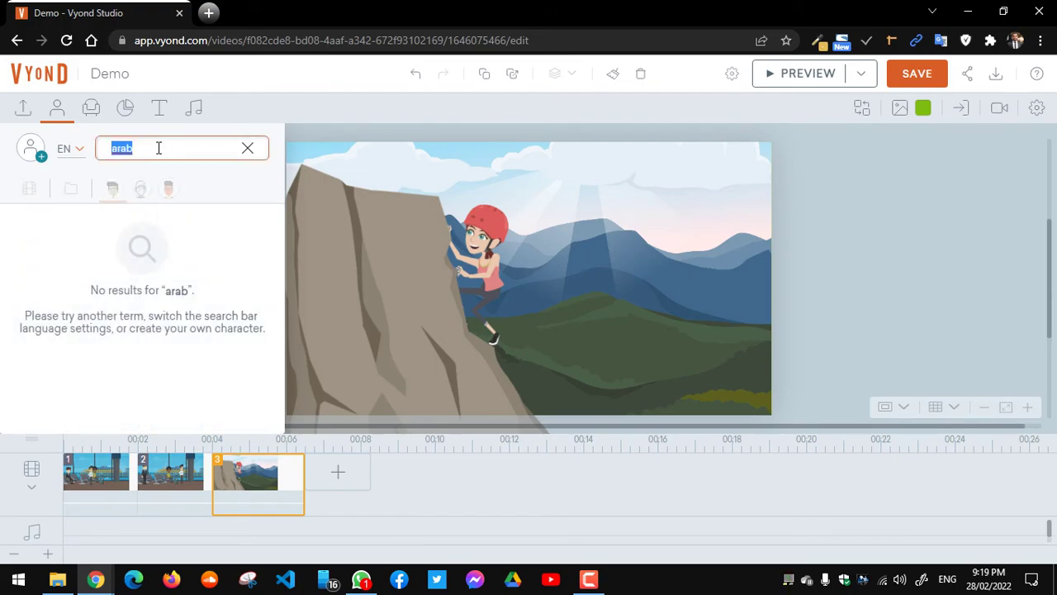
key("BackSpace")
type("muslim")
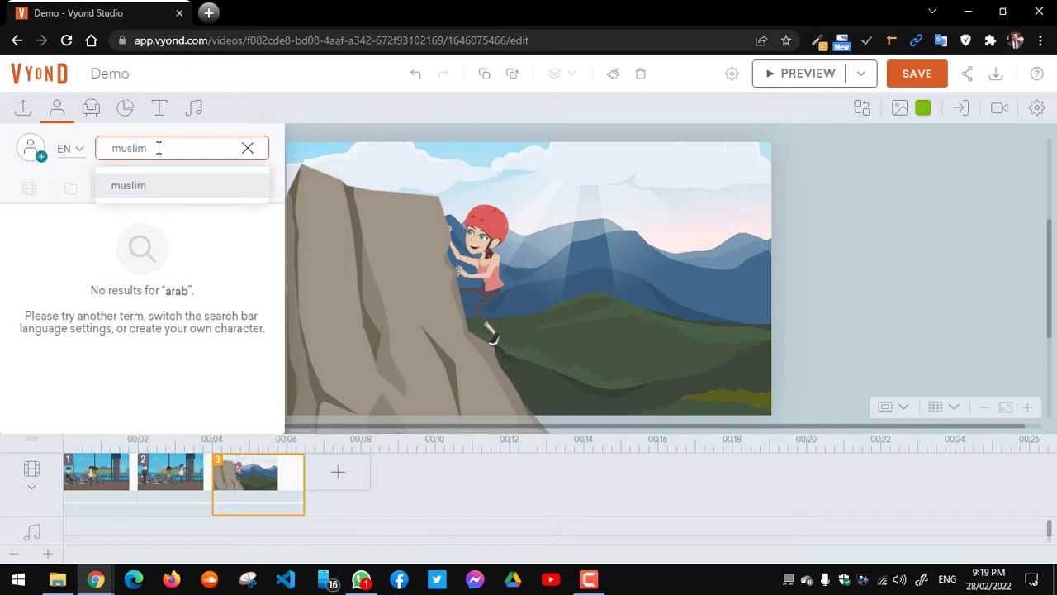
left_click(138, 189)
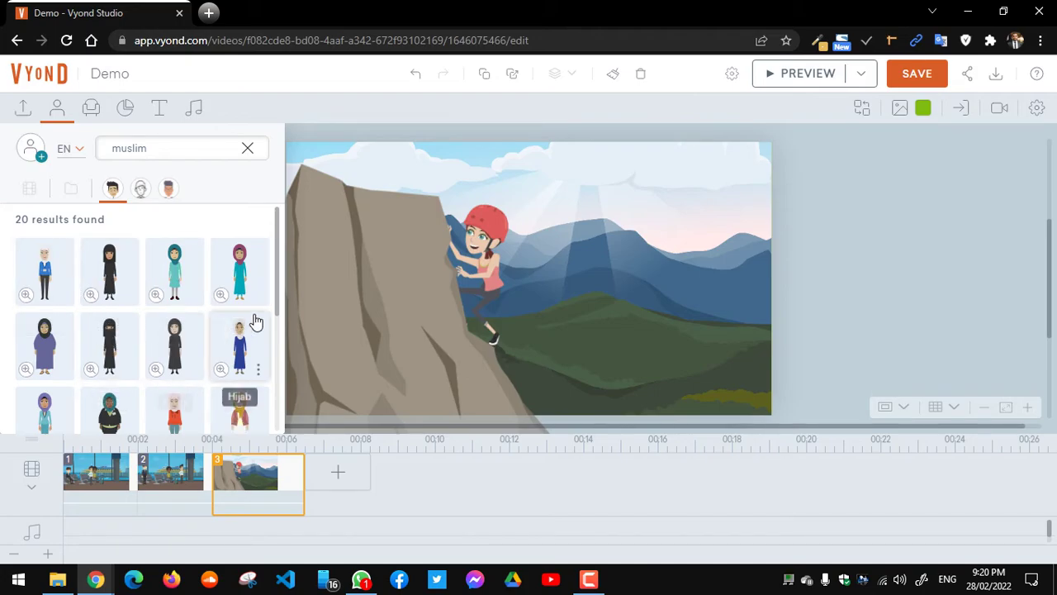
left_click_drag(273, 300, 264, 394)
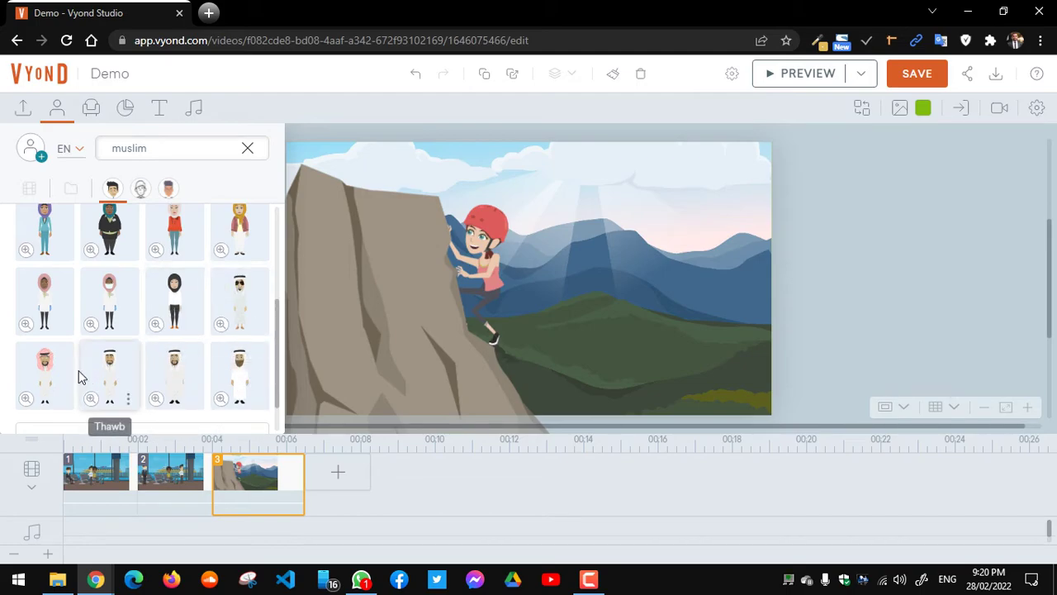
left_click_drag(43, 376, 529, 279)
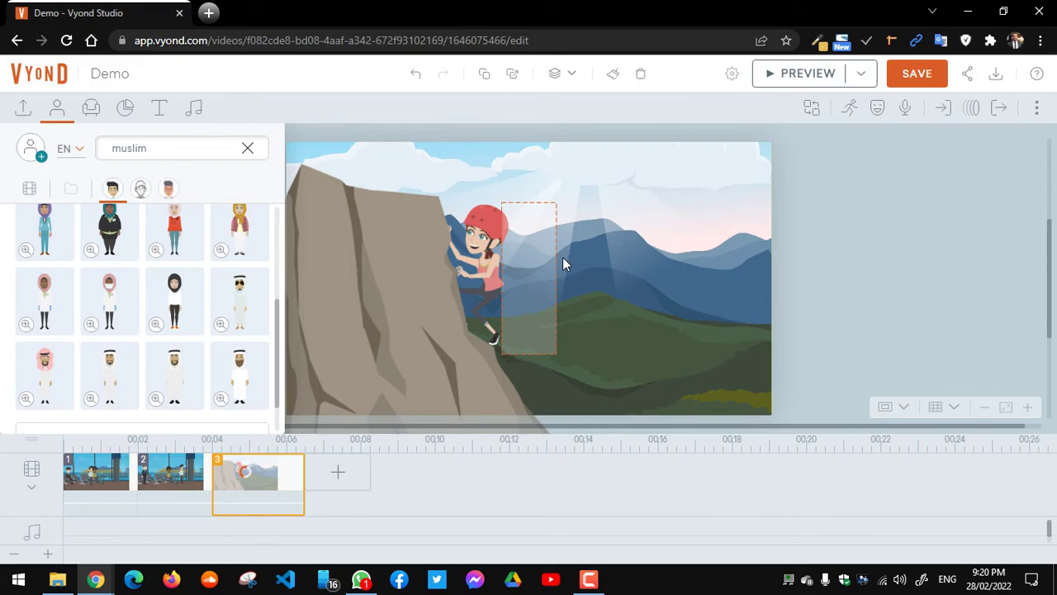
Step: Move the thawb man onto the right hillside, shrink him, and close the character library
left_click(820, 239)
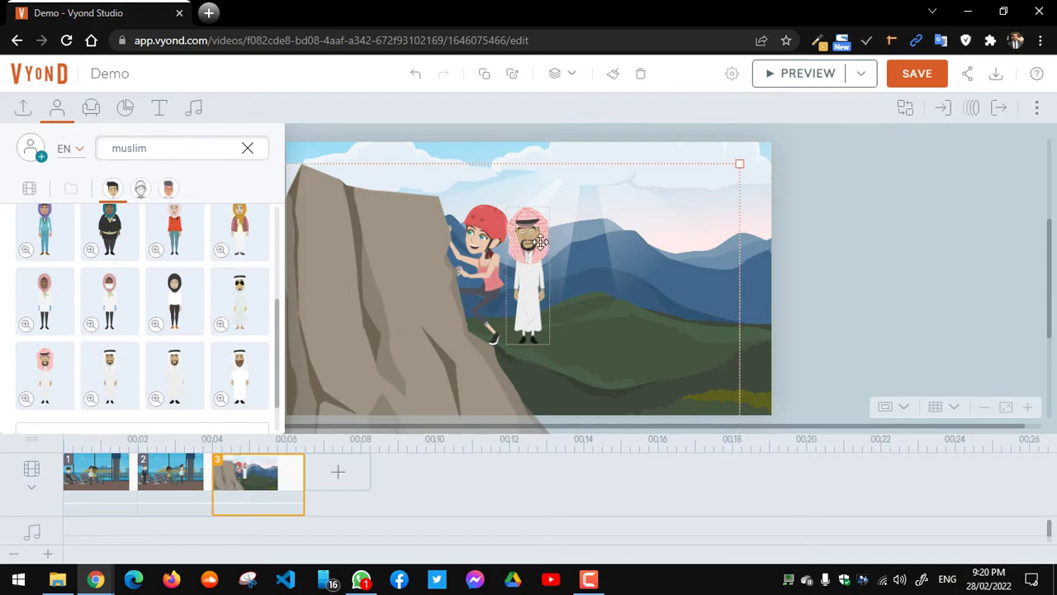
left_click(541, 240)
left_click_drag(530, 246, 651, 215)
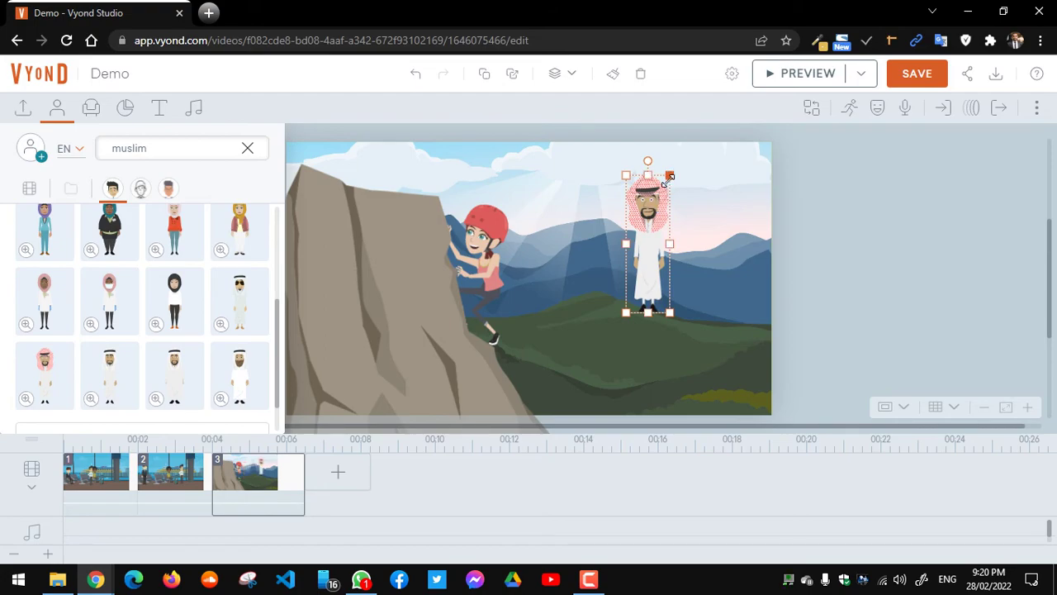
left_click_drag(668, 183, 727, 293)
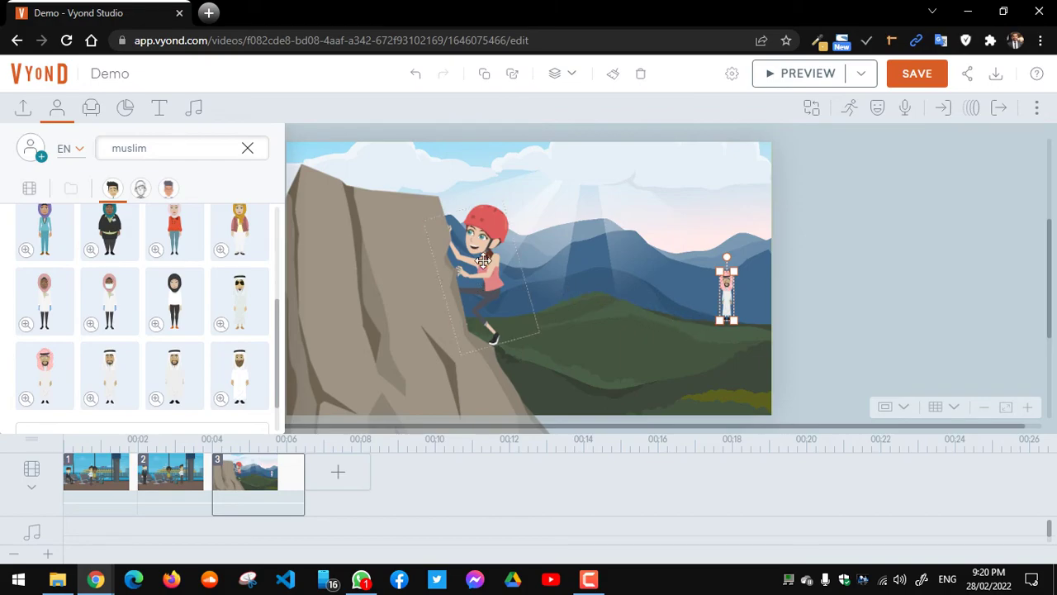
left_click(247, 149)
left_click(58, 124)
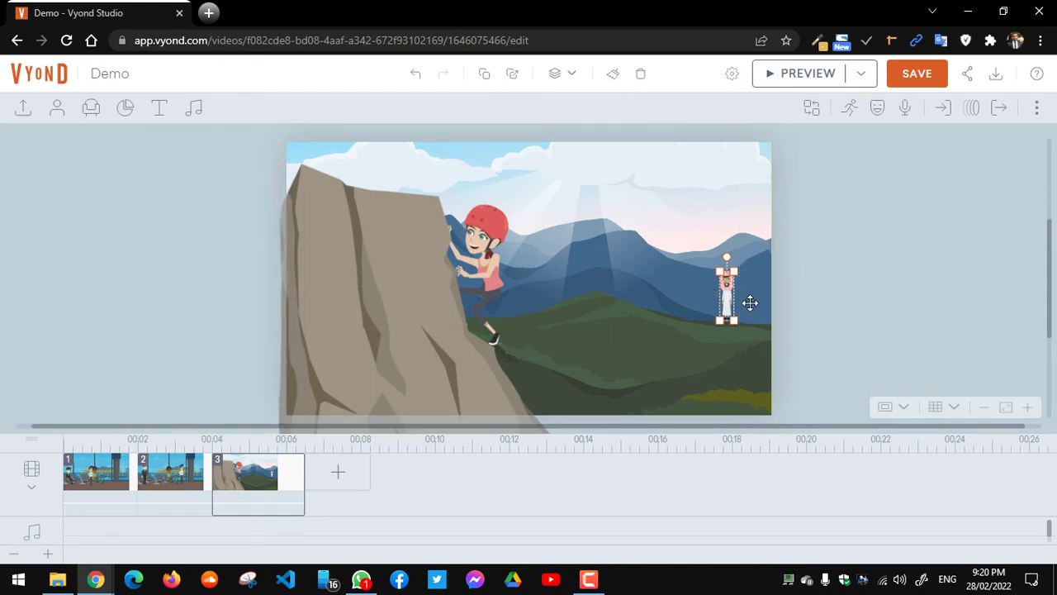
left_click(813, 292)
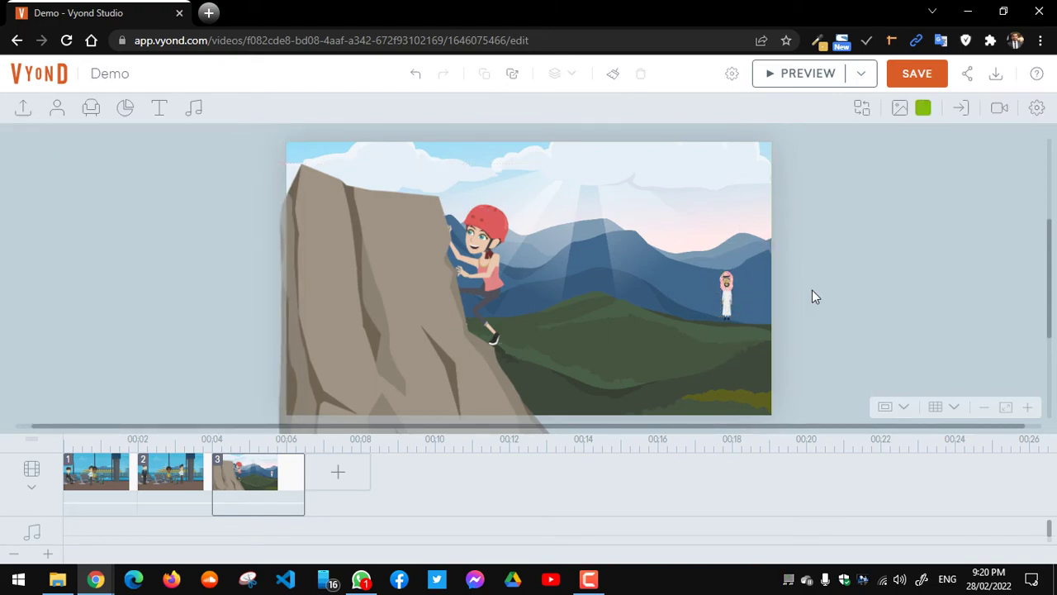
left_click(728, 295)
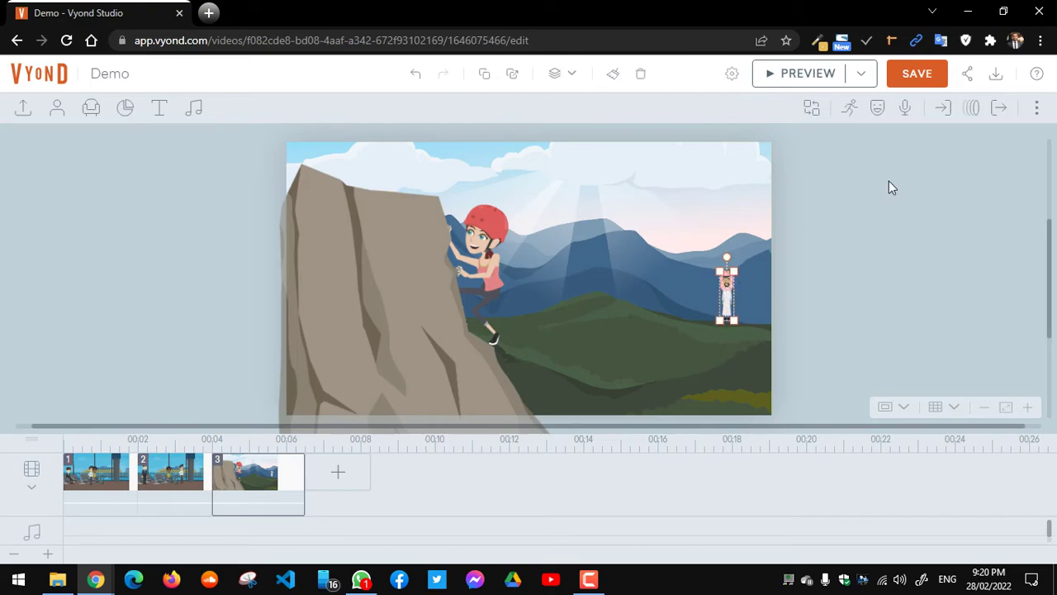
Step: Make the small thawb man face left
left_click(878, 107)
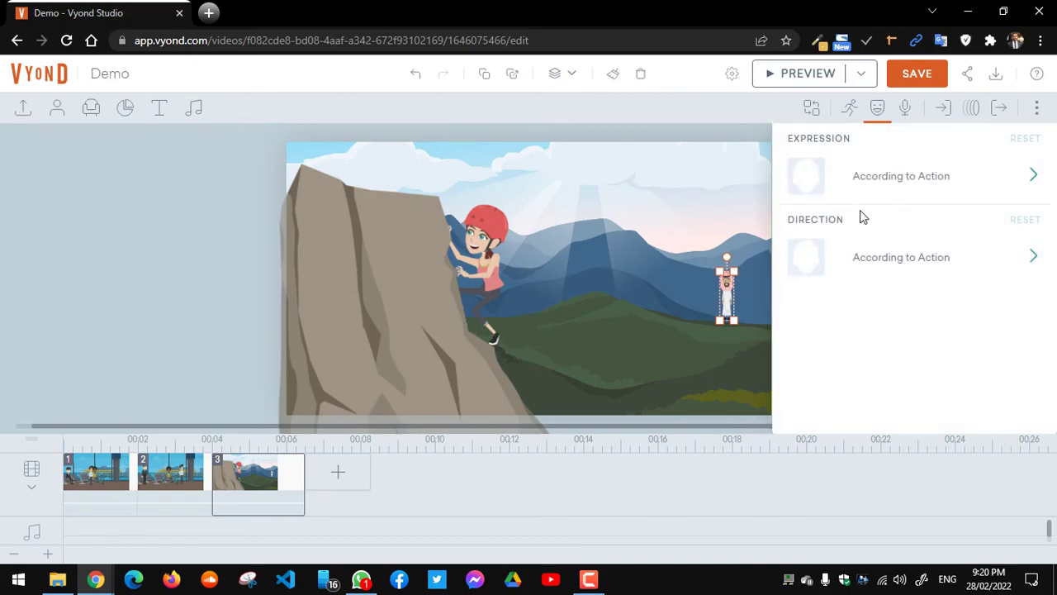
left_click(906, 263)
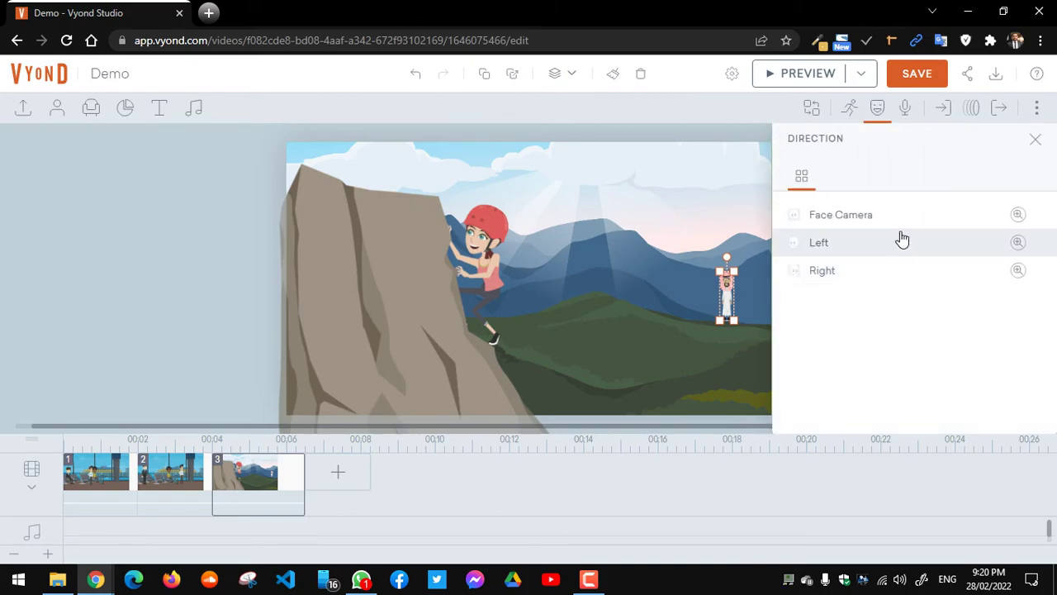
left_click(900, 244)
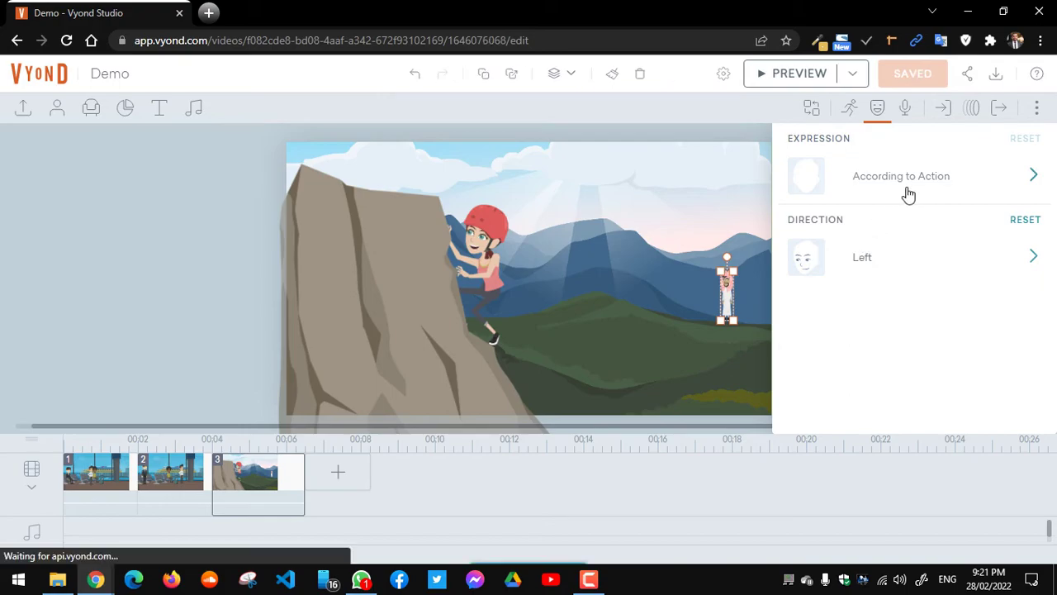
Step: Give him the Walking action found through an action search for 'wa'
left_click(850, 118)
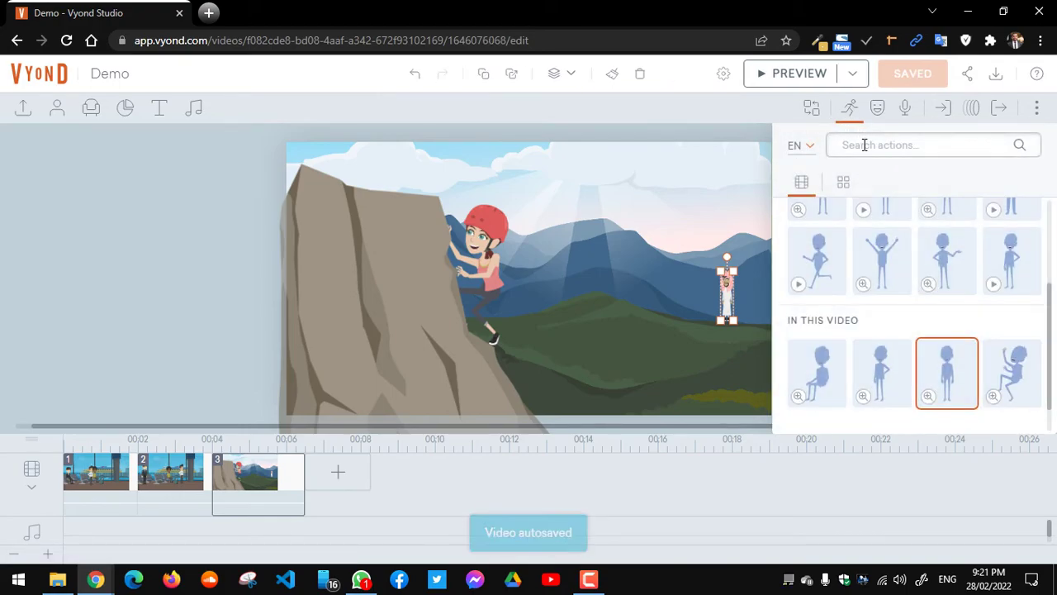
left_click(864, 145)
type("wal")
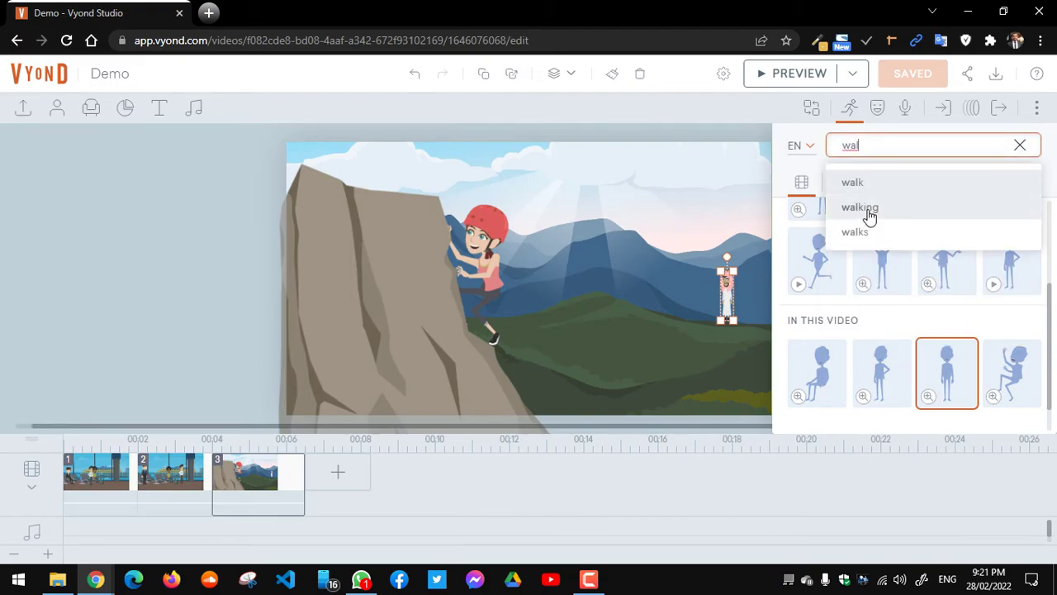
left_click(862, 207)
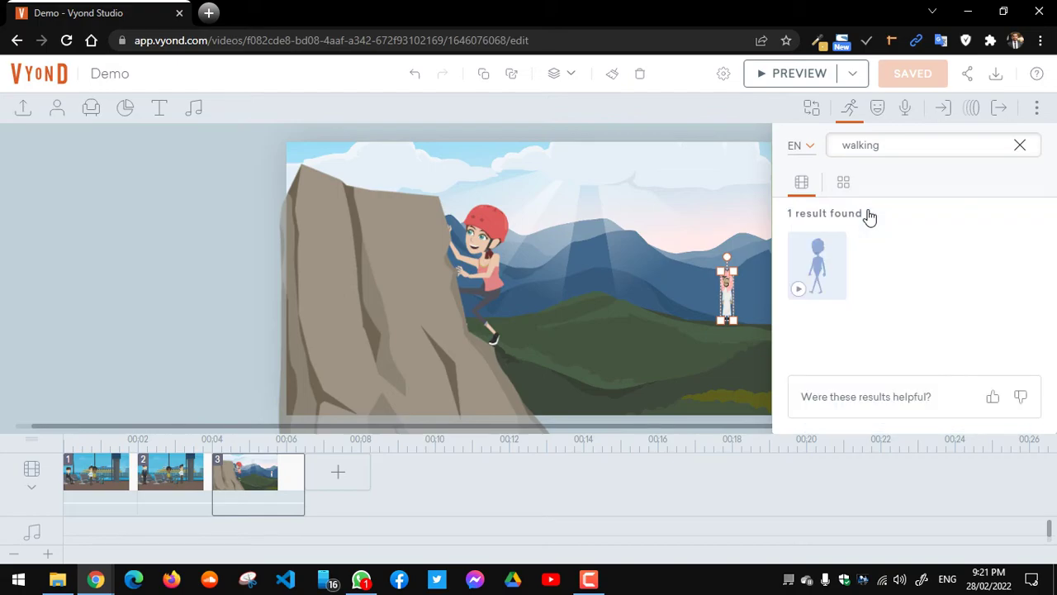
left_click(815, 289)
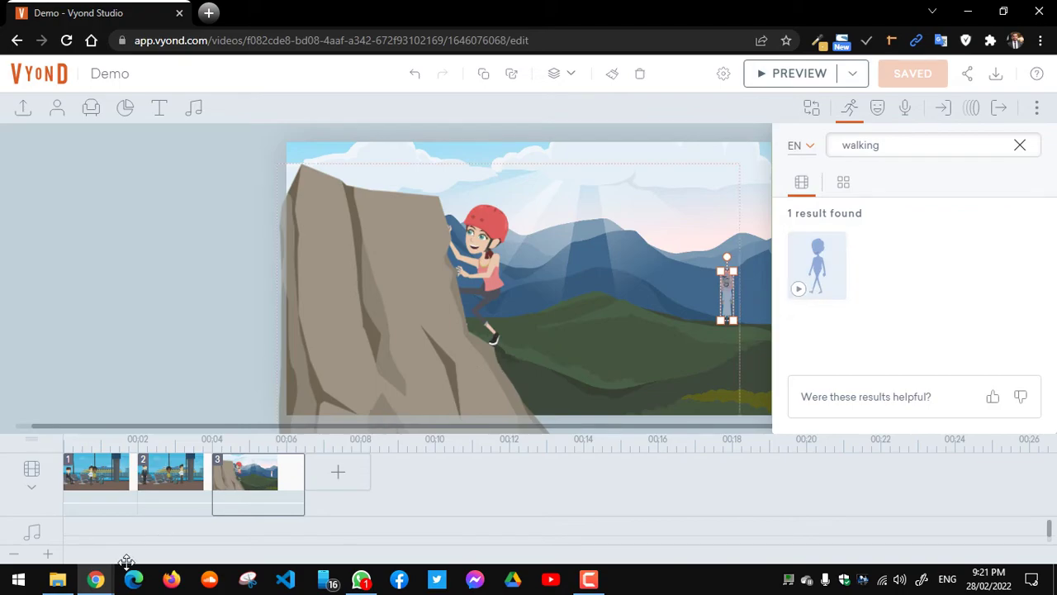
mouse_move(99, 583)
mouse_move(259, 512)
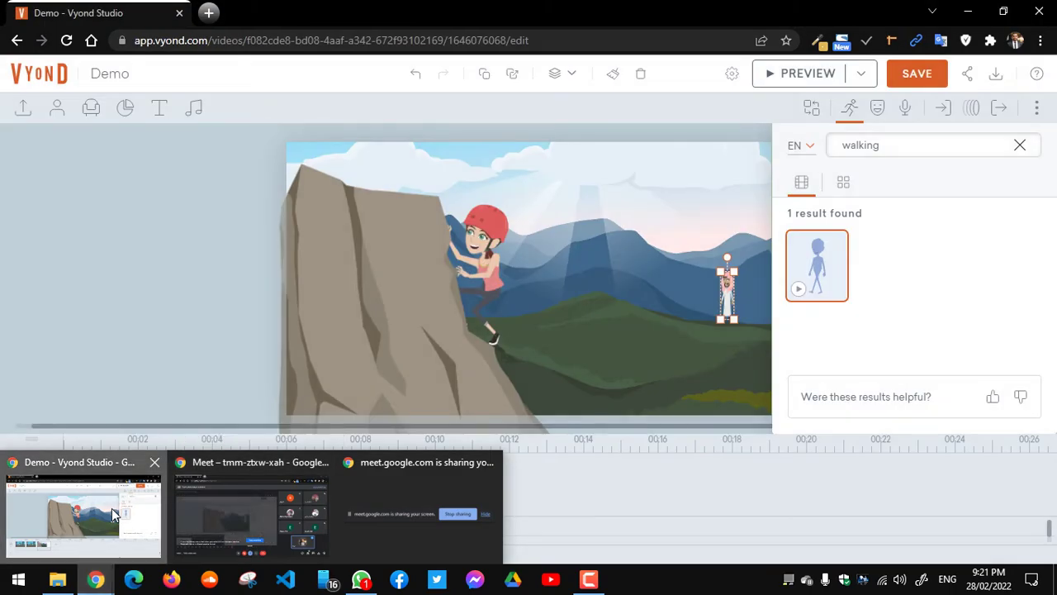
left_click(112, 508)
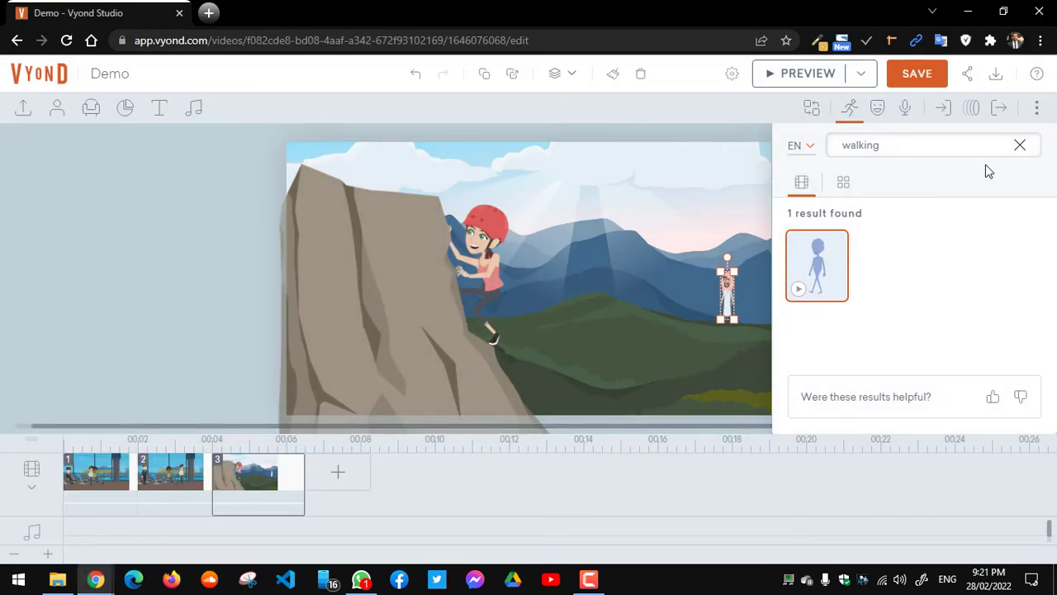
Step: Apply the Curve > Arc - Horizontal motion path to the thawb-clad man, narrowed to start farther right
left_click(969, 108)
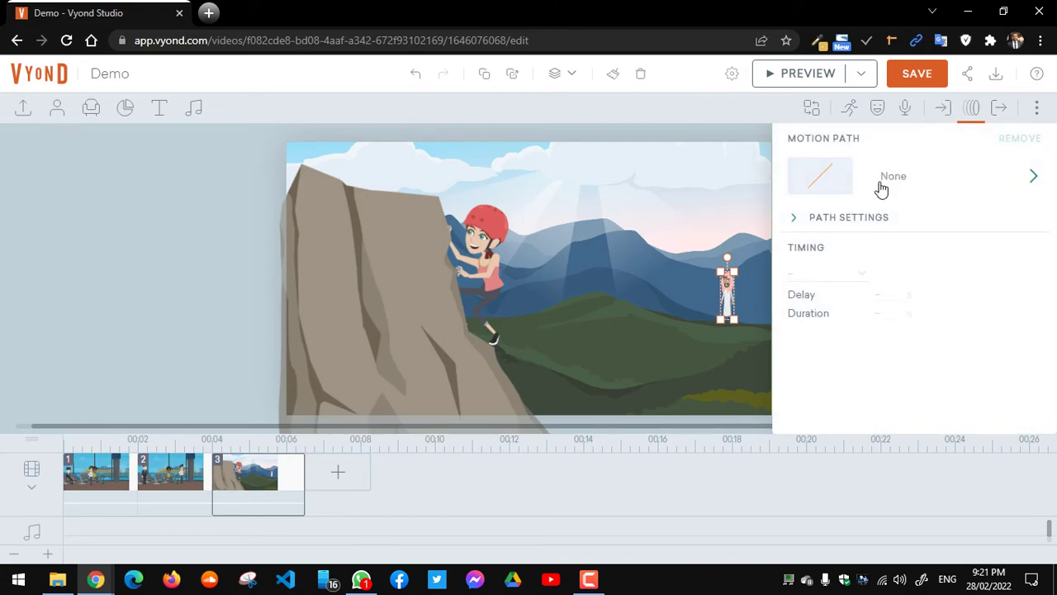
left_click(912, 188)
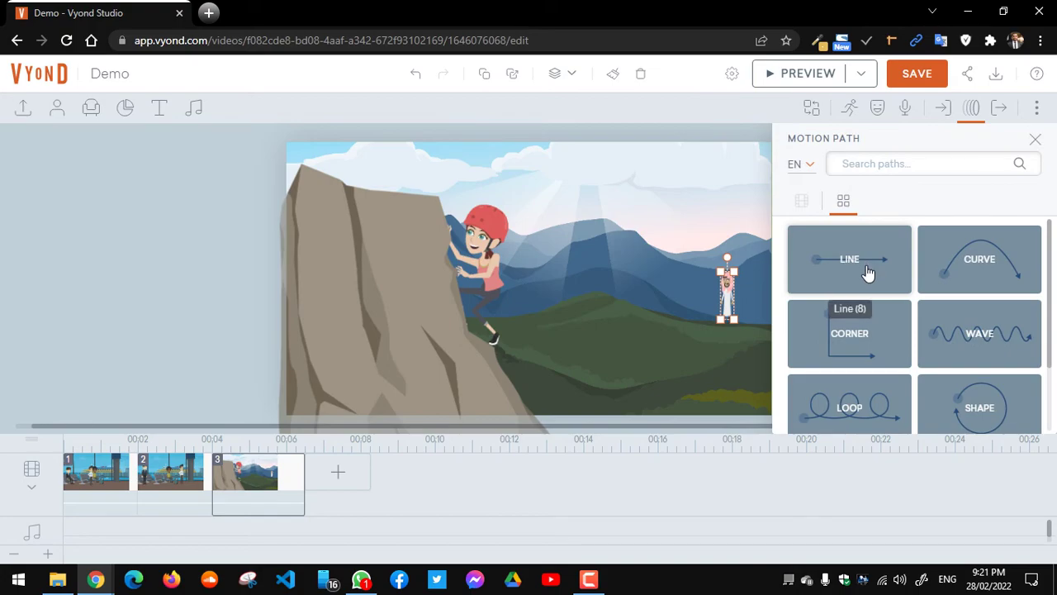
left_click(978, 279)
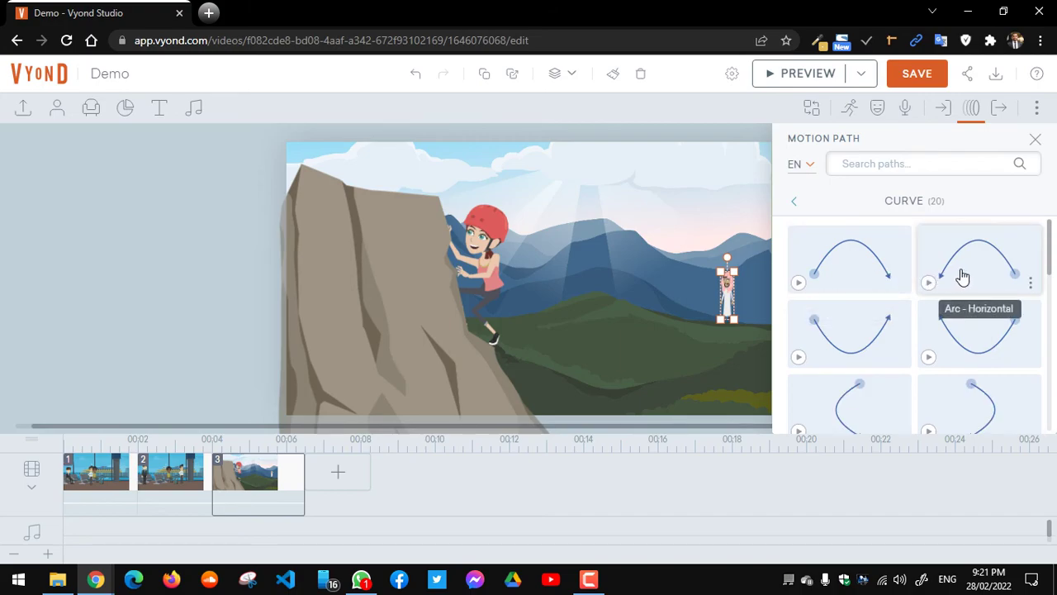
left_click(963, 277)
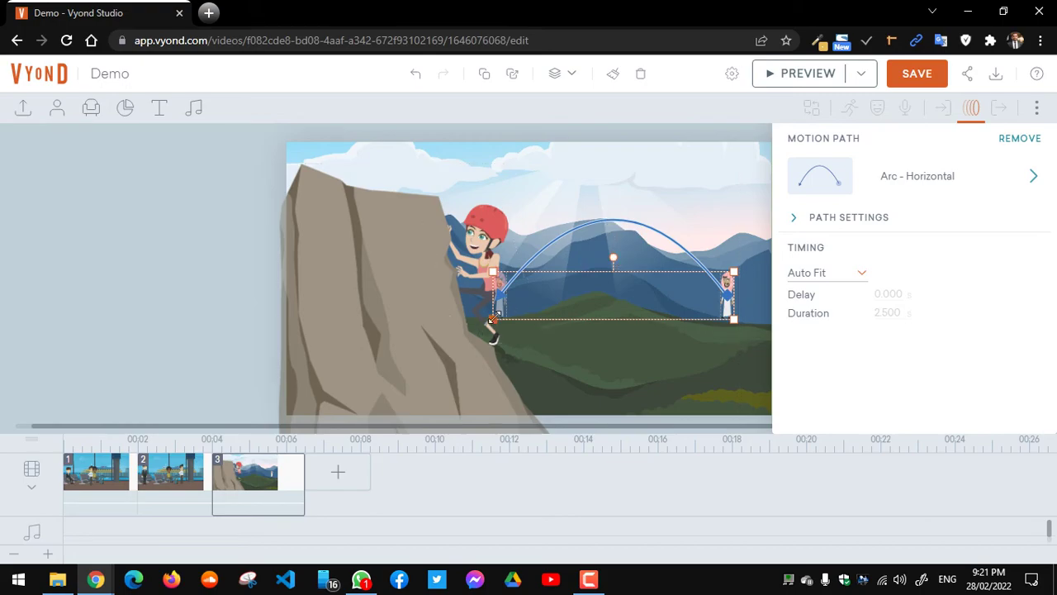
left_click_drag(520, 316, 563, 293)
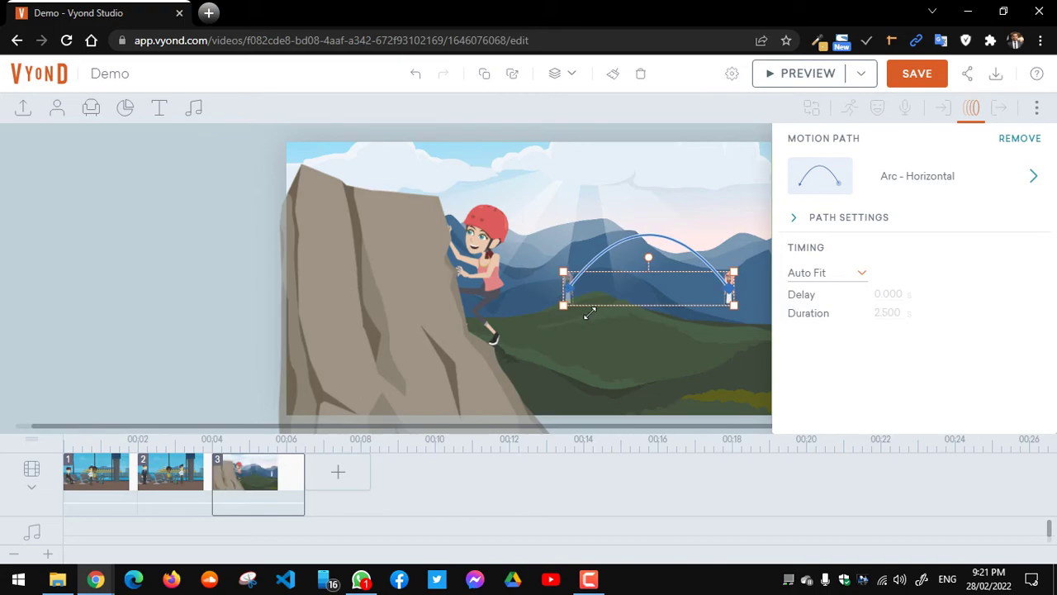
Step: Add points to the arc and drag them to bend the route across the hillside
left_click(795, 221)
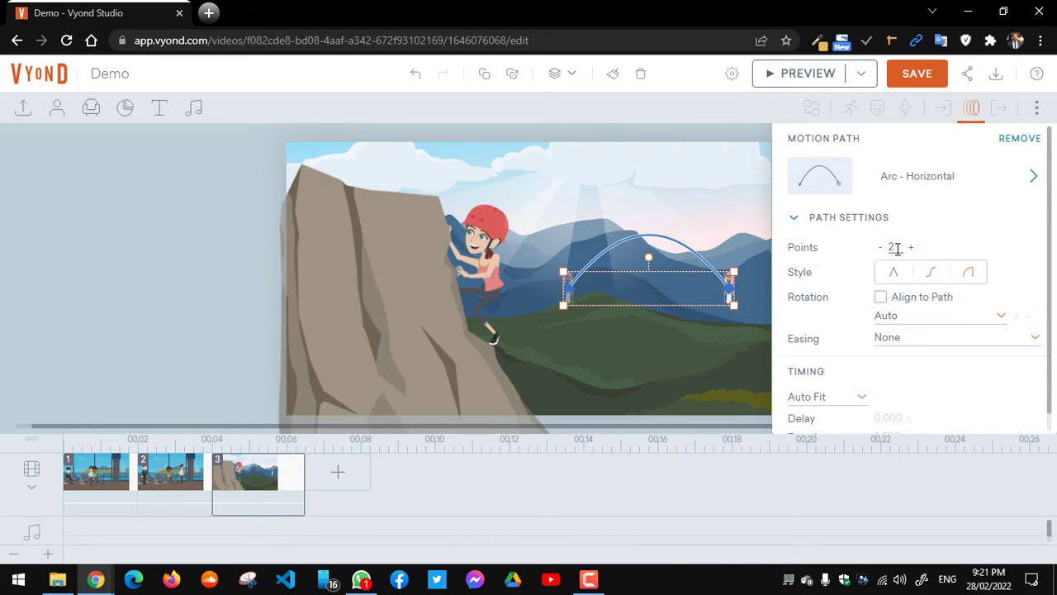
left_click(912, 248)
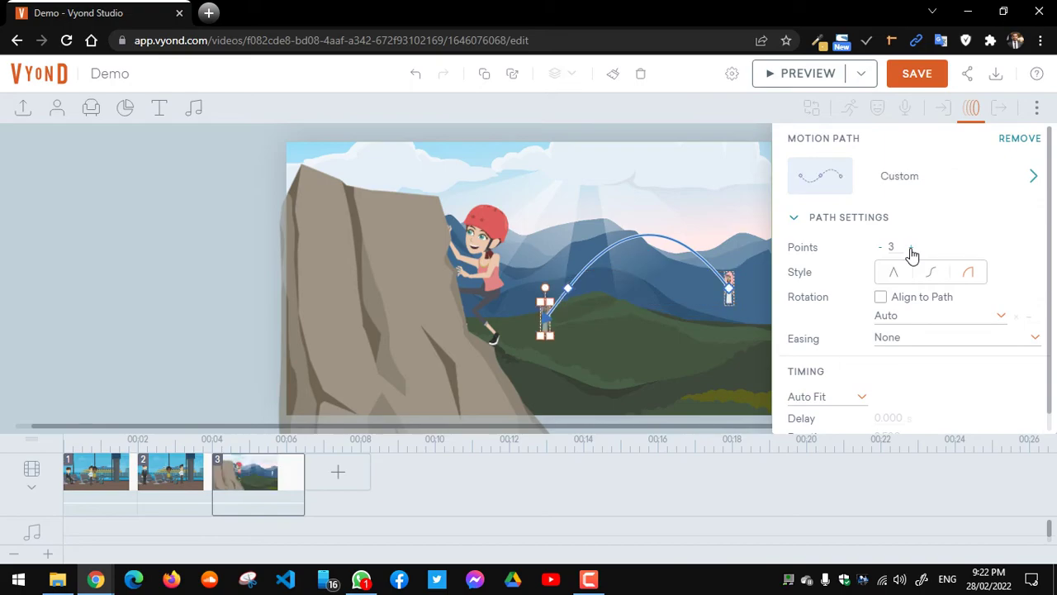
left_click(912, 248)
left_click(912, 248)
left_click(911, 248)
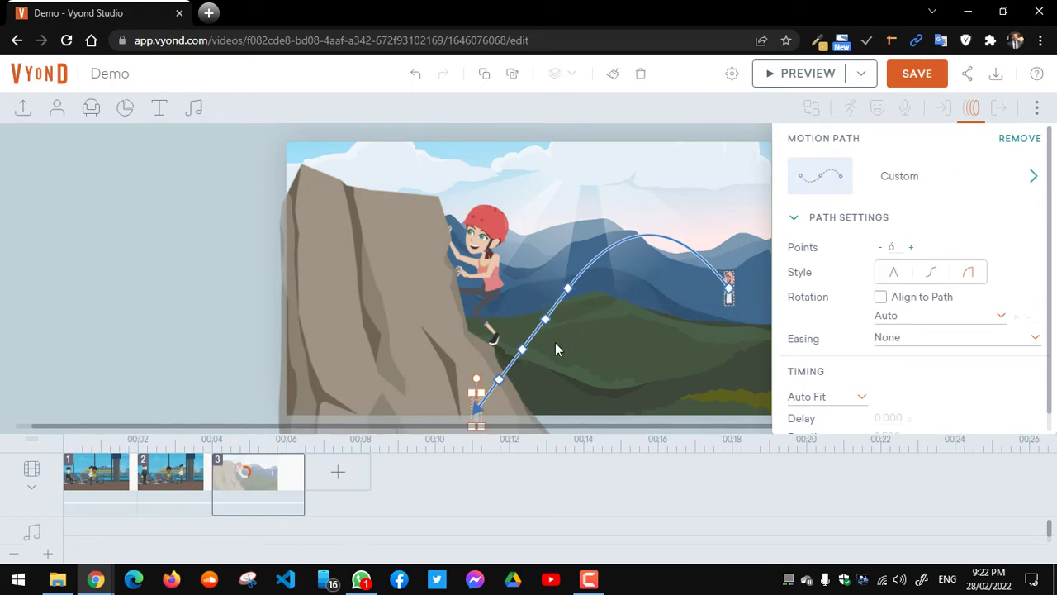
left_click_drag(568, 289, 612, 294)
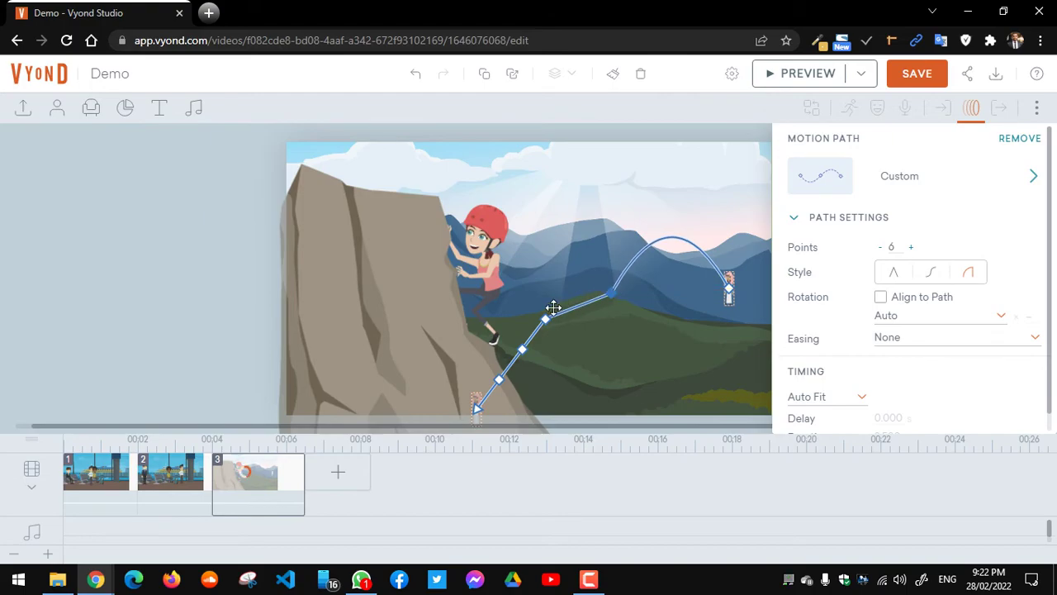
left_click_drag(545, 319, 555, 310)
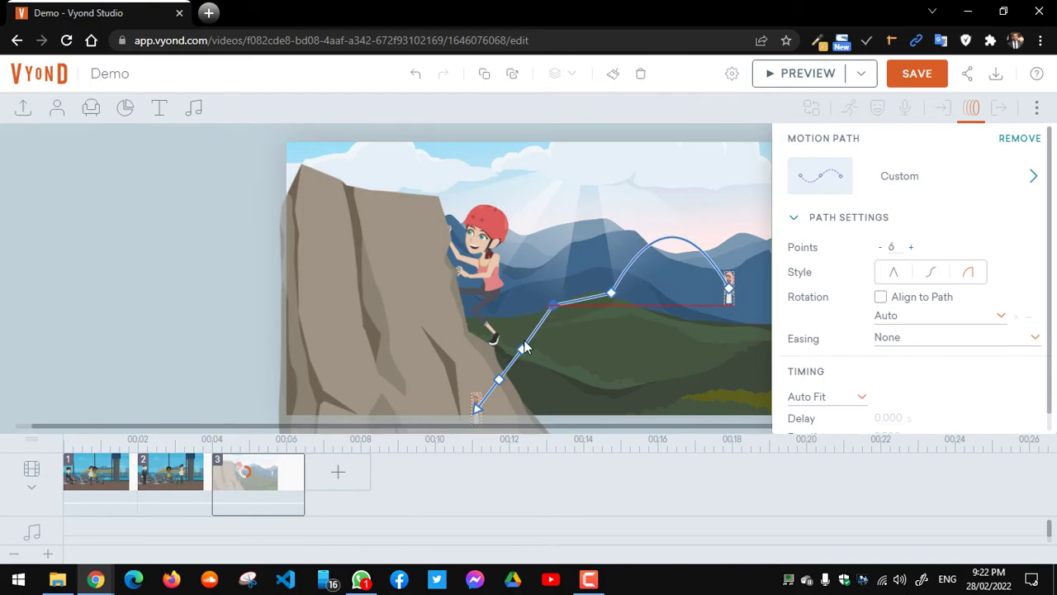
left_click_drag(519, 347, 522, 314)
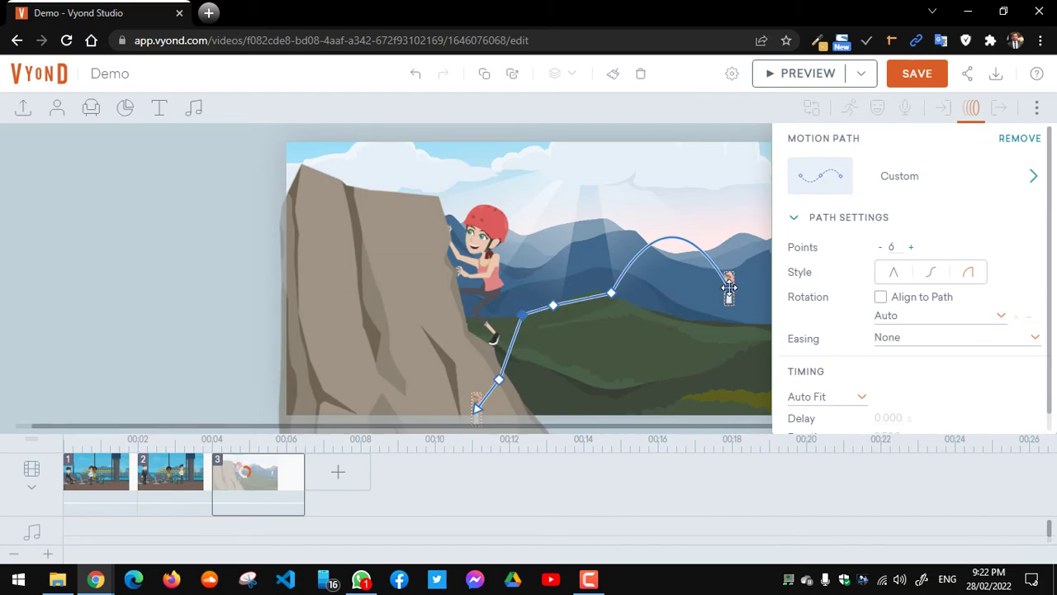
left_click_drag(728, 287, 752, 308)
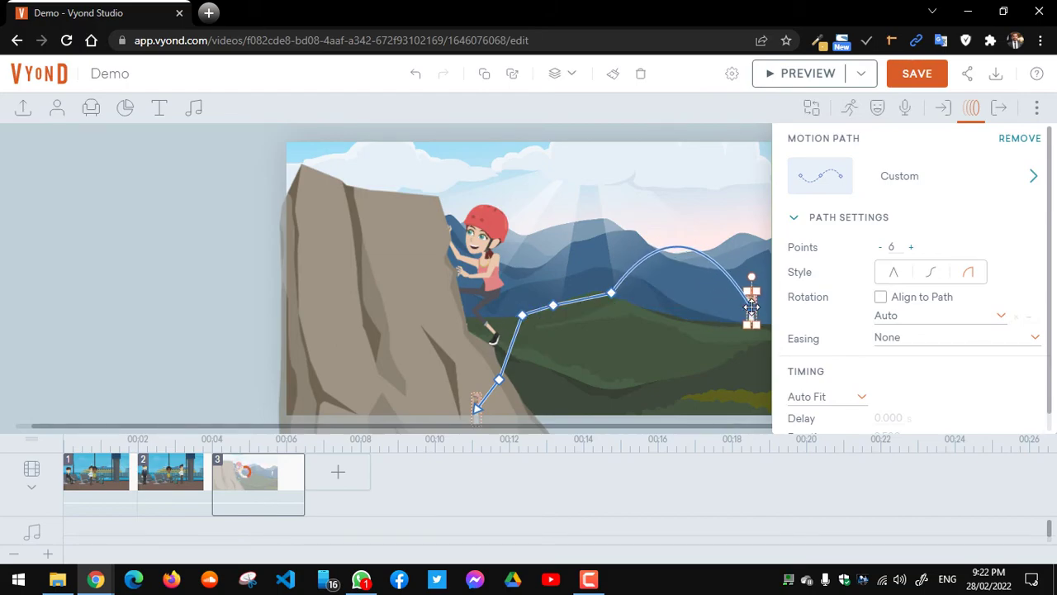
Step: Raise the path to 14 points, pull the peak down and bend the lower segment upward
left_click(911, 248)
left_click(911, 247)
left_click(911, 248)
left_click(911, 248)
left_click(911, 248)
left_click(911, 248)
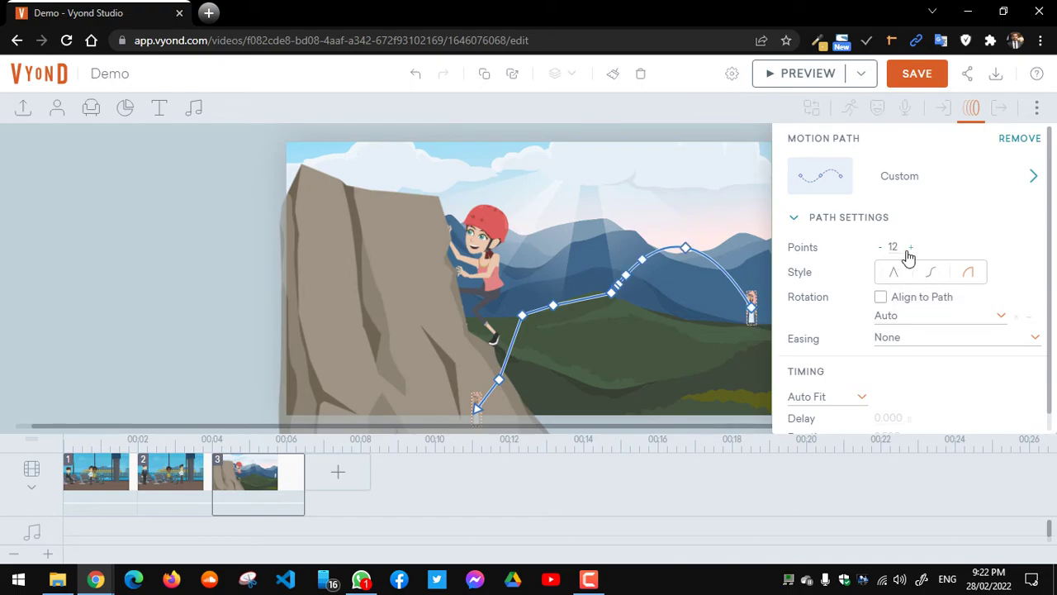
left_click(686, 247)
left_click_drag(689, 262, 712, 318)
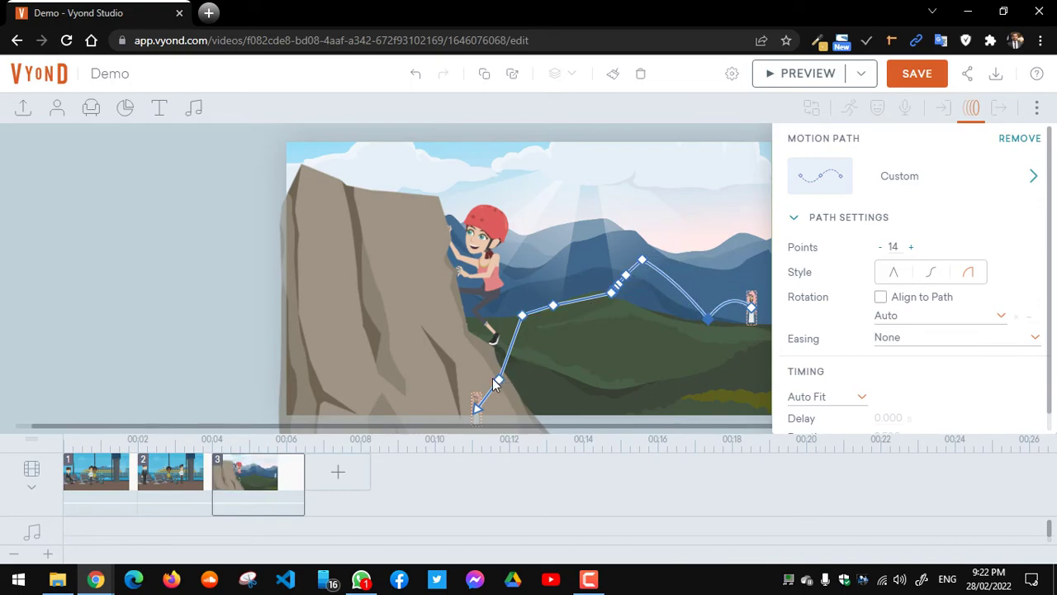
left_click_drag(498, 374, 510, 290)
left_click(475, 405)
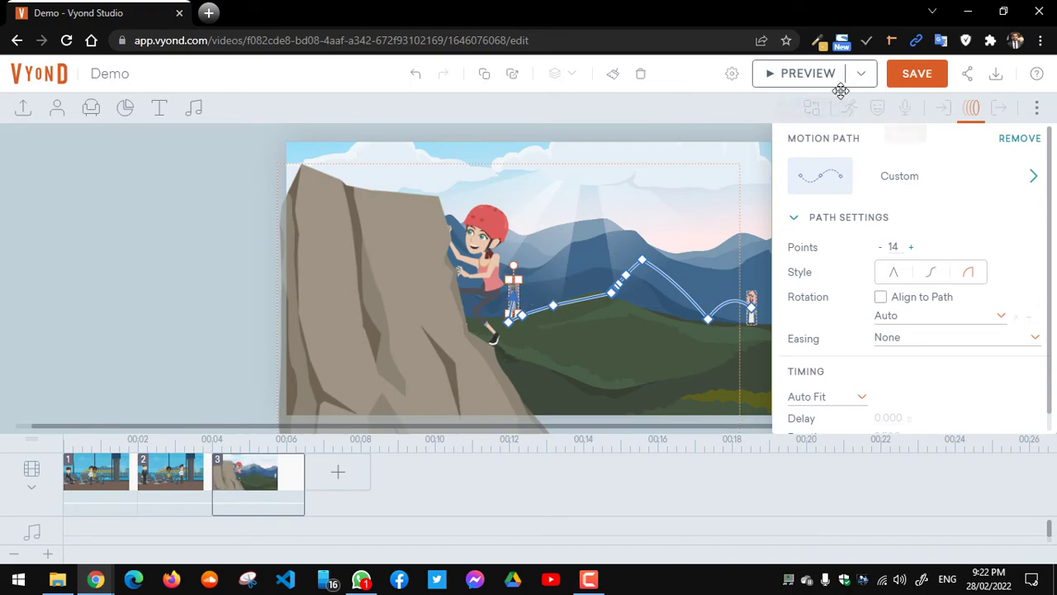
left_click(805, 83)
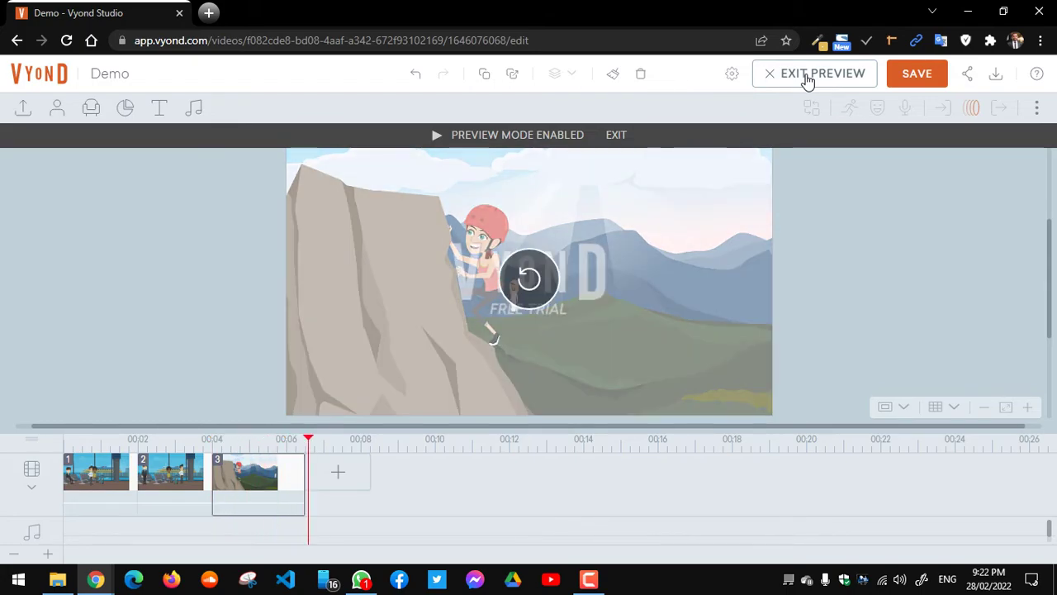
left_click(617, 134)
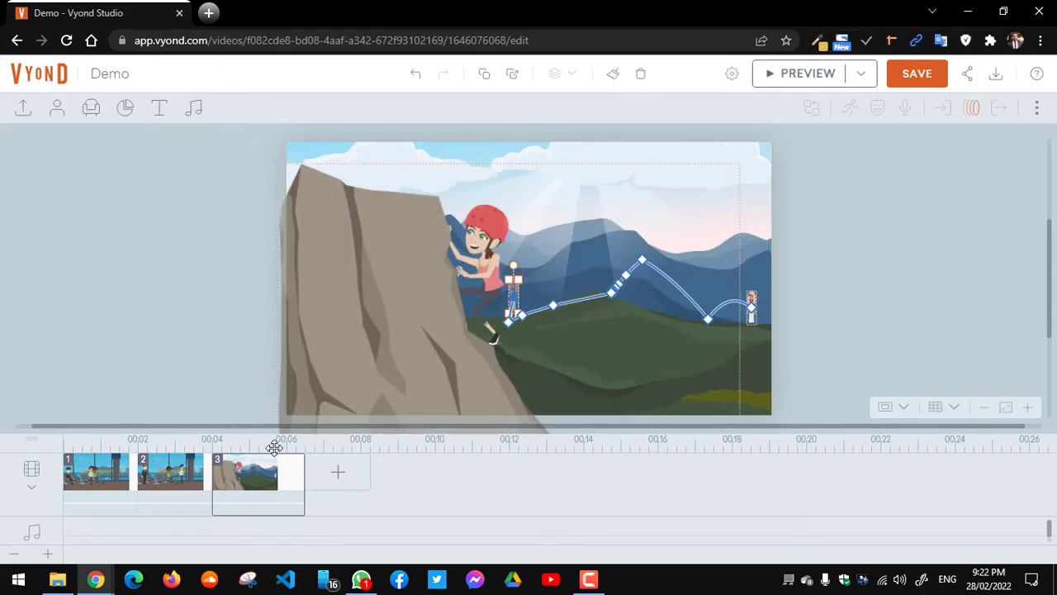
mouse_move(109, 585)
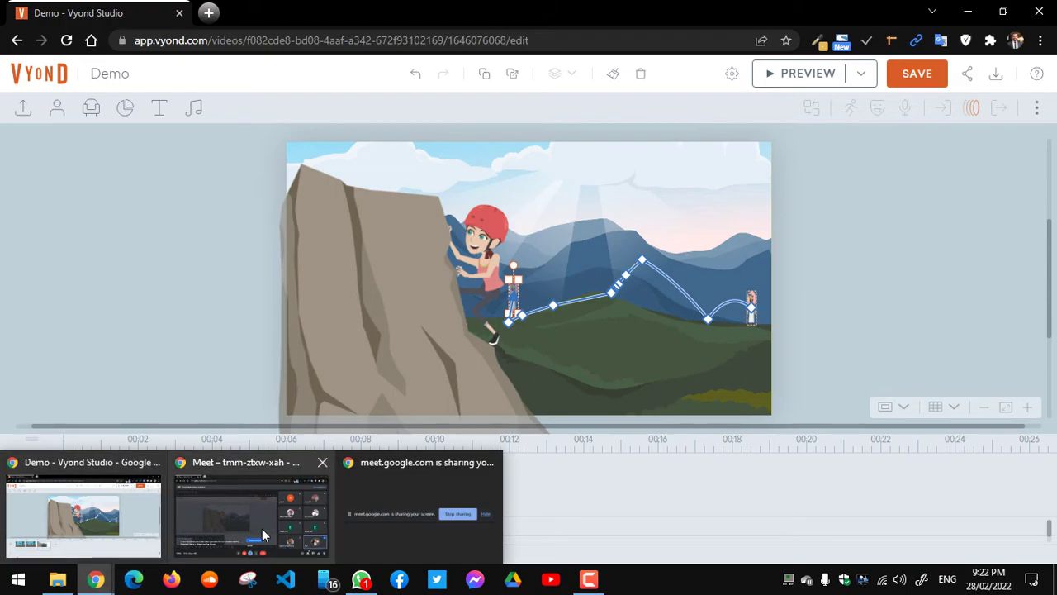
mouse_move(262, 528)
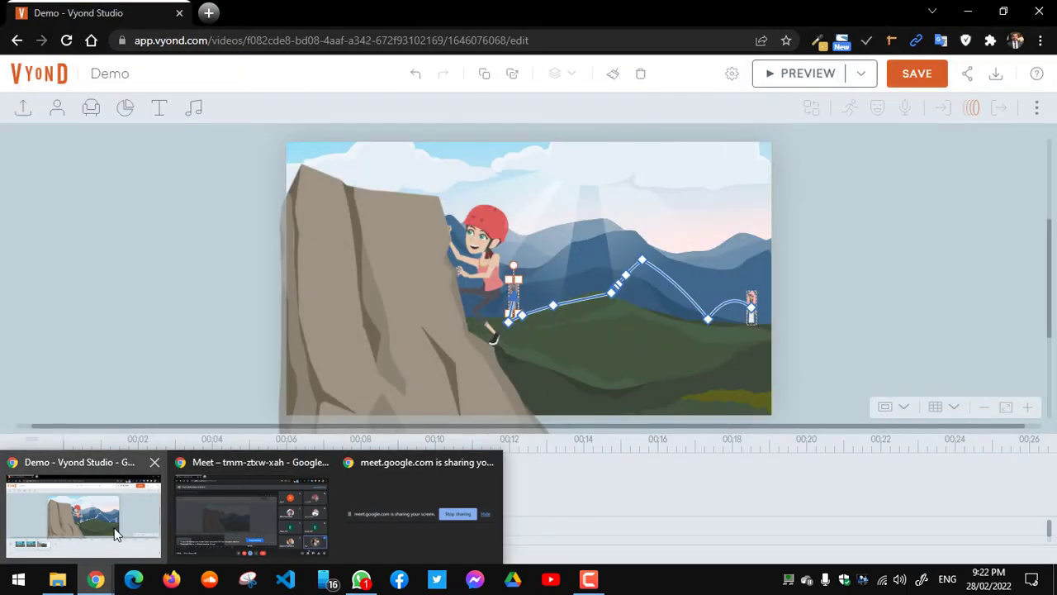
left_click(114, 528)
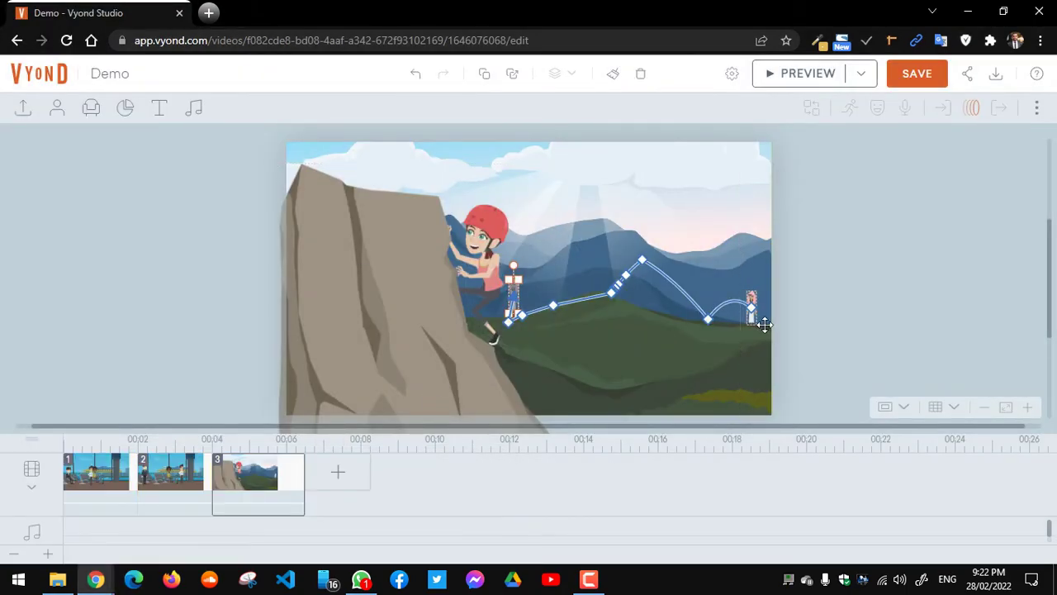
left_click(974, 114)
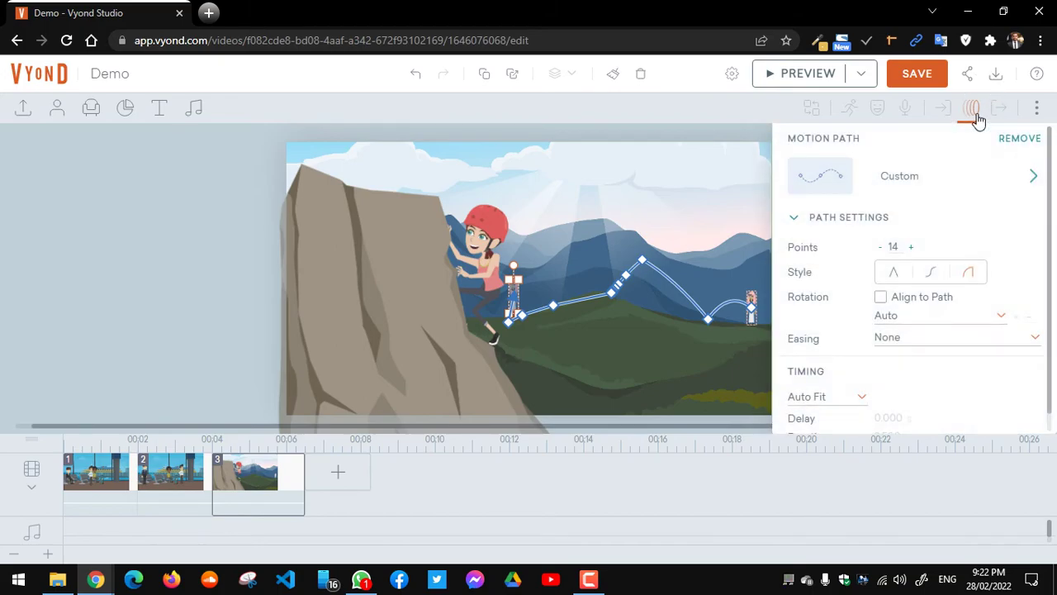
left_click(925, 318)
left_click(925, 319)
left_click_drag(1051, 292, 1052, 319)
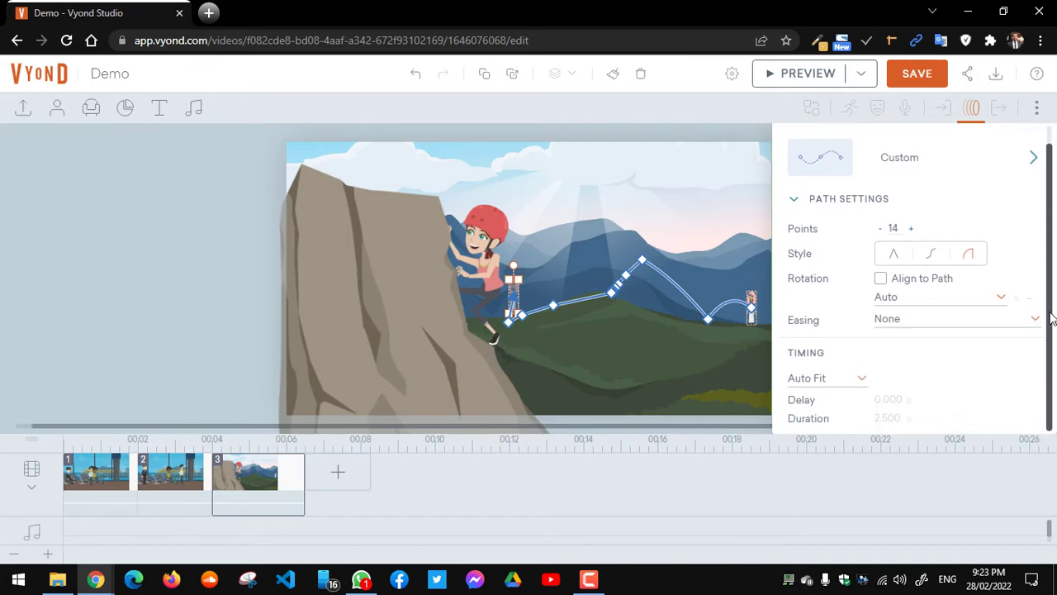
left_click(993, 327)
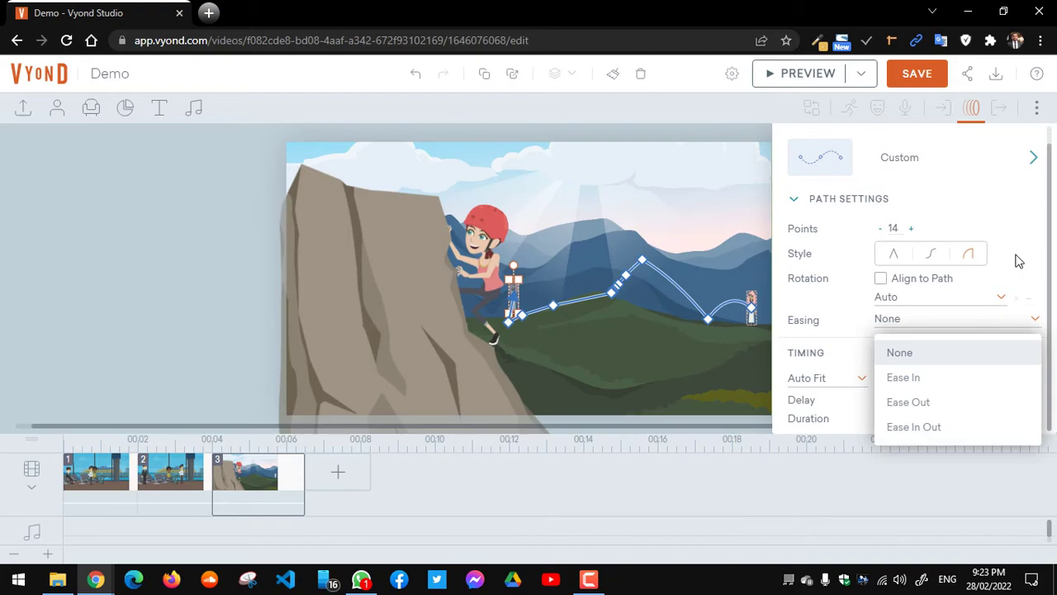
left_click(1018, 261)
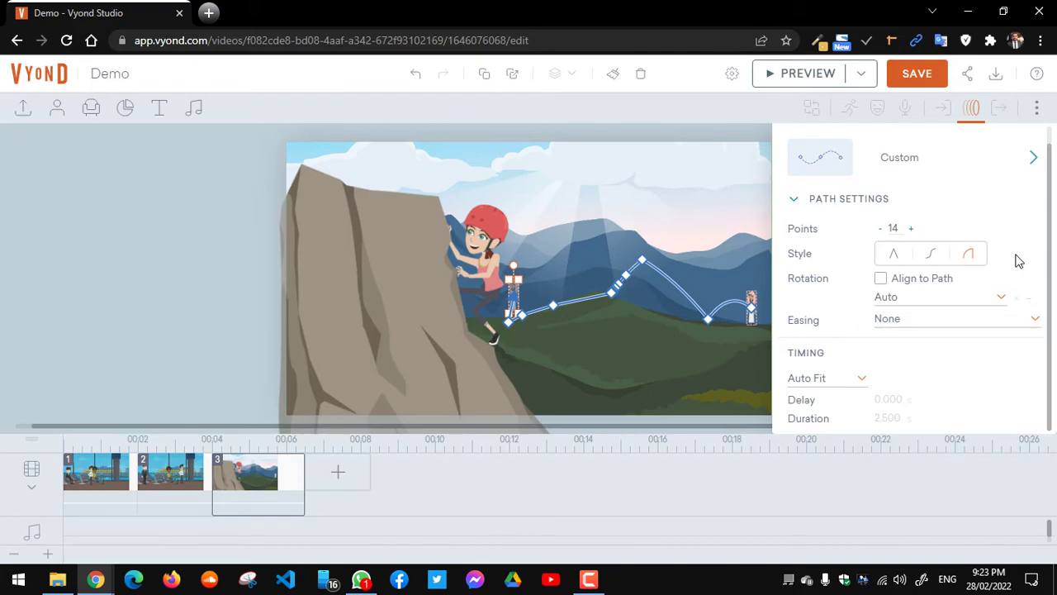
left_click(849, 380)
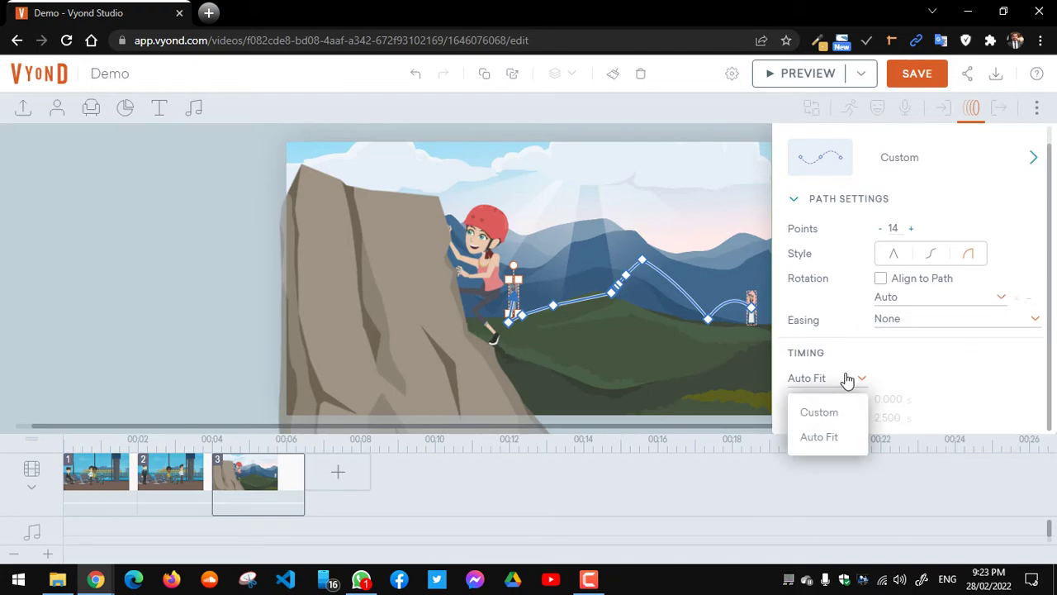
left_click(848, 380)
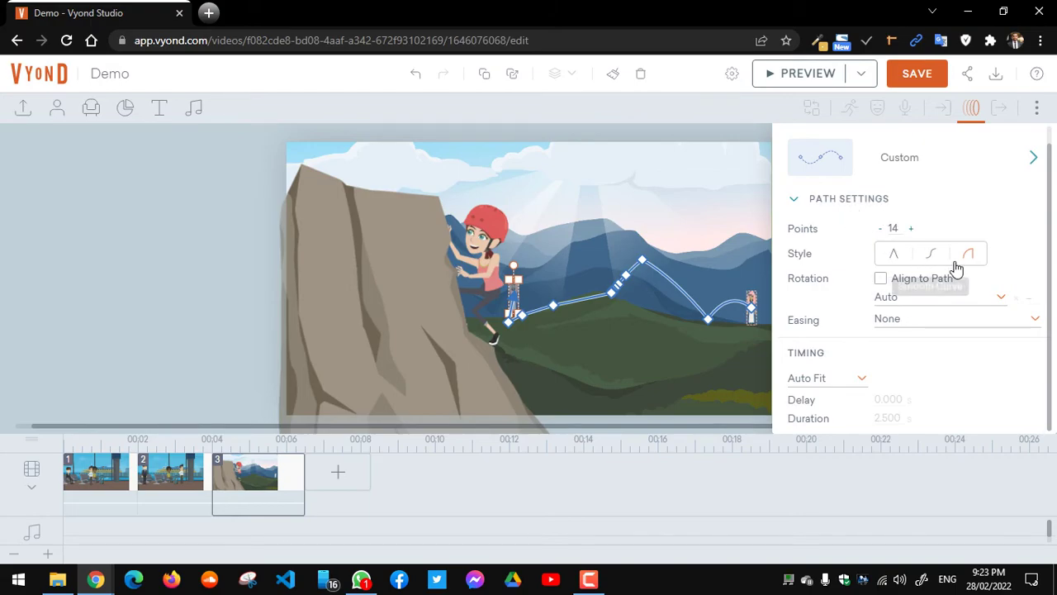
left_click(882, 281)
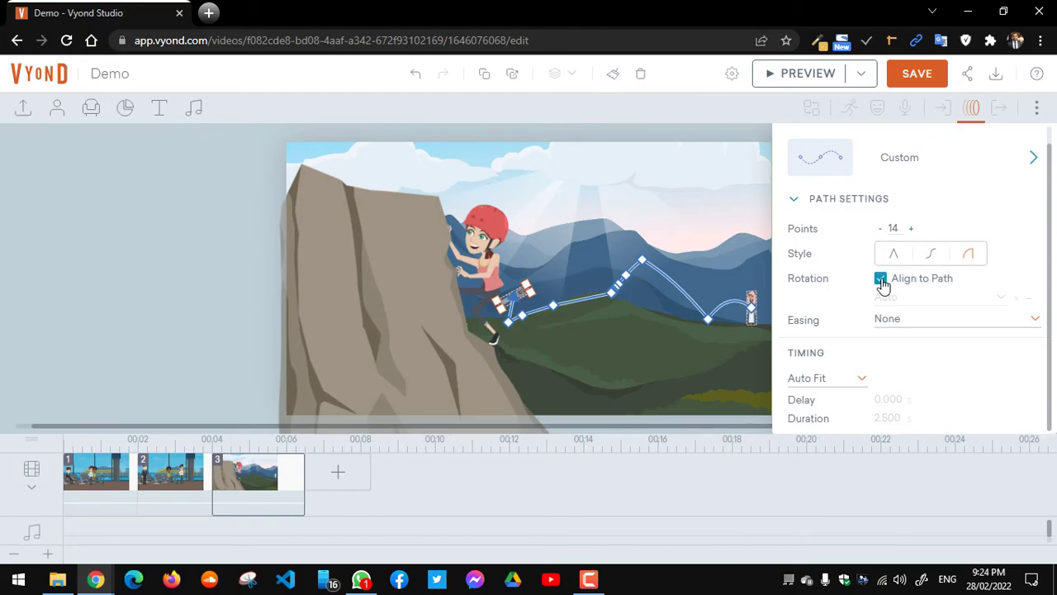
left_click(882, 279)
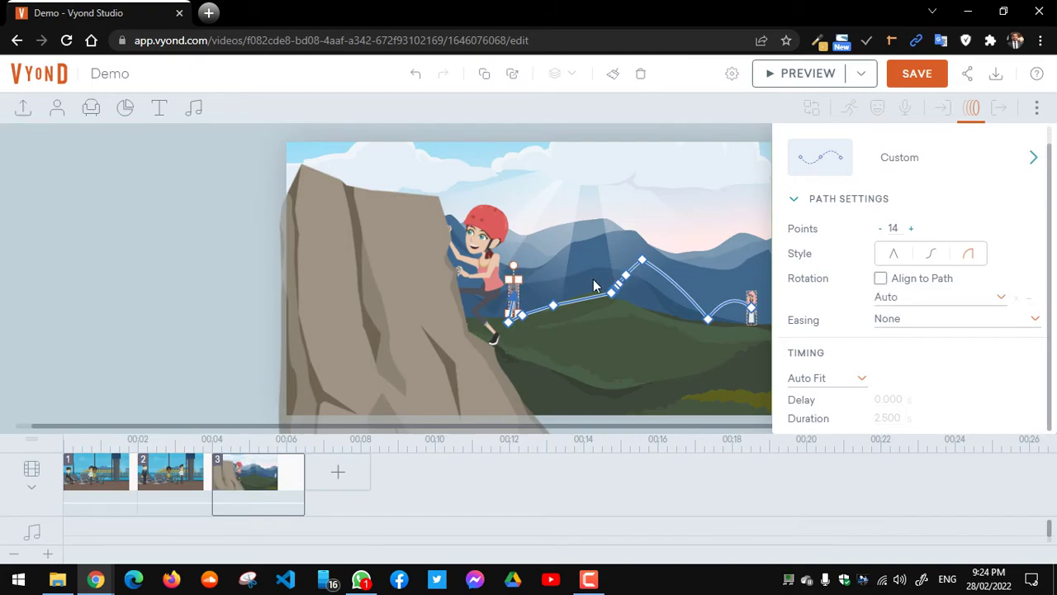
mouse_move(96, 577)
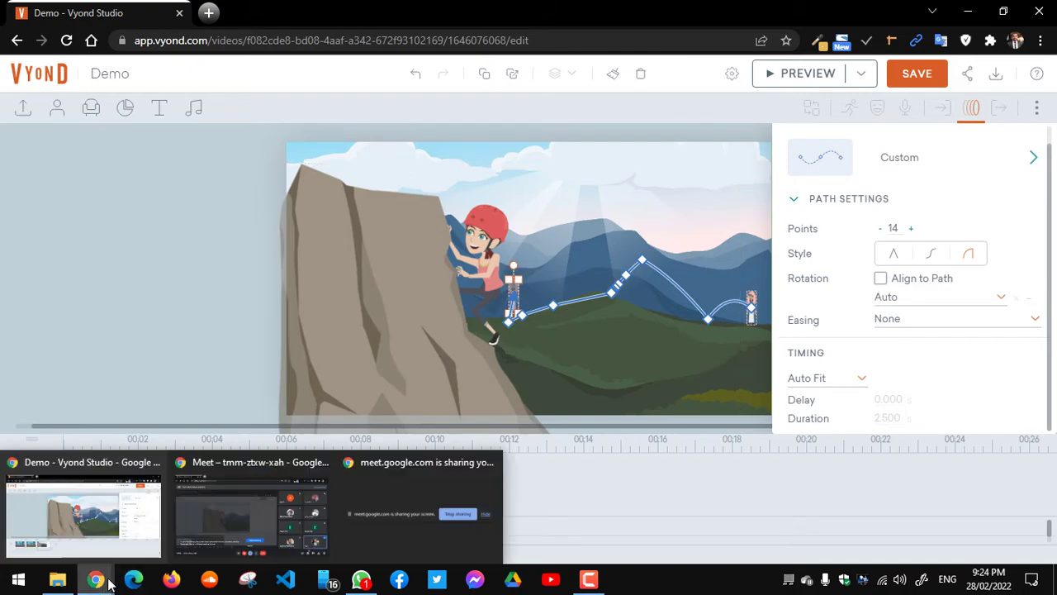
mouse_move(252, 516)
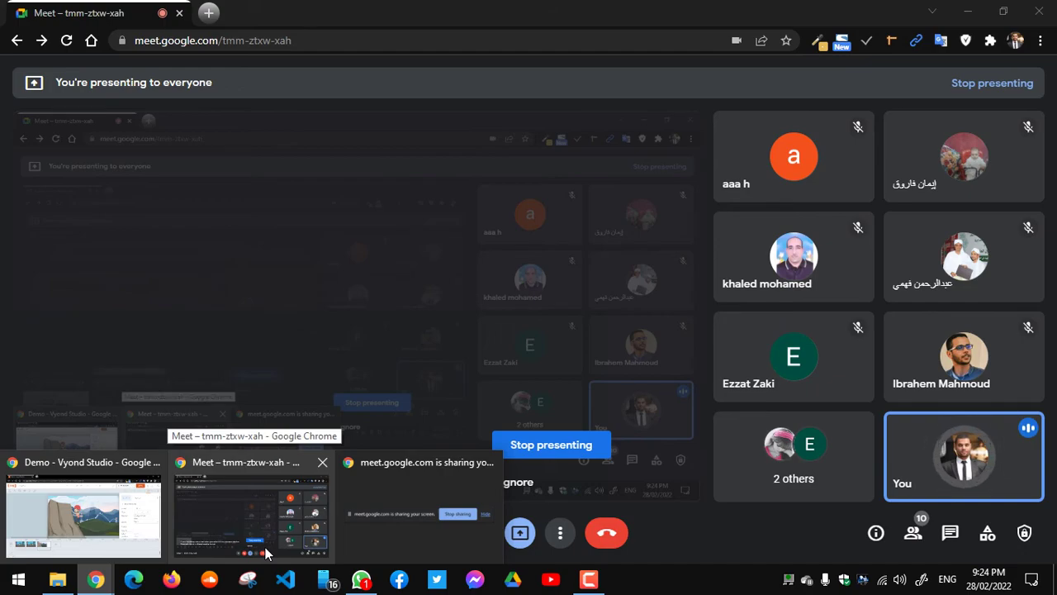
mouse_move(169, 453)
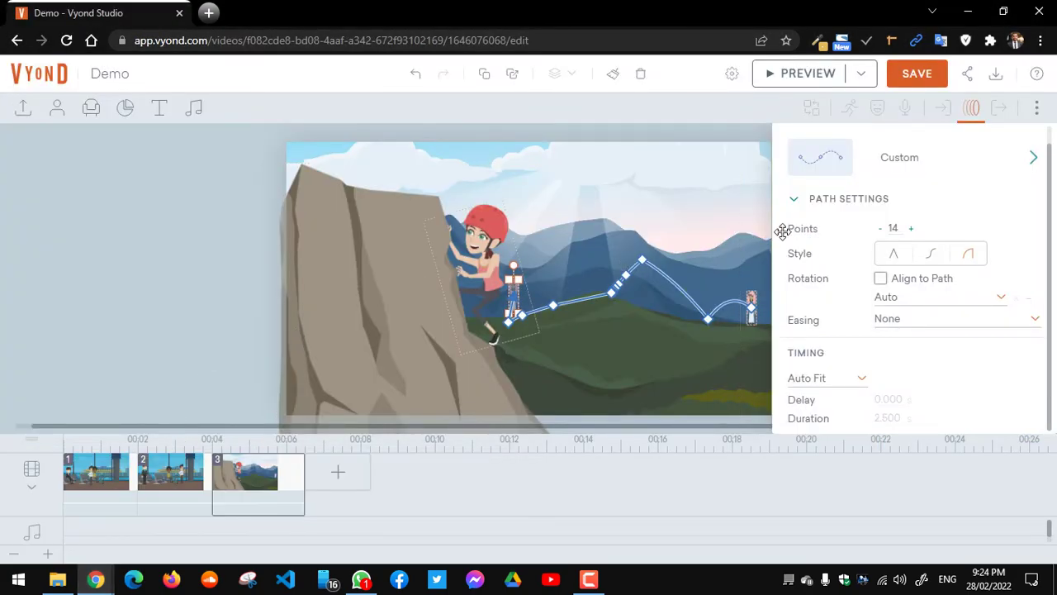
Step: Close the motion path settings, select the climber and list all her actions with 'walking' search cleared
left_click(983, 113)
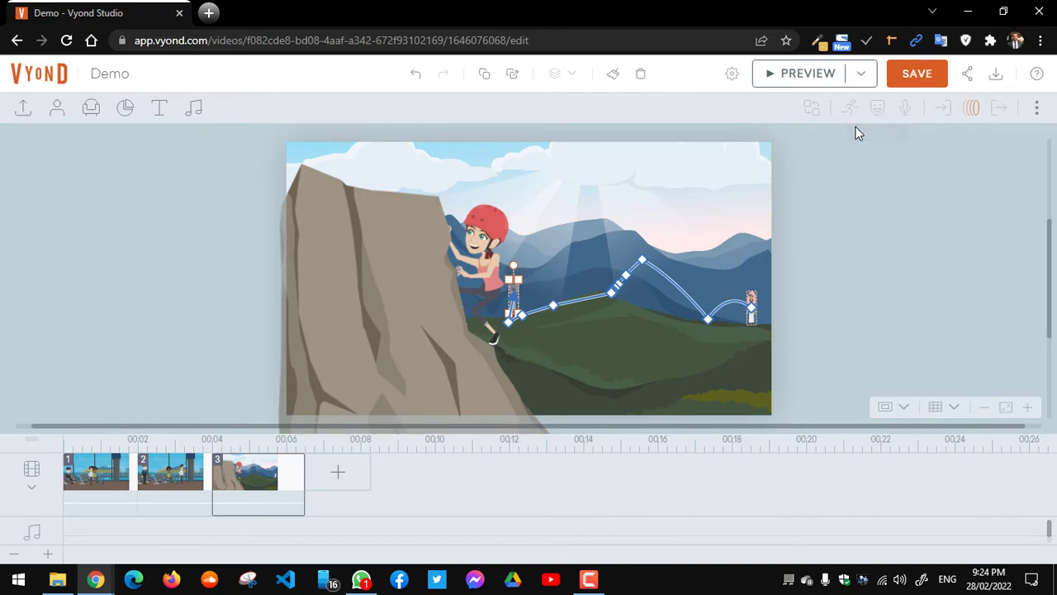
left_click(741, 214)
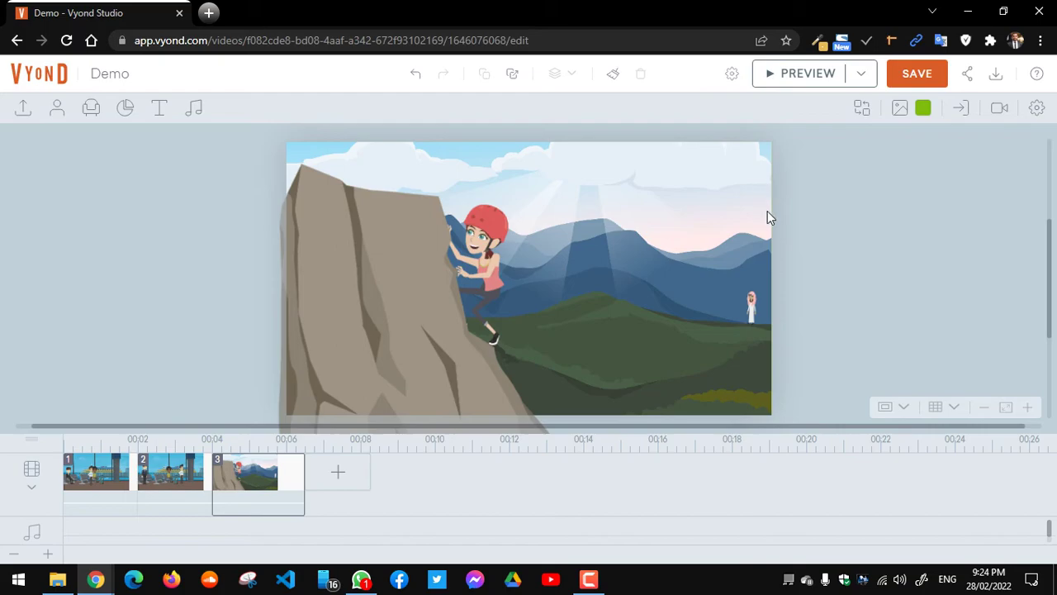
left_click(482, 261)
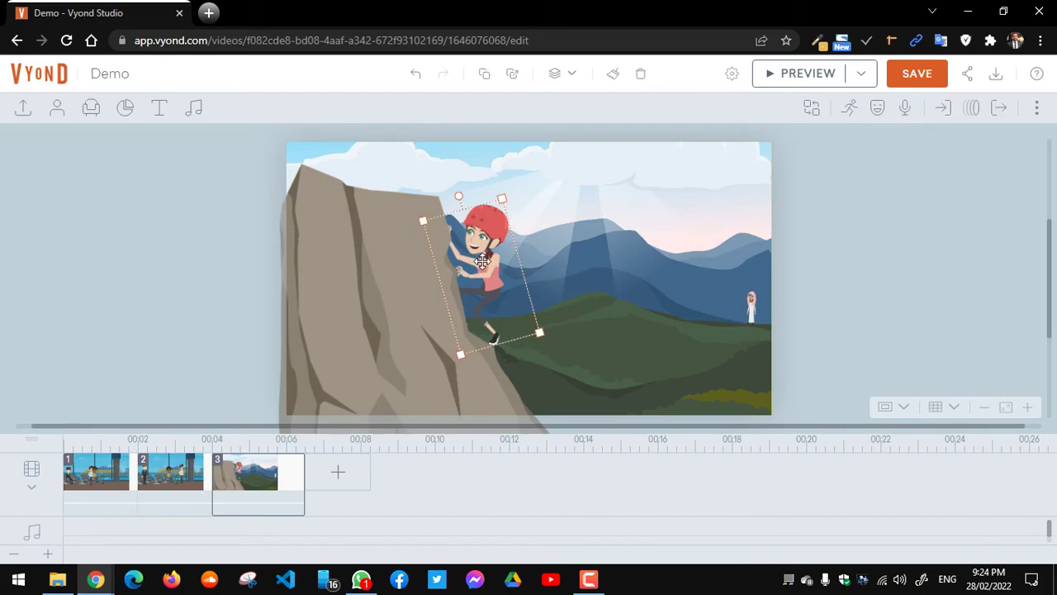
left_click(850, 108)
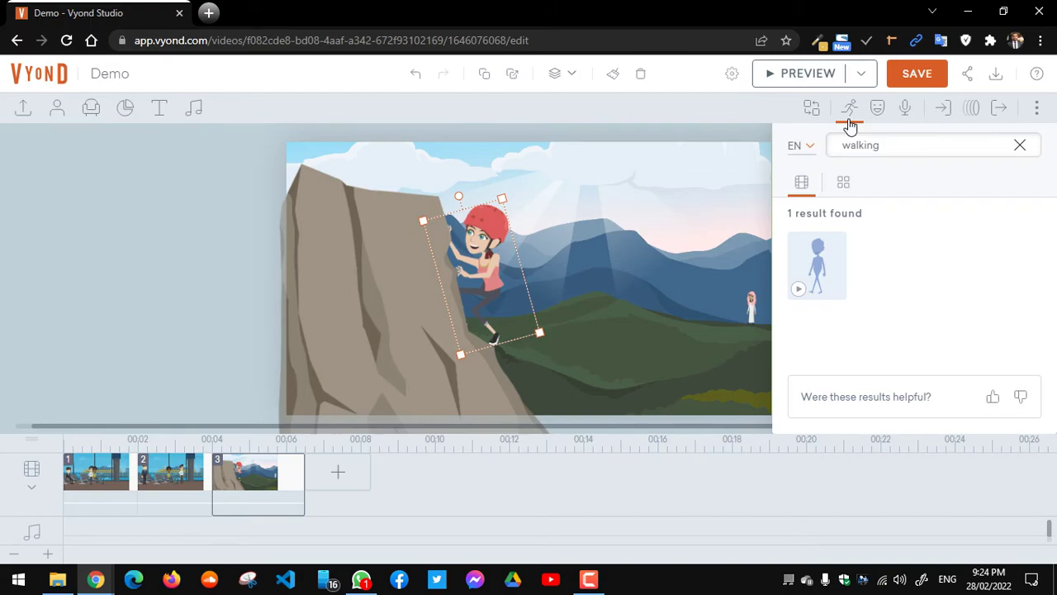
left_click(850, 121)
left_click(851, 122)
left_click(1020, 145)
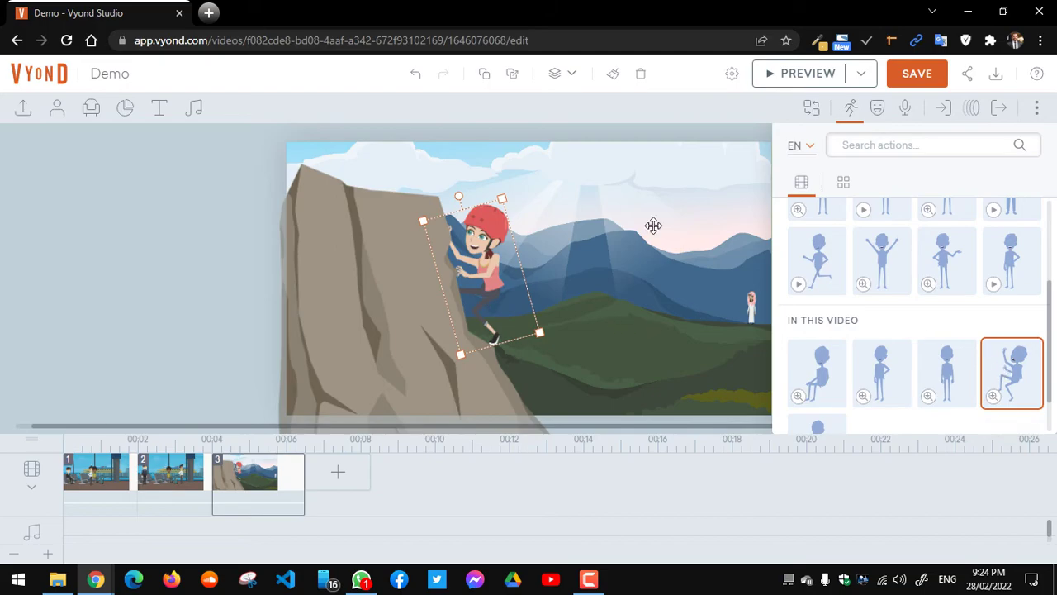
Step: Preview the video, then reopen the climber's actions and preview a standing pose before hiding it
left_click(824, 77)
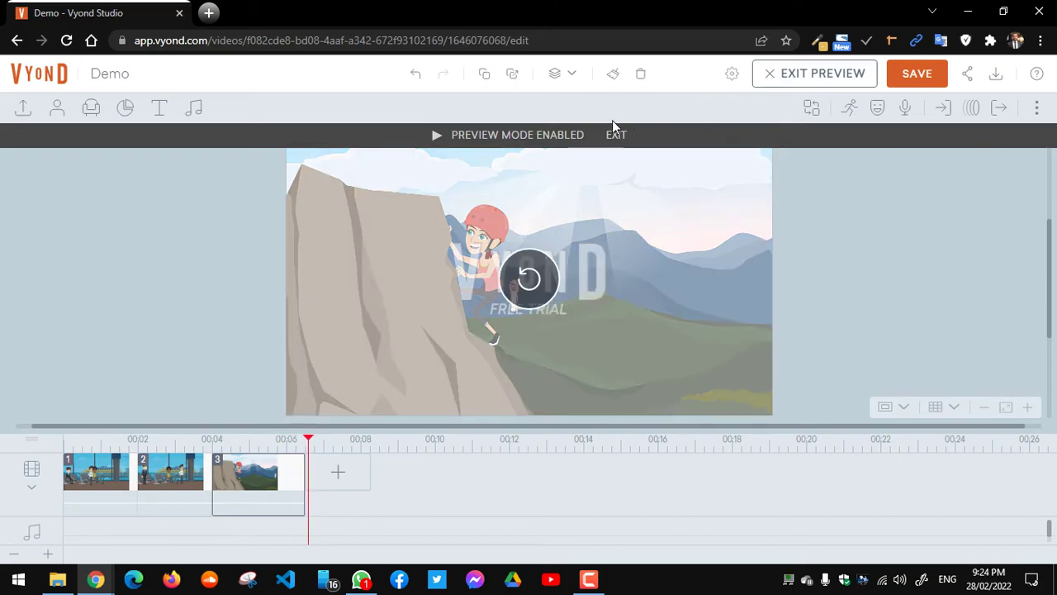
left_click(616, 137)
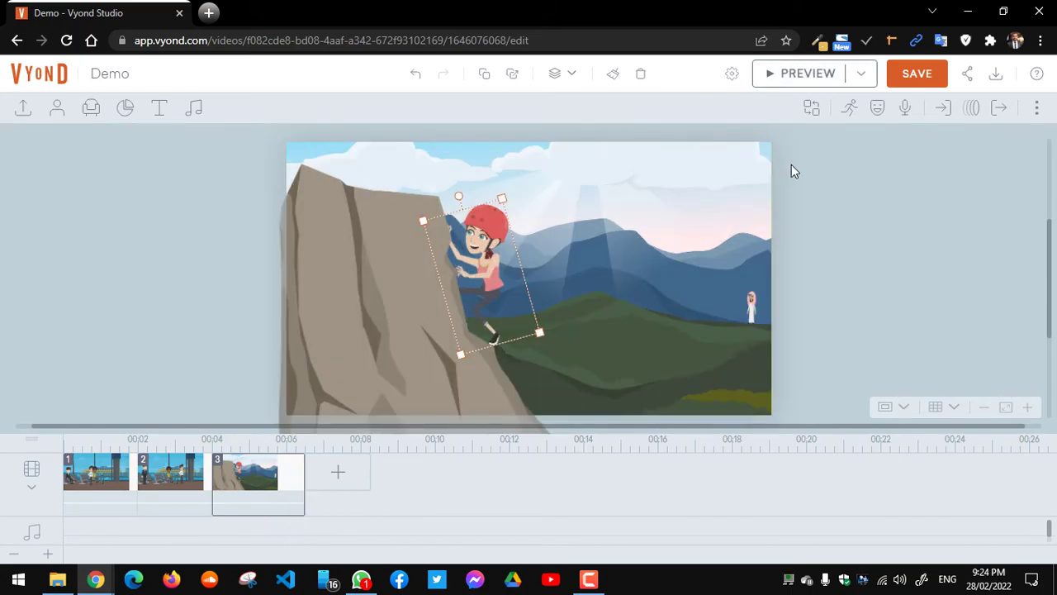
left_click(851, 114)
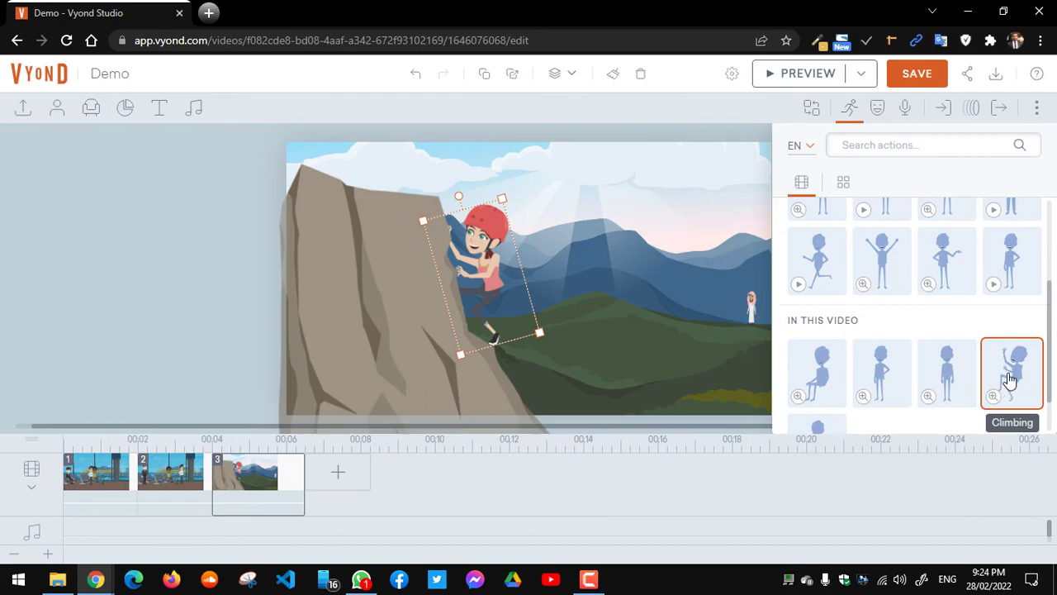
left_click(994, 285)
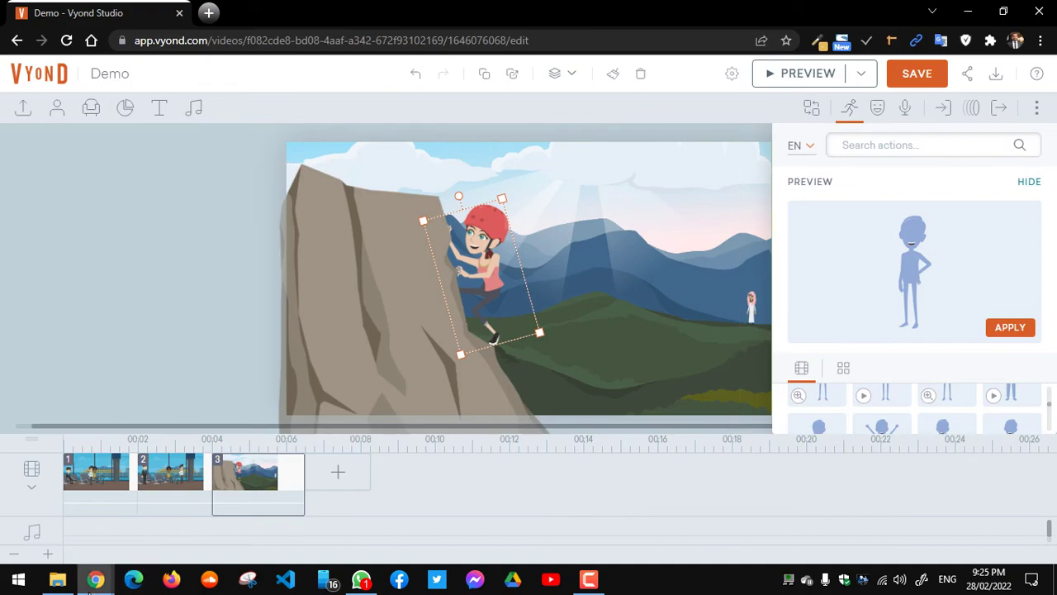
mouse_move(96, 578)
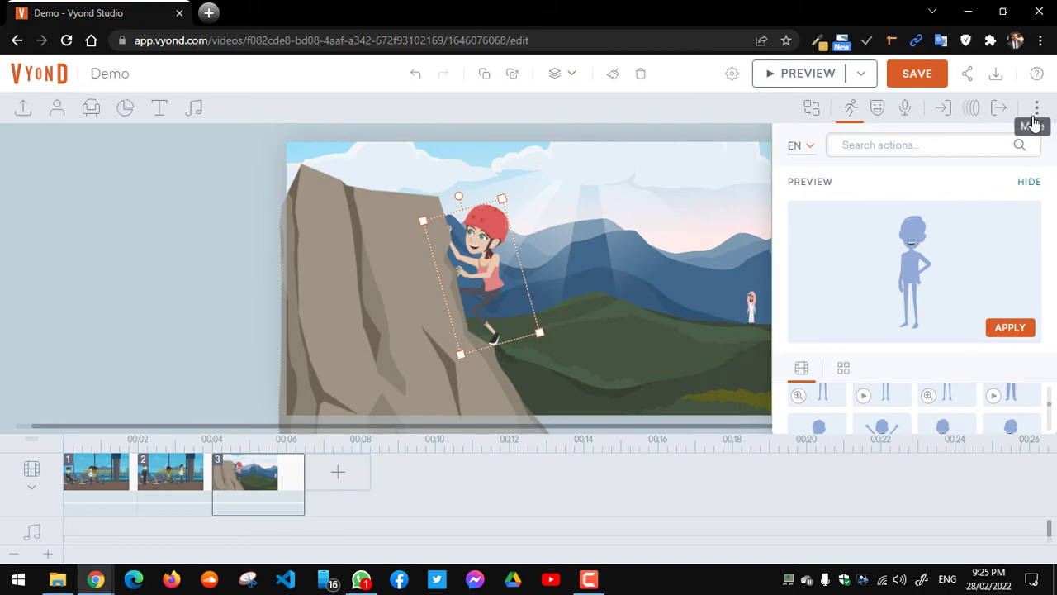
left_click(1029, 185)
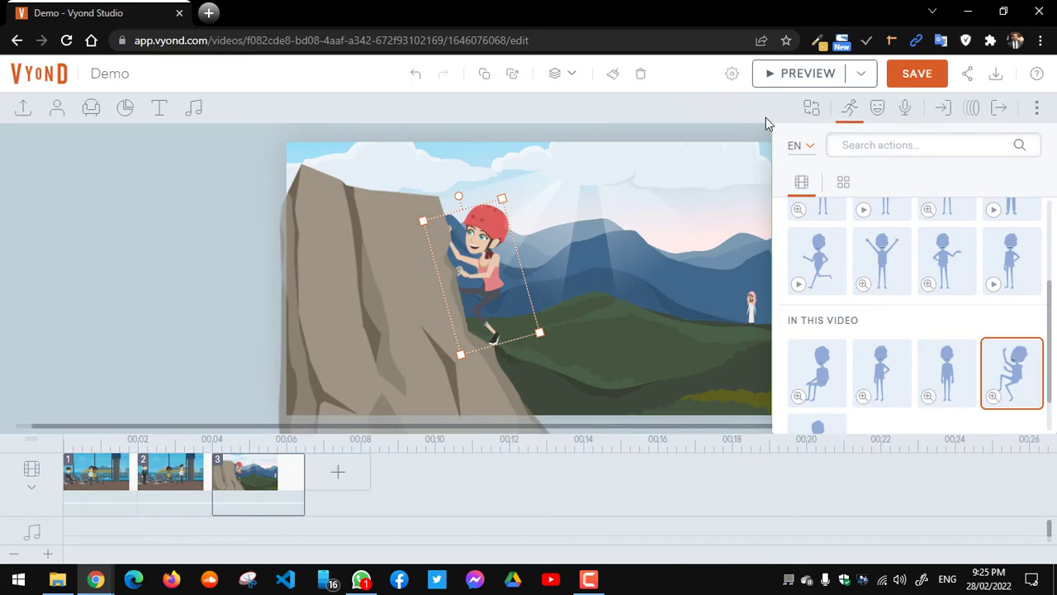
Step: Close the Action panel and check the Download menu's 720p/1080p video and GIF options
left_click(854, 112)
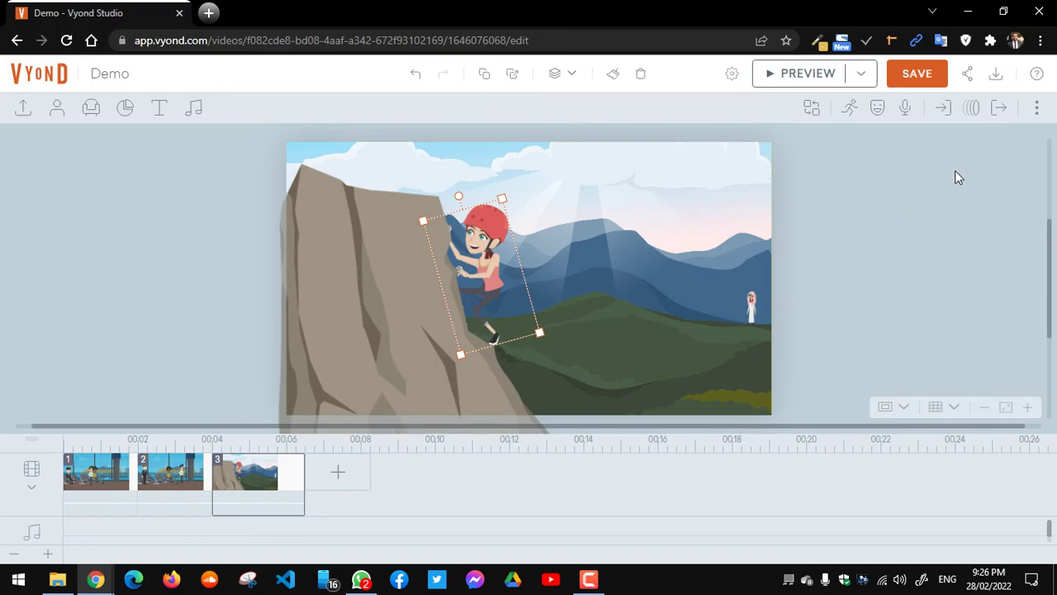
left_click(995, 76)
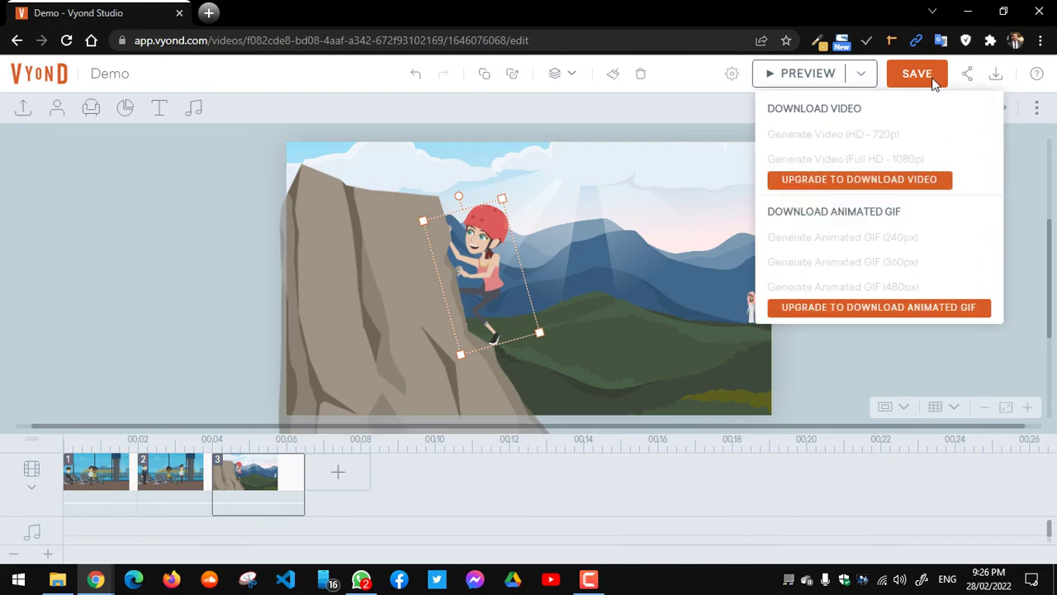
left_click(951, 350)
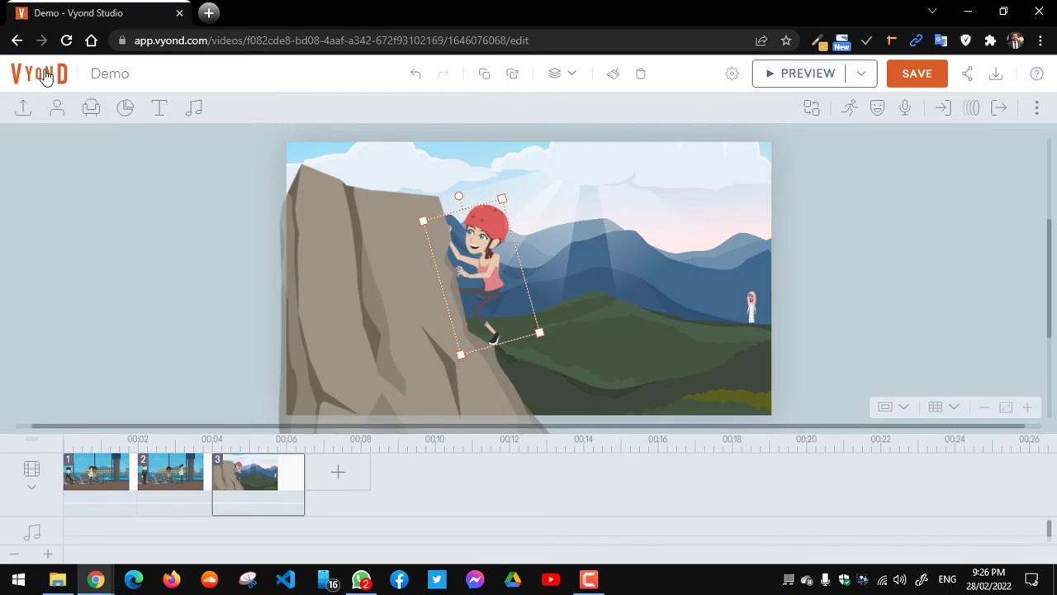
Step: Cancel leaving the editor, save the Demo video, dismiss the tip, and return to Your Videos
left_click(46, 75)
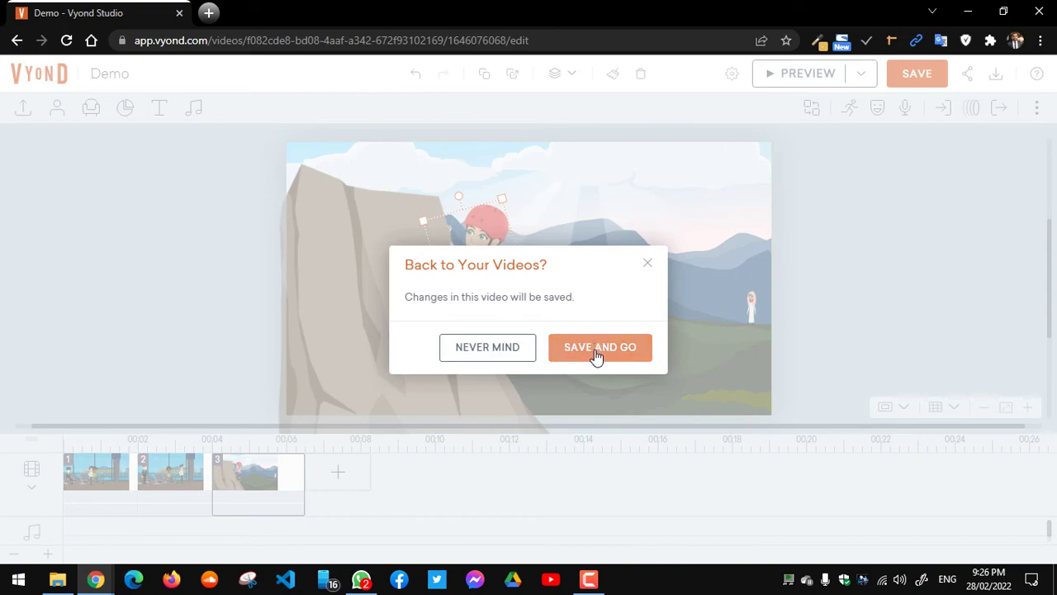
left_click(646, 265)
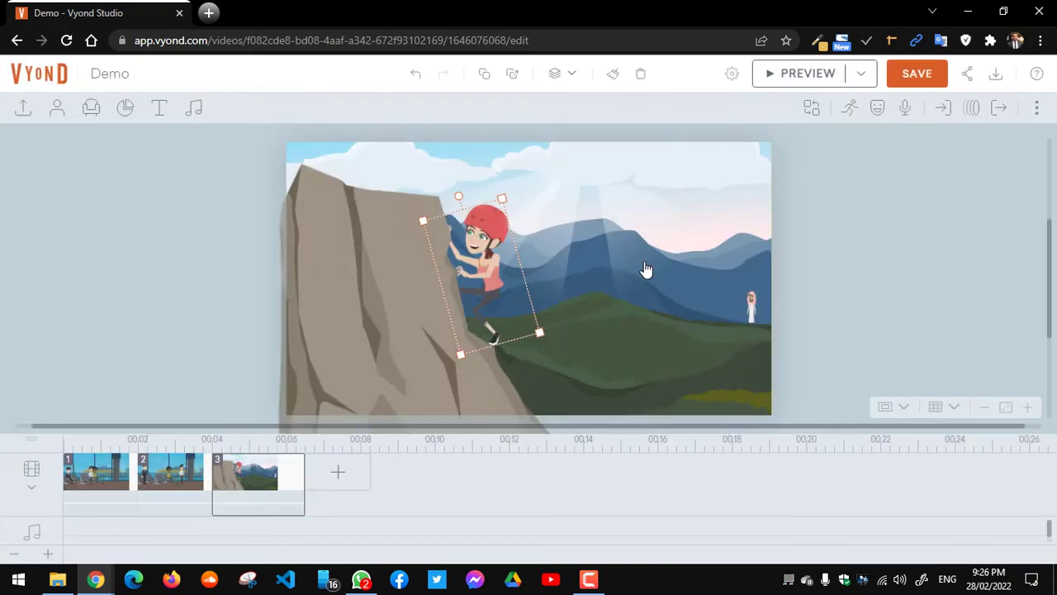
left_click(915, 75)
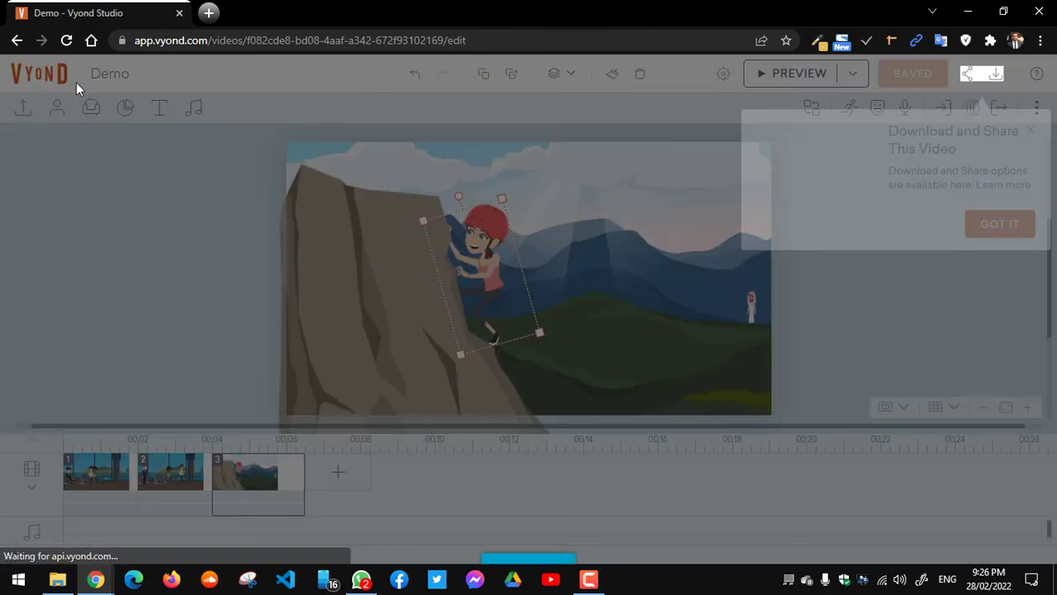
left_click(1001, 224)
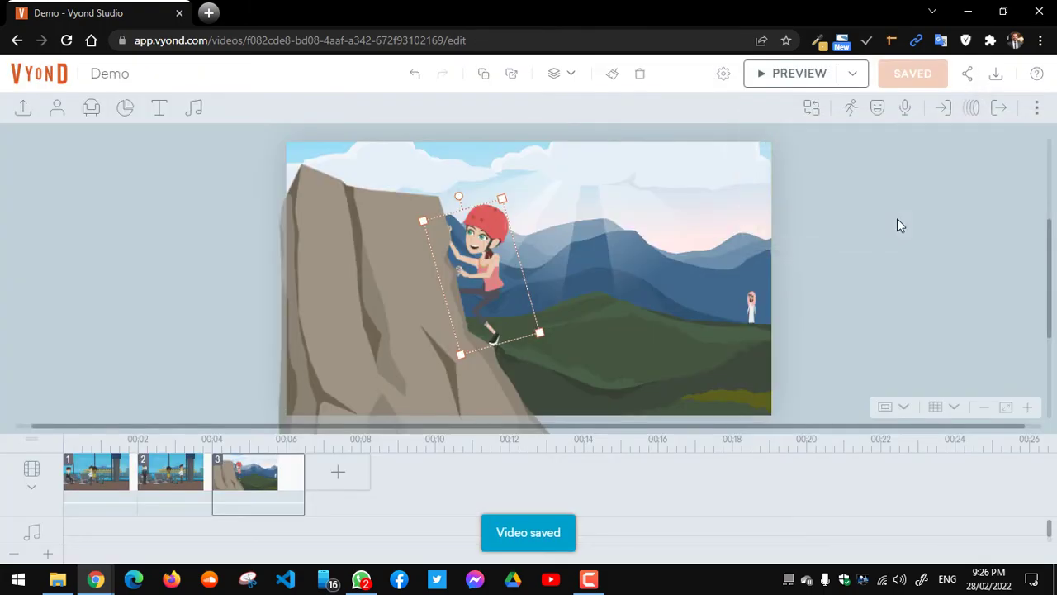
left_click(41, 74)
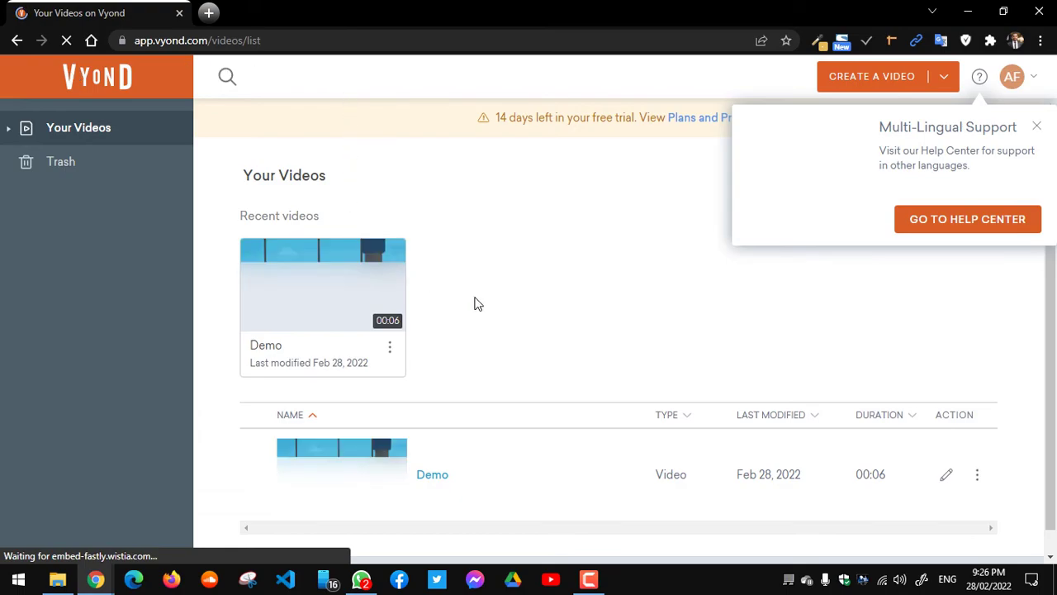
Step: Close the Multi-Lingual Support popup, scroll the list, and open the Demo video thumbnail
left_click(1039, 130)
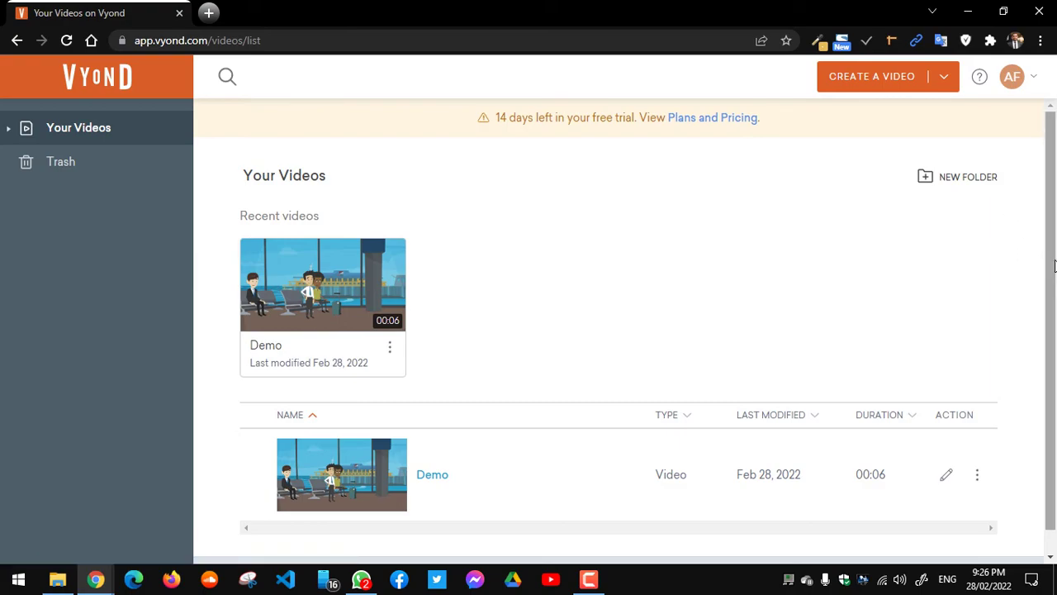
left_click_drag(1054, 264, 1053, 311)
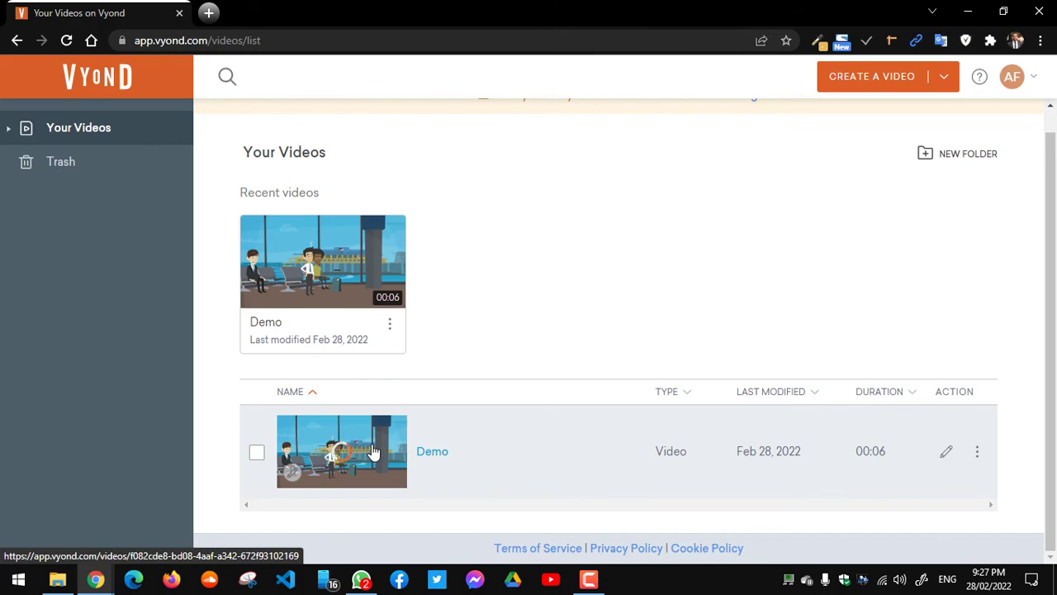
left_click(377, 451)
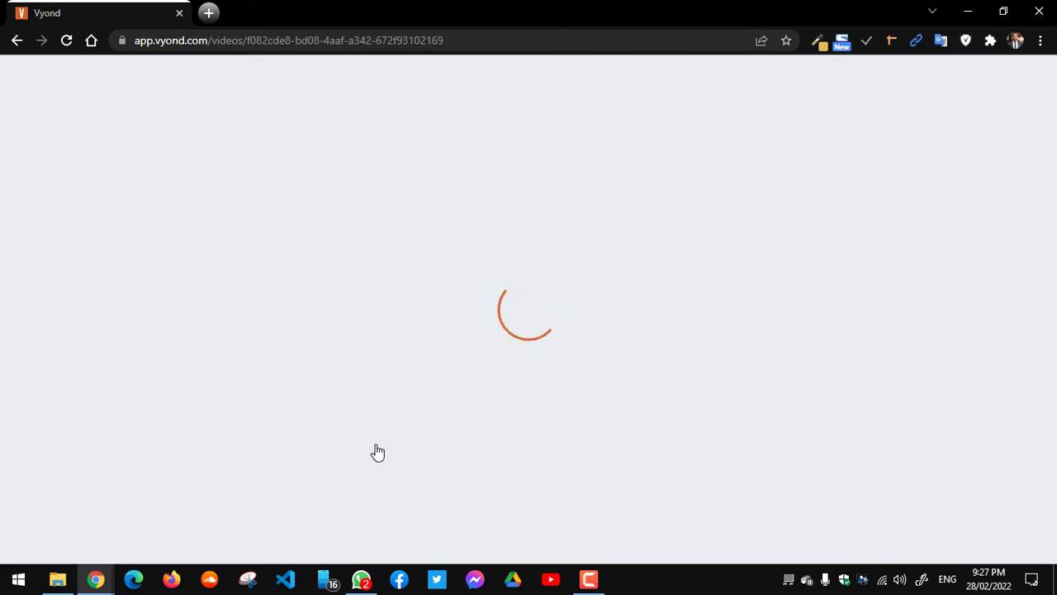